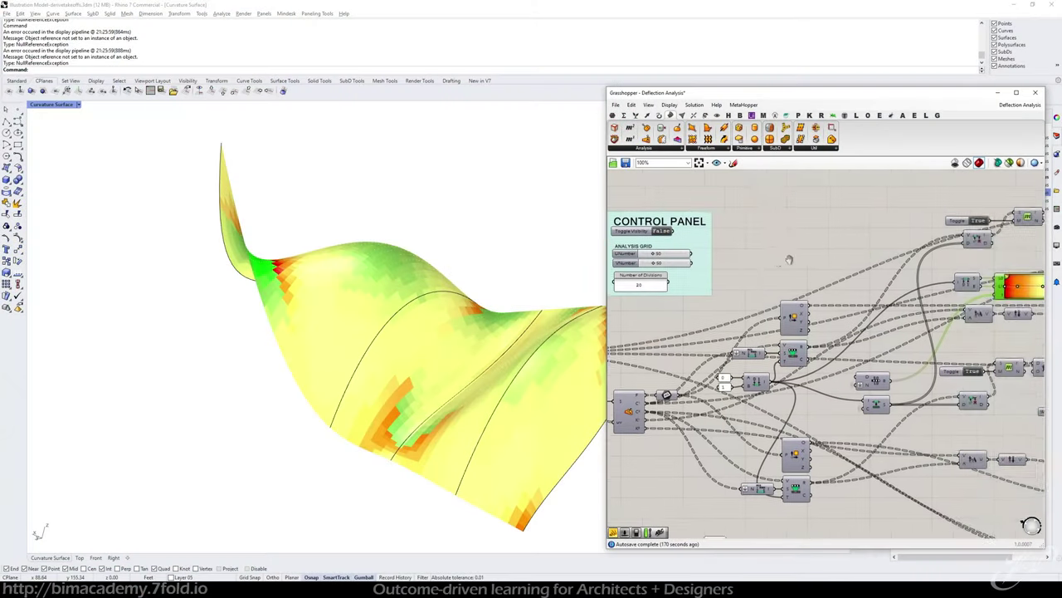
- Pan to the control panel and switch its Boolean toggle from False to True
{"action": "right_click_drag", "start_coordinate": [789, 260], "coordinate": [872, 243]}
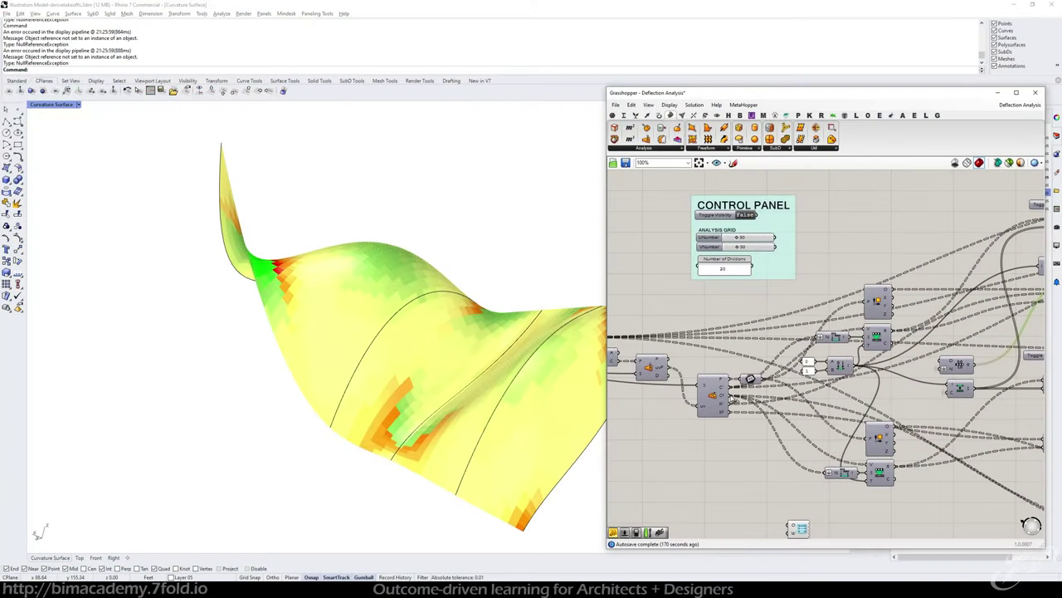
{"action": "double_click", "coordinate": [747, 215]}
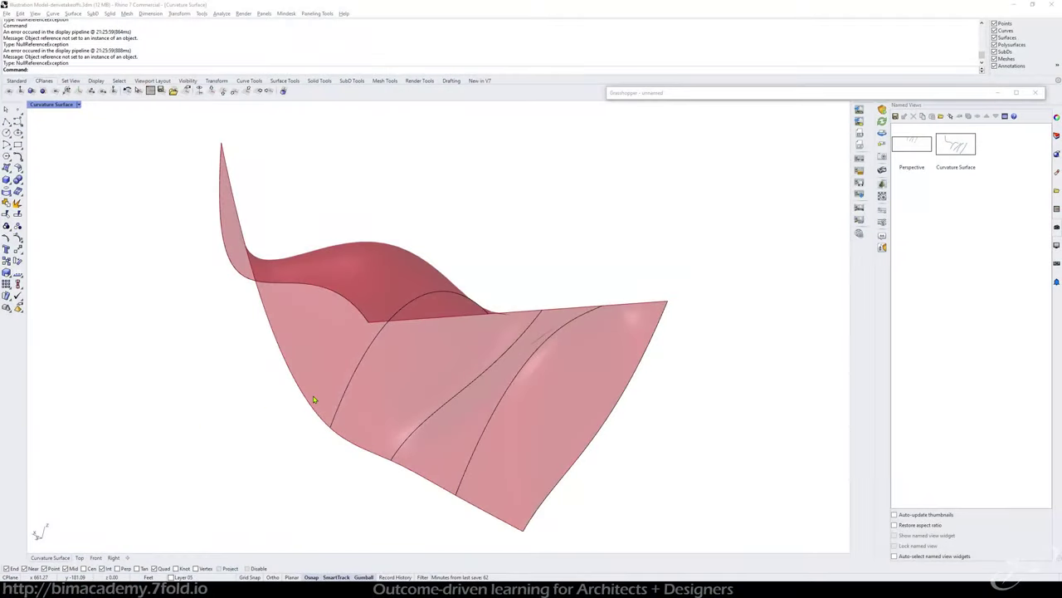
- Bring Grasshopper forward and switch to the Deflection Analysis definition
{"action": "left_click", "coordinate": [1056, 136]}
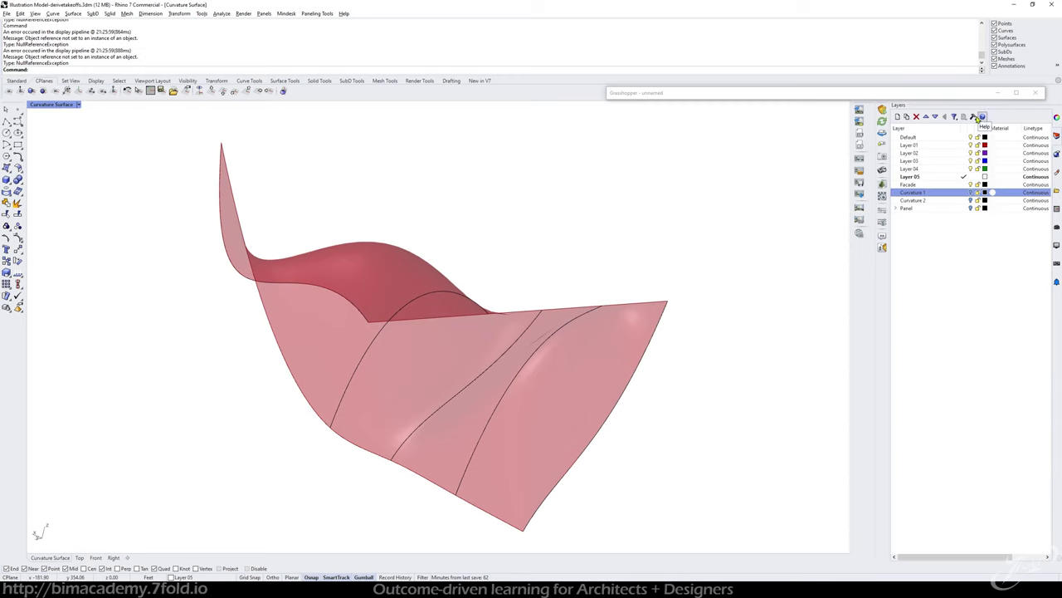
{"action": "left_click", "coordinate": [967, 94]}
{"action": "left_click", "coordinate": [1028, 106]}
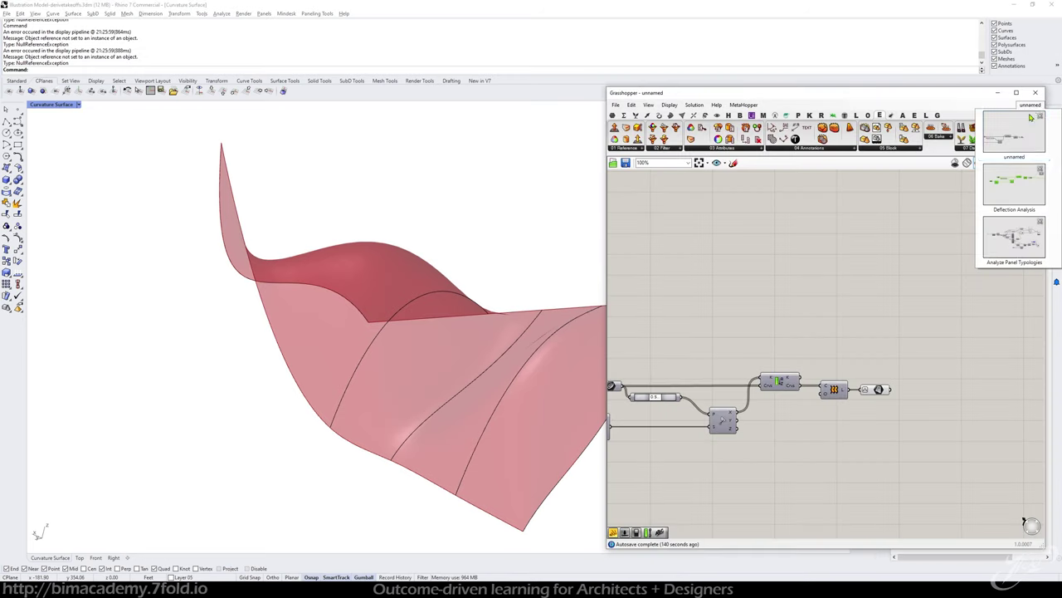
{"action": "left_click", "coordinate": [1016, 184]}
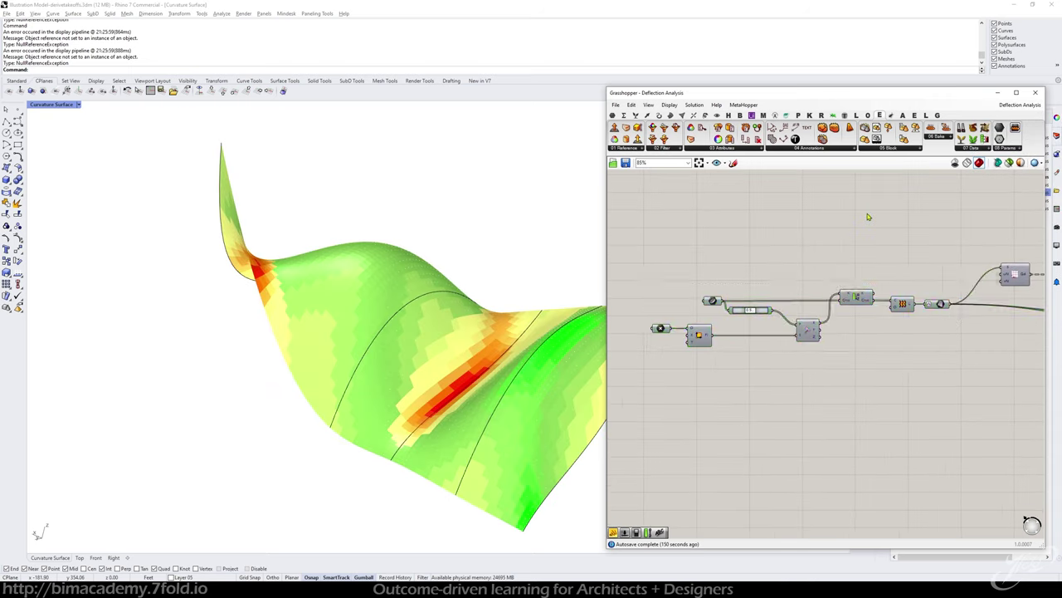
{"action": "scroll", "coordinate": [857, 203], "scroll_direction": "up", "scroll_amount": 3}
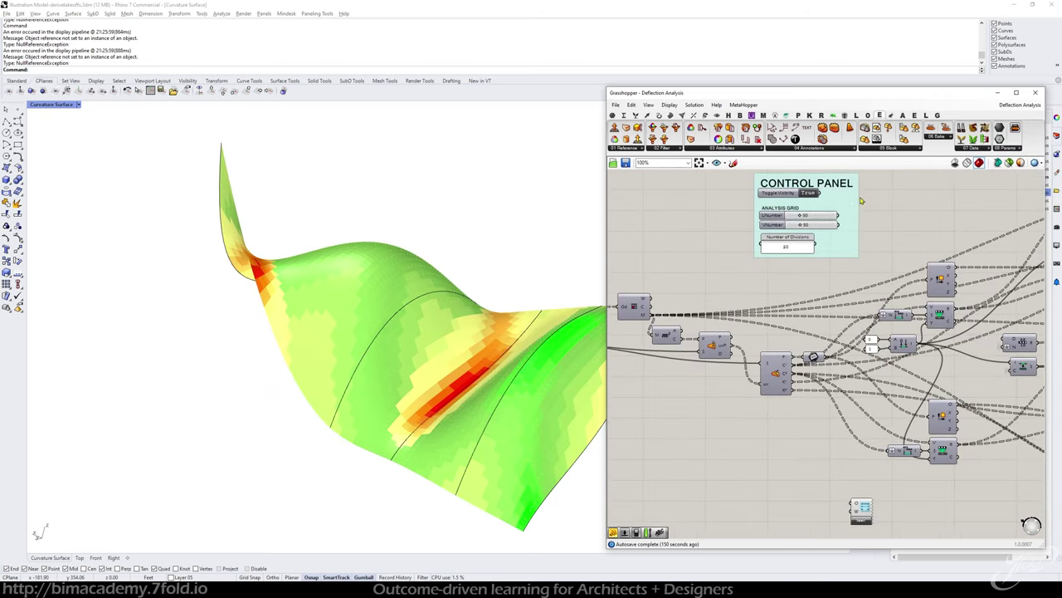
- Set Toggle Visibility to False and inspect the Gradient feeding the Deflection and Curvature panels
{"action": "double_click", "coordinate": [809, 192]}
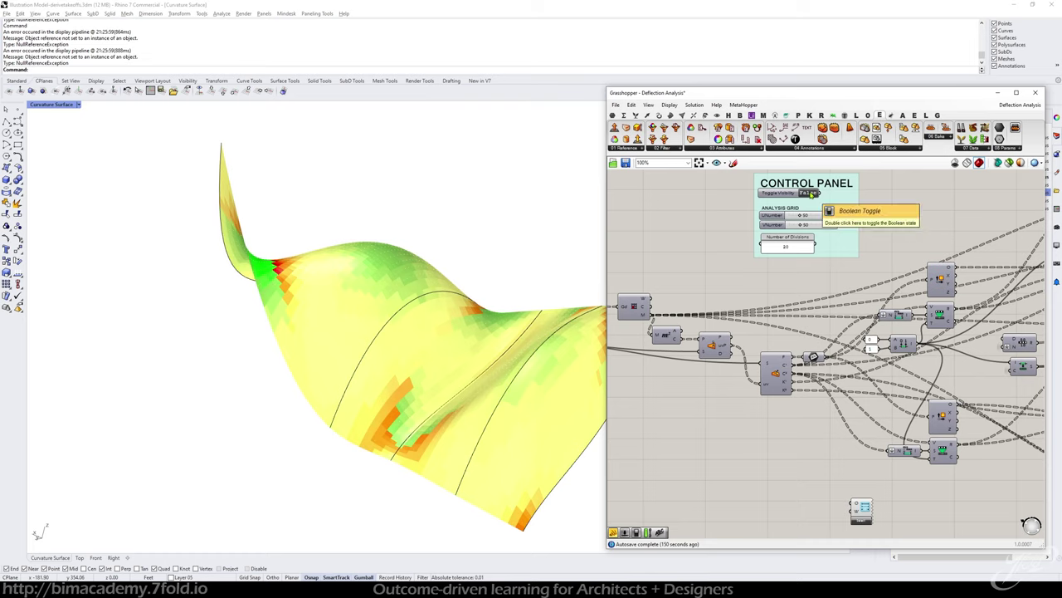
{"action": "left_click", "coordinate": [777, 373]}
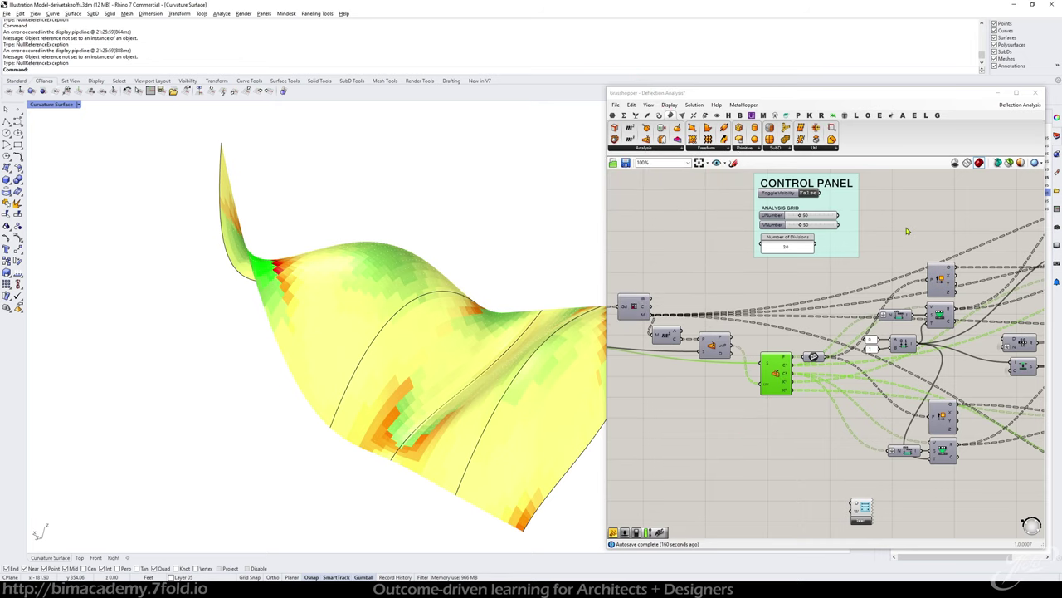
{"action": "right_click_drag", "start_coordinate": [934, 222], "coordinate": [683, 246]}
{"action": "right_click_drag", "start_coordinate": [792, 220], "coordinate": [694, 227]}
{"action": "left_click", "coordinate": [860, 275]}
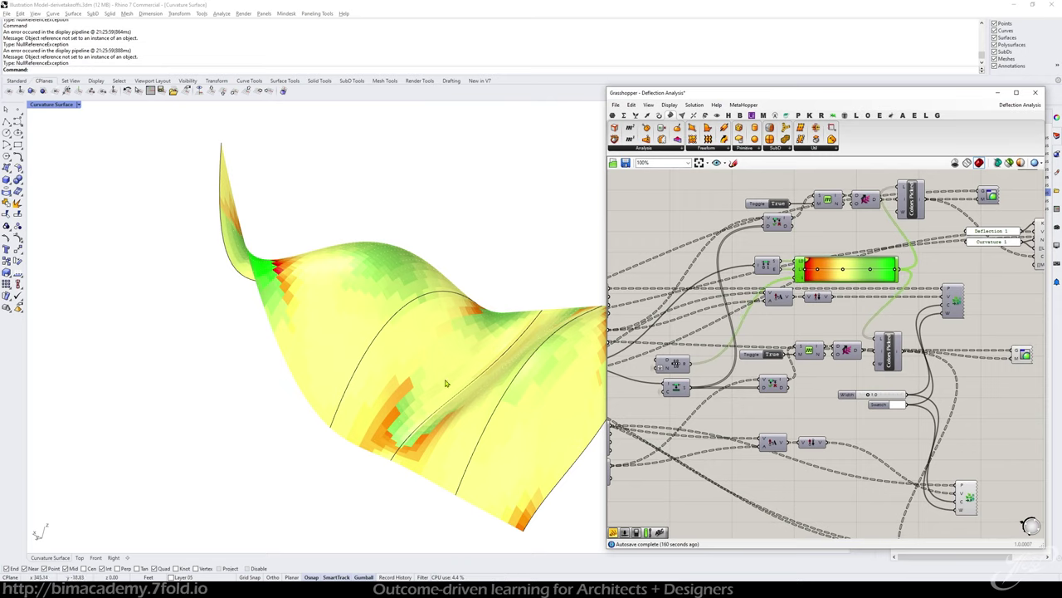
- Set the CONTROL PANEL Boolean back to True and view the red-to-green curvature colours
{"action": "right_click_drag", "start_coordinate": [674, 228], "coordinate": [846, 247]}
{"action": "right_click_drag", "start_coordinate": [711, 273], "coordinate": [791, 327]}
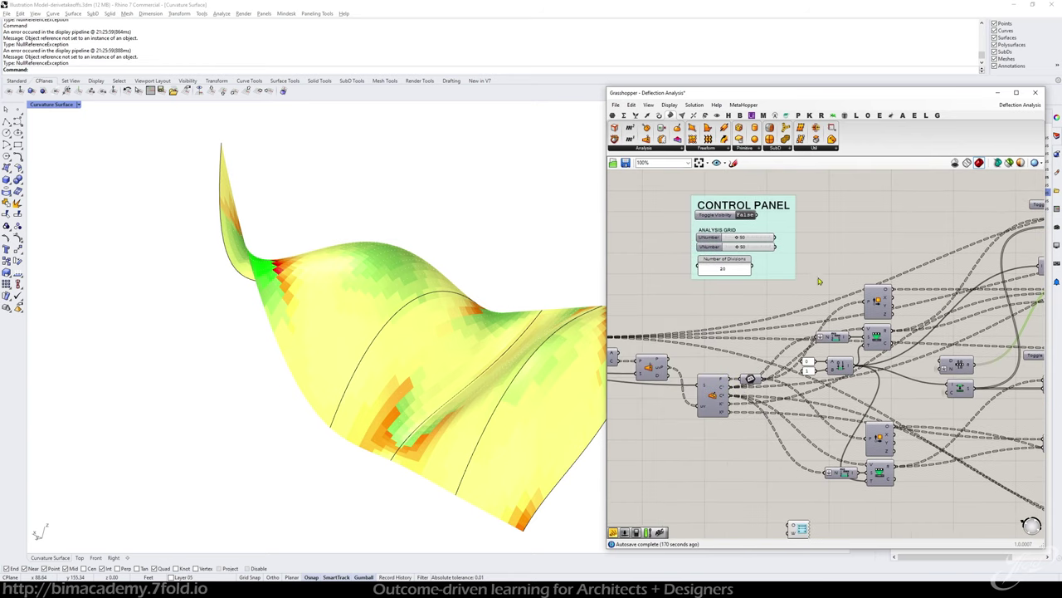
{"action": "double_click", "coordinate": [748, 215]}
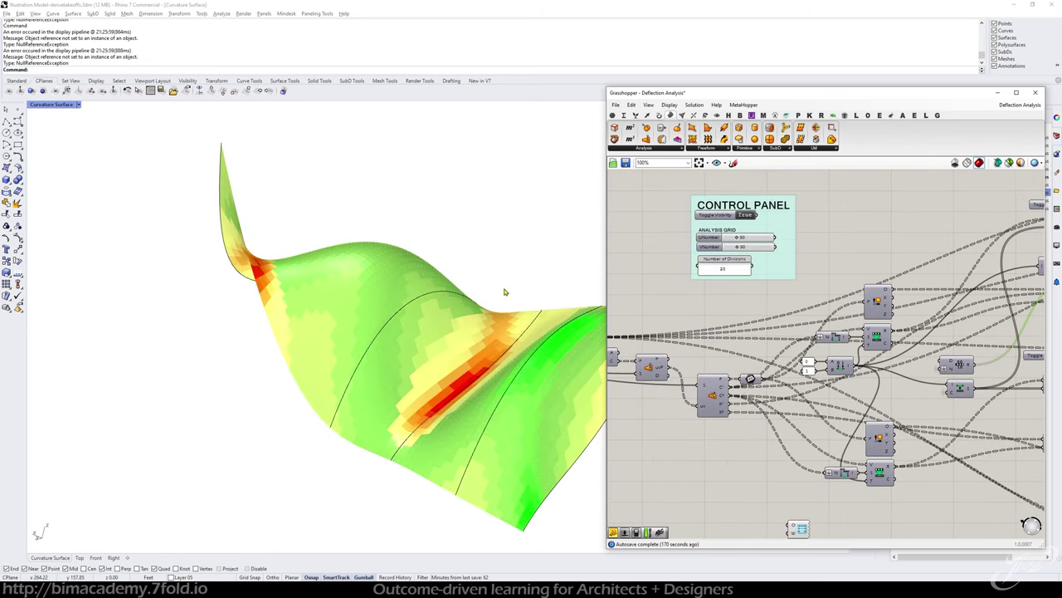
{"action": "right_click_drag", "start_coordinate": [505, 290], "coordinate": [385, 301]}
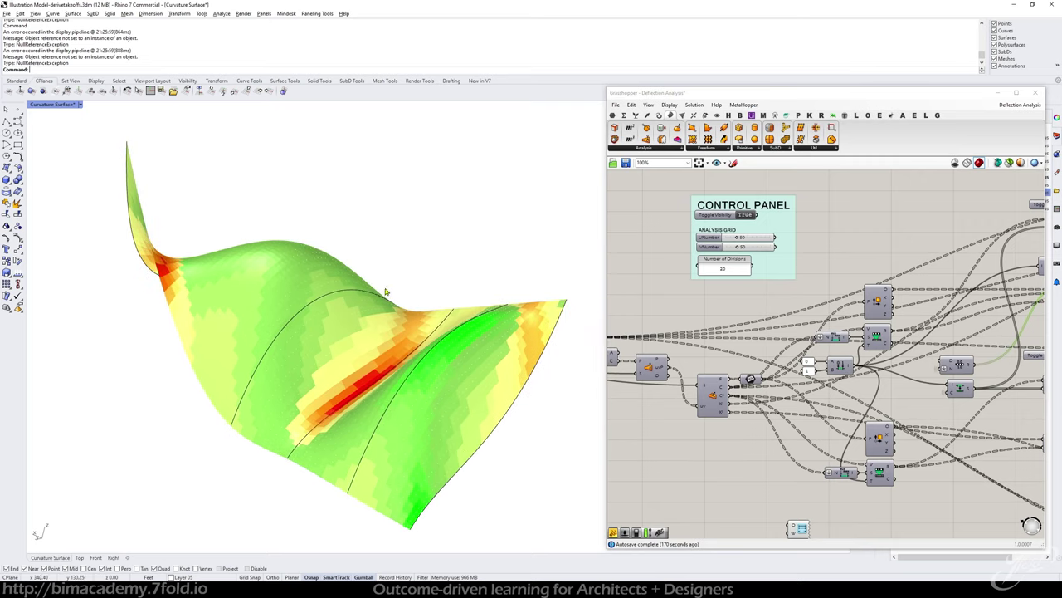
- Switch to the Analyze Panel Typologies definition and rotate the view of its panel geometry
{"action": "left_click", "coordinate": [1006, 108]}
{"action": "left_click", "coordinate": [1014, 241]}
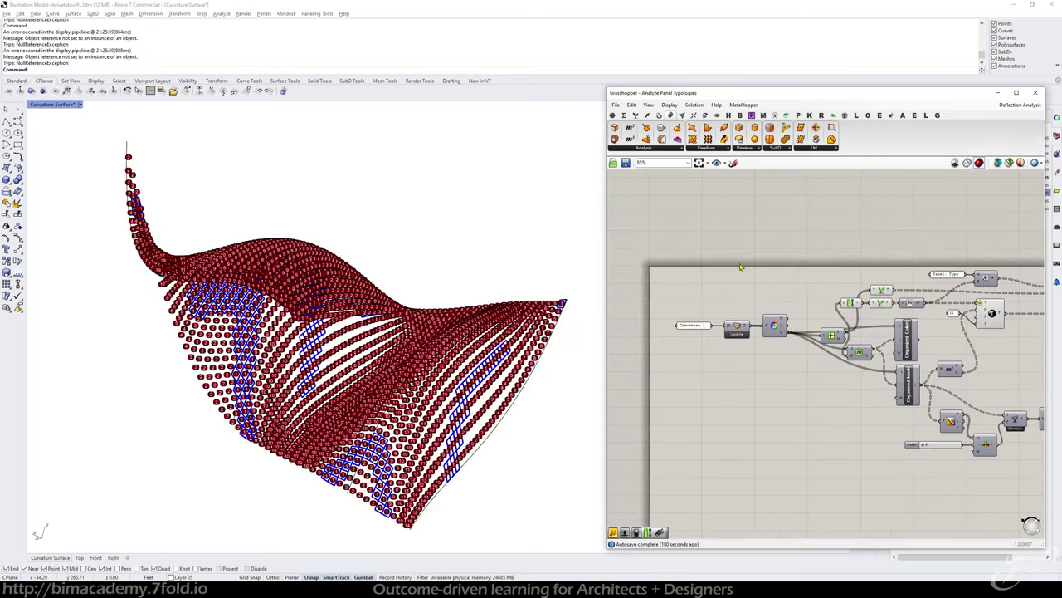
{"action": "right_click_drag", "start_coordinate": [435, 386], "coordinate": [440, 402]}
{"action": "left_click", "coordinate": [775, 396]}
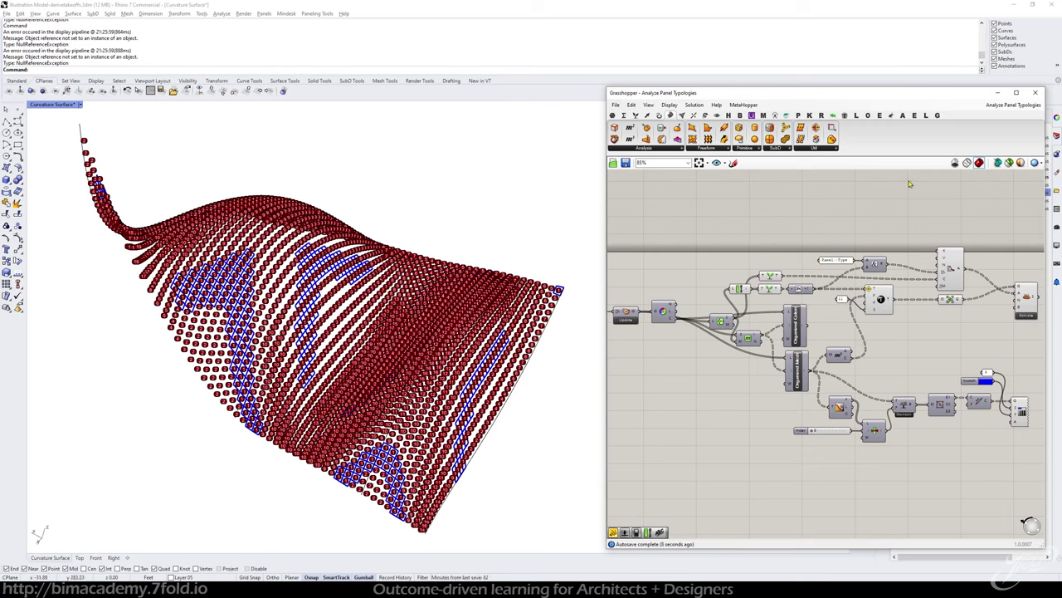
{"action": "left_click", "coordinate": [1001, 108]}
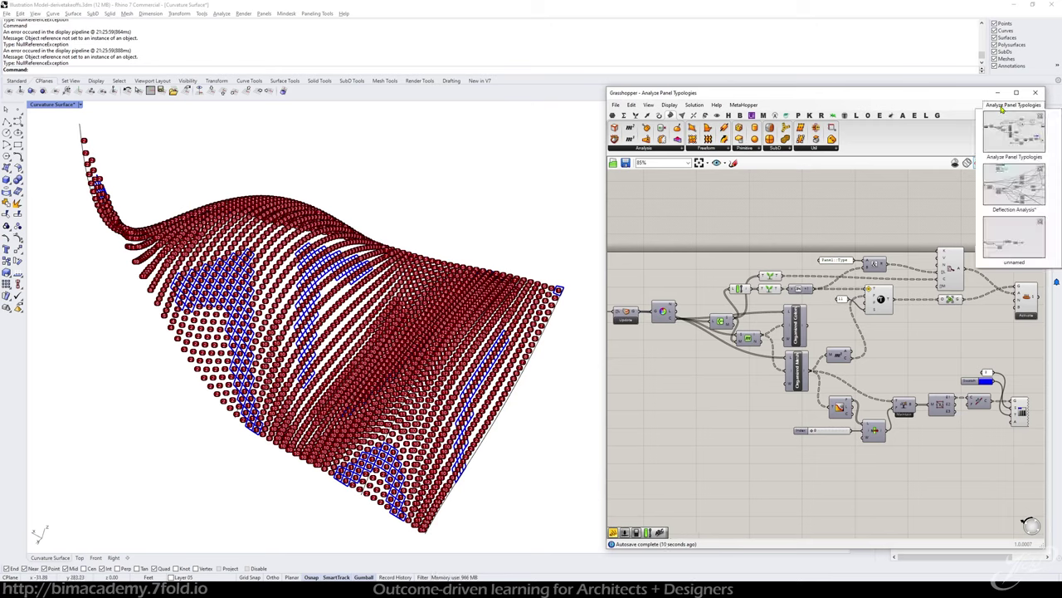
{"action": "left_click", "coordinate": [616, 105]}
- Start a new empty Grasshopper document, collapse its window, and turn on the Panel layer
{"action": "left_click", "coordinate": [641, 115]}
{"action": "double_click", "coordinate": [822, 92]}
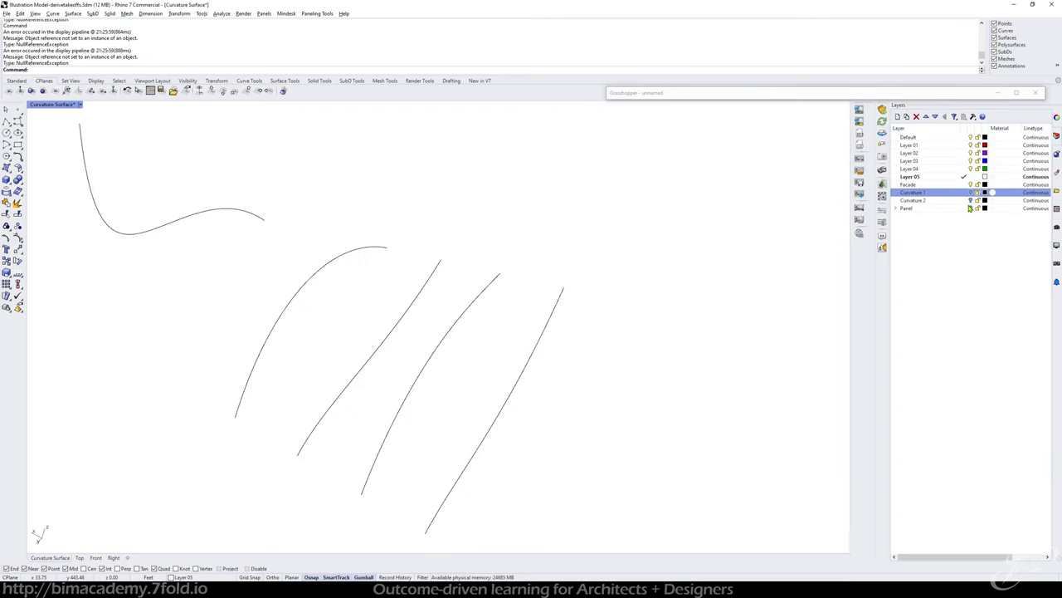
{"action": "left_click", "coordinate": [970, 209]}
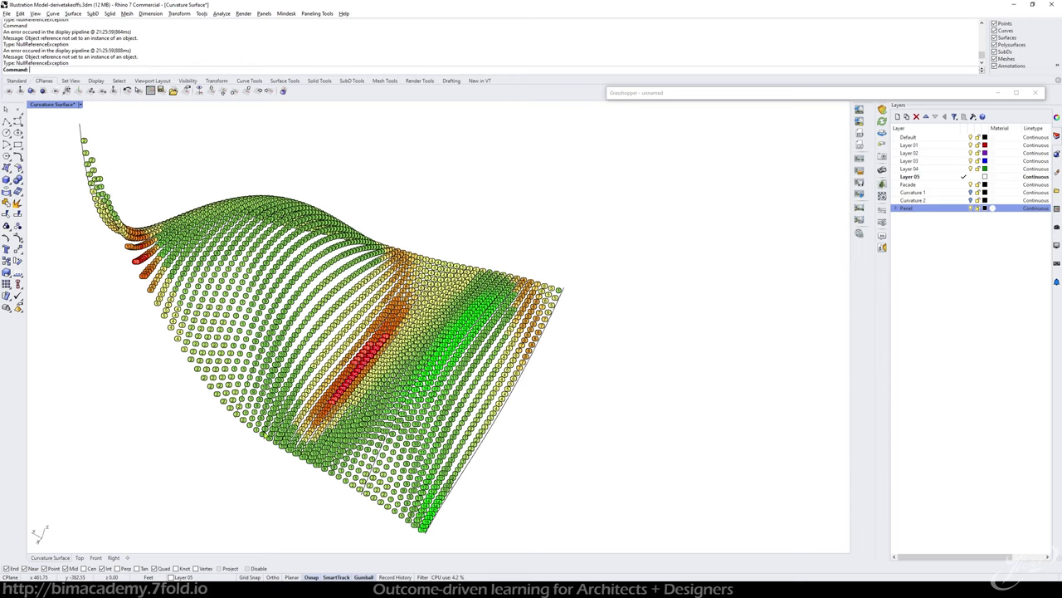
{"action": "scroll", "coordinate": [283, 407], "scroll_direction": "up", "scroll_amount": 4}
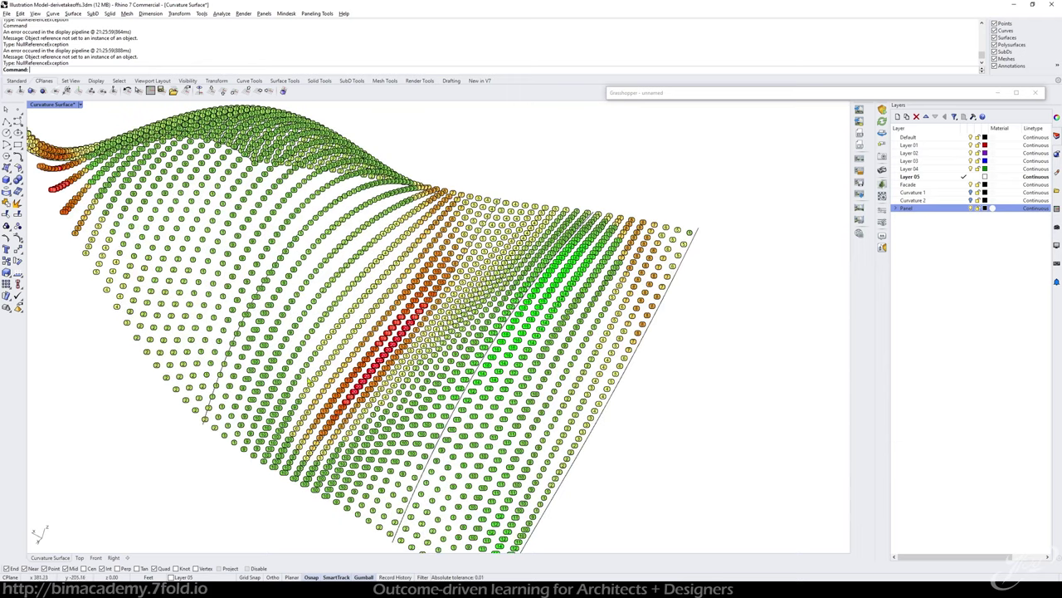
- Isolate the blue text dots on the surface, then undo the isolate
{"action": "left_click", "coordinate": [280, 394]}
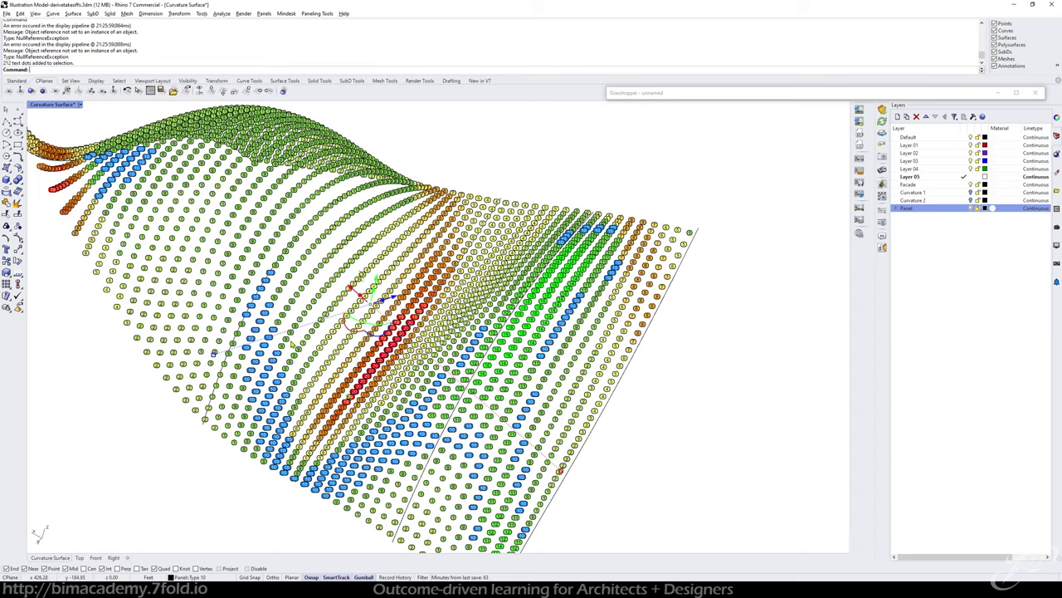
{"action": "type", "text": "isolate"}
{"action": "key", "text": "Return"}
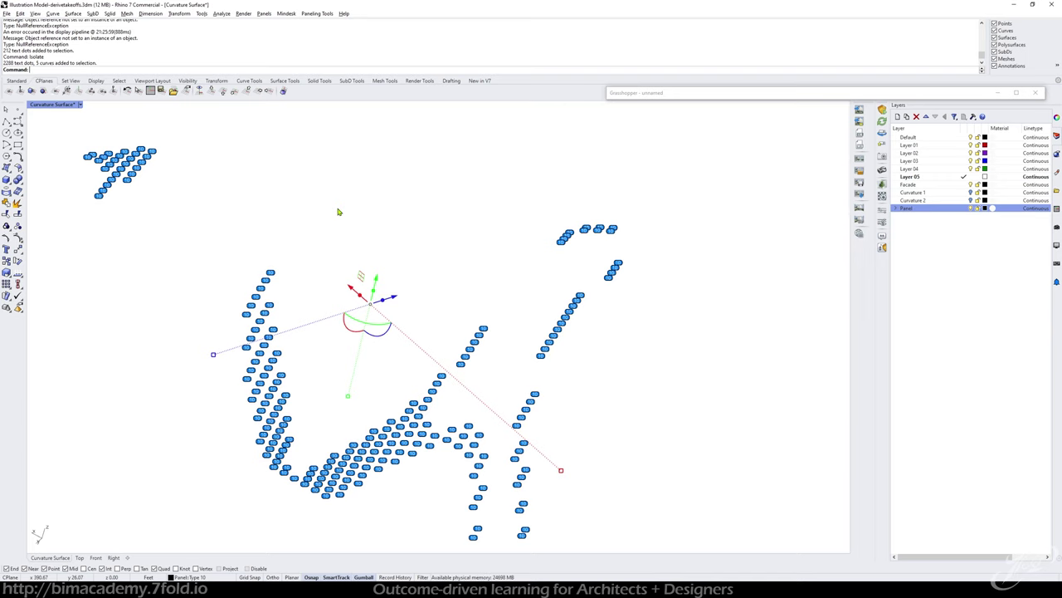
{"action": "key", "text": "ctrl+z"}
- Deselect the dots and turn off the Panel layer
{"action": "right_click_drag", "start_coordinate": [412, 239], "coordinate": [444, 251], "text": "shift"}
{"action": "left_click", "coordinate": [503, 177]}
{"action": "scroll", "coordinate": [489, 181], "scroll_direction": "down", "scroll_amount": 2}
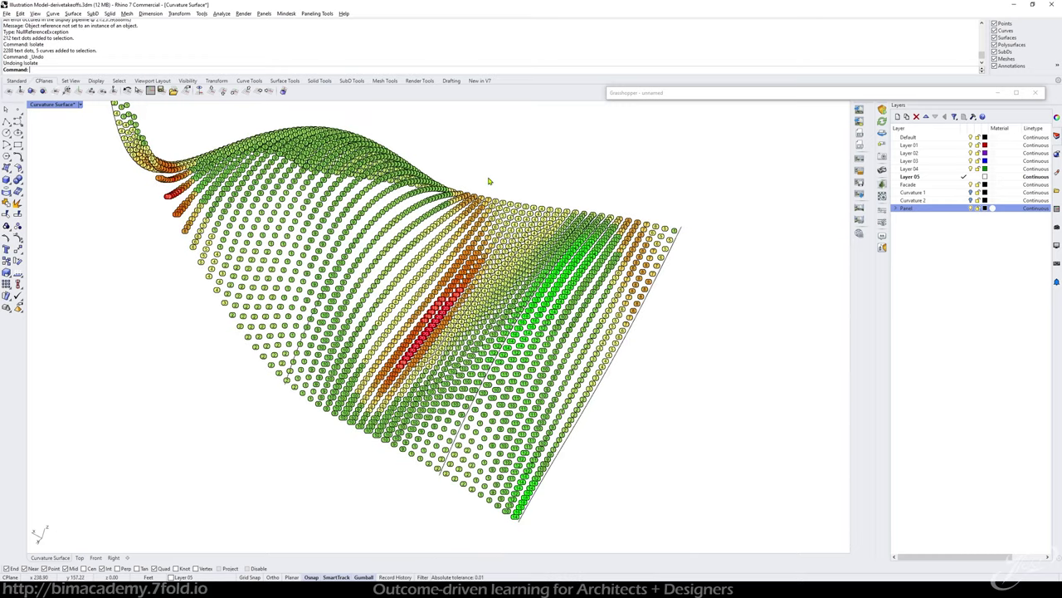
{"action": "right_click_drag", "start_coordinate": [489, 181], "coordinate": [492, 200], "text": "shift"}
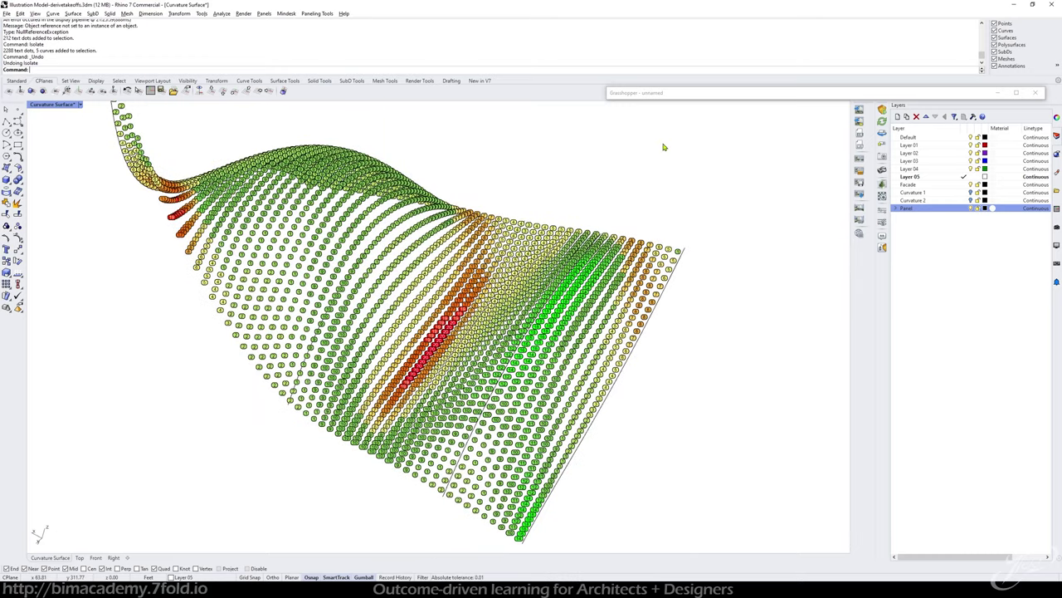
{"action": "left_click", "coordinate": [971, 209]}
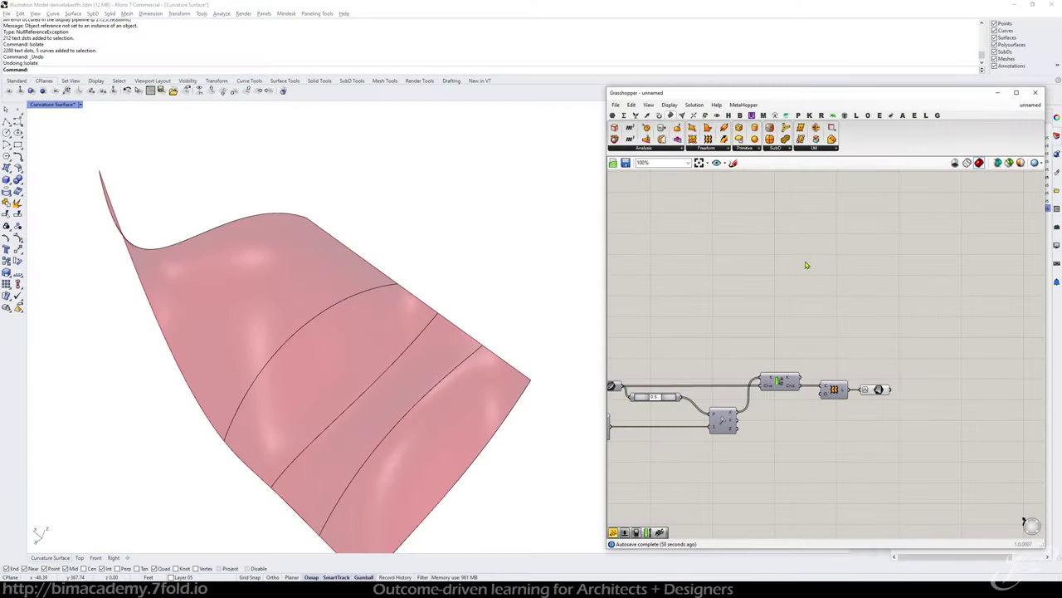
- Show the PanelingTools components, preview the final surface component, and widen the Grasshopper window
{"action": "left_click", "coordinate": [799, 116]}
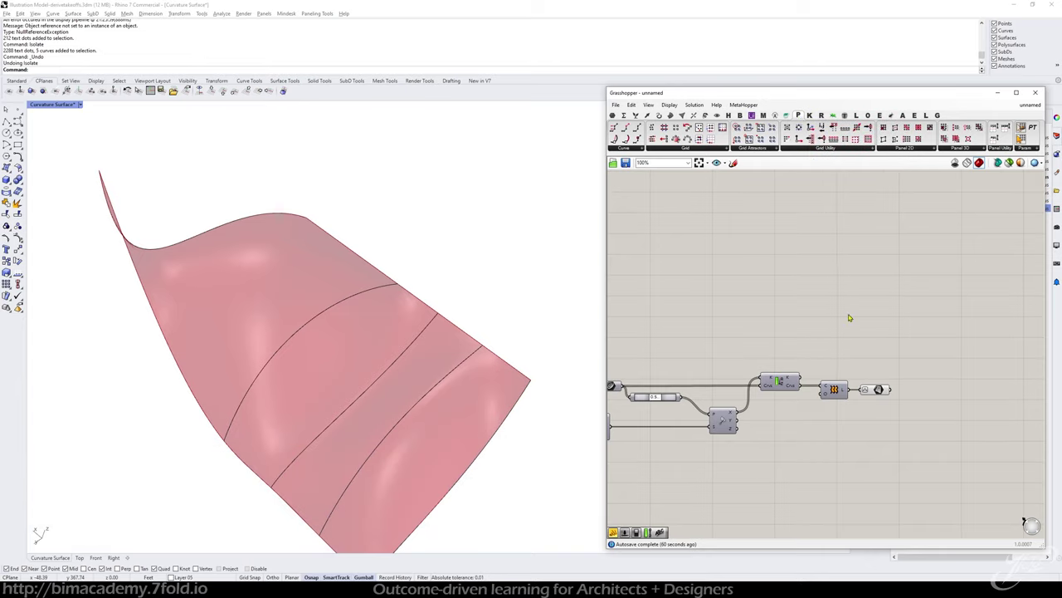
{"action": "right_click_drag", "start_coordinate": [909, 363], "coordinate": [828, 281]}
{"action": "left_click", "coordinate": [794, 366]}
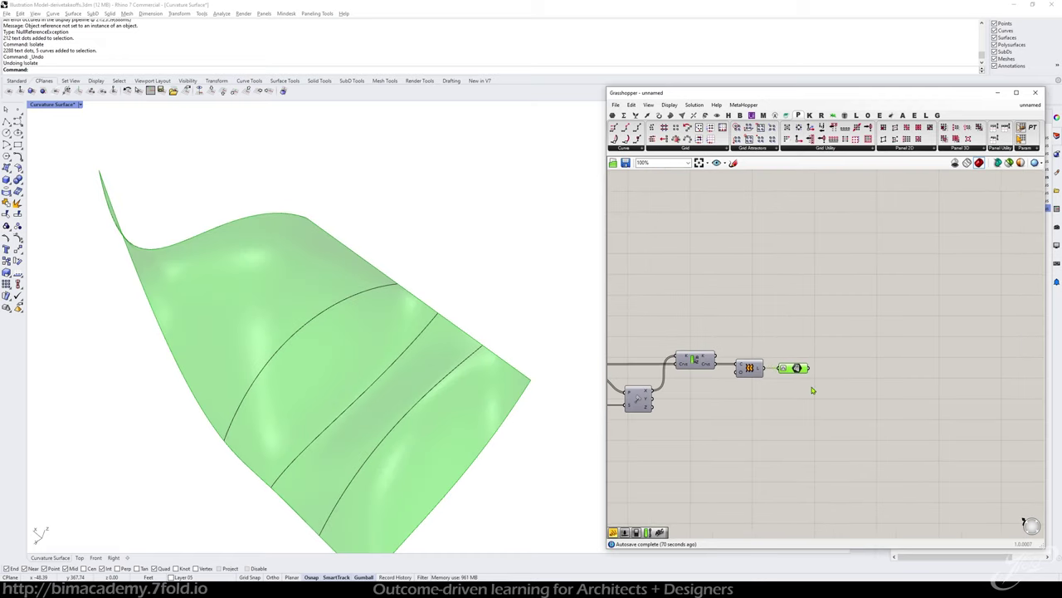
{"action": "scroll", "coordinate": [812, 389], "scroll_direction": "up", "scroll_amount": 3}
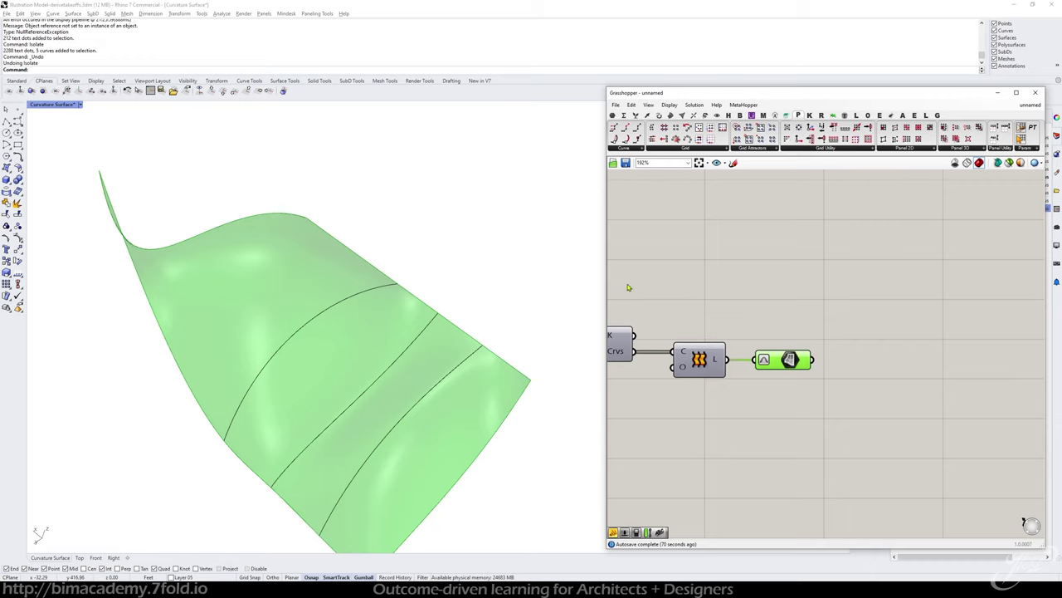
{"action": "left_click_drag", "start_coordinate": [605, 290], "coordinate": [525, 296]}
{"action": "right_click_drag", "start_coordinate": [423, 297], "coordinate": [346, 261]}
{"action": "scroll", "coordinate": [329, 299], "scroll_direction": "up", "scroll_amount": 4}
{"action": "left_click", "coordinate": [702, 289]}
- Add a Surface Domain Number grid component and feed the surface into its S input
{"action": "left_click", "coordinate": [628, 149]}
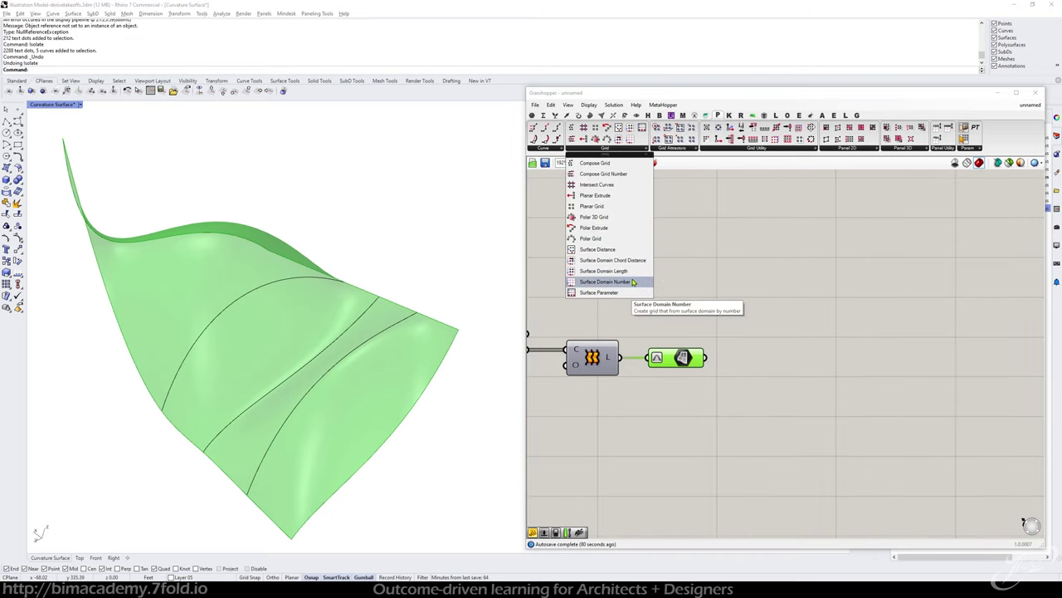
{"action": "left_click_drag", "start_coordinate": [640, 286], "coordinate": [763, 312]}
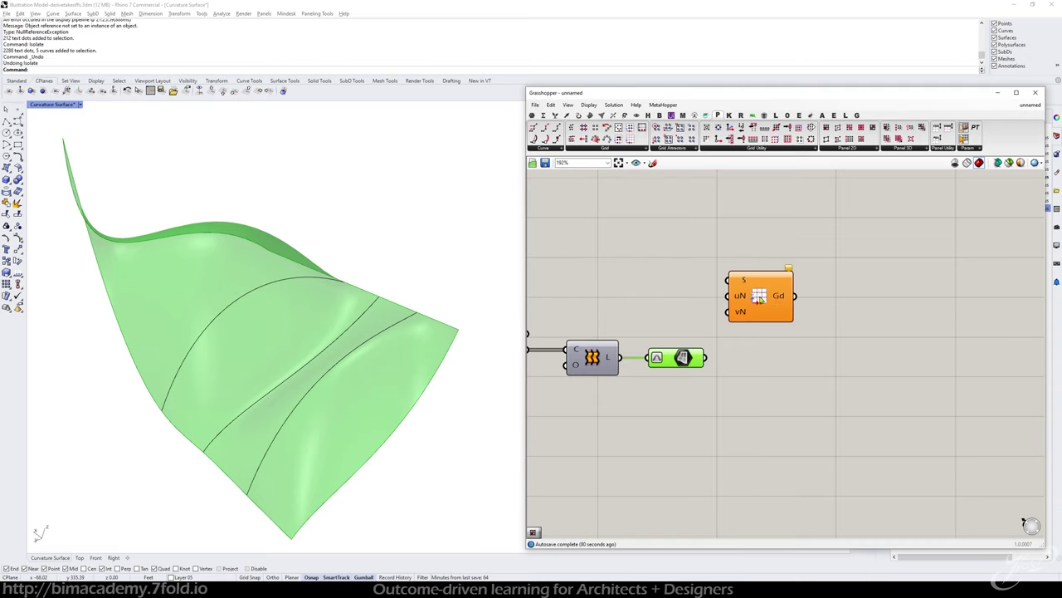
{"action": "left_click_drag", "start_coordinate": [705, 358], "coordinate": [789, 283]}
{"action": "right_click_drag", "start_coordinate": [639, 201], "coordinate": [683, 257]}
- Add a number slider set to 50 for uN and copy it for vN
{"action": "double_click", "coordinate": [680, 253]}
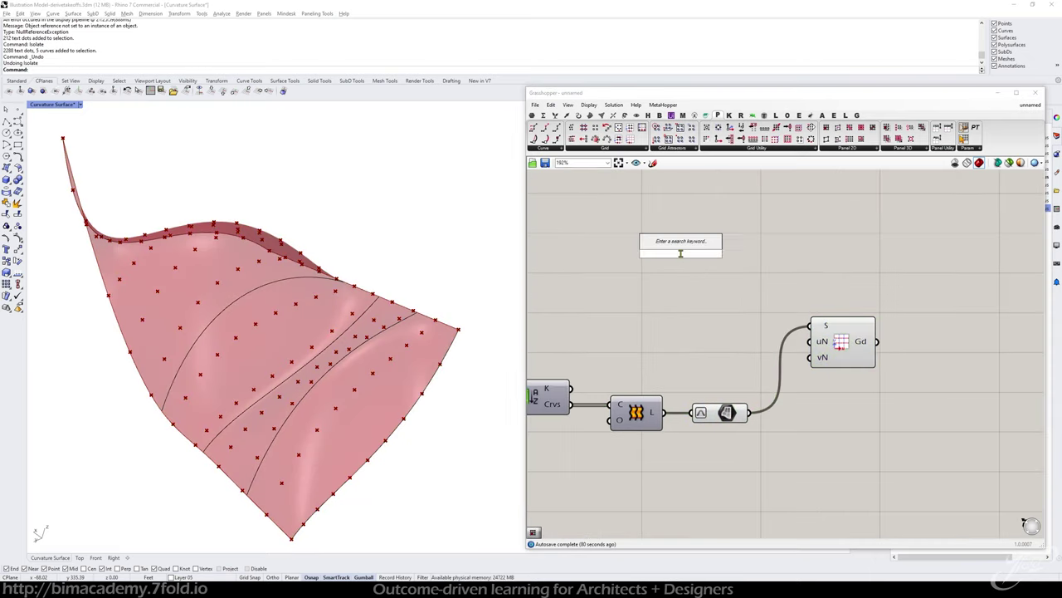
{"action": "type", "text": "num"}
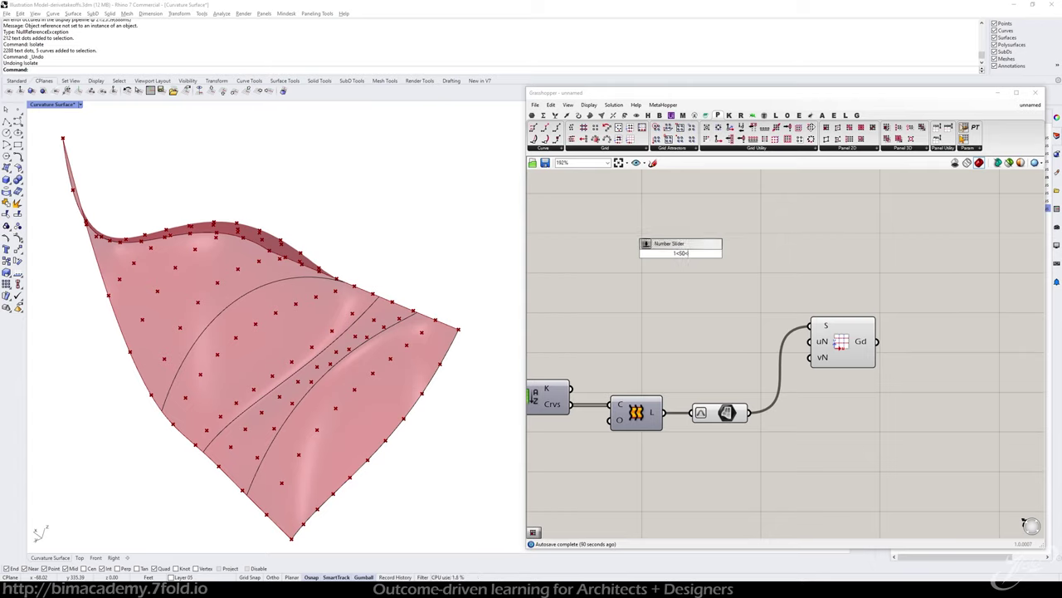
{"action": "key", "text": "Return"}
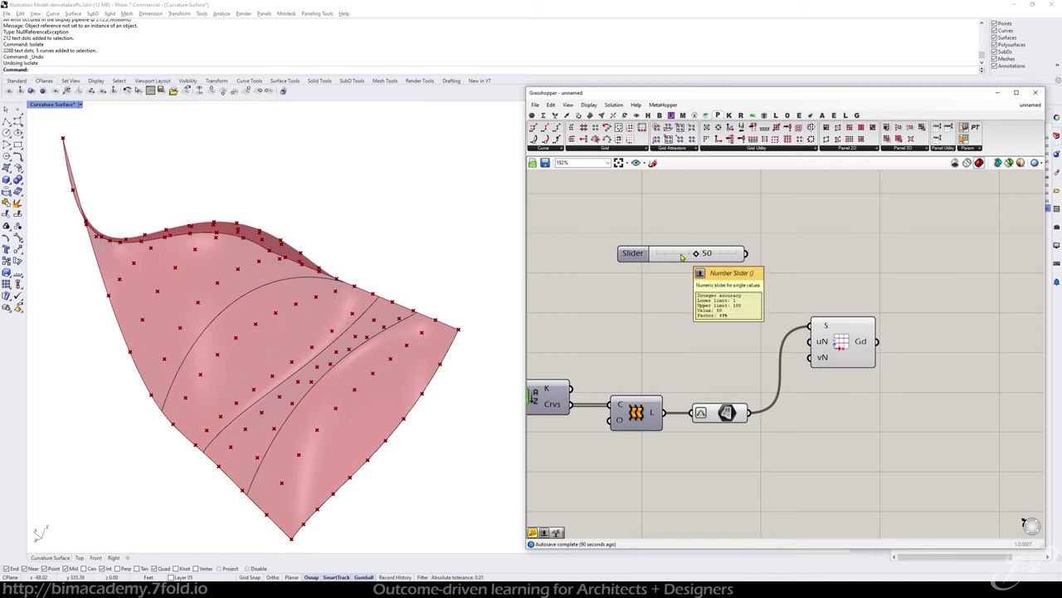
{"action": "left_click_drag", "start_coordinate": [746, 253], "coordinate": [810, 341]}
{"action": "left_click", "coordinate": [752, 259]}
{"action": "left_click_drag", "start_coordinate": [752, 274], "coordinate": [810, 357], "text": "alt"}
{"action": "left_click", "coordinate": [722, 301]}
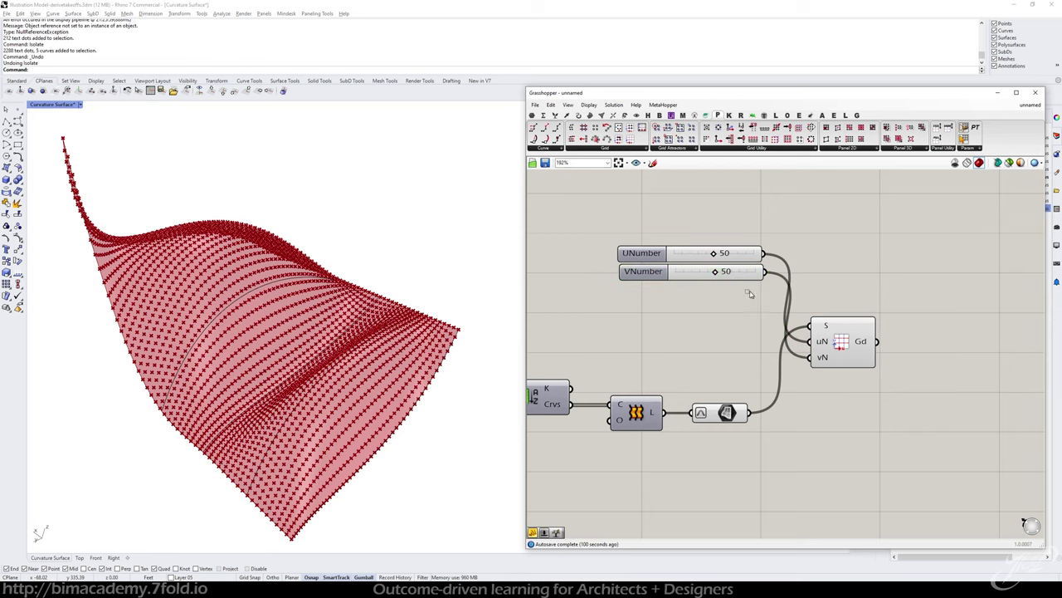
{"action": "left_click_drag", "start_coordinate": [746, 283], "coordinate": [742, 317]}
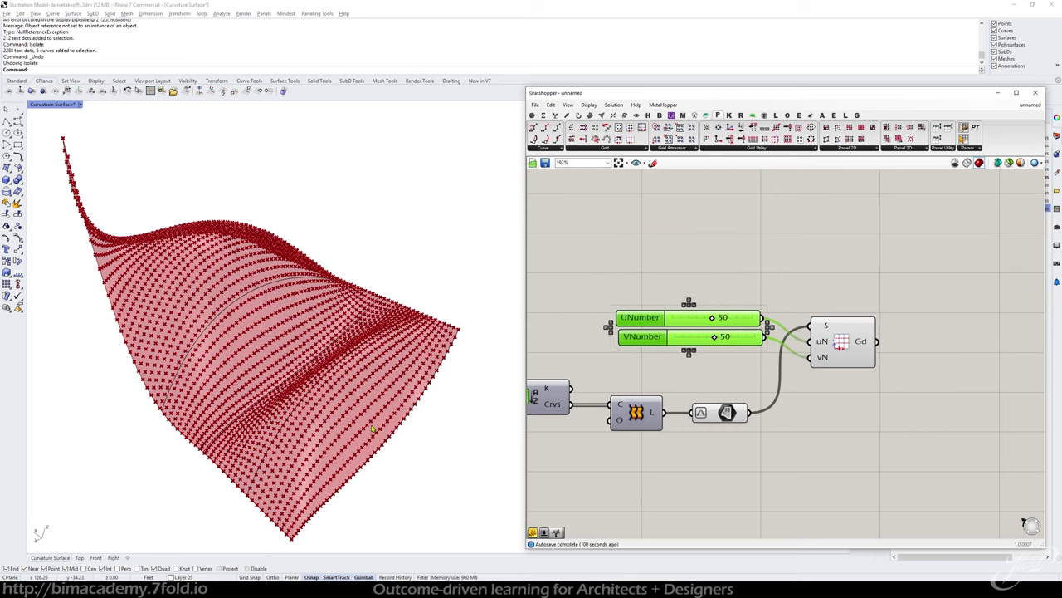
- Reposition the grid component and orbit to inspect the dense point grid on the surface
{"action": "scroll", "coordinate": [382, 426], "scroll_direction": "up", "scroll_amount": 3}
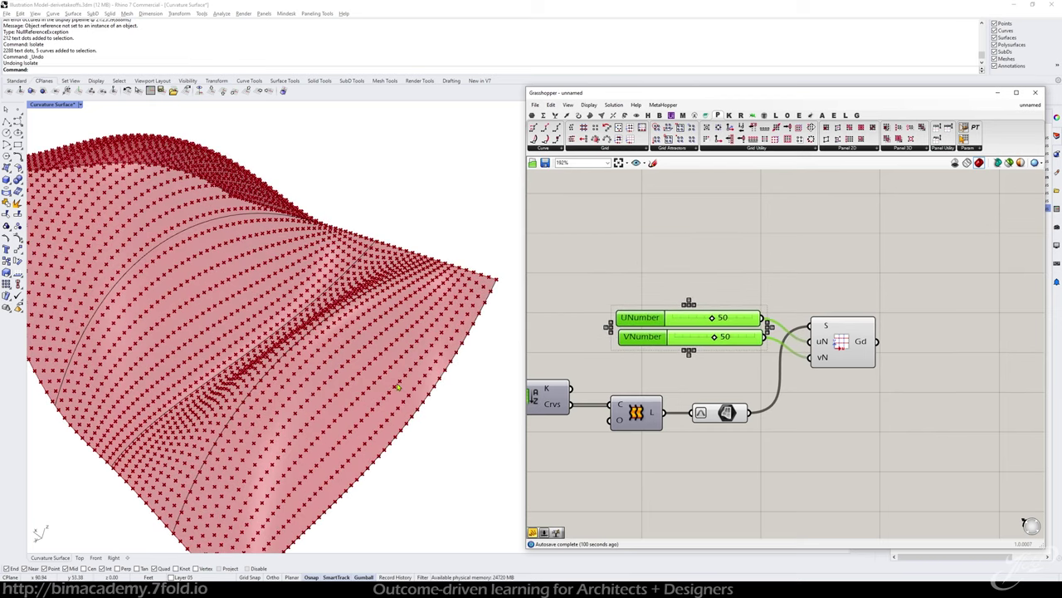
{"action": "scroll", "coordinate": [399, 386], "scroll_direction": "up", "scroll_amount": 2}
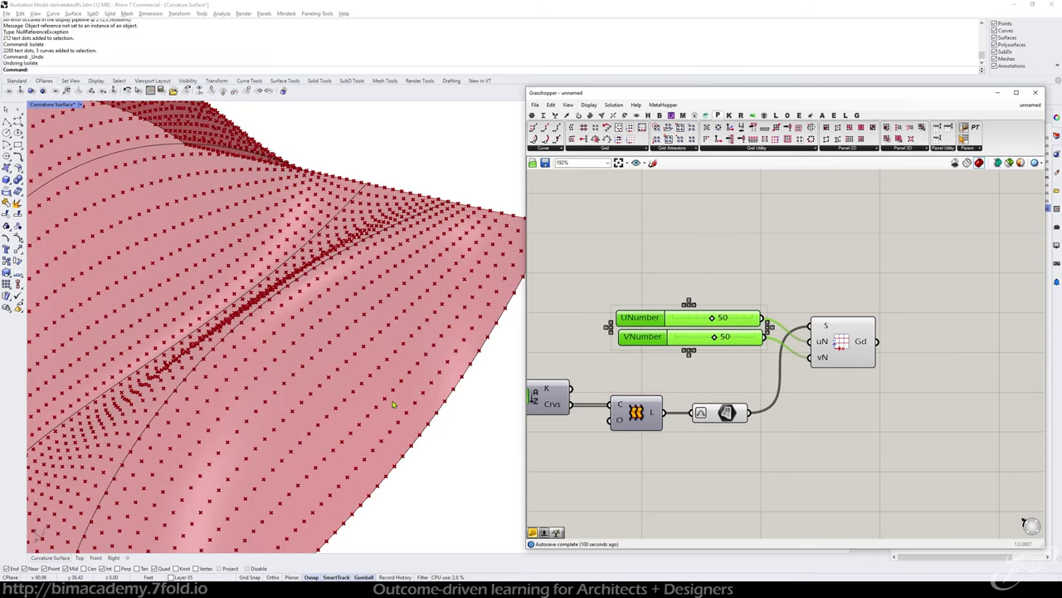
{"action": "scroll", "coordinate": [394, 404], "scroll_direction": "down", "scroll_amount": 3}
{"action": "right_click_drag", "start_coordinate": [393, 404], "coordinate": [324, 395]}
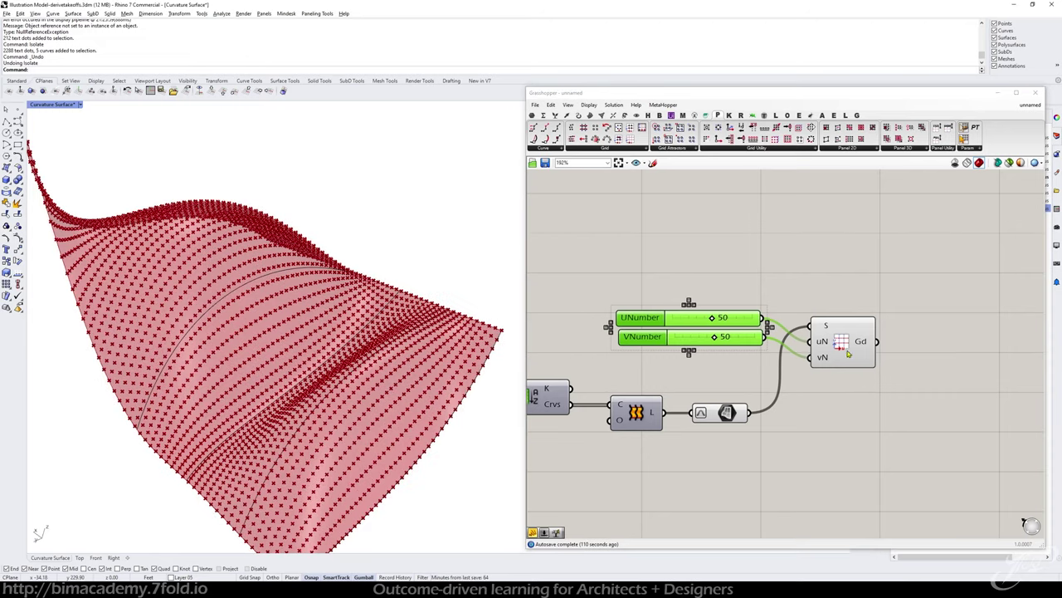
{"action": "left_click_drag", "start_coordinate": [847, 351], "coordinate": [850, 331]}
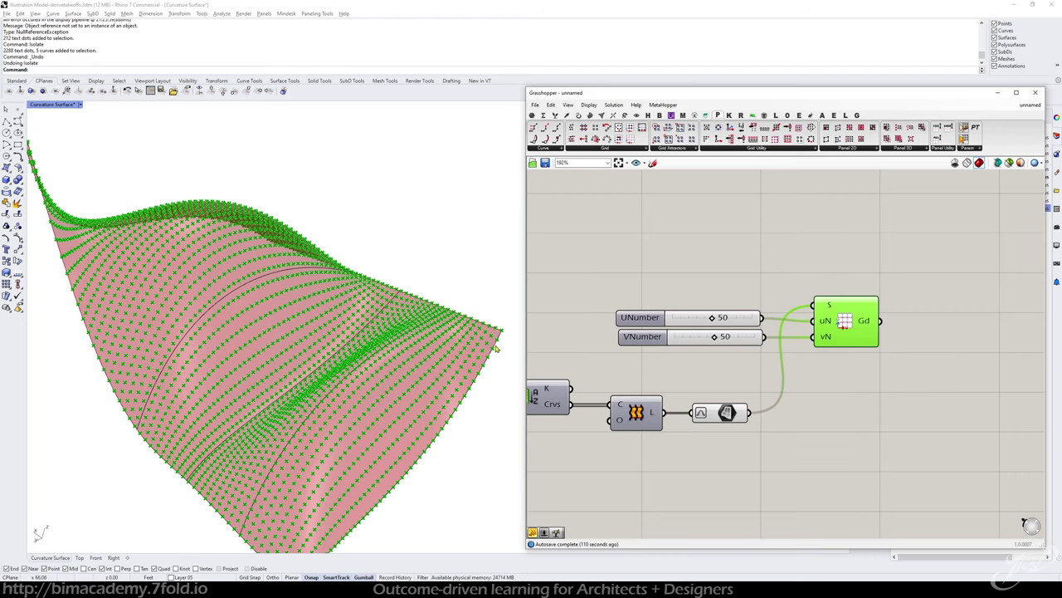
{"action": "right_click_drag", "start_coordinate": [946, 358], "coordinate": [886, 353]}
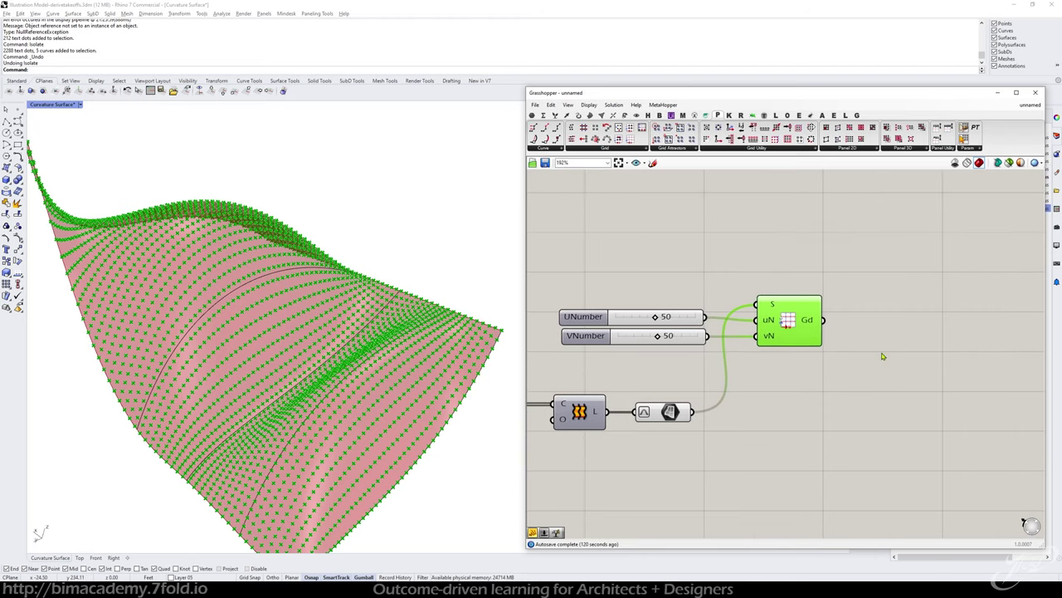
{"action": "right_click_drag", "start_coordinate": [168, 288], "coordinate": [319, 351]}
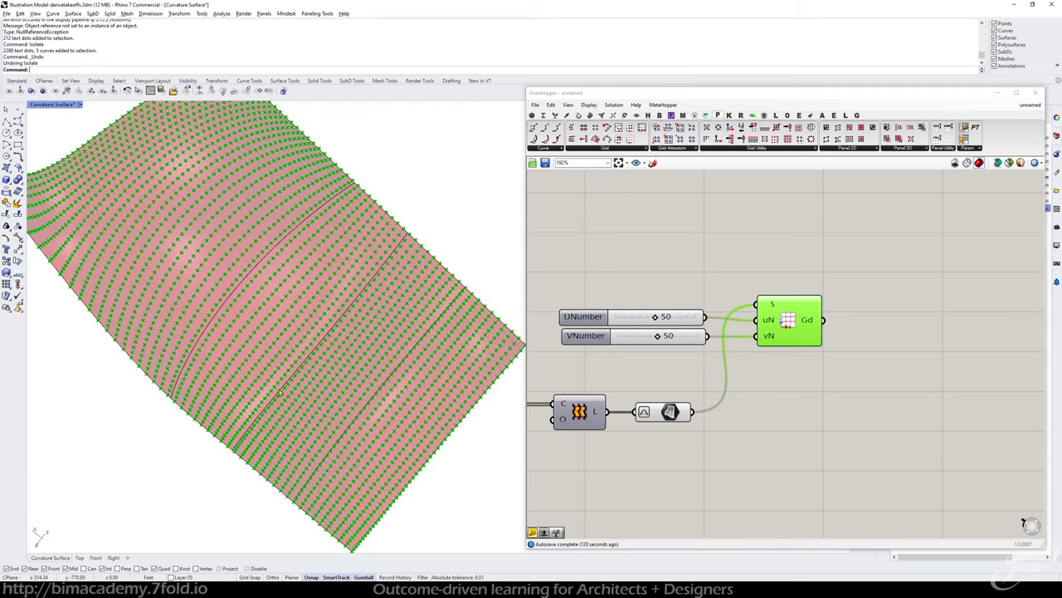
{"action": "right_click_drag", "start_coordinate": [281, 391], "coordinate": [279, 332]}
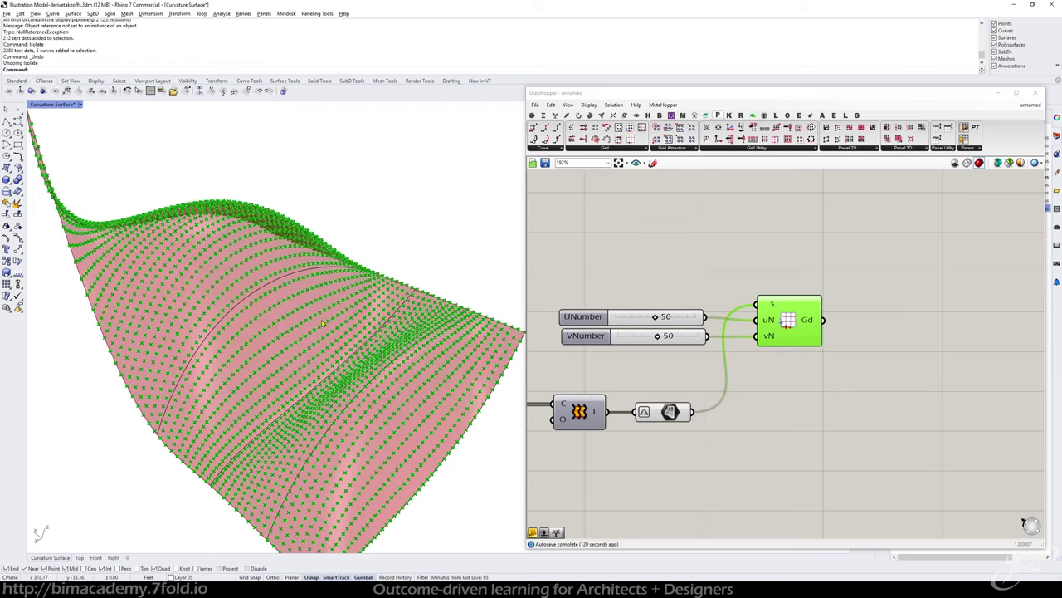
{"action": "left_click_drag", "start_coordinate": [820, 305], "coordinate": [825, 302]}
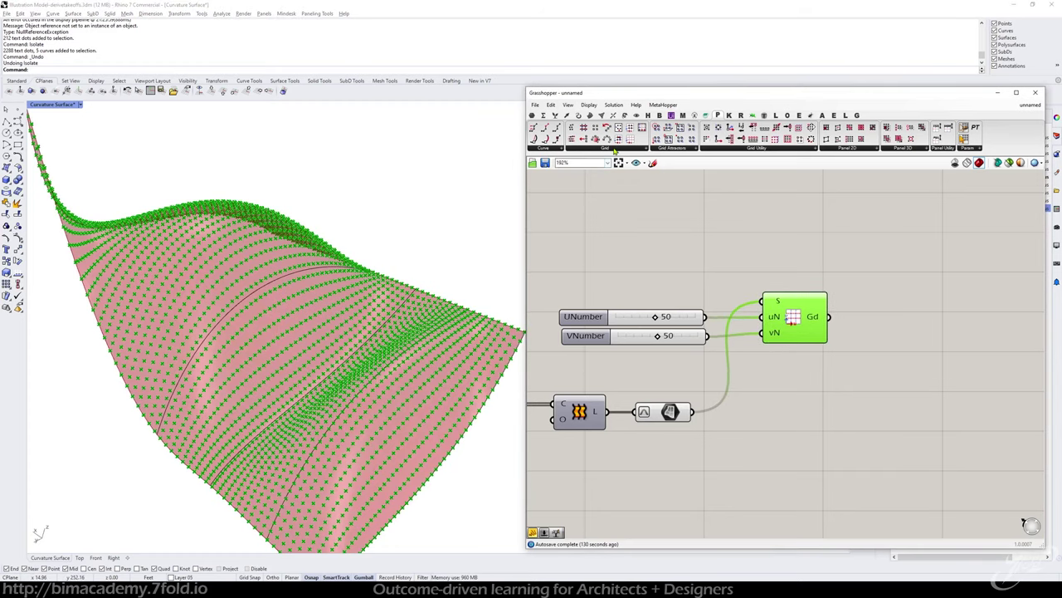
- Add the Cellulate component and feed it the 50 by 50 point grid
{"action": "left_click", "coordinate": [850, 150]}
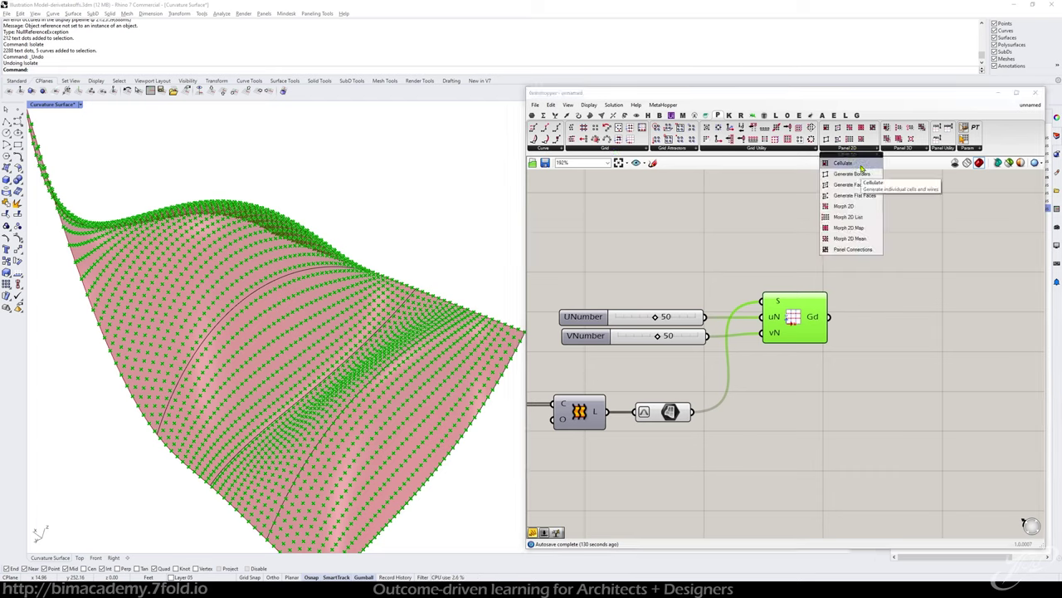
{"action": "left_click", "coordinate": [862, 168]}
{"action": "left_click", "coordinate": [896, 328]}
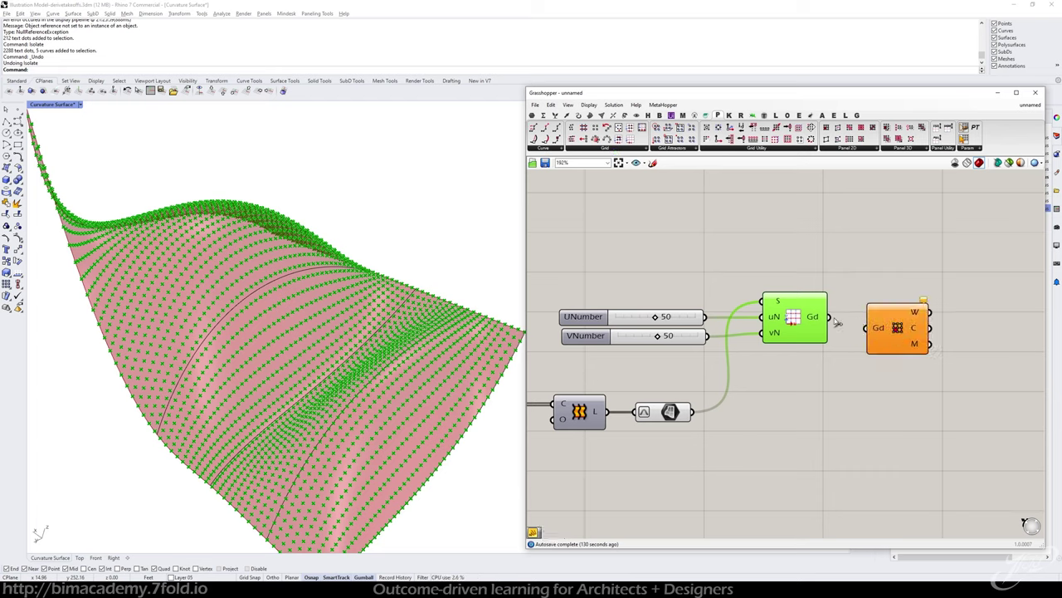
{"action": "left_click_drag", "start_coordinate": [830, 317], "coordinate": [866, 328]}
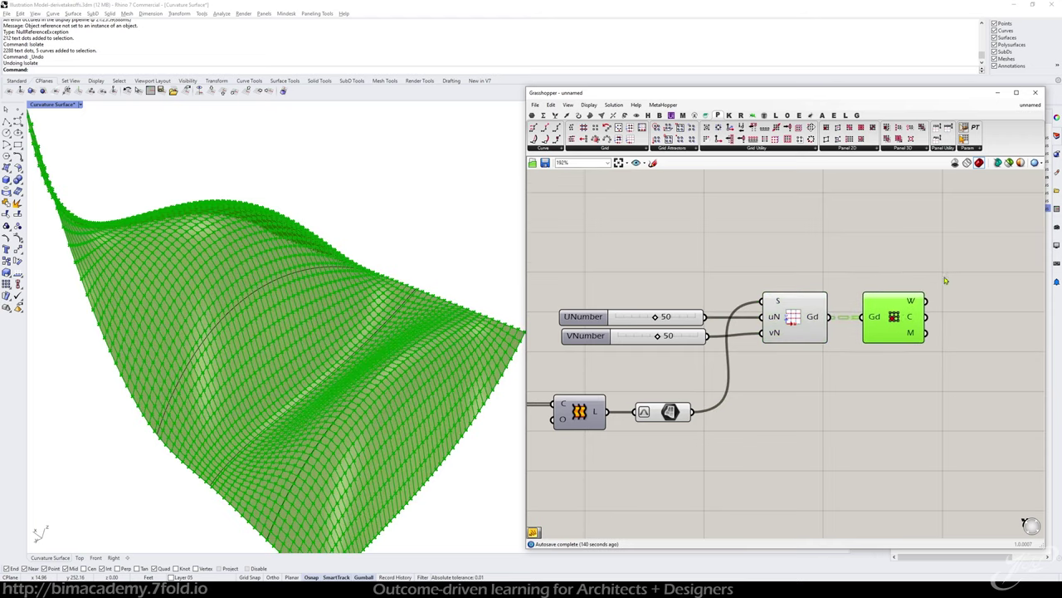
{"action": "right_click_drag", "start_coordinate": [944, 277], "coordinate": [828, 257]}
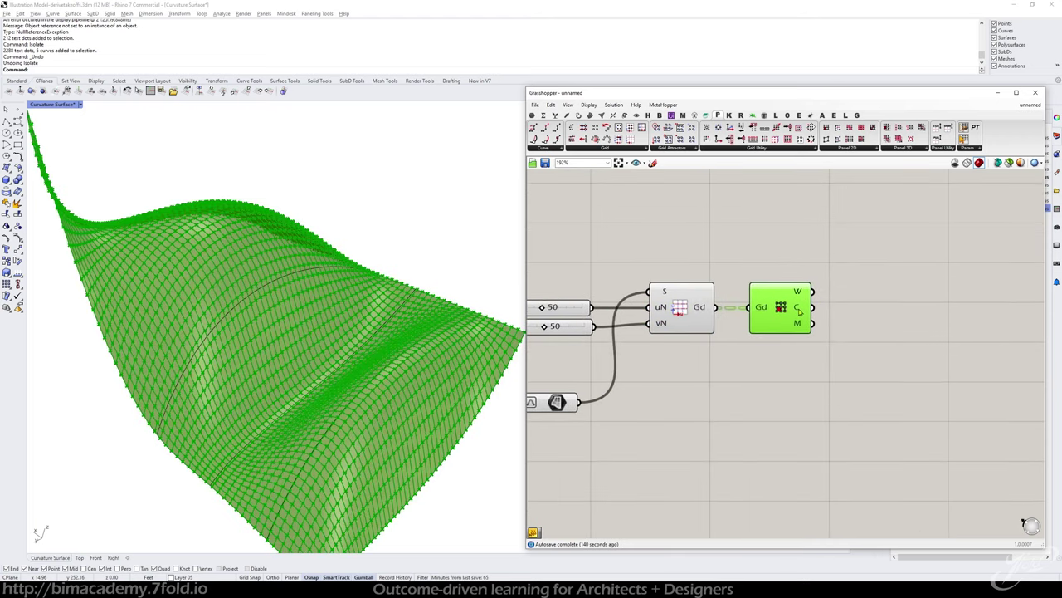
{"action": "mouse_move", "coordinate": [800, 310]}
{"action": "right_click_drag", "start_coordinate": [623, 361], "coordinate": [691, 361]}
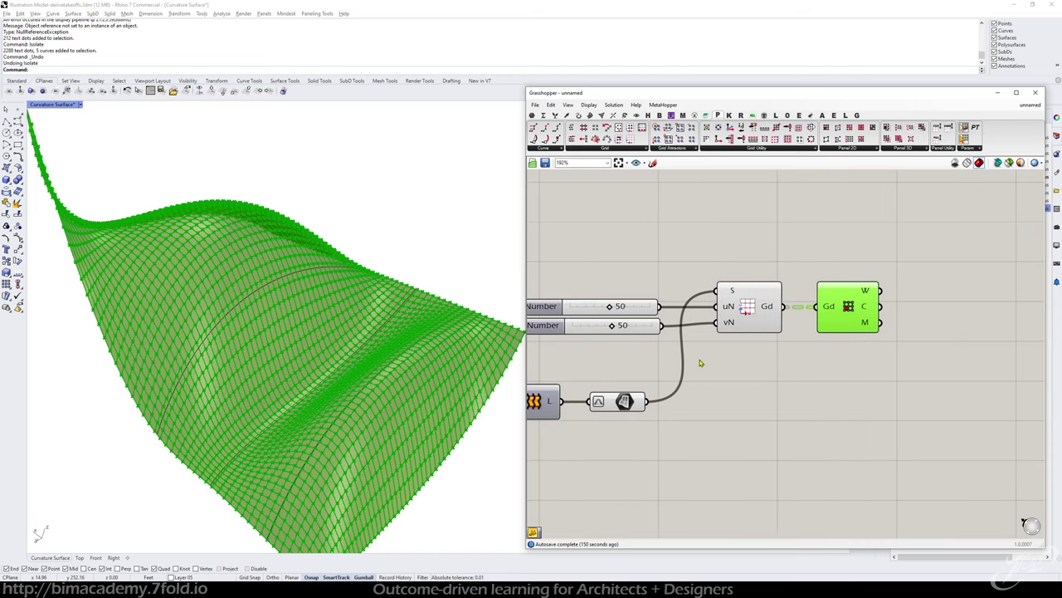
{"action": "right_click_drag", "start_coordinate": [913, 308], "coordinate": [761, 315]}
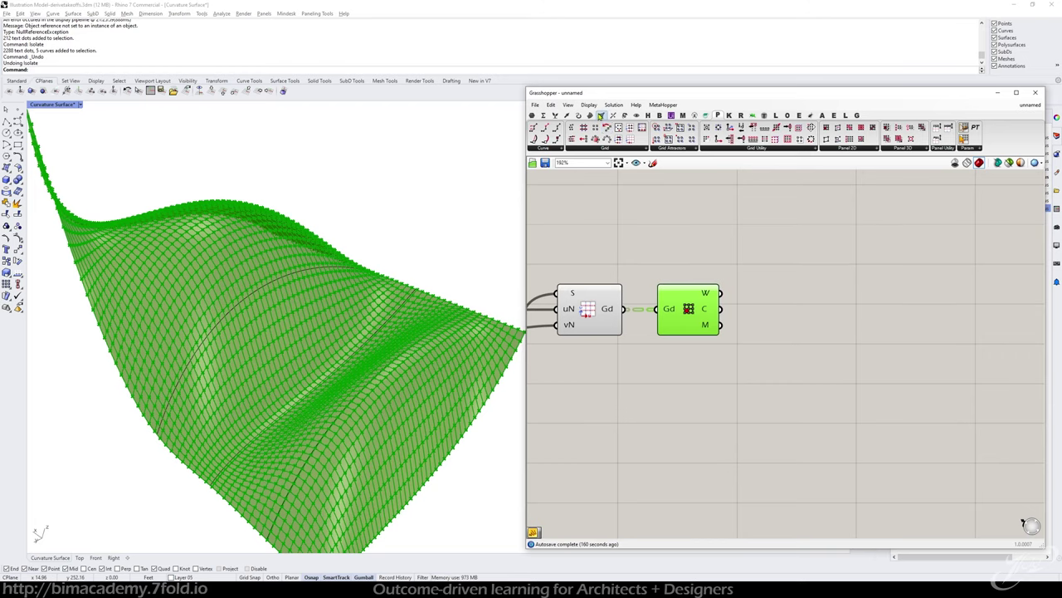
- Add a Mesh Area component and wire the Cellulate M output into it
{"action": "left_click", "coordinate": [602, 115]}
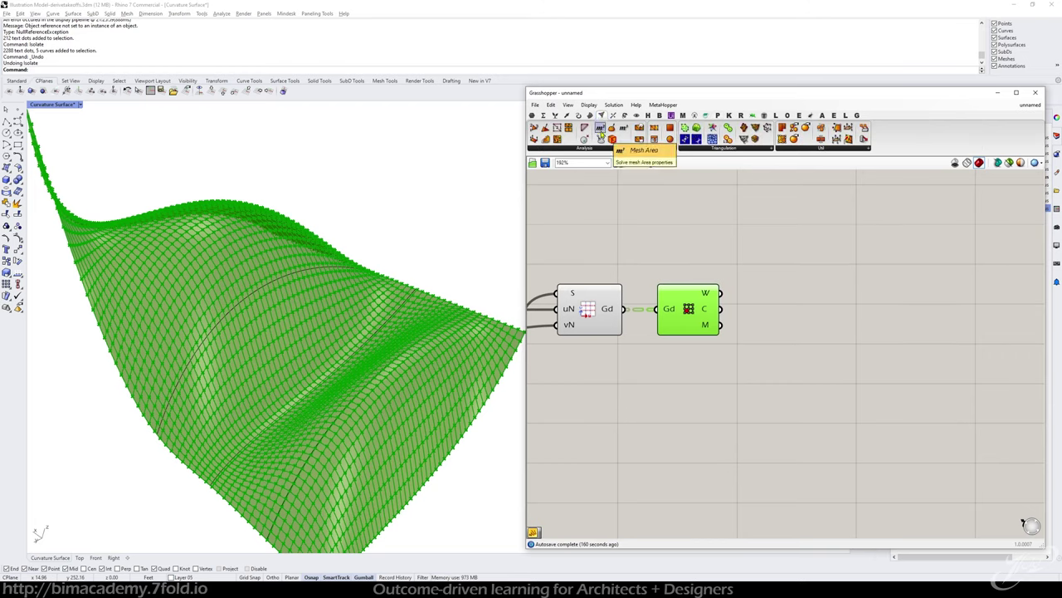
{"action": "left_click_drag", "start_coordinate": [600, 133], "coordinate": [741, 325]}
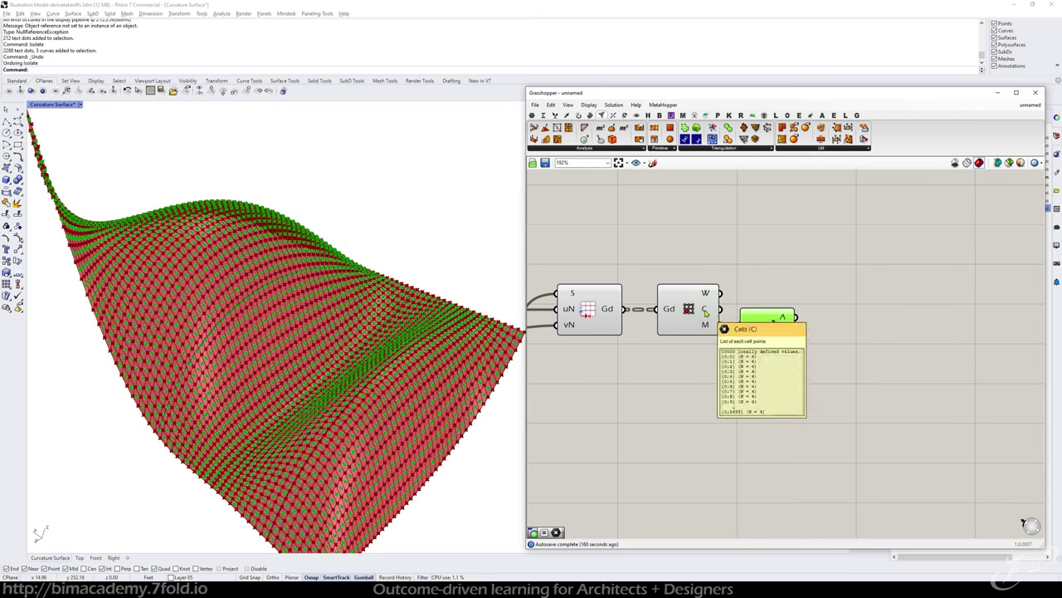
{"action": "left_click_drag", "start_coordinate": [762, 321], "coordinate": [765, 346]}
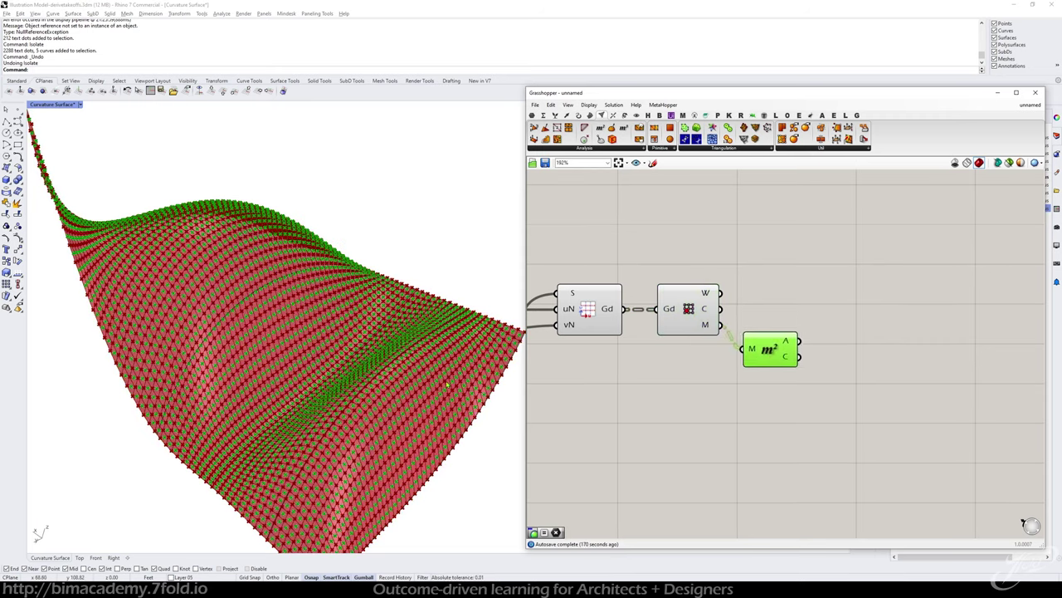
{"action": "scroll", "coordinate": [409, 378], "scroll_direction": "up", "scroll_amount": 3}
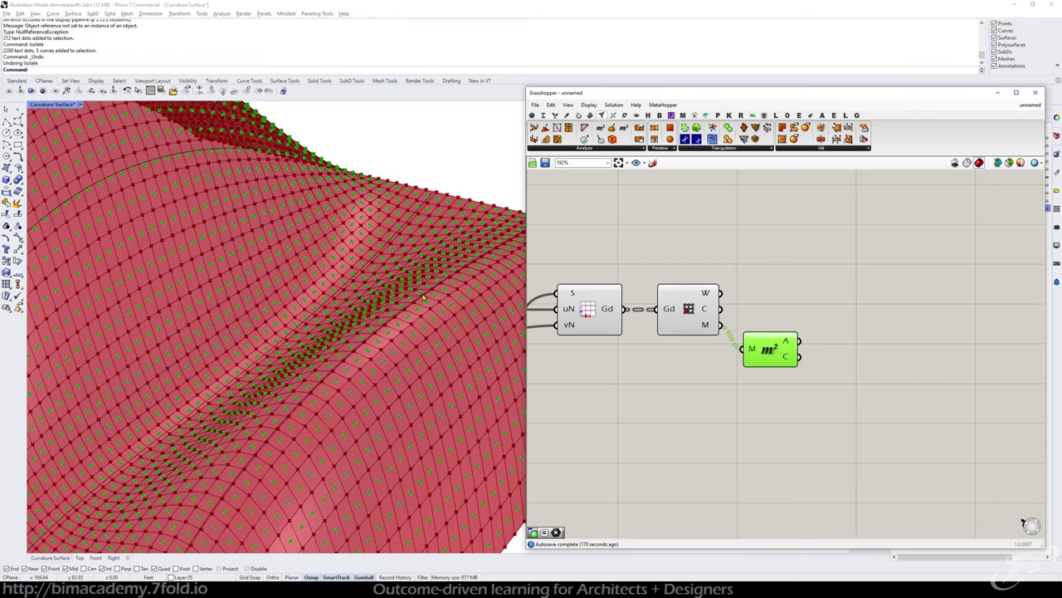
{"action": "scroll", "coordinate": [387, 363], "scroll_direction": "down", "scroll_amount": 3}
{"action": "right_click_drag", "start_coordinate": [387, 362], "coordinate": [383, 327]}
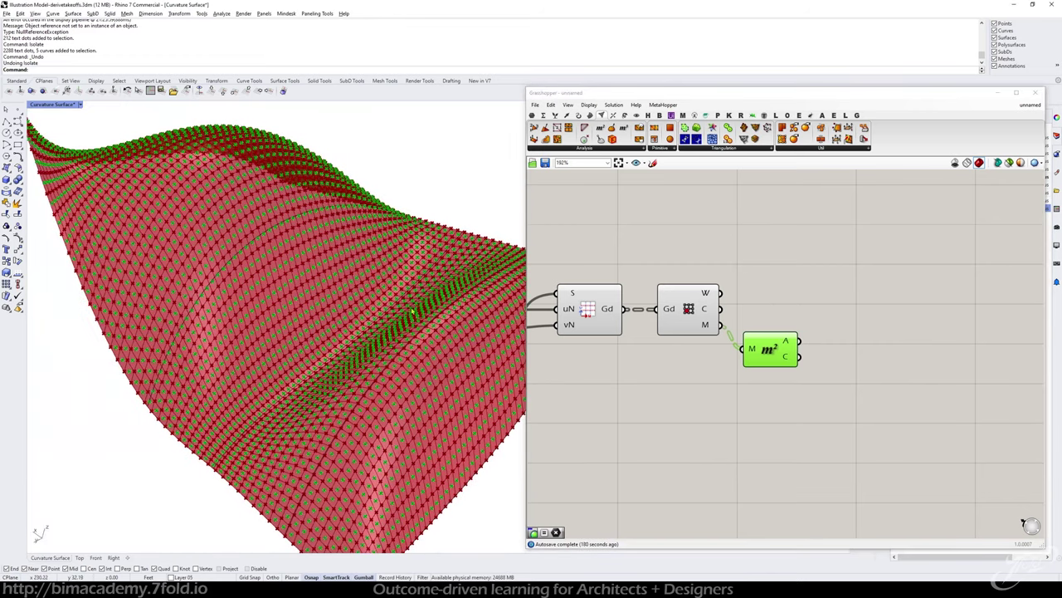
{"action": "scroll", "coordinate": [816, 301], "scroll_direction": "down", "scroll_amount": 2}
{"action": "right_click_drag", "start_coordinate": [816, 302], "coordinate": [883, 275]}
- Add Surface Closest Point via 'cp', feeding it the lofted surface and the Area centroids
{"action": "double_click", "coordinate": [800, 213]}
{"action": "scroll", "coordinate": [800, 212], "scroll_direction": "up", "scroll_amount": 2}
{"action": "type", "text": "cp"}
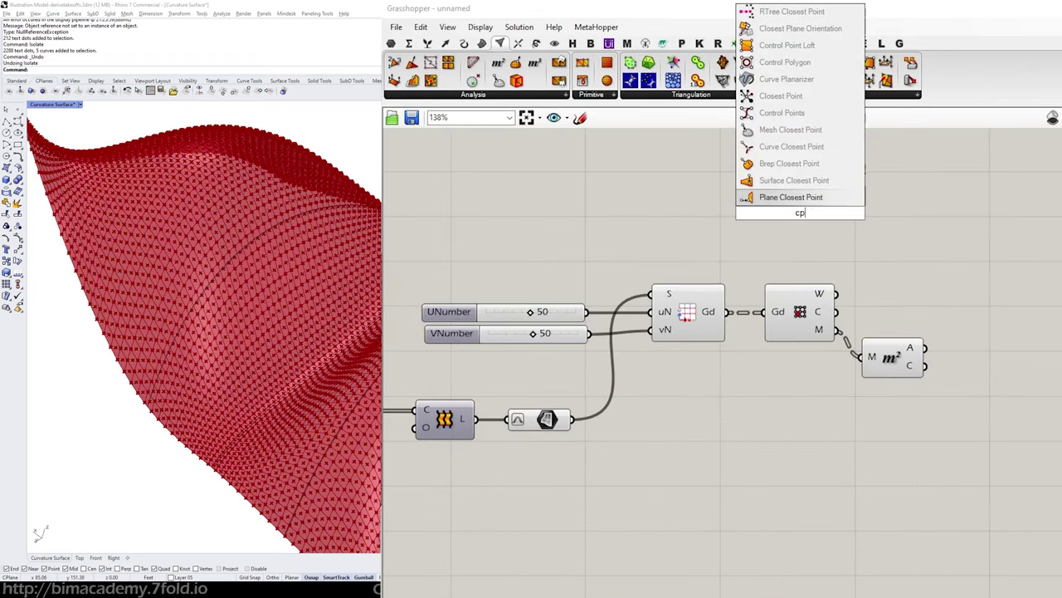
{"action": "left_click", "coordinate": [840, 182]}
{"action": "left_click_drag", "start_coordinate": [810, 232], "coordinate": [996, 433]}
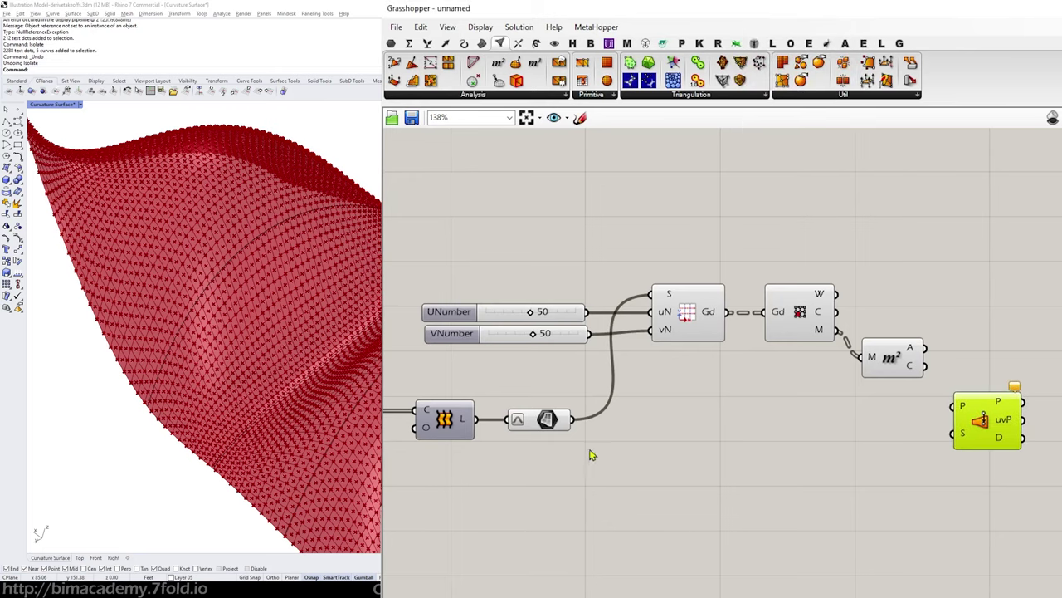
{"action": "left_click_drag", "start_coordinate": [572, 419], "coordinate": [981, 416]}
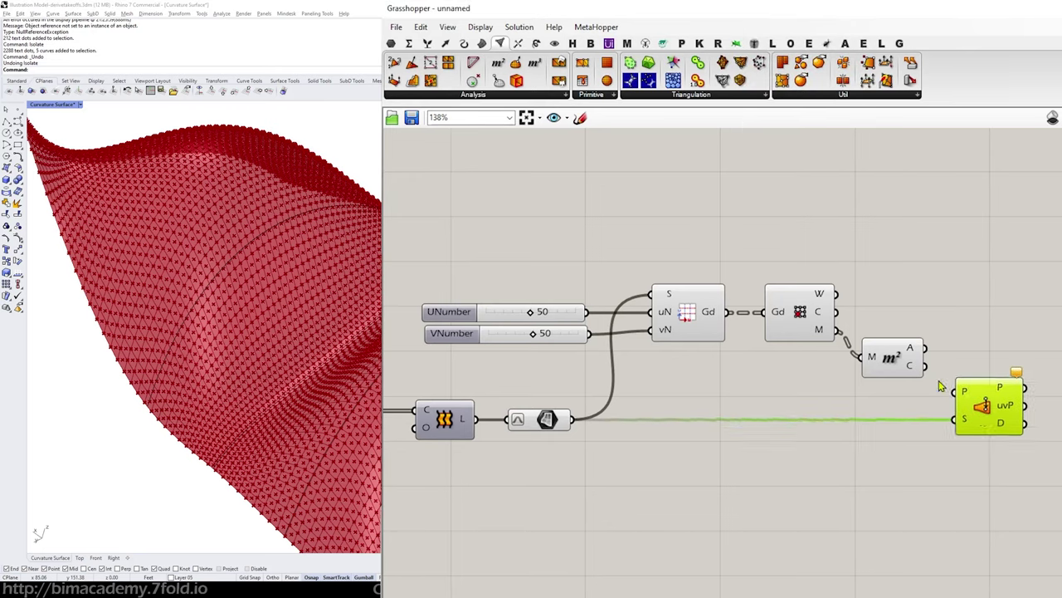
{"action": "left_click_drag", "start_coordinate": [924, 365], "coordinate": [955, 390]}
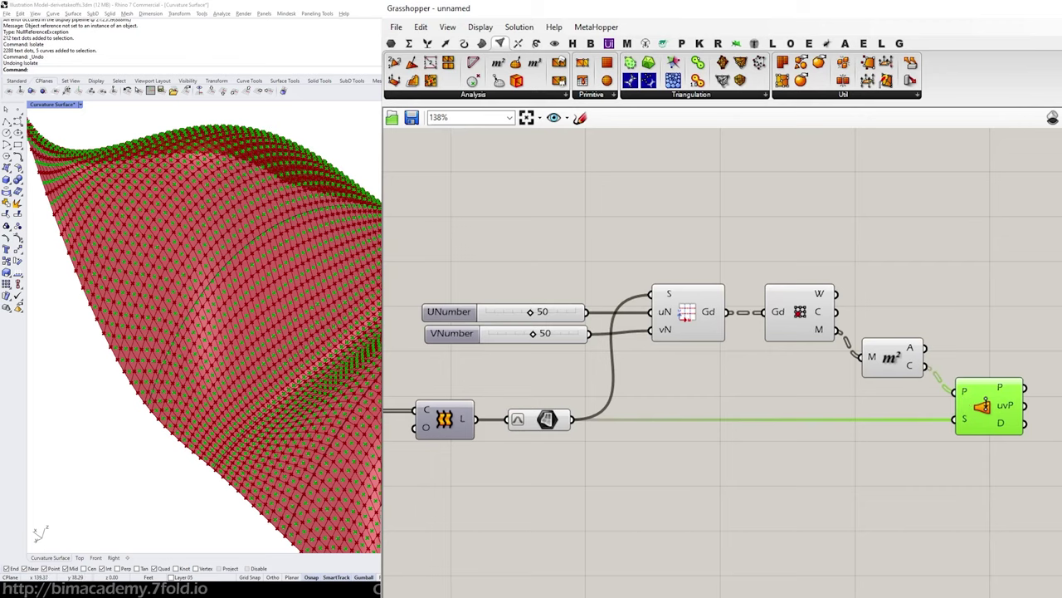
{"action": "right_click_drag", "start_coordinate": [1042, 432], "coordinate": [983, 429]}
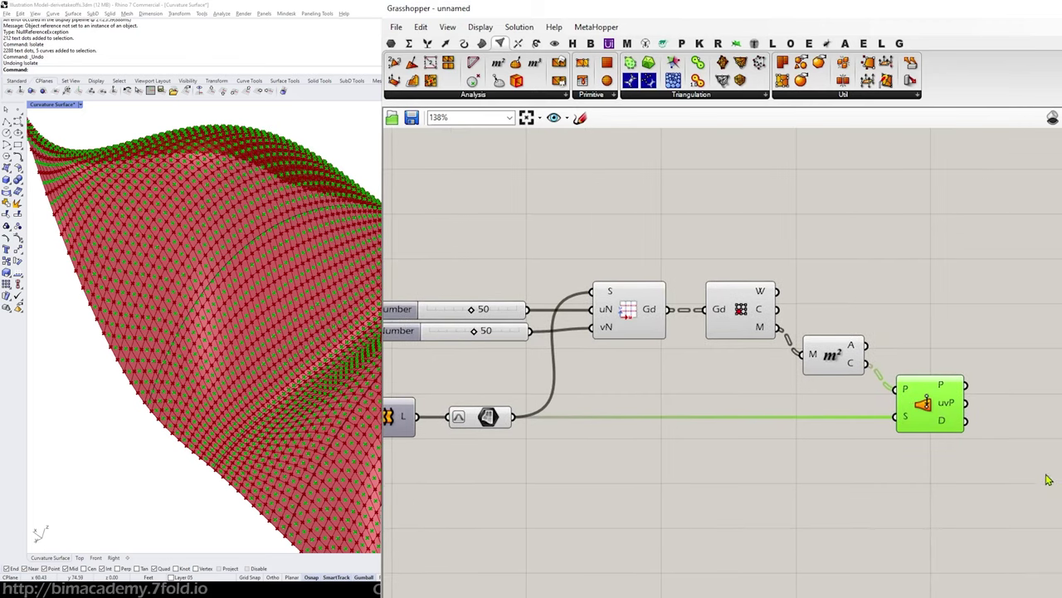
{"action": "right_click_drag", "start_coordinate": [1040, 454], "coordinate": [908, 451]}
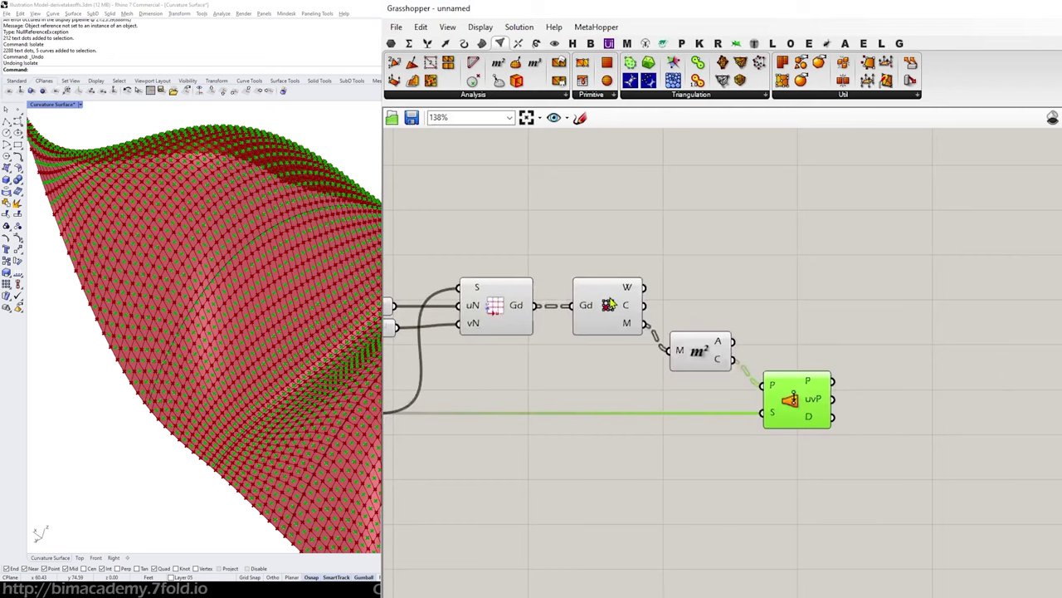
{"action": "left_click", "coordinate": [481, 44]}
- Open the Surface > Analysis component list to reach Principal Curvature
{"action": "left_click", "coordinate": [478, 96]}
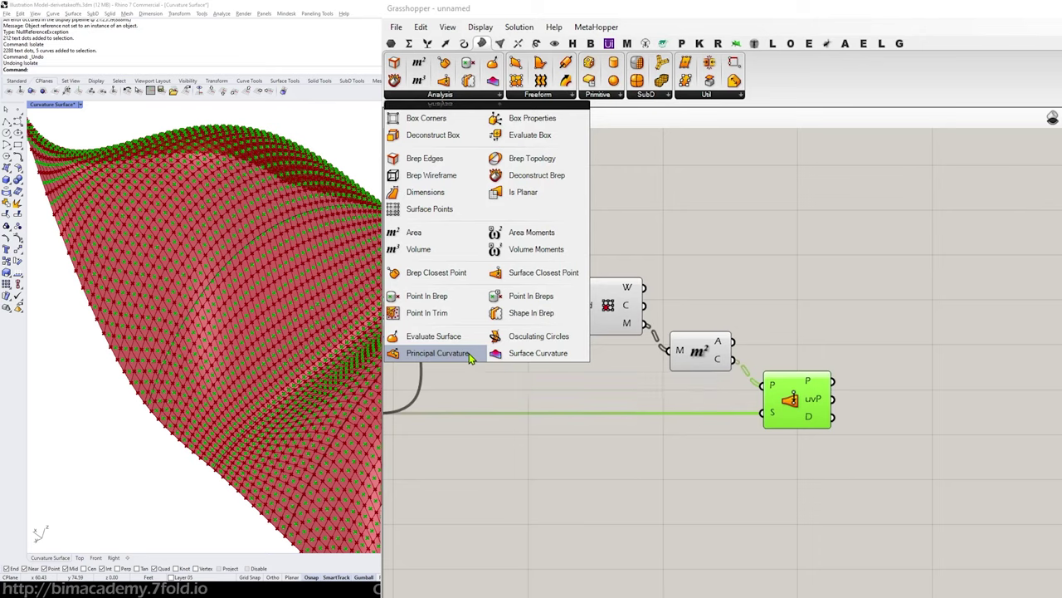
- Place a Principal Curvature component fed by the lofted surface and Evaluate Surface uvP parameters
{"action": "left_click", "coordinate": [469, 355]}
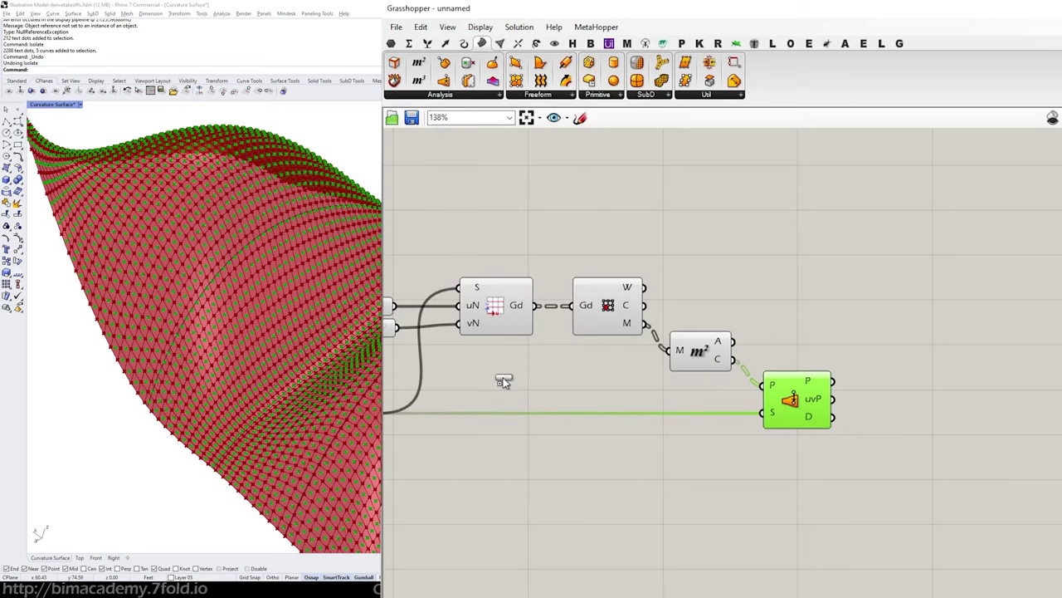
{"action": "left_click", "coordinate": [913, 423]}
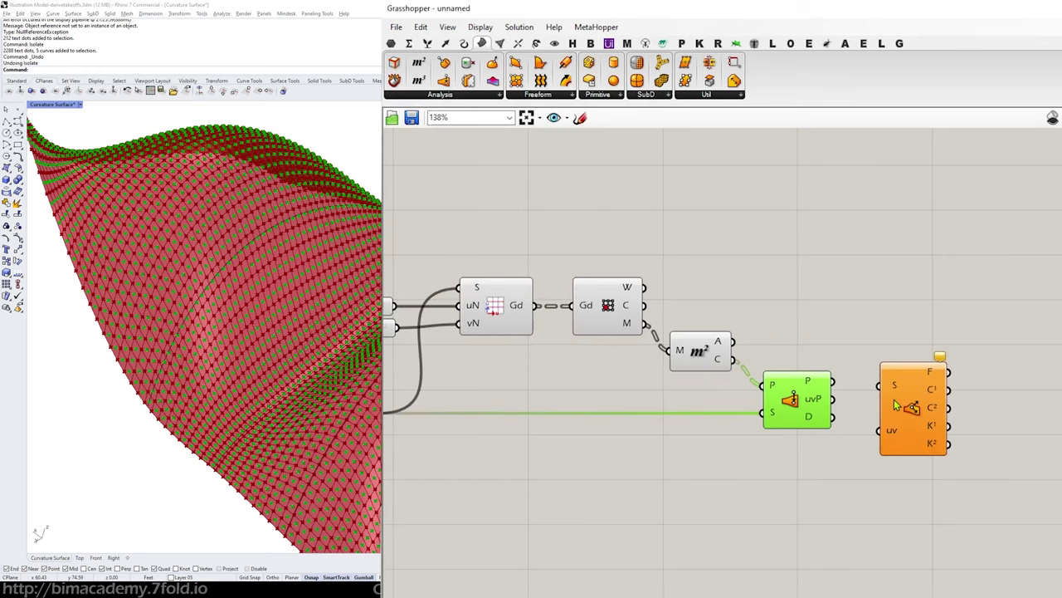
{"action": "scroll", "coordinate": [913, 415], "scroll_direction": "down", "scroll_amount": 2}
{"action": "left_click", "coordinate": [909, 404]}
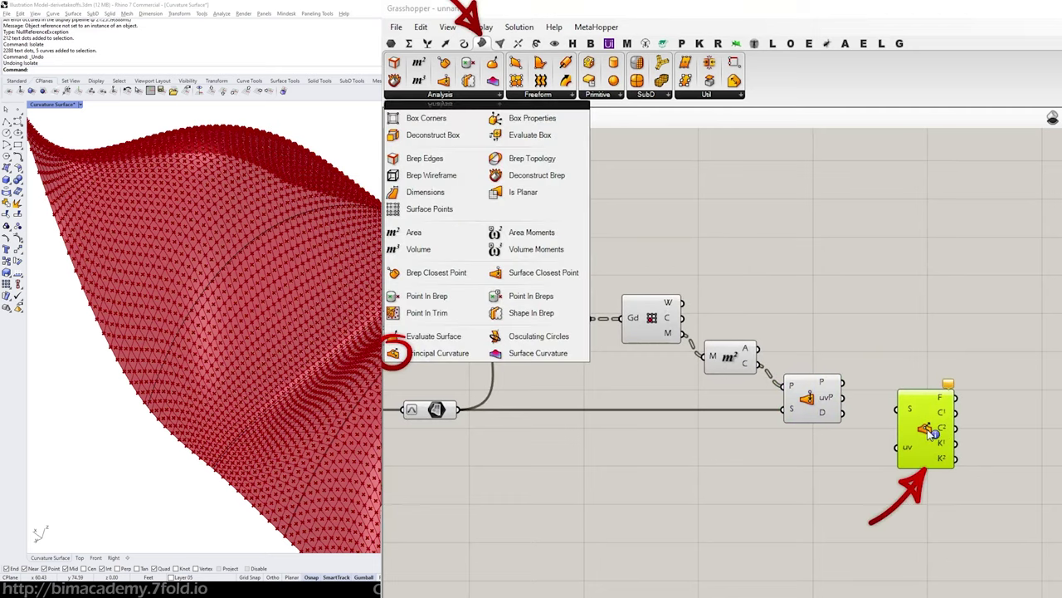
{"action": "left_click", "coordinate": [631, 448]}
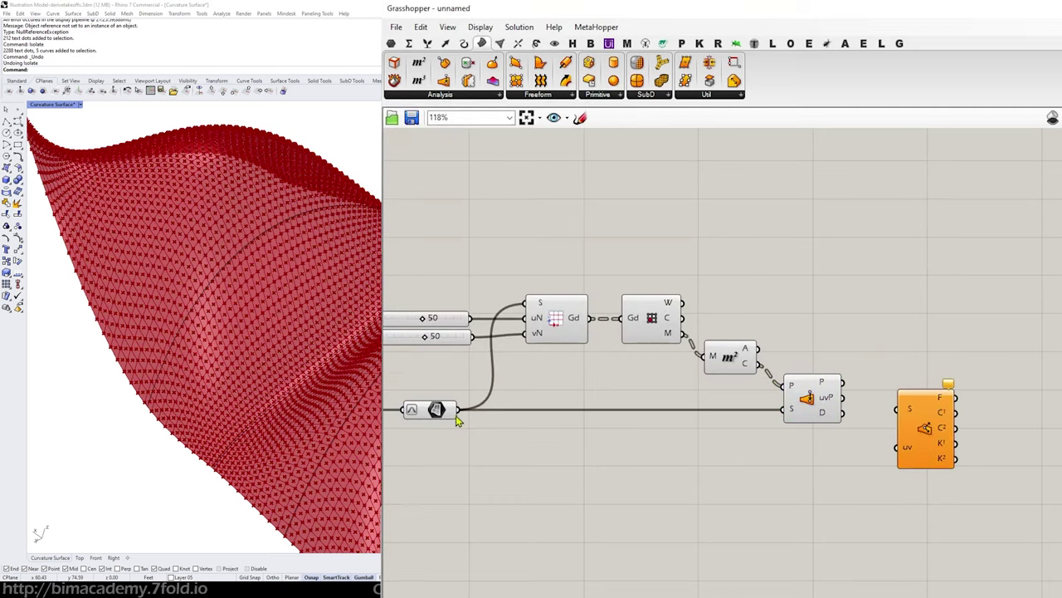
{"action": "left_click_drag", "start_coordinate": [458, 412], "coordinate": [853, 403]}
{"action": "left_click_drag", "start_coordinate": [924, 445], "coordinate": [900, 446]}
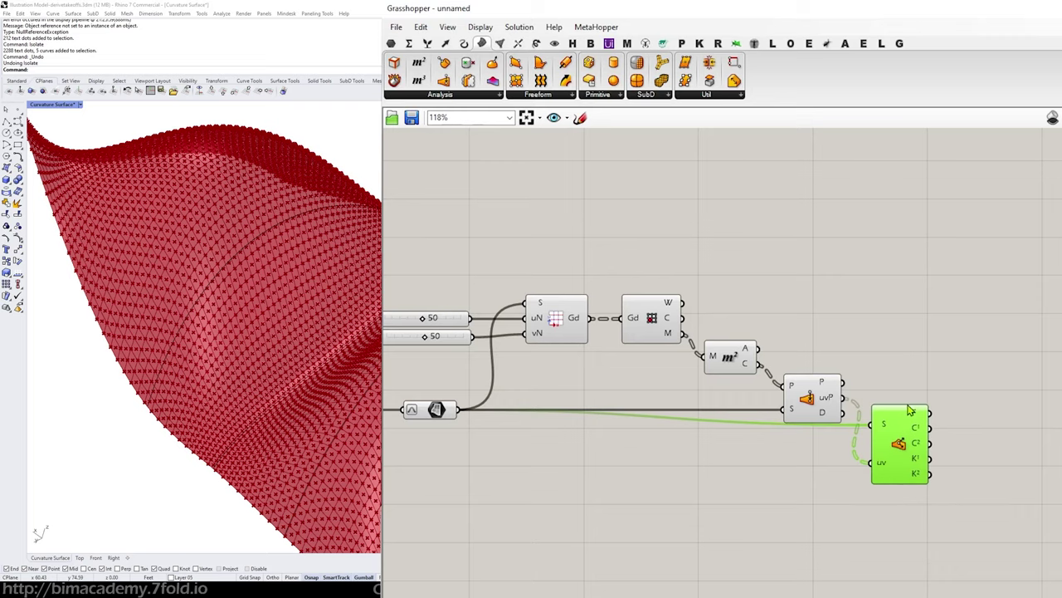
- Inspect each Principal Curvature output's data and orbit the Rhino view of the surface
{"action": "right_click_drag", "start_coordinate": [1041, 408], "coordinate": [802, 405]}
{"action": "scroll", "coordinate": [797, 394], "scroll_direction": "up", "scroll_amount": 3}
{"action": "mouse_move", "coordinate": [772, 370]}
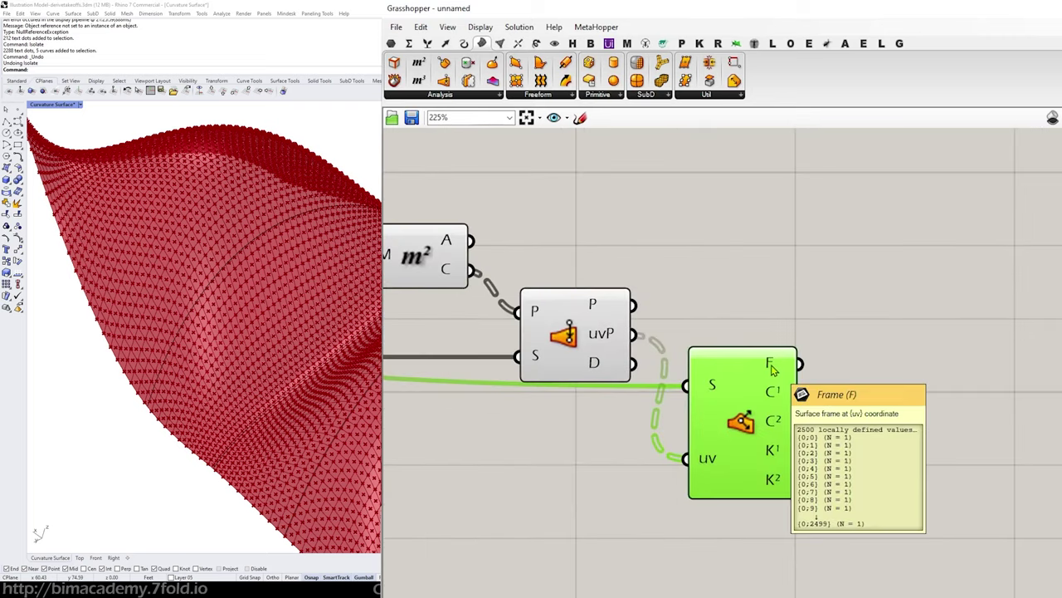
{"action": "mouse_move", "coordinate": [773, 392]}
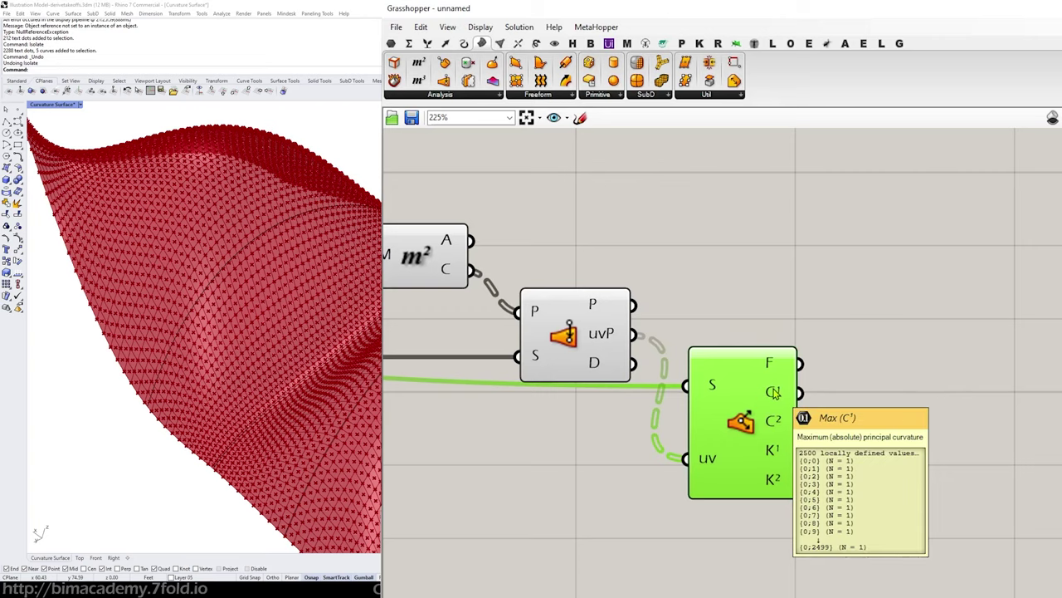
{"action": "mouse_move", "coordinate": [774, 423]}
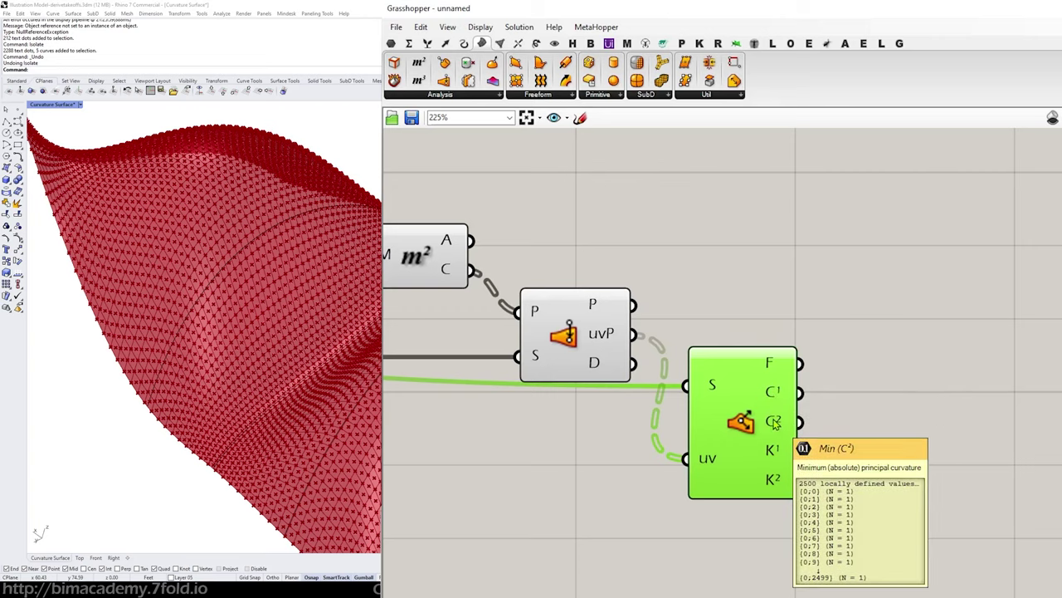
{"action": "mouse_move", "coordinate": [772, 450]}
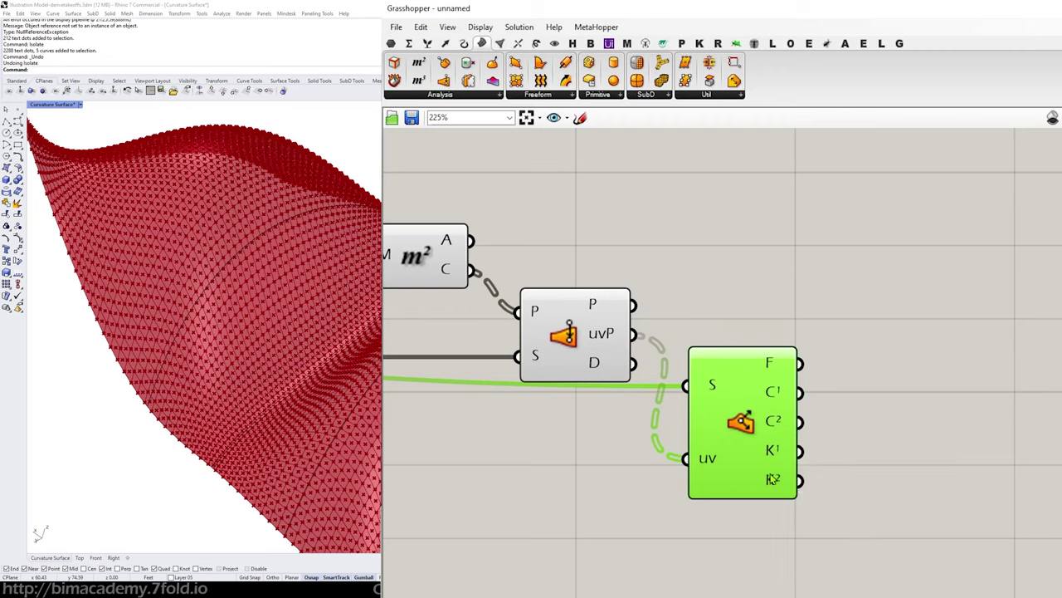
{"action": "mouse_move", "coordinate": [773, 479]}
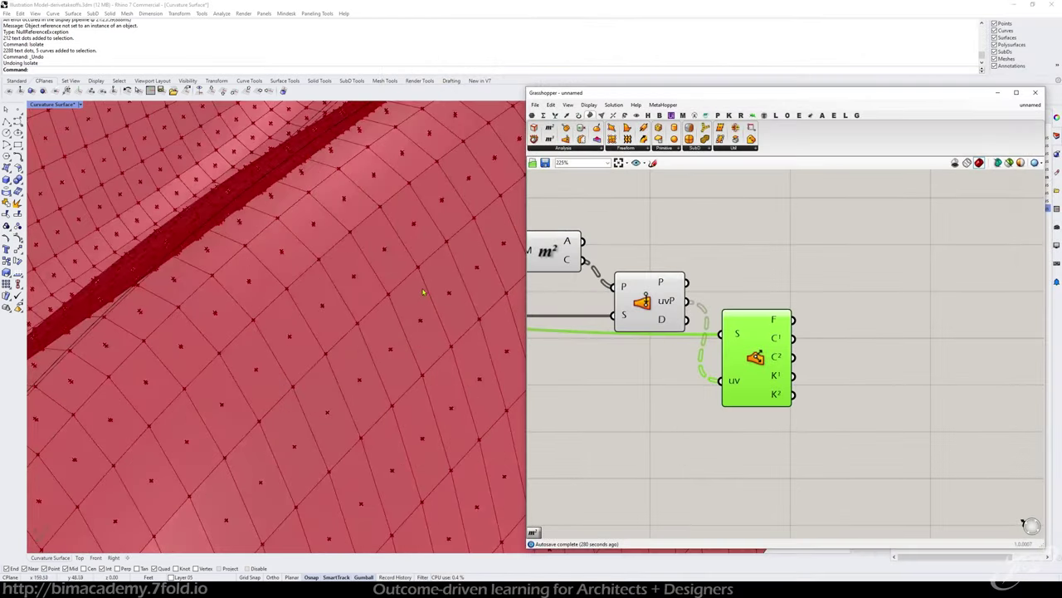
{"action": "right_click_drag", "start_coordinate": [412, 298], "coordinate": [375, 312]}
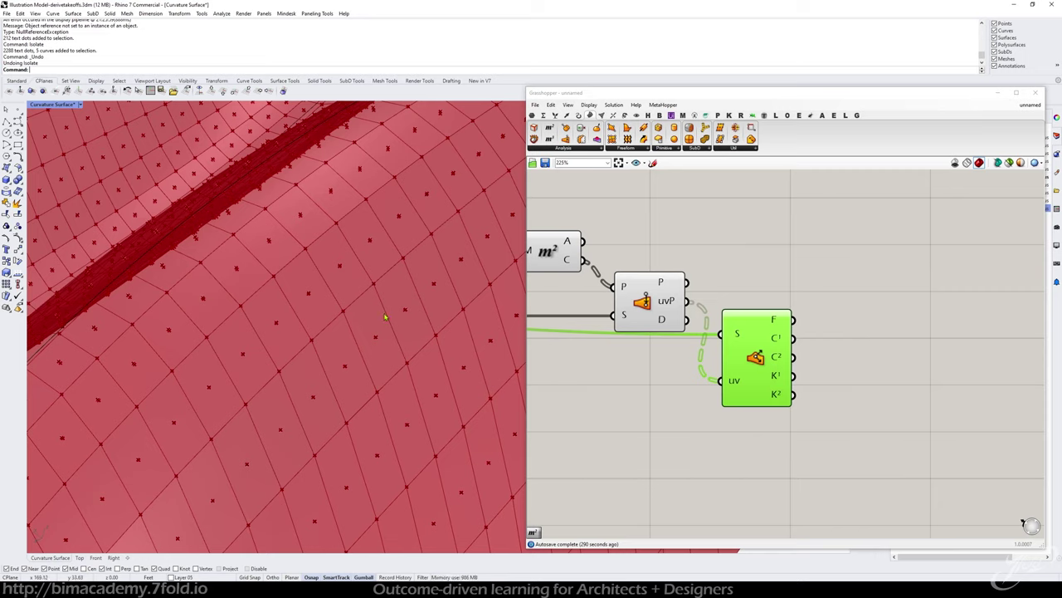
{"action": "scroll", "coordinate": [328, 305], "scroll_direction": "down", "scroll_amount": 6}
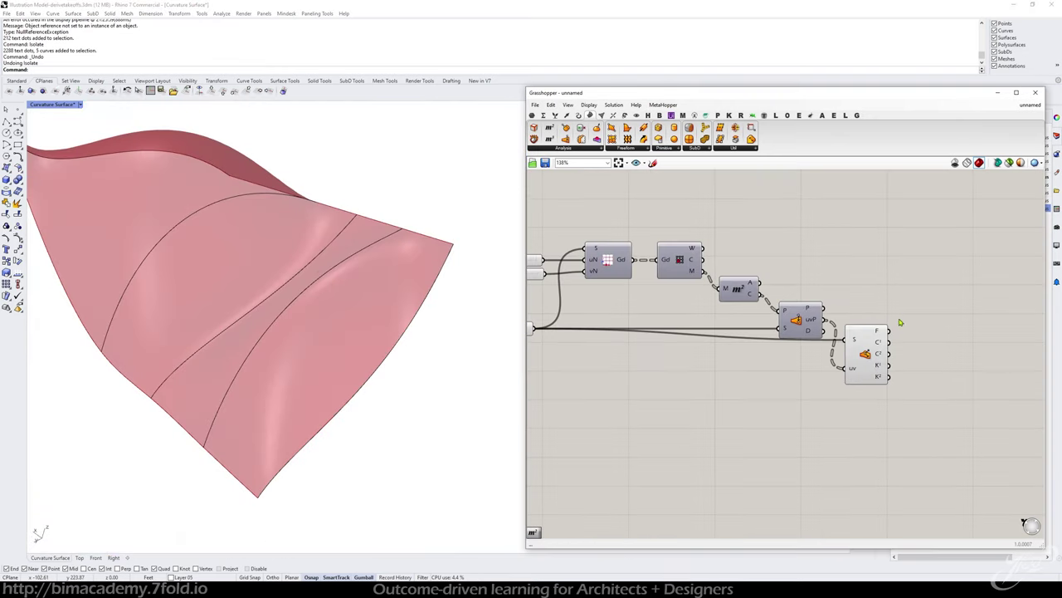
{"action": "right_click_drag", "start_coordinate": [900, 323], "coordinate": [835, 319]}
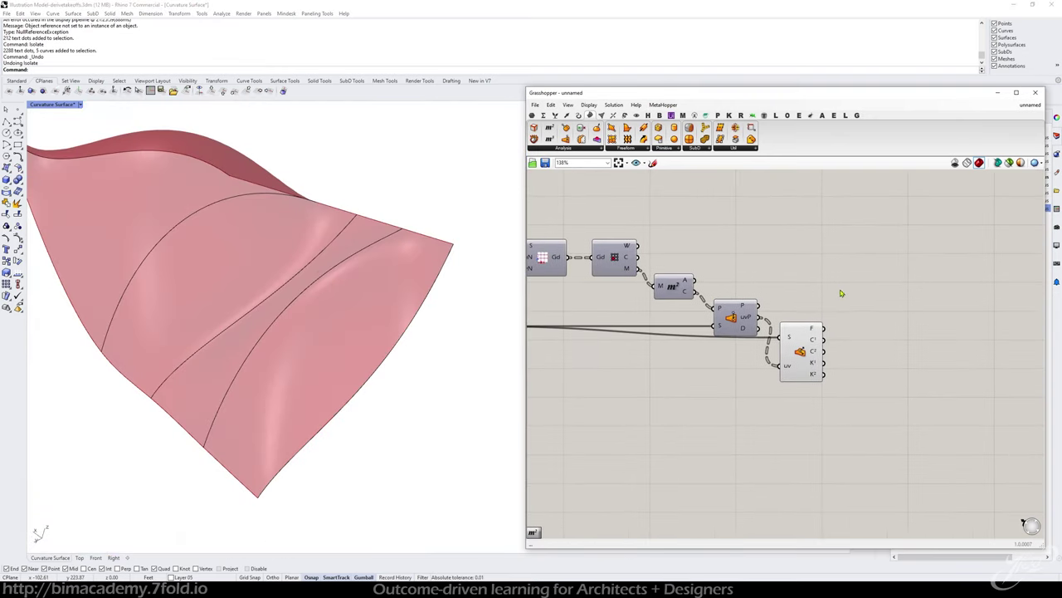
- Add a Plane component fed by the surface frames F to preview them across the surface
{"action": "double_click", "coordinate": [840, 282]}
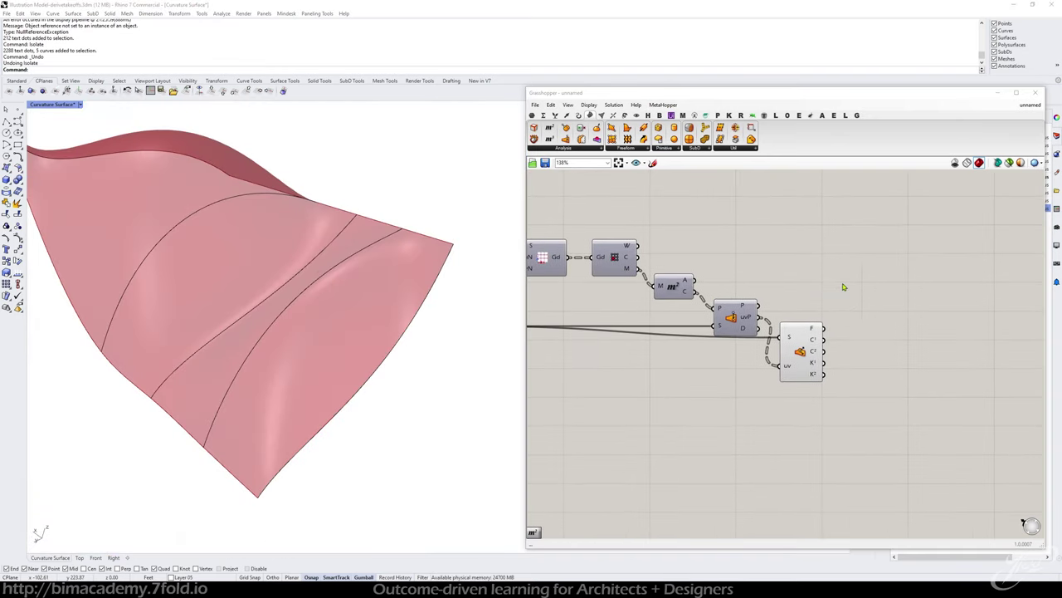
{"action": "double_click", "coordinate": [865, 288]}
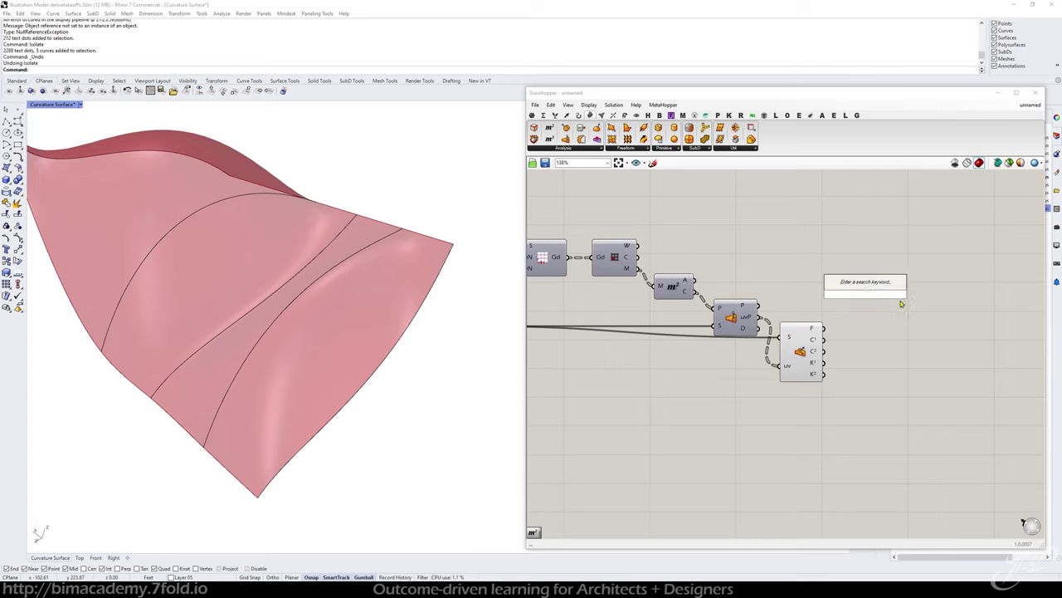
{"action": "type", "text": "plane"}
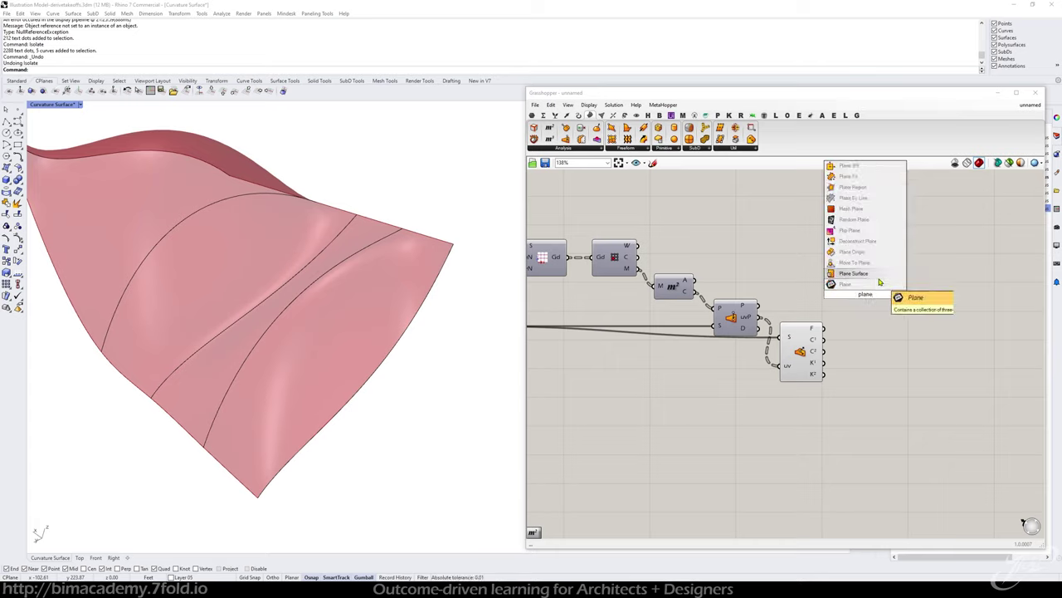
{"action": "key", "text": "Return"}
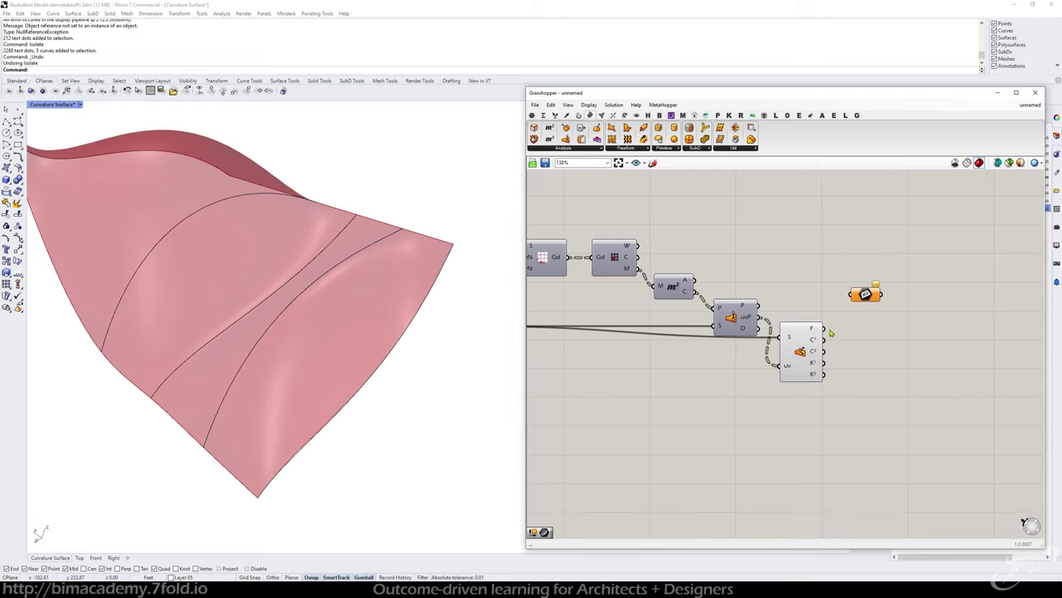
{"action": "scroll", "coordinate": [810, 329], "scroll_direction": "up", "scroll_amount": 4}
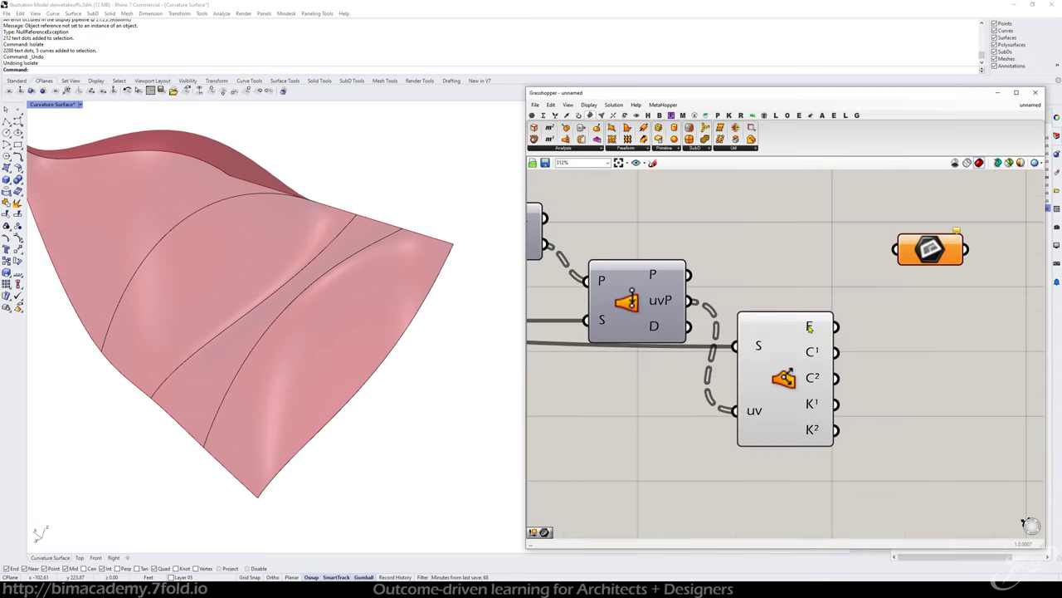
{"action": "mouse_move", "coordinate": [809, 329]}
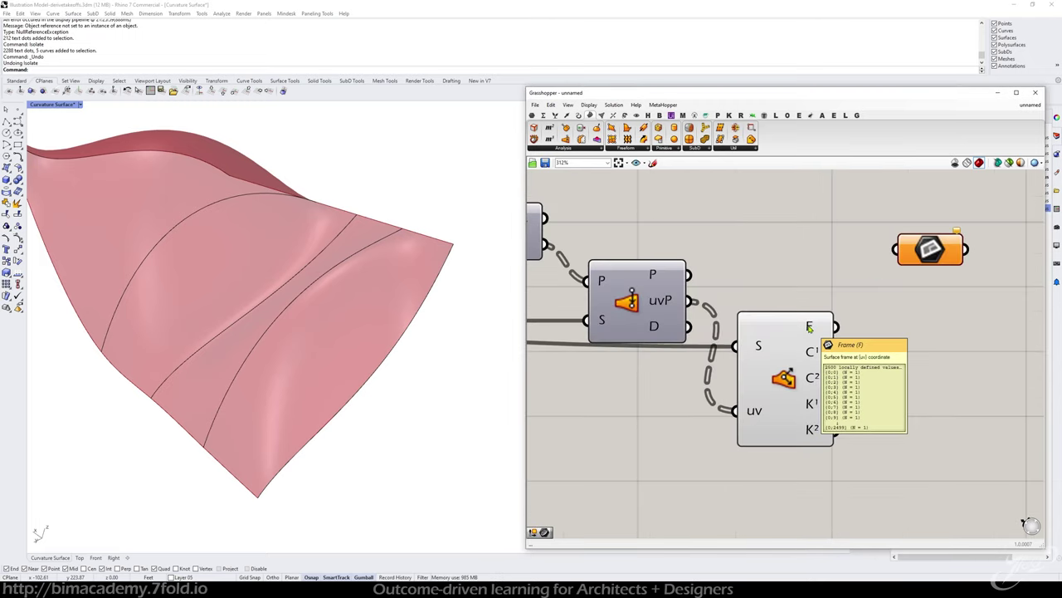
{"action": "left_click_drag", "start_coordinate": [835, 327], "coordinate": [902, 330]}
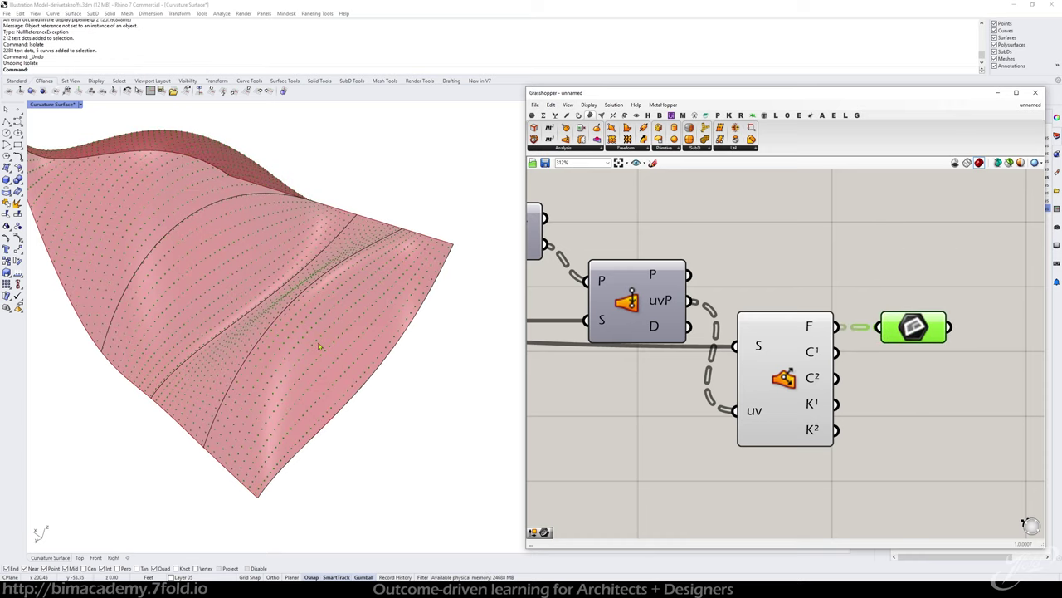
{"action": "scroll", "coordinate": [302, 335], "scroll_direction": "up", "scroll_amount": 5}
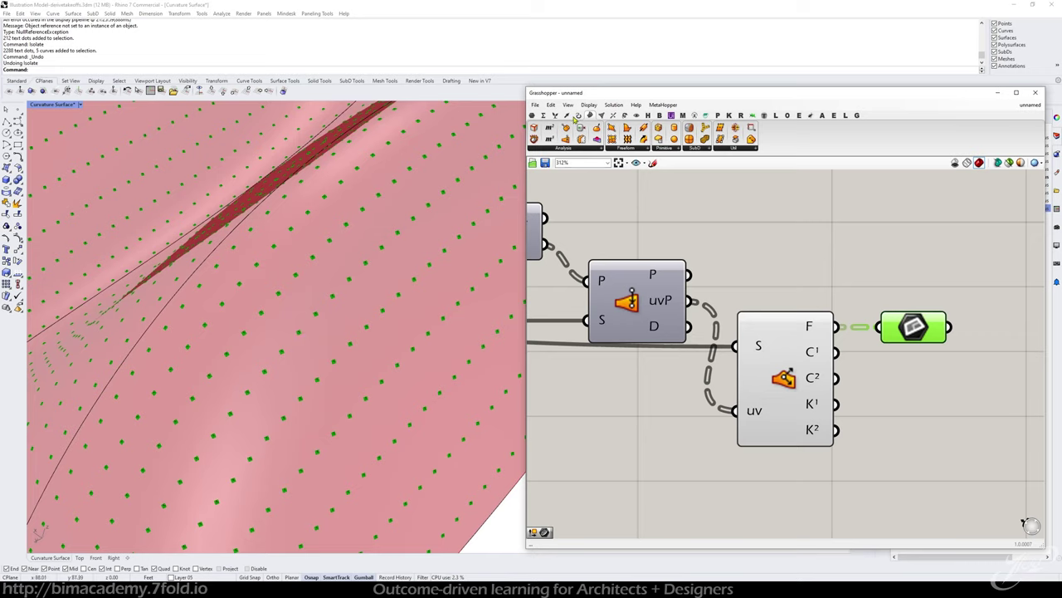
- Set the Display preview plane size to 5
{"action": "left_click", "coordinate": [589, 105]}
{"action": "mouse_move", "coordinate": [631, 239]}
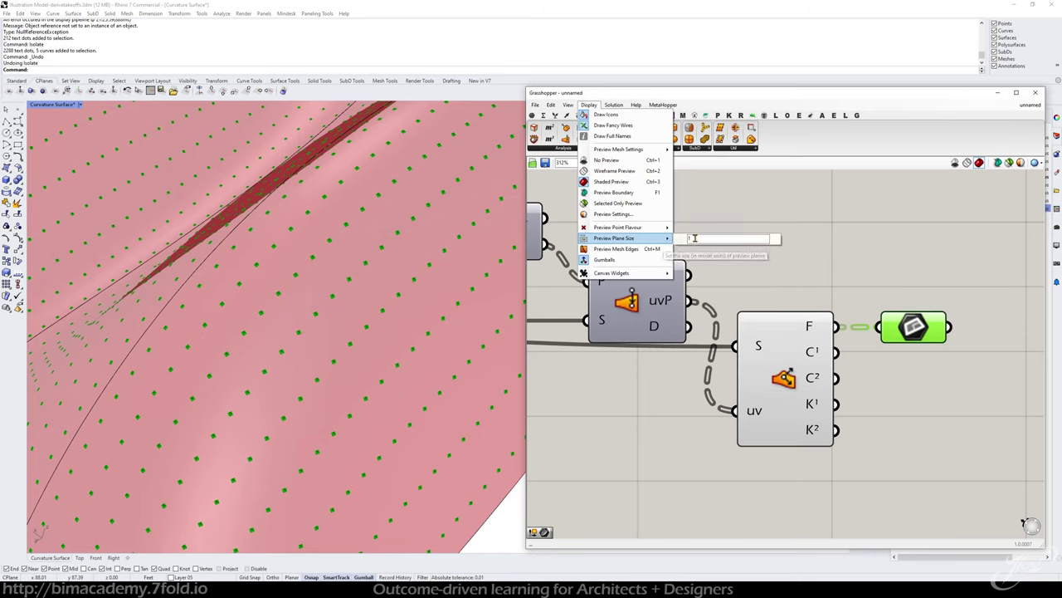
{"action": "double_click", "coordinate": [695, 238]}
{"action": "type", "text": "5"}
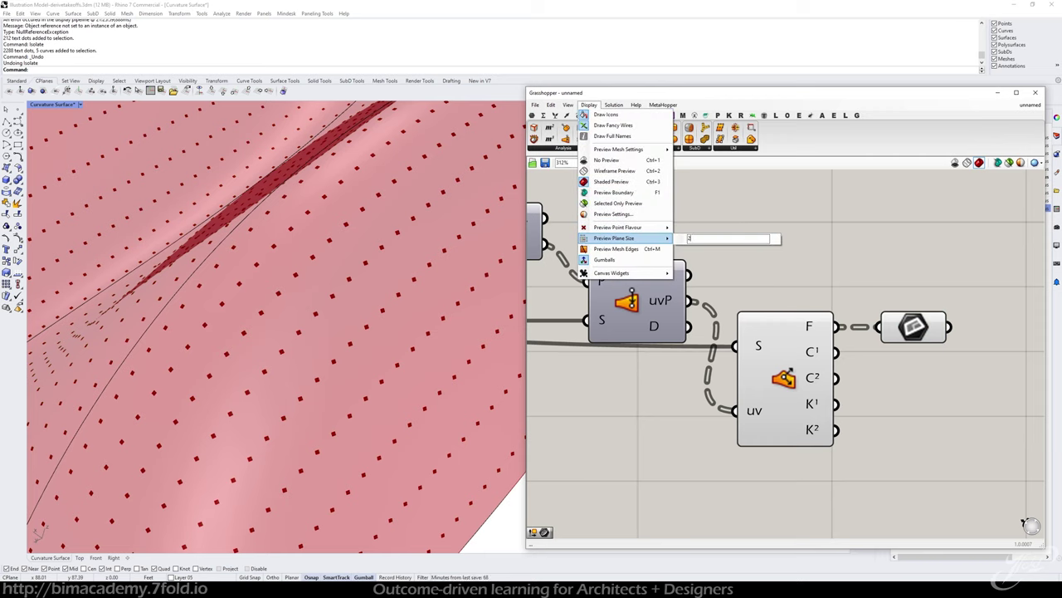
{"action": "key", "text": "Return"}
{"action": "scroll", "coordinate": [822, 286], "scroll_direction": "down", "scroll_amount": 2}
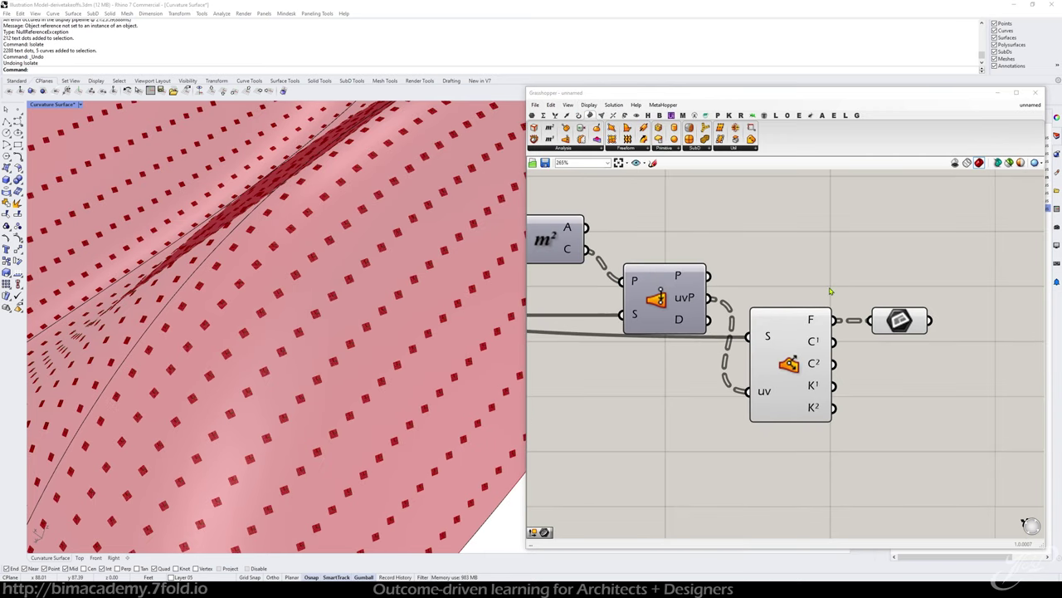
{"action": "scroll", "coordinate": [830, 291], "scroll_direction": "down", "scroll_amount": 1}
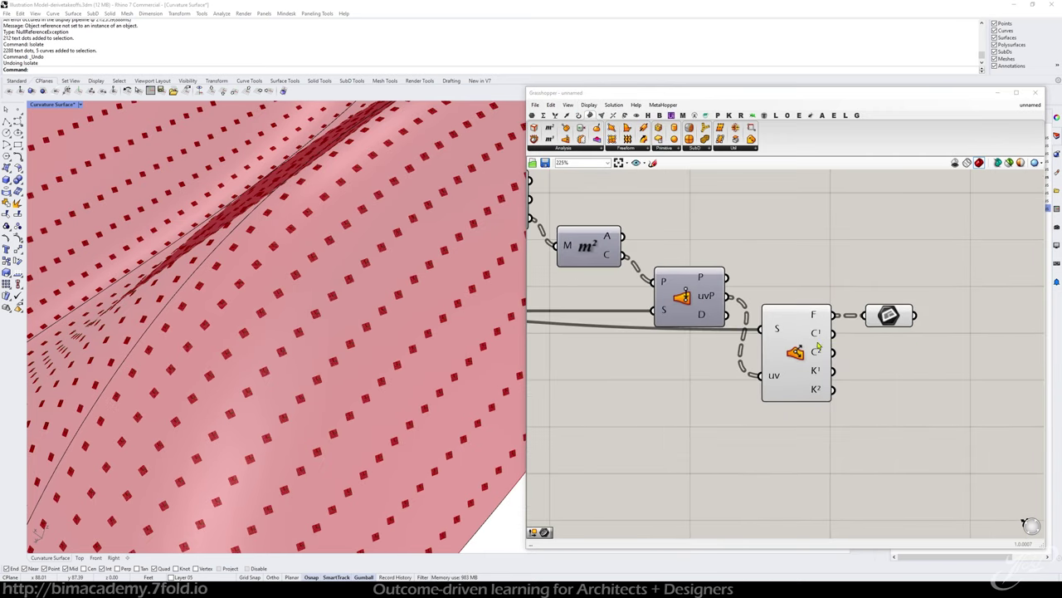
{"action": "mouse_move", "coordinate": [817, 353]}
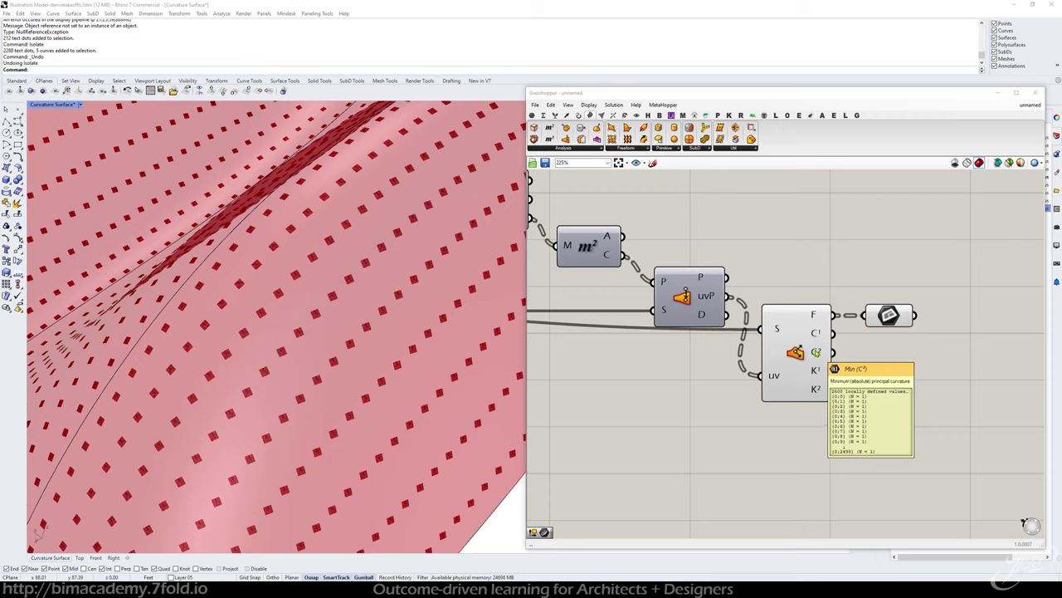
- Show the maximum curvature C¹ values in a Panel stretched tall enough for nine entries
{"action": "double_click", "coordinate": [906, 279]}
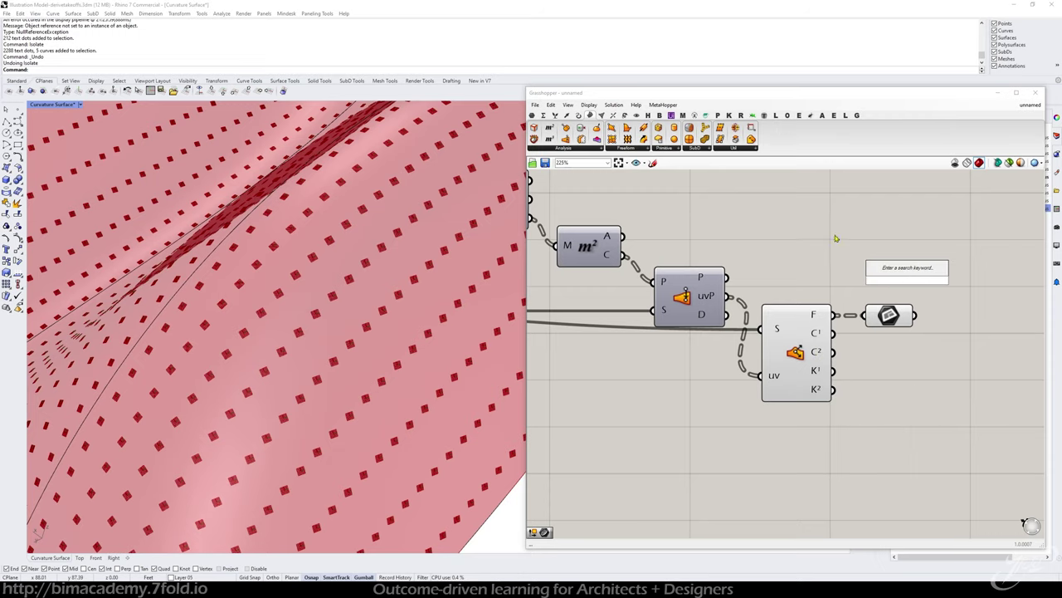
{"action": "type", "text": "panel"}
{"action": "key", "text": "Return"}
{"action": "left_click_drag", "start_coordinate": [833, 333], "coordinate": [828, 279]}
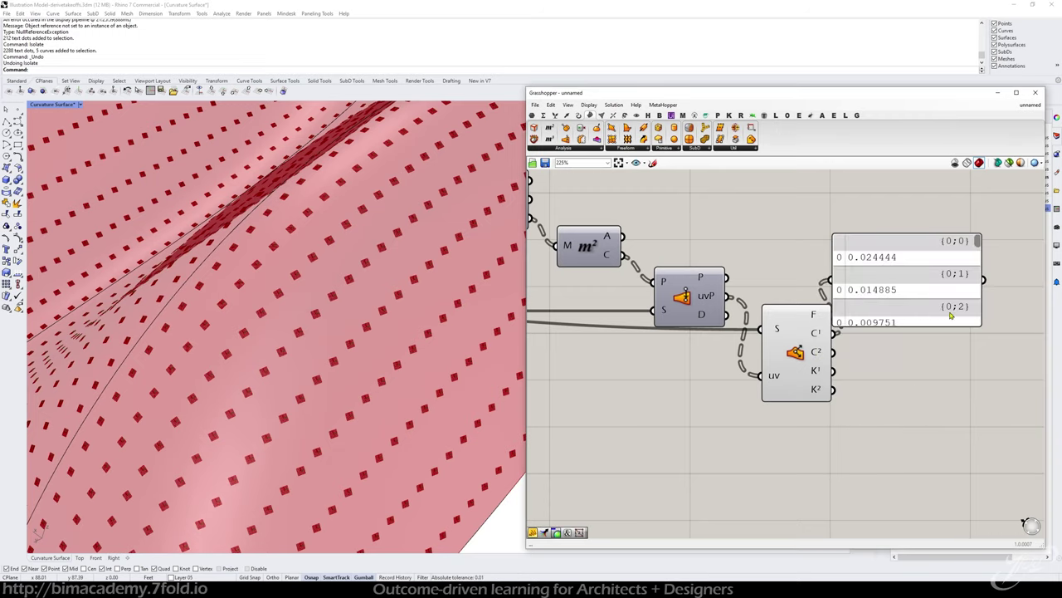
{"action": "right_click_drag", "start_coordinate": [940, 308], "coordinate": [840, 324]}
{"action": "left_click_drag", "start_coordinate": [840, 323], "coordinate": [840, 509]}
{"action": "left_click_drag", "start_coordinate": [788, 382], "coordinate": [913, 381]}
{"action": "scroll", "coordinate": [835, 326], "scroll_direction": "up", "scroll_amount": 2}
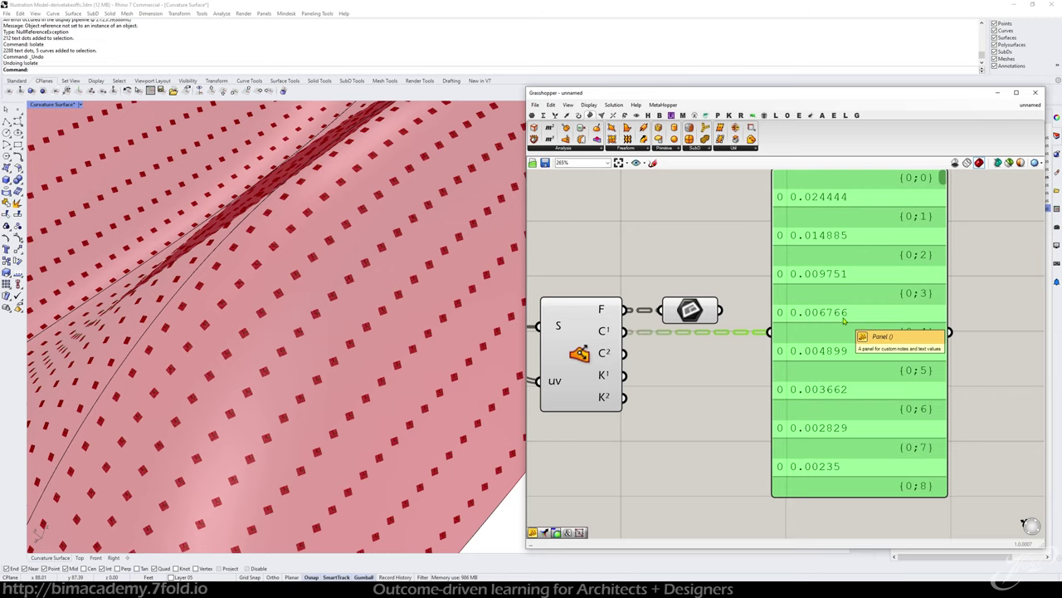
{"action": "scroll", "coordinate": [845, 322], "scroll_direction": "down", "scroll_amount": 4}
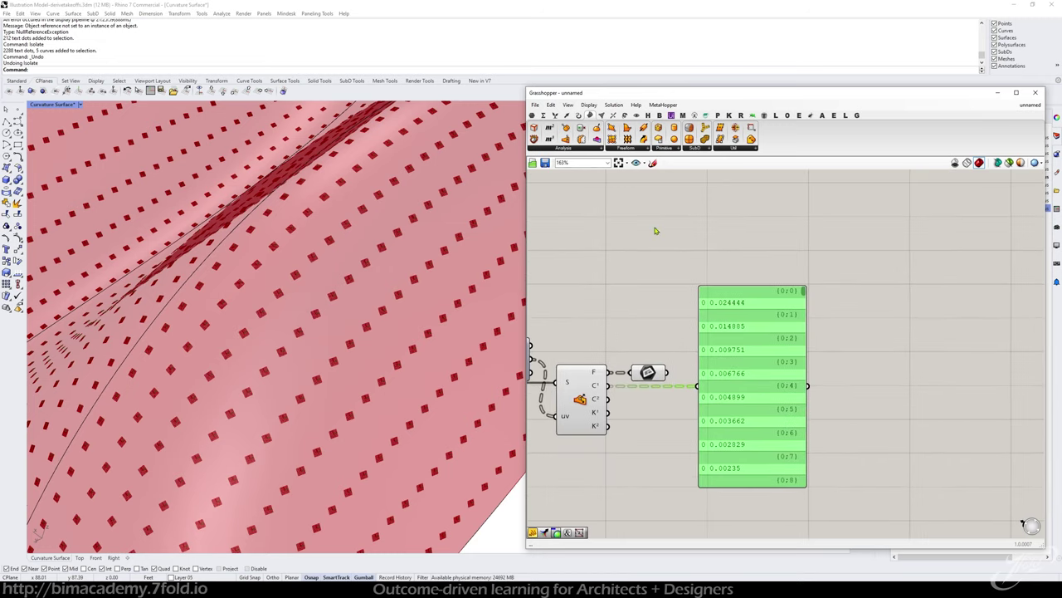
{"action": "double_click", "coordinate": [677, 220]}
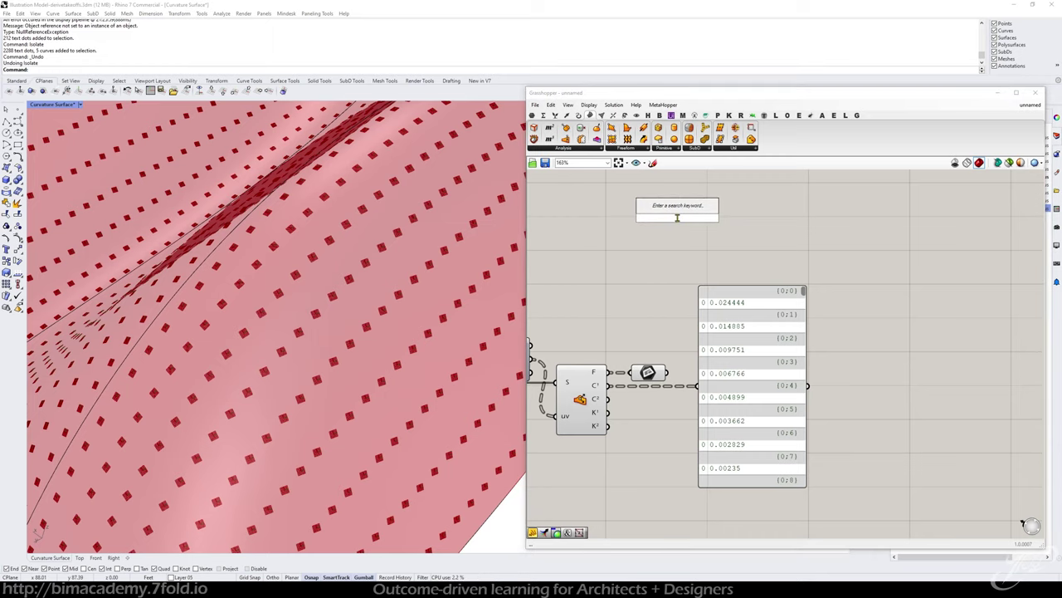
- Switch between open definitions, ending on the unnamed one holding the red-to-green Gradient
{"action": "mouse_move", "coordinate": [1000, 101]}
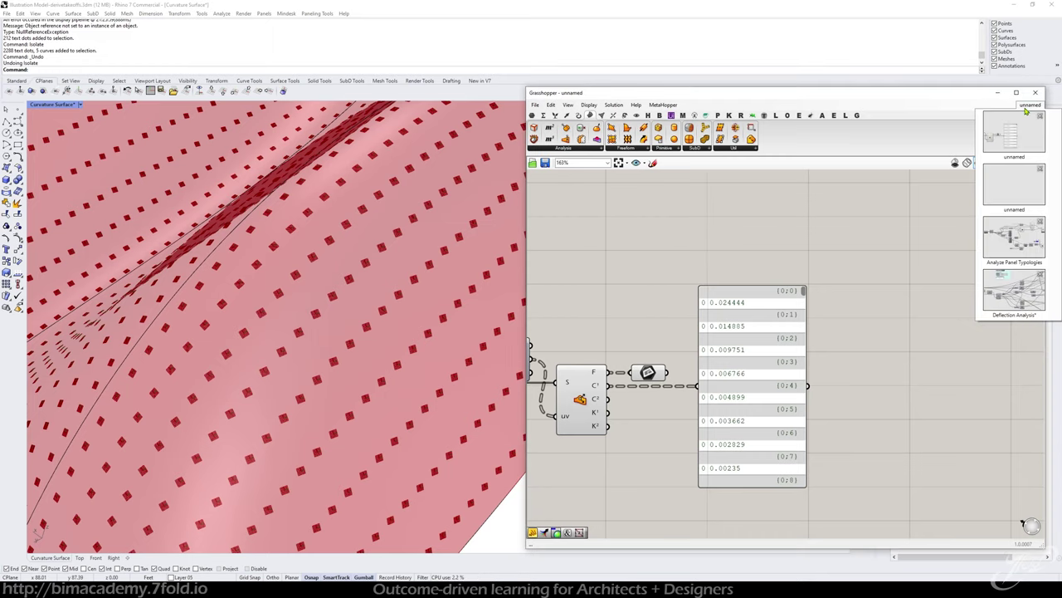
{"action": "left_click", "coordinate": [1018, 241]}
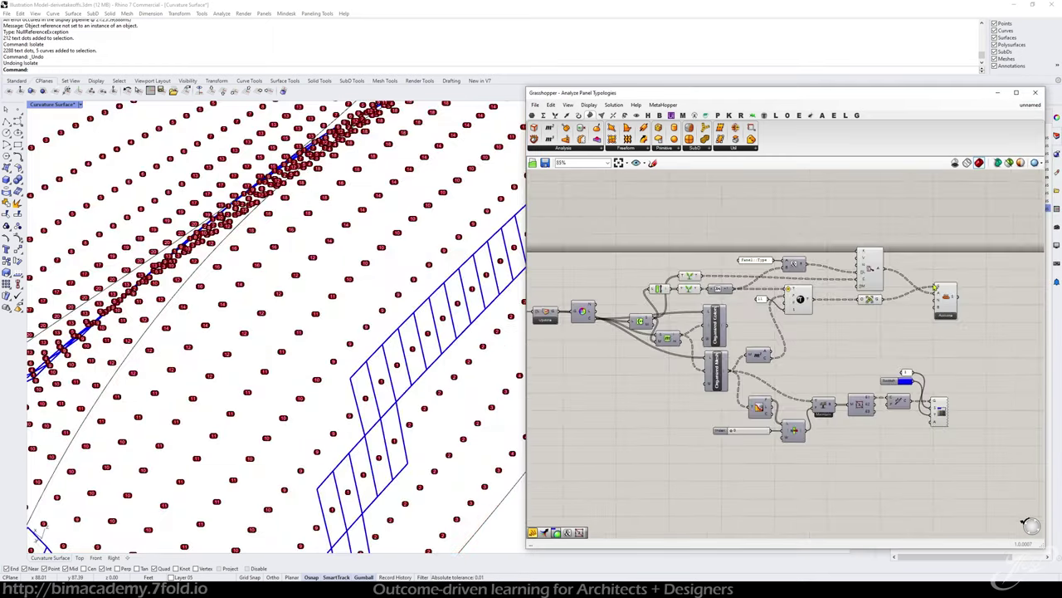
{"action": "mouse_move", "coordinate": [1000, 114]}
{"action": "left_click", "coordinate": [1014, 188]}
{"action": "scroll", "coordinate": [939, 259], "scroll_direction": "up", "scroll_amount": 3}
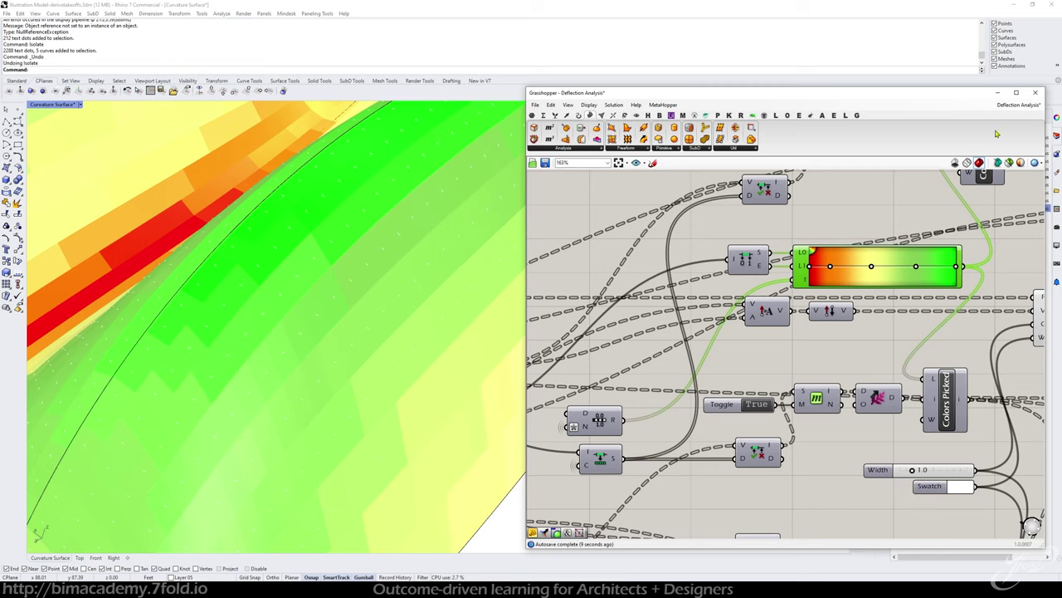
{"action": "left_click", "coordinate": [1020, 105]}
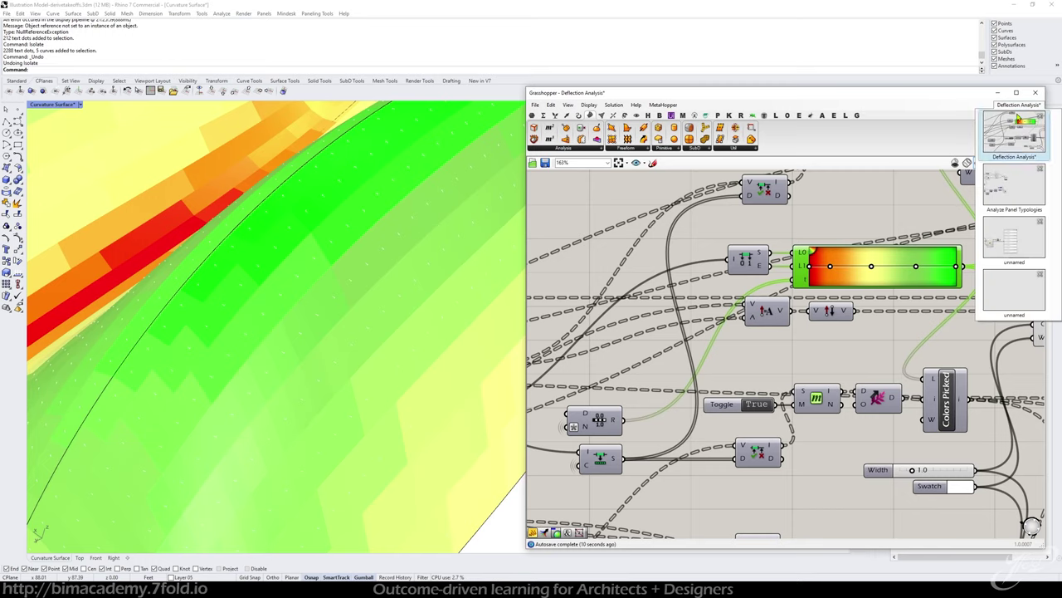
{"action": "left_click", "coordinate": [1027, 192]}
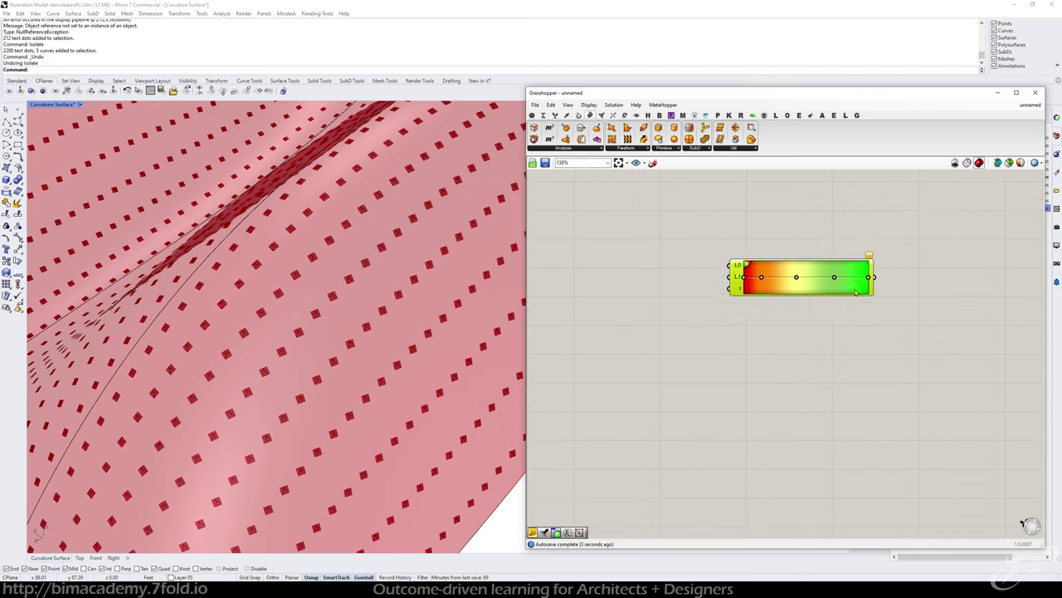
- Move the curvature panel aside and place a Bounds component with its input flattened
{"action": "scroll", "coordinate": [848, 290], "scroll_direction": "down", "scroll_amount": 5}
{"action": "scroll", "coordinate": [832, 261], "scroll_direction": "up", "scroll_amount": 2}
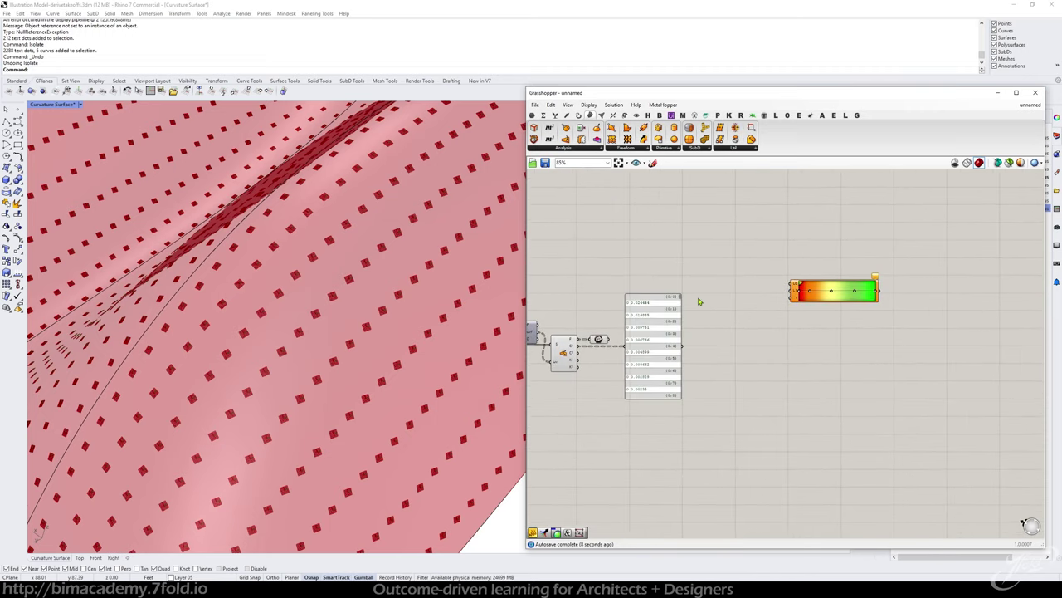
{"action": "scroll", "coordinate": [644, 334], "scroll_direction": "up", "scroll_amount": 2}
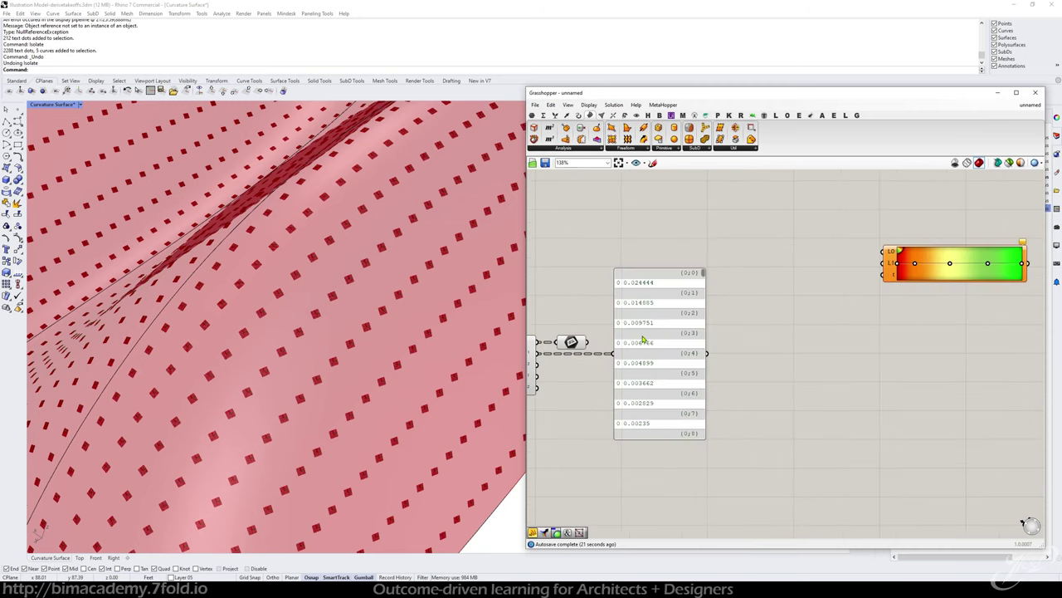
{"action": "left_click", "coordinate": [646, 332]}
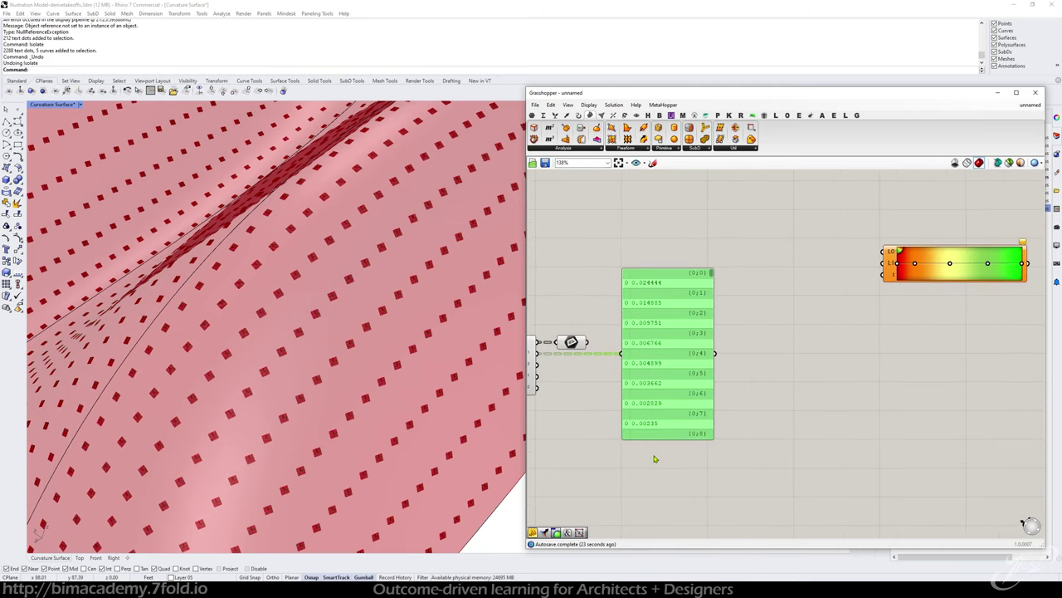
{"action": "right_click_drag", "start_coordinate": [635, 336], "coordinate": [702, 335]}
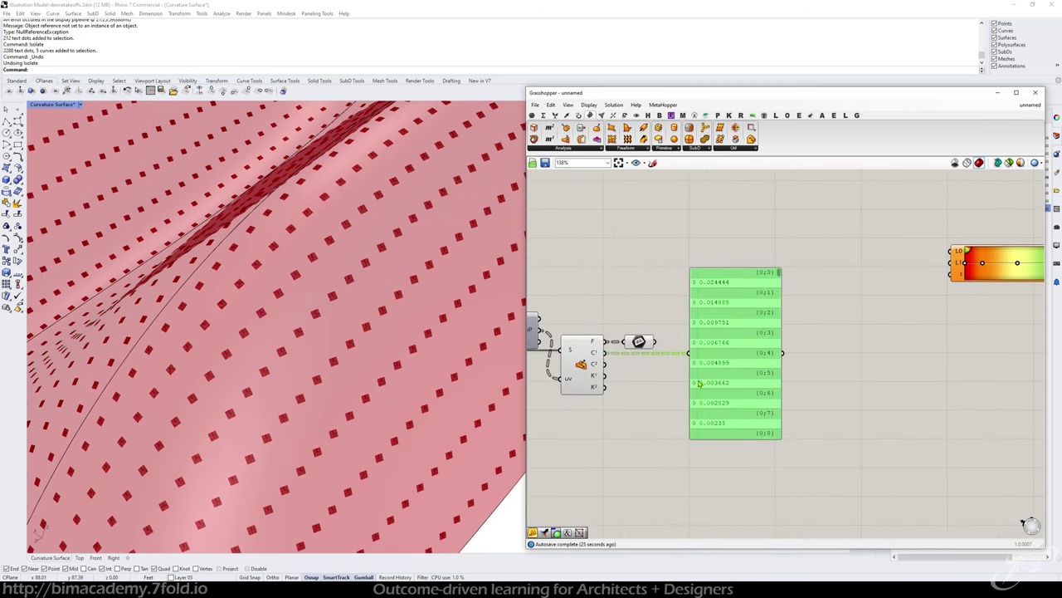
{"action": "left_click_drag", "start_coordinate": [739, 324], "coordinate": [796, 324]}
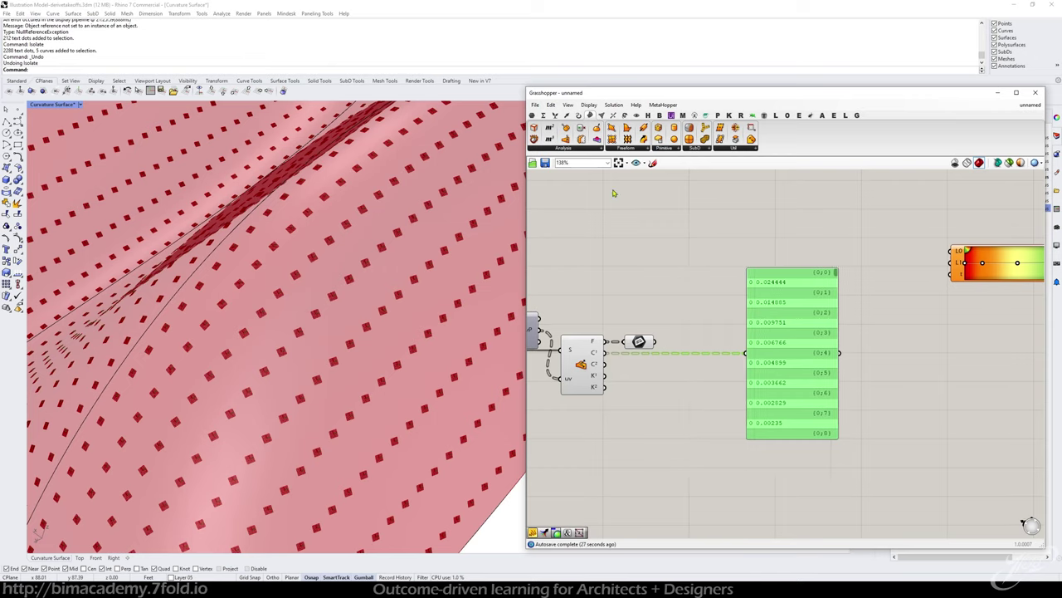
{"action": "left_click", "coordinate": [544, 118]}
{"action": "left_click", "coordinate": [538, 149]}
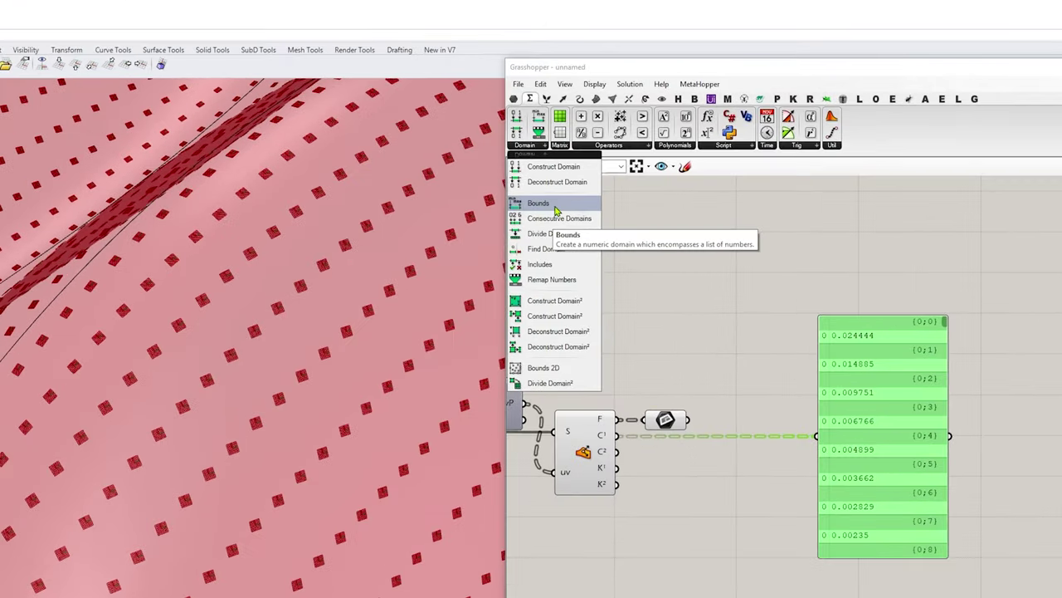
{"action": "left_click", "coordinate": [556, 204]}
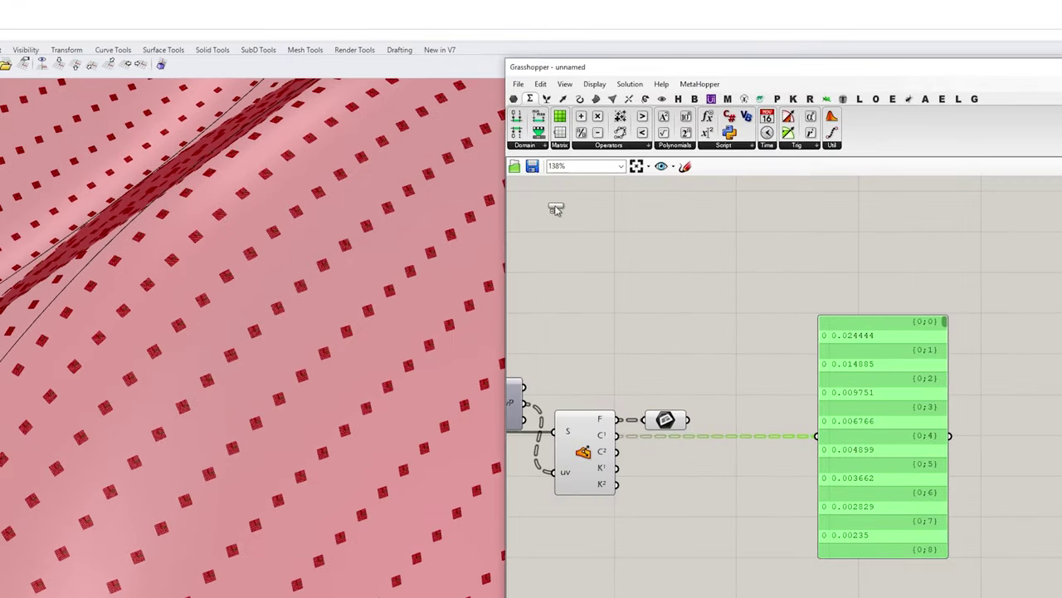
{"action": "left_click", "coordinate": [741, 394]}
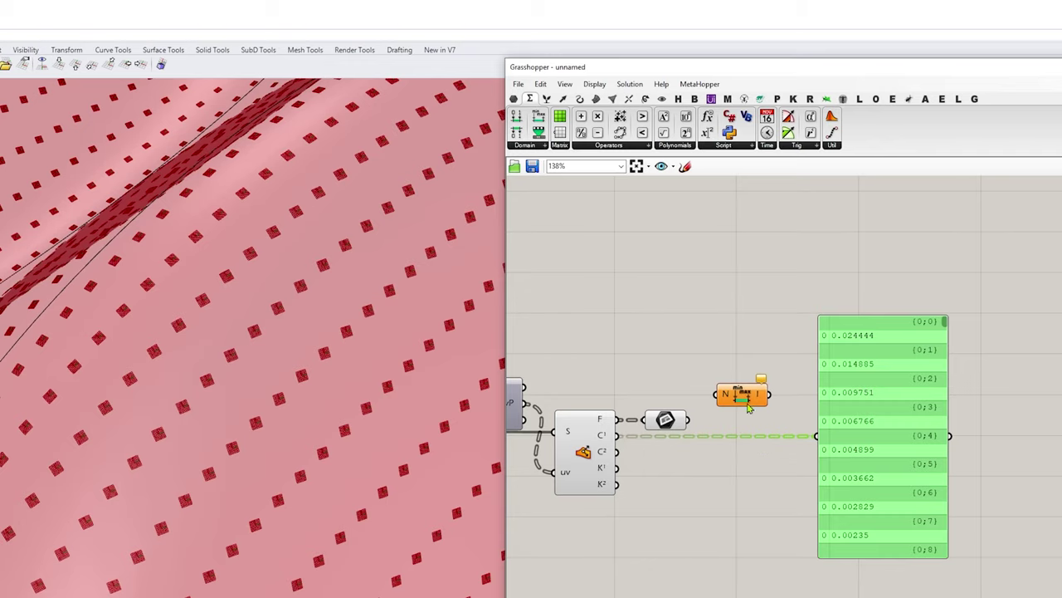
{"action": "right_click", "coordinate": [725, 397]}
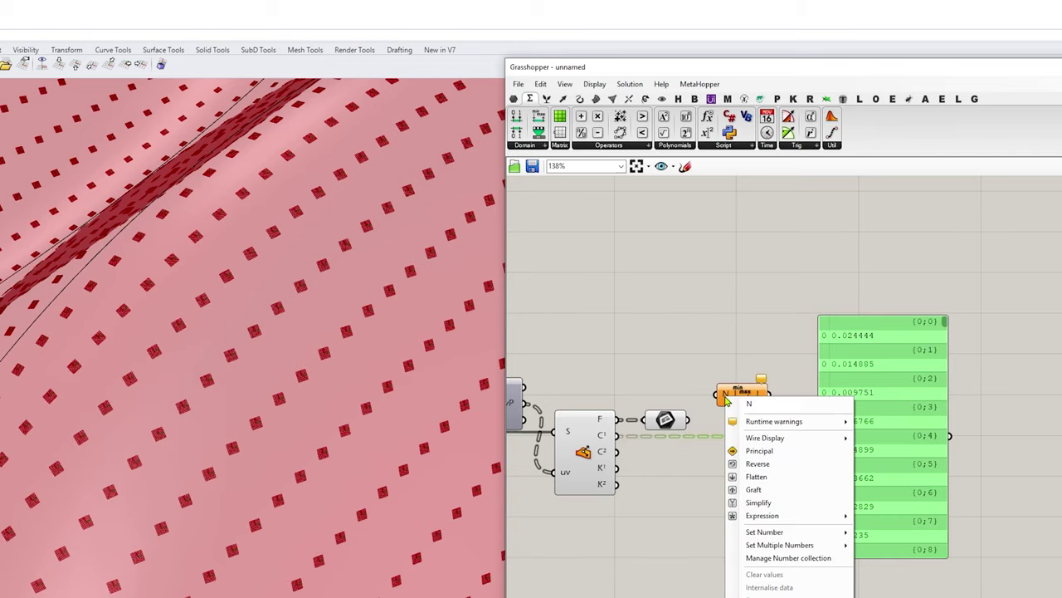
{"action": "left_click", "coordinate": [769, 478]}
- Wire C¹ into Bounds and Bounds I into the widened panel, showing -0.043391 To 0.036141
{"action": "scroll", "coordinate": [908, 347], "scroll_direction": "up", "scroll_amount": 2}
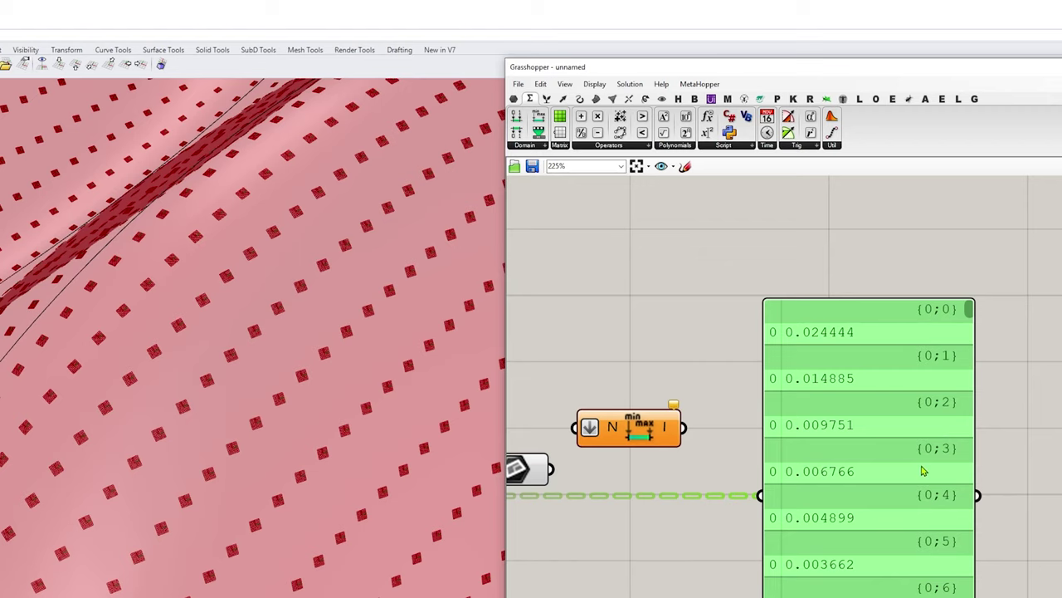
{"action": "scroll", "coordinate": [923, 468], "scroll_direction": "down", "scroll_amount": 1}
{"action": "right_click_drag", "start_coordinate": [643, 498], "coordinate": [722, 503]}
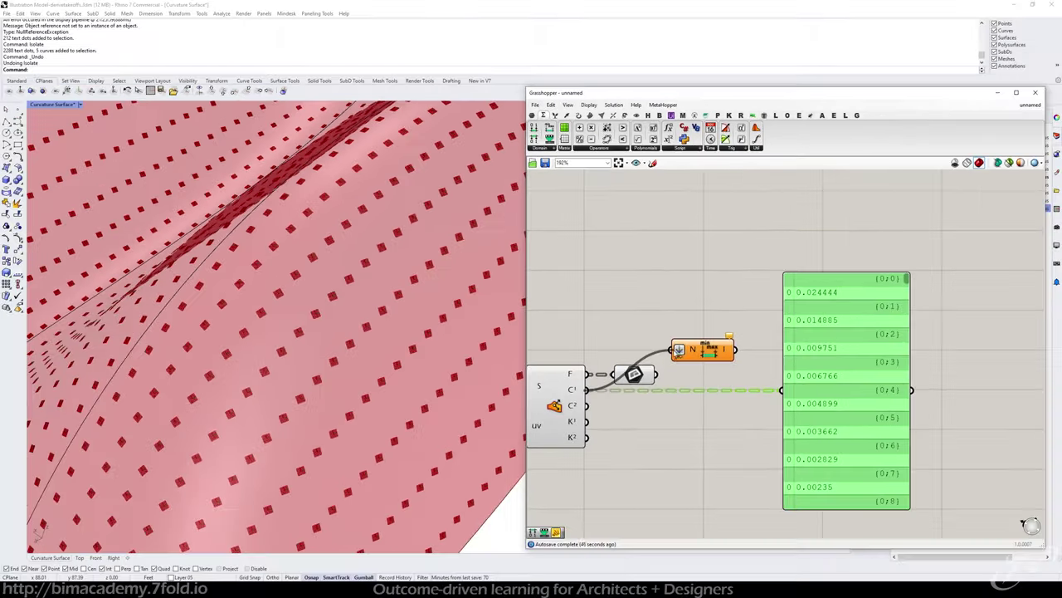
{"action": "mouse_move", "coordinate": [679, 350]}
{"action": "left_mouse_down"}
{"action": "mouse_move", "coordinate": [671, 388]}
{"action": "mouse_move", "coordinate": [688, 391]}
{"action": "mouse_move", "coordinate": [671, 352]}
{"action": "left_mouse_up"}
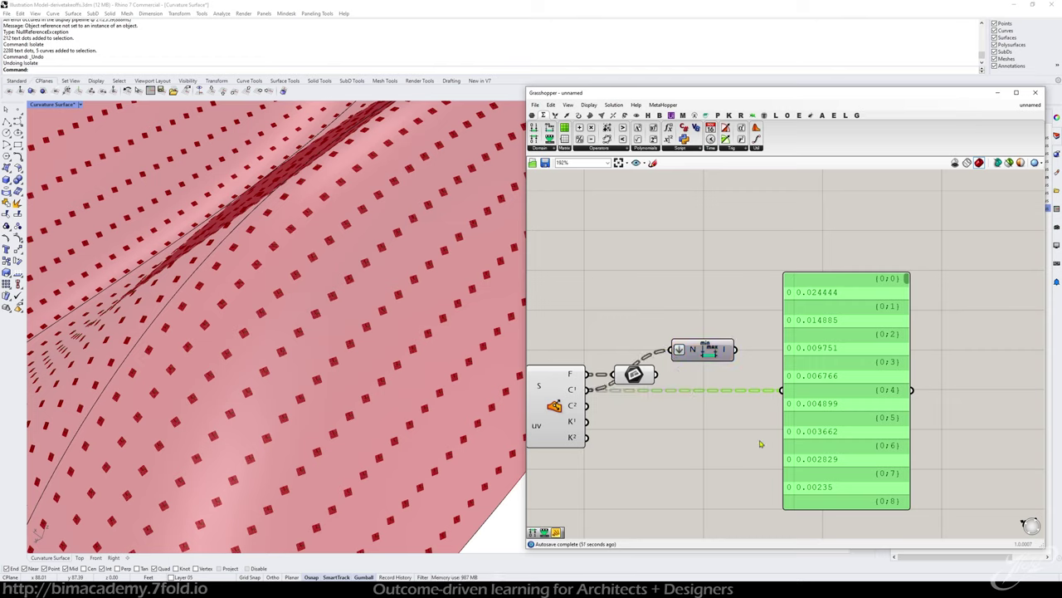
{"action": "left_click_drag", "start_coordinate": [736, 350], "coordinate": [779, 391]}
{"action": "left_click_drag", "start_coordinate": [909, 308], "coordinate": [985, 305]}
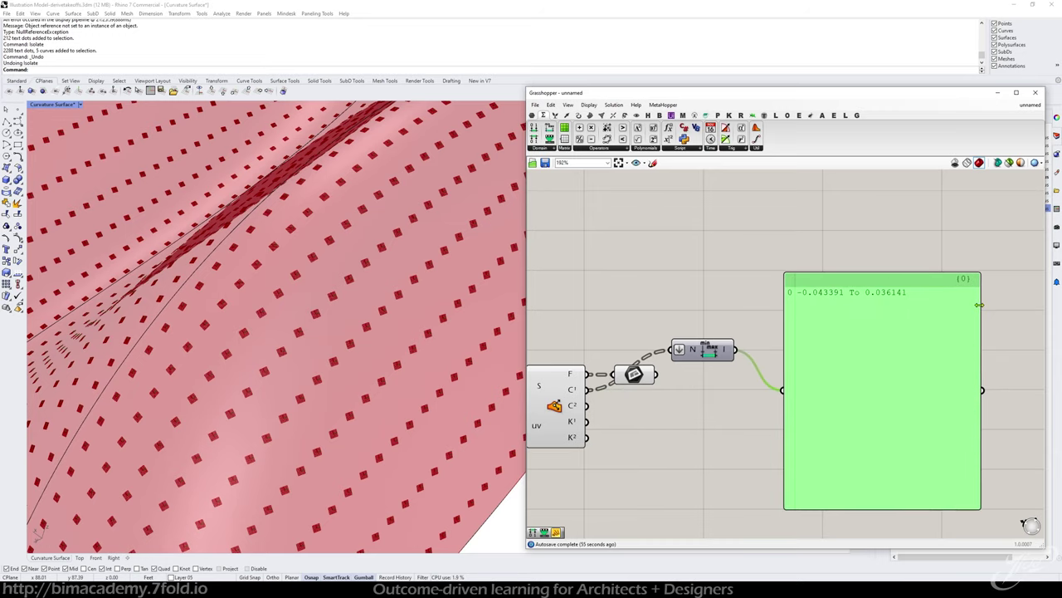
{"action": "scroll", "coordinate": [822, 298], "scroll_direction": "up", "scroll_amount": 2}
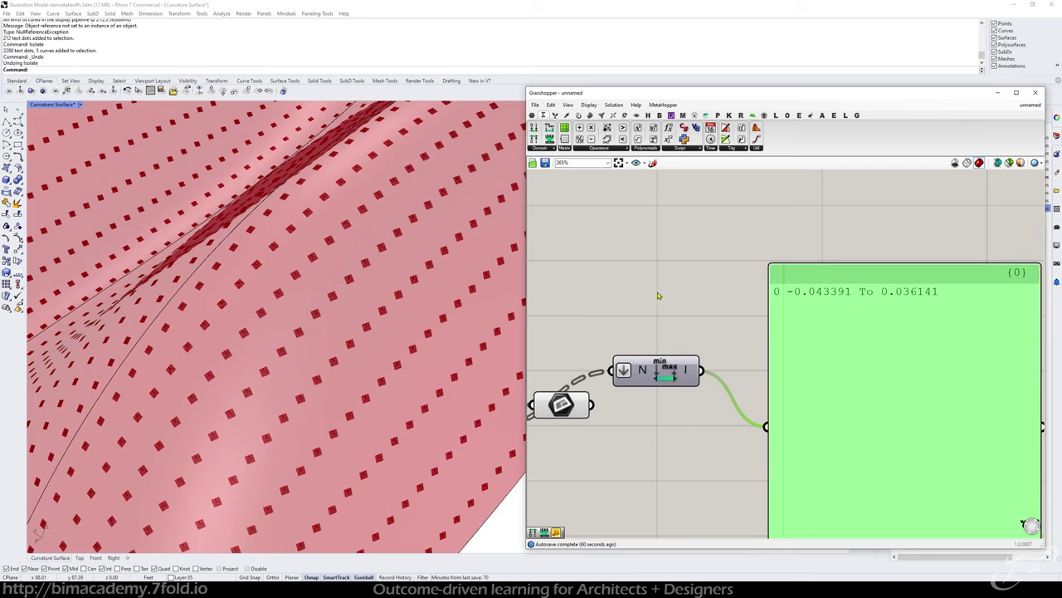
{"action": "scroll", "coordinate": [656, 293], "scroll_direction": "down", "scroll_amount": 3}
- Rearrange the Bounds component and range panel to clear room on the canvas
{"action": "left_click", "coordinate": [669, 374]}
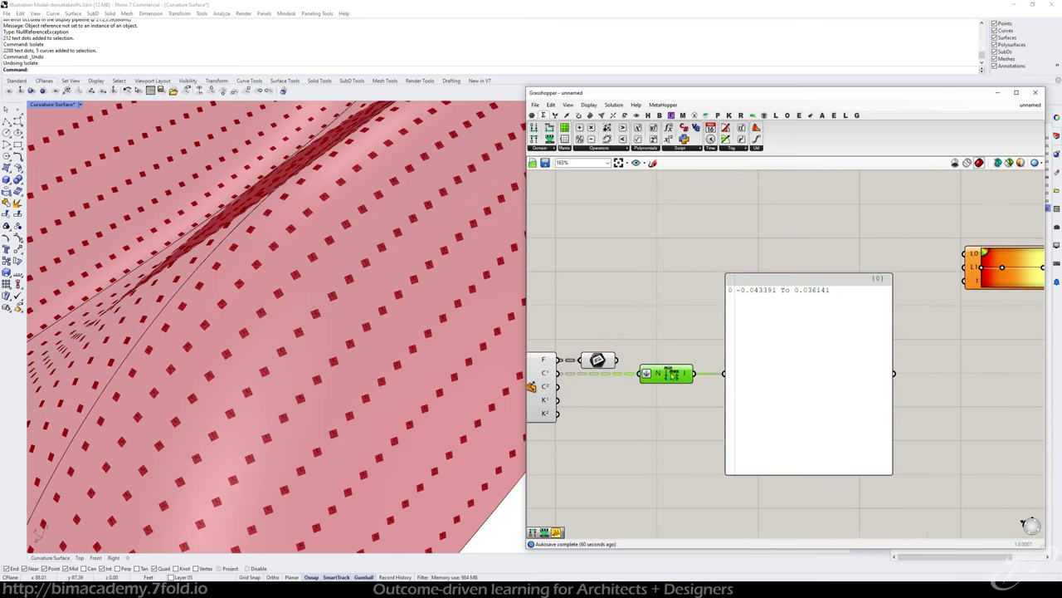
{"action": "left_click_drag", "start_coordinate": [759, 354], "coordinate": [852, 381]}
{"action": "scroll", "coordinate": [747, 345], "scroll_direction": "down", "scroll_amount": 2}
{"action": "right_click_drag", "start_coordinate": [969, 332], "coordinate": [857, 337]}
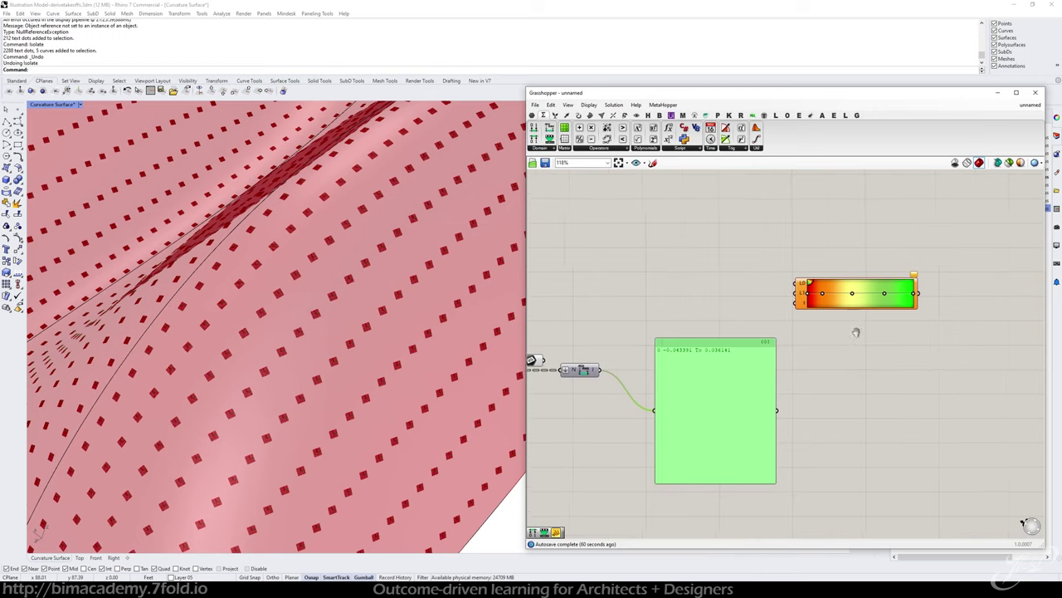
{"action": "scroll", "coordinate": [871, 299], "scroll_direction": "up", "scroll_amount": 4}
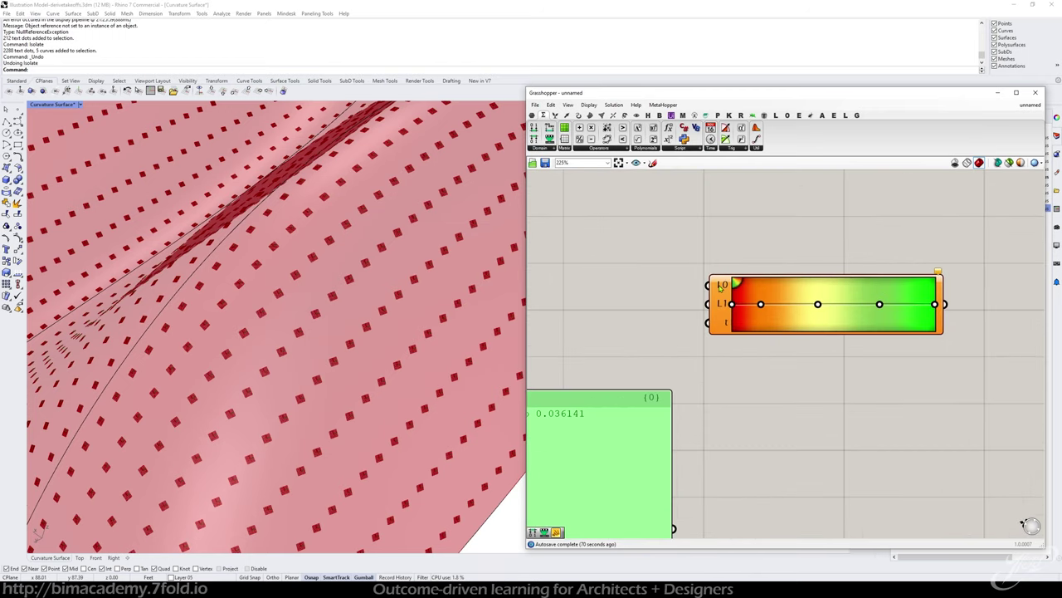
{"action": "mouse_move", "coordinate": [721, 284]}
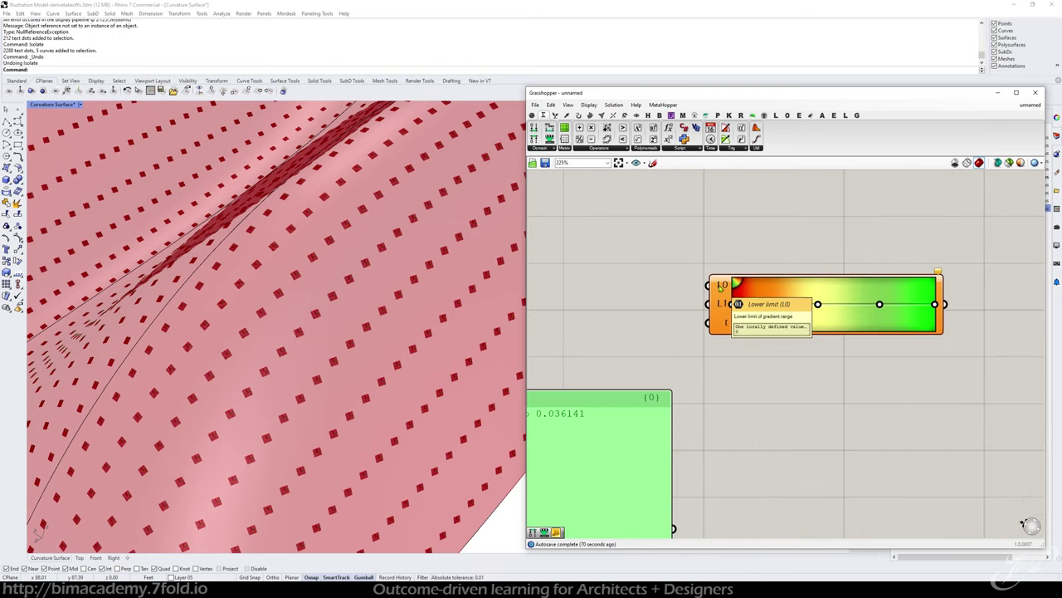
{"action": "mouse_move", "coordinate": [724, 307]}
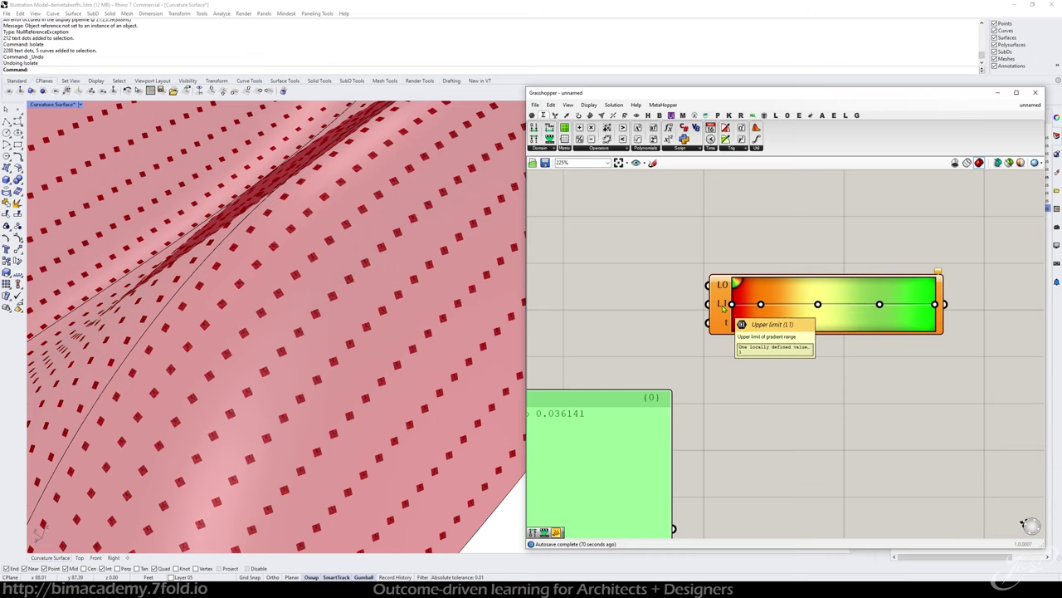
{"action": "scroll", "coordinate": [724, 307], "scroll_direction": "down", "scroll_amount": 3}
{"action": "right_click_drag", "start_coordinate": [714, 332], "coordinate": [679, 347]}
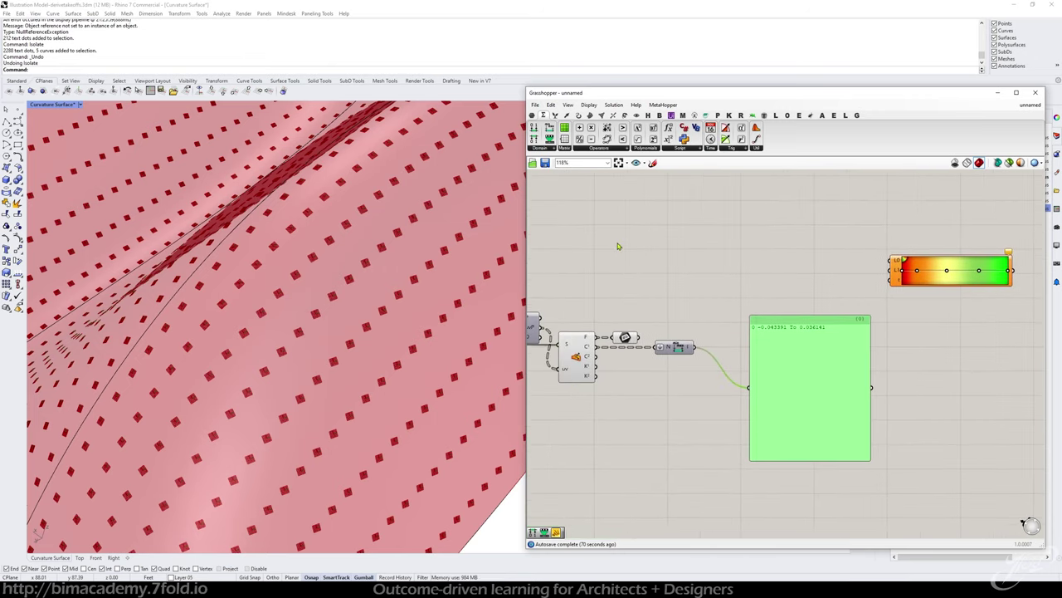
- Add Remap Numbers with Bounds I as source and C¹ as values, plus a Construct Domain
{"action": "left_click", "coordinate": [541, 148]}
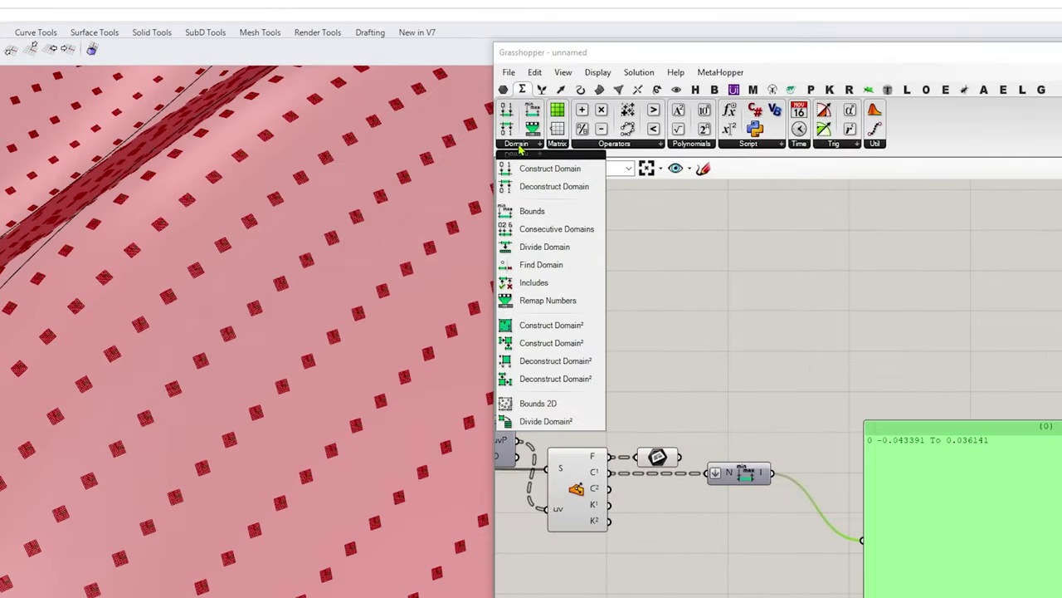
{"action": "left_click_drag", "start_coordinate": [572, 307], "coordinate": [828, 444]}
{"action": "left_click_drag", "start_coordinate": [918, 503], "coordinate": [1007, 514]}
{"action": "scroll", "coordinate": [777, 494], "scroll_direction": "up", "scroll_amount": 2}
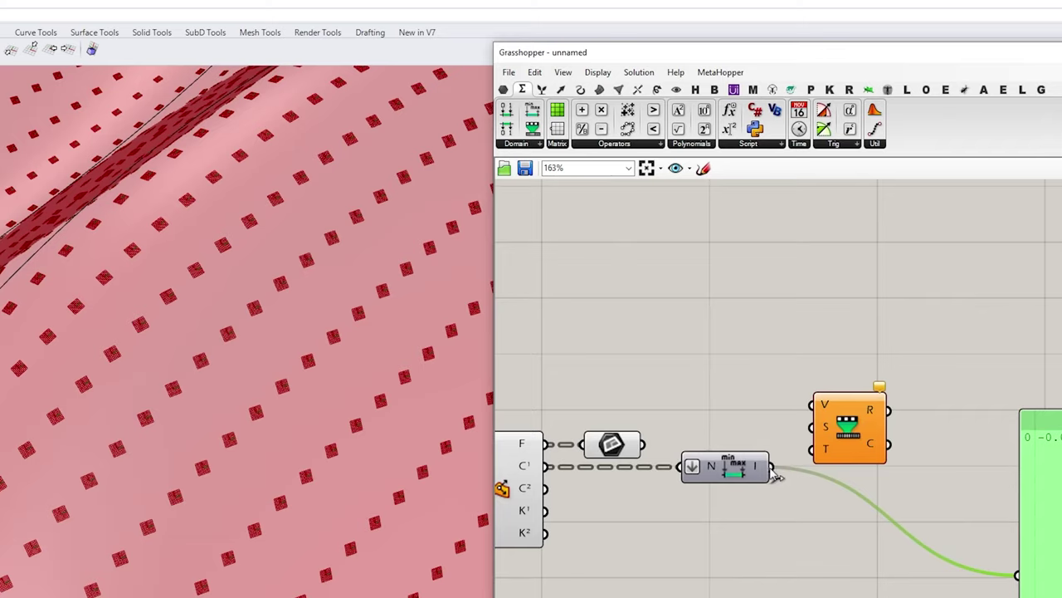
{"action": "left_click_drag", "start_coordinate": [771, 467], "coordinate": [865, 532]}
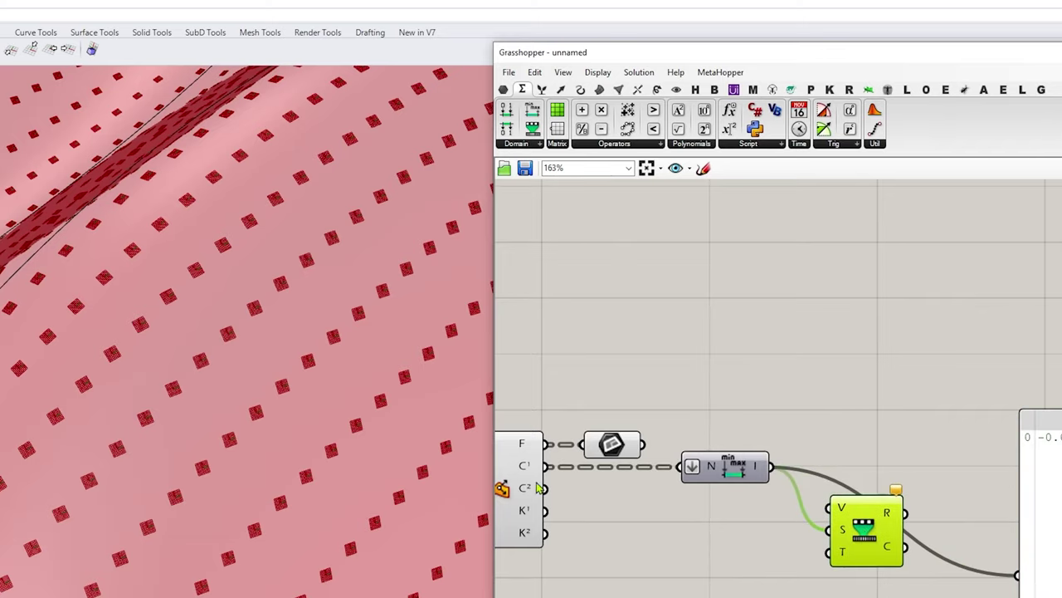
{"action": "right_click_drag", "start_coordinate": [551, 490], "coordinate": [621, 495]}
{"action": "left_click_drag", "start_coordinate": [618, 470], "coordinate": [899, 511]}
{"action": "right_click_drag", "start_coordinate": [927, 568], "coordinate": [899, 555]}
{"action": "scroll", "coordinate": [897, 555], "scroll_direction": "up", "scroll_amount": 3}
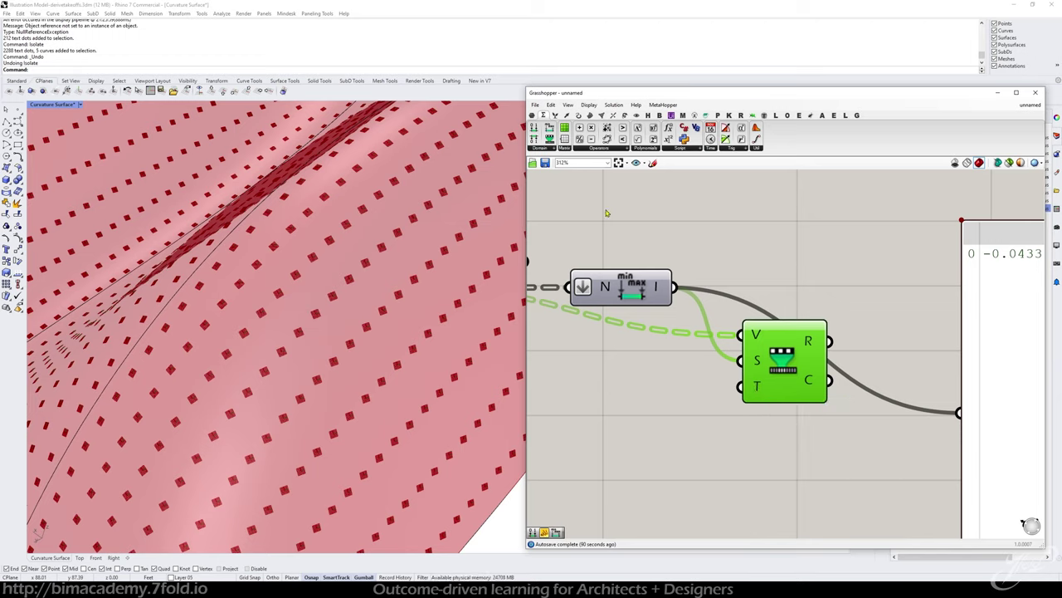
{"action": "left_click_drag", "start_coordinate": [533, 128], "coordinate": [666, 386]}
- Feed Construct Domain panels reading 0 and 1 to form a 0-to-1 target domain
{"action": "scroll", "coordinate": [656, 378], "scroll_direction": "down", "scroll_amount": 2}
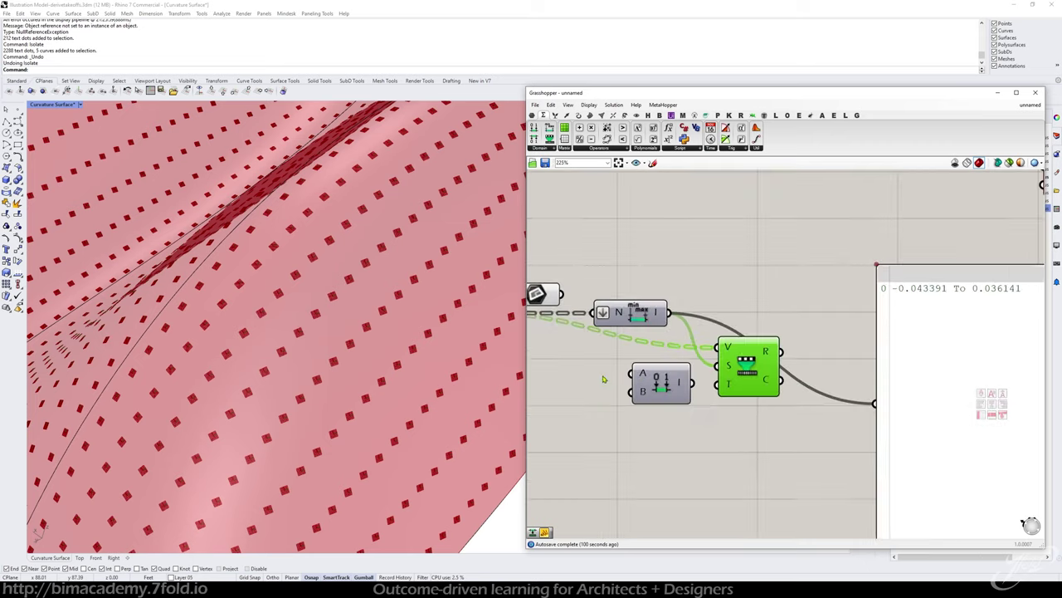
{"action": "double_click", "coordinate": [606, 377]}
{"action": "type", "text": "panel"}
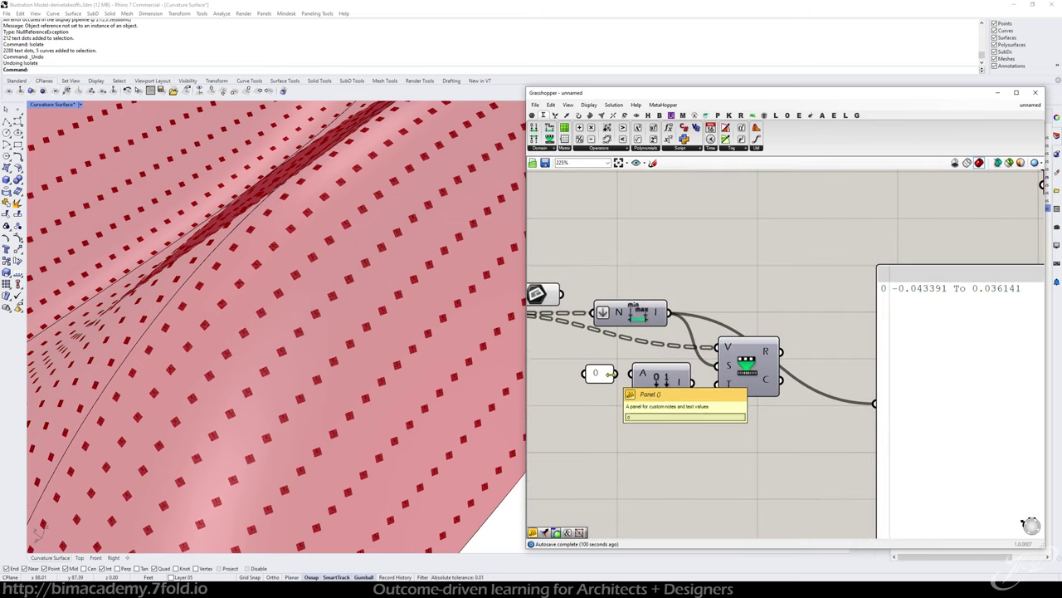
{"action": "key", "text": "Return"}
{"action": "left_click_drag", "start_coordinate": [615, 372], "coordinate": [604, 401]}
{"action": "double_click", "coordinate": [604, 401]}
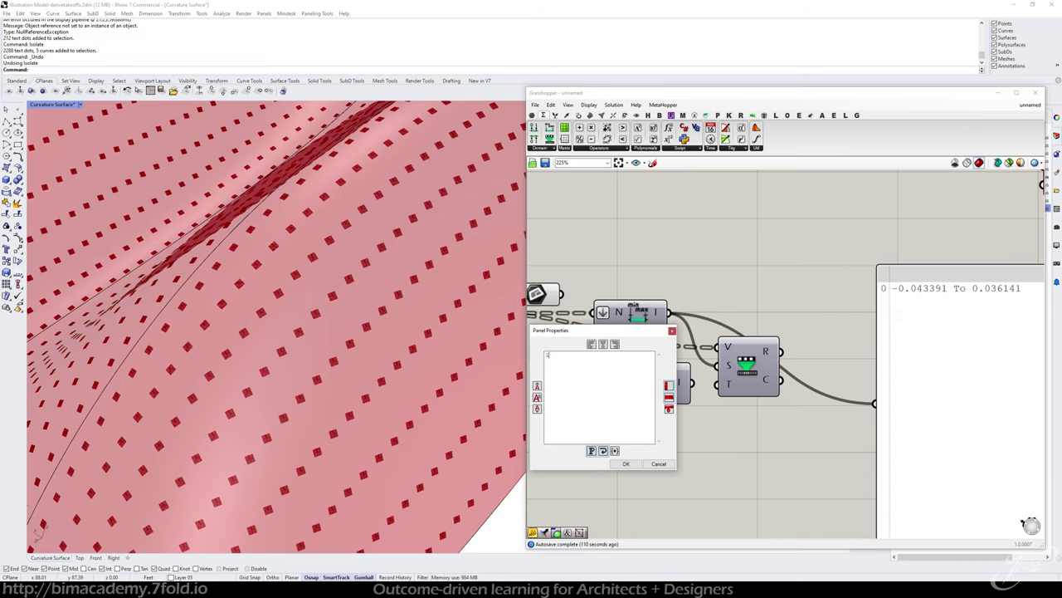
{"action": "left_click", "coordinate": [626, 463]}
{"action": "left_click_drag", "start_coordinate": [615, 398], "coordinate": [633, 392]}
{"action": "scroll", "coordinate": [682, 404], "scroll_direction": "down", "scroll_amount": 3}
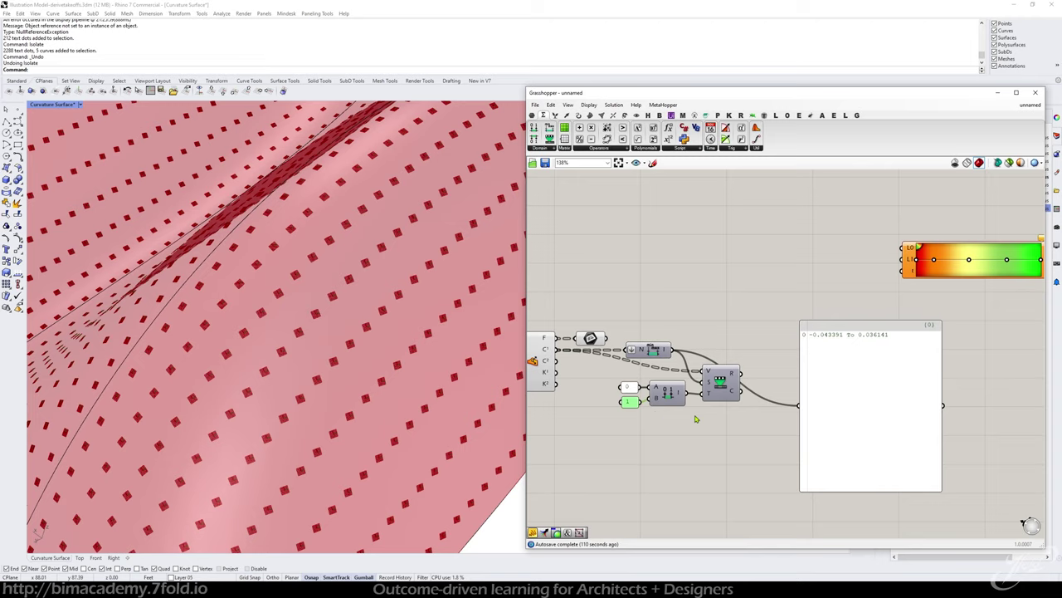
{"action": "left_click_drag", "start_coordinate": [859, 404], "coordinate": [894, 411]}
- Move the domain group up and place the range panel beside Remap Numbers
{"action": "left_click_drag", "start_coordinate": [686, 426], "coordinate": [669, 316]}
{"action": "left_click_drag", "start_coordinate": [724, 364], "coordinate": [749, 321]}
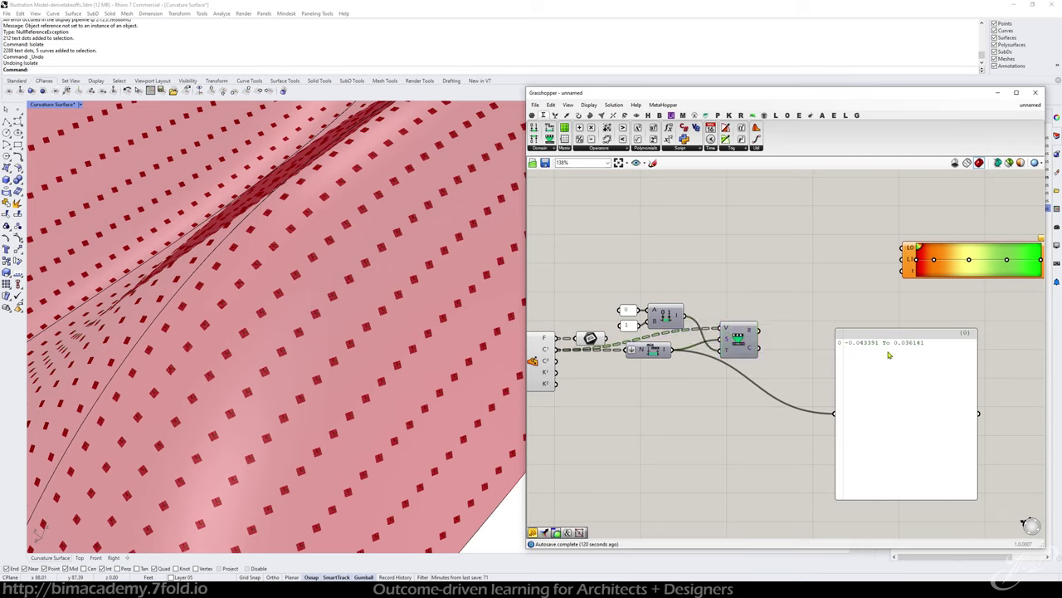
{"action": "left_click_drag", "start_coordinate": [889, 356], "coordinate": [936, 361]}
{"action": "left_click_drag", "start_coordinate": [732, 338], "coordinate": [729, 337]}
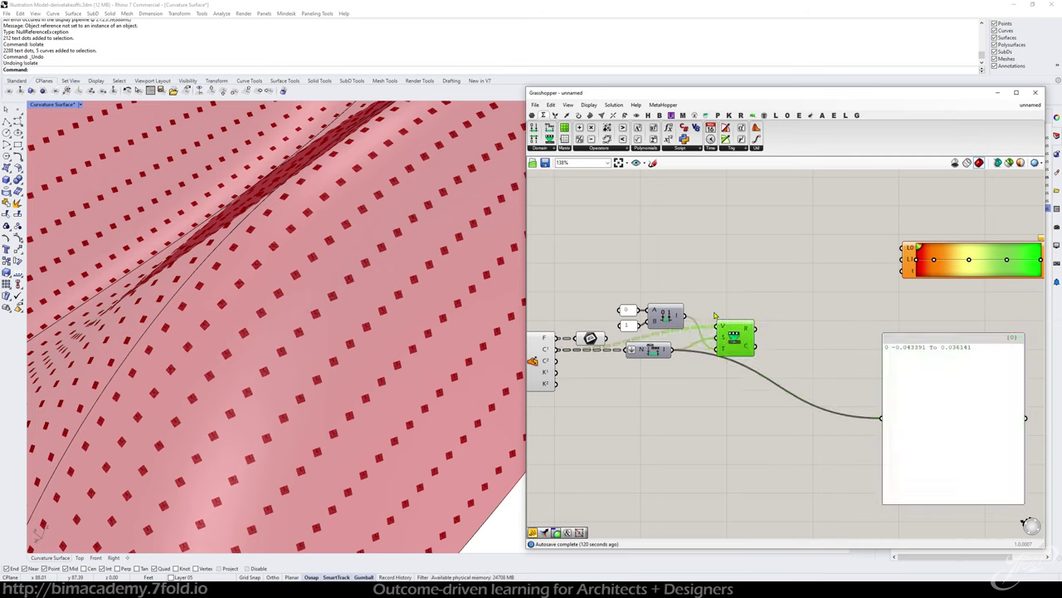
{"action": "left_click", "coordinate": [771, 291]}
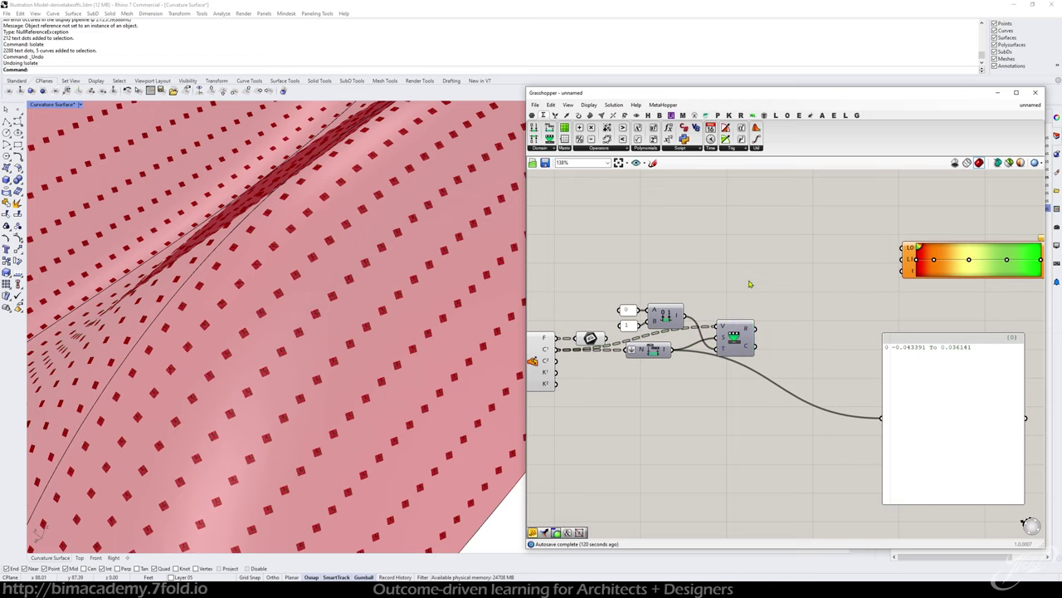
- Add a Deconstruct Domain fed by the 0-to-1 Construct Domain output
{"action": "scroll", "coordinate": [752, 344], "scroll_direction": "down", "scroll_amount": 3}
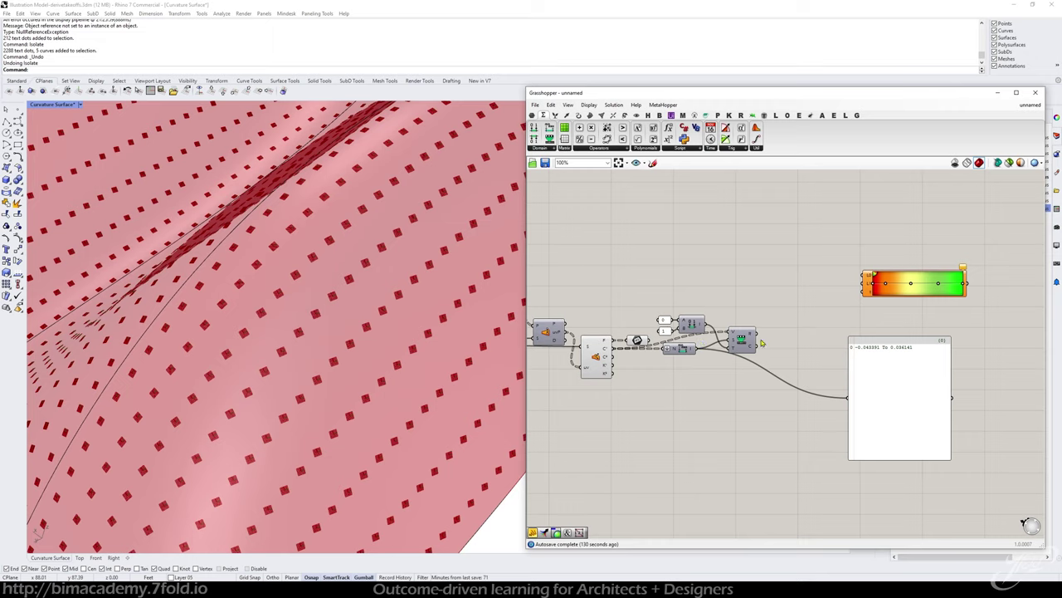
{"action": "mouse_move", "coordinate": [760, 339]}
{"action": "left_mouse_down"}
{"action": "mouse_move", "coordinate": [864, 297]}
{"action": "mouse_move", "coordinate": [757, 337]}
{"action": "left_mouse_up"}
{"action": "left_click_drag", "start_coordinate": [858, 347], "coordinate": [905, 361]}
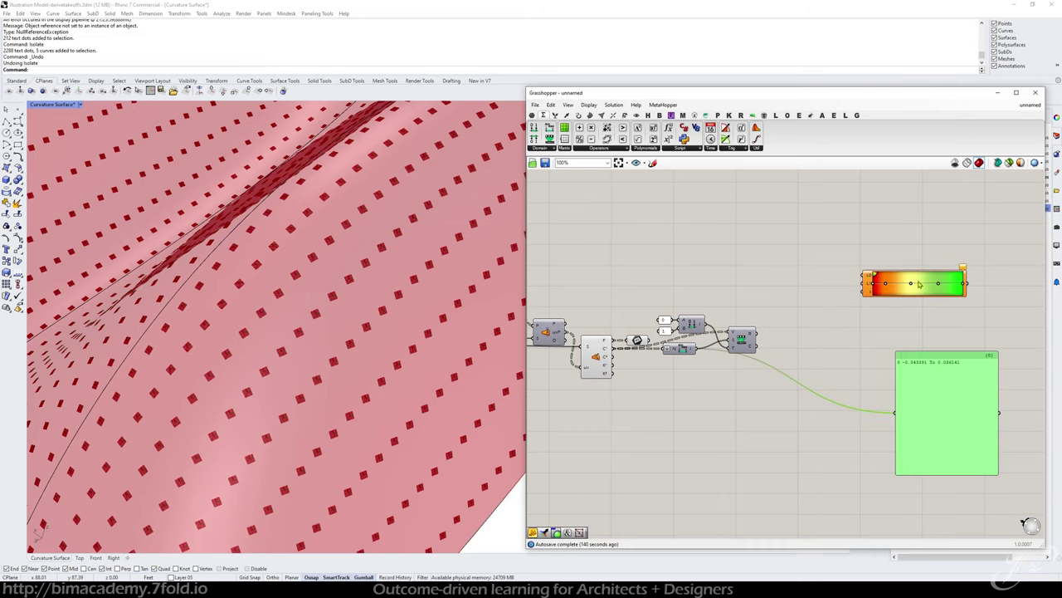
{"action": "left_click_drag", "start_coordinate": [934, 282], "coordinate": [915, 287]}
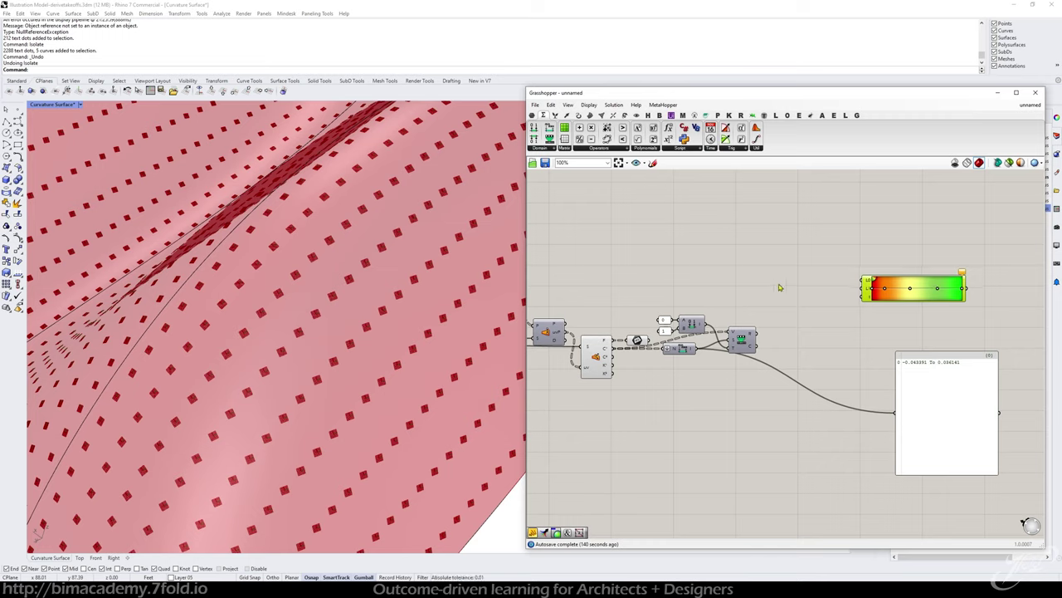
{"action": "left_click", "coordinate": [539, 148]}
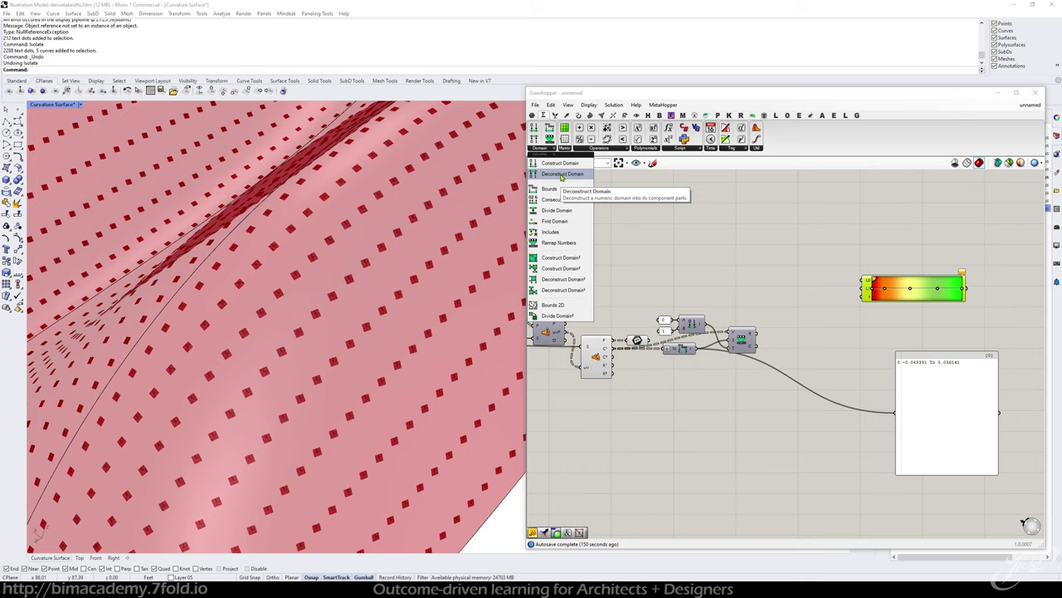
{"action": "left_click_drag", "start_coordinate": [562, 176], "coordinate": [809, 276]}
{"action": "scroll", "coordinate": [689, 322], "scroll_direction": "up", "scroll_amount": 3}
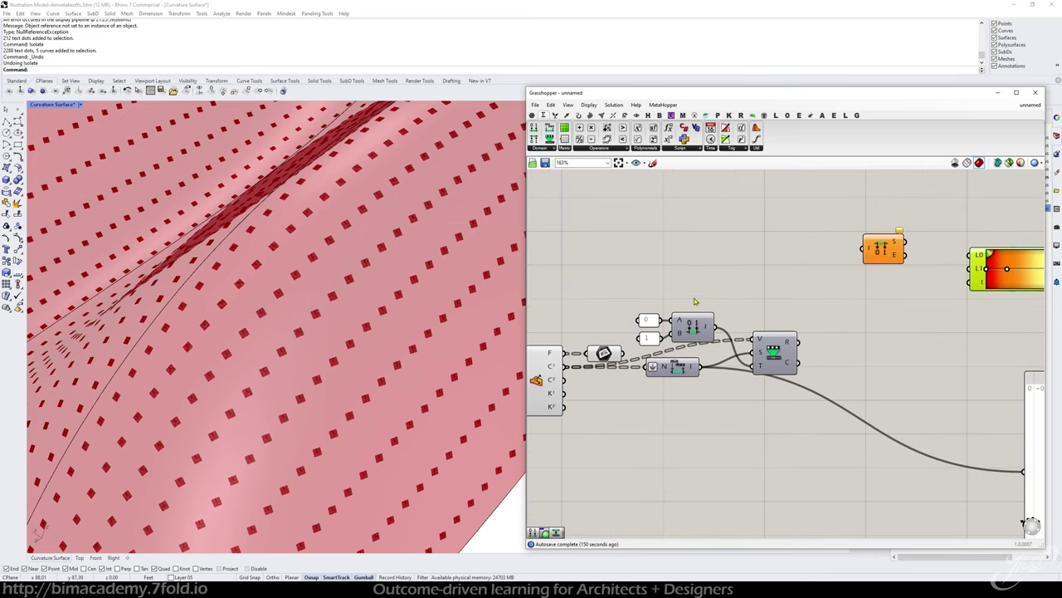
{"action": "left_click_drag", "start_coordinate": [689, 322], "coordinate": [658, 277]}
{"action": "left_click", "coordinate": [746, 272]}
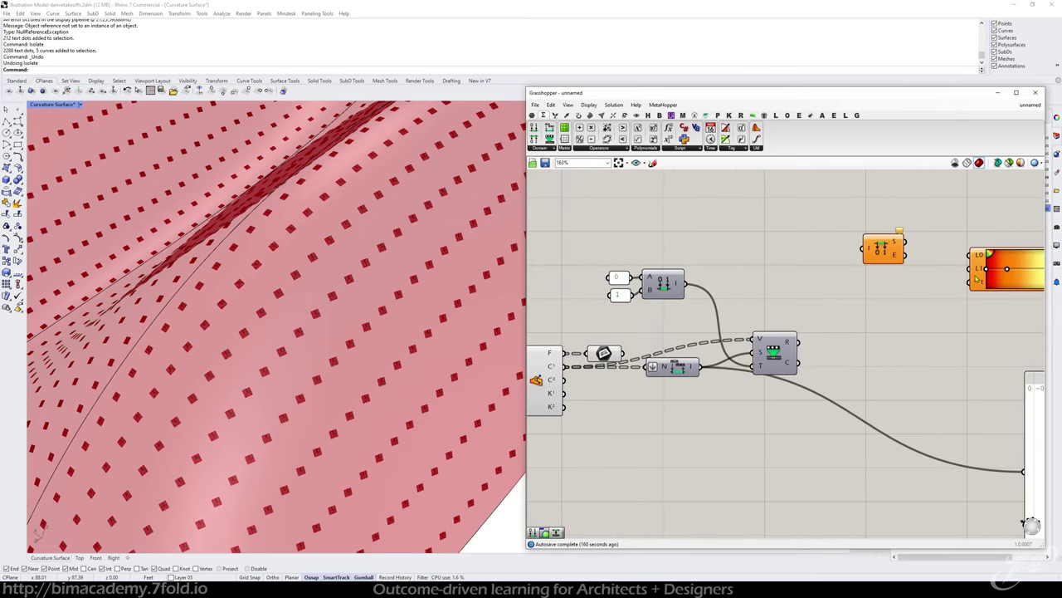
{"action": "right_click_drag", "start_coordinate": [945, 283], "coordinate": [903, 283]}
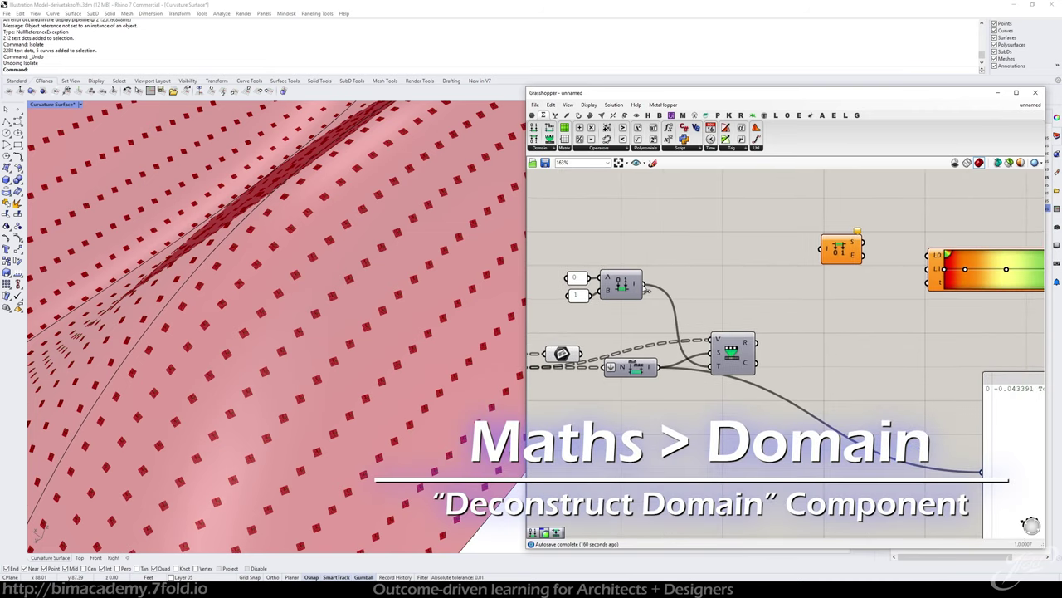
{"action": "left_click_drag", "start_coordinate": [644, 284], "coordinate": [863, 285]}
- Connect the domain start to the Gradient's L0 and the end to L1
{"action": "right_click_drag", "start_coordinate": [893, 331], "coordinate": [786, 333]}
{"action": "left_click_drag", "start_coordinate": [824, 263], "coordinate": [780, 282]}
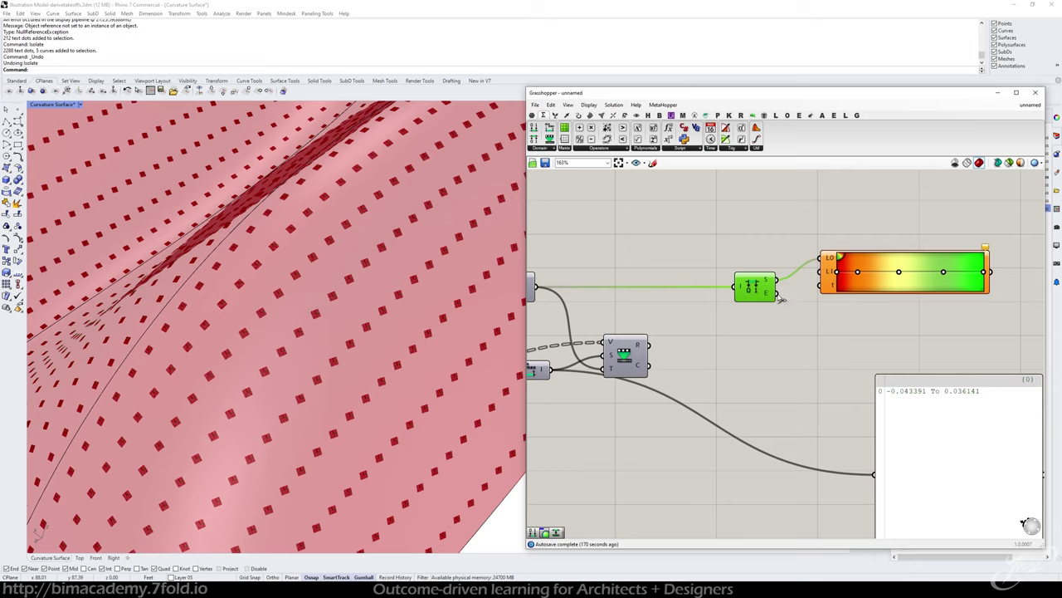
{"action": "left_click_drag", "start_coordinate": [780, 297], "coordinate": [831, 277]}
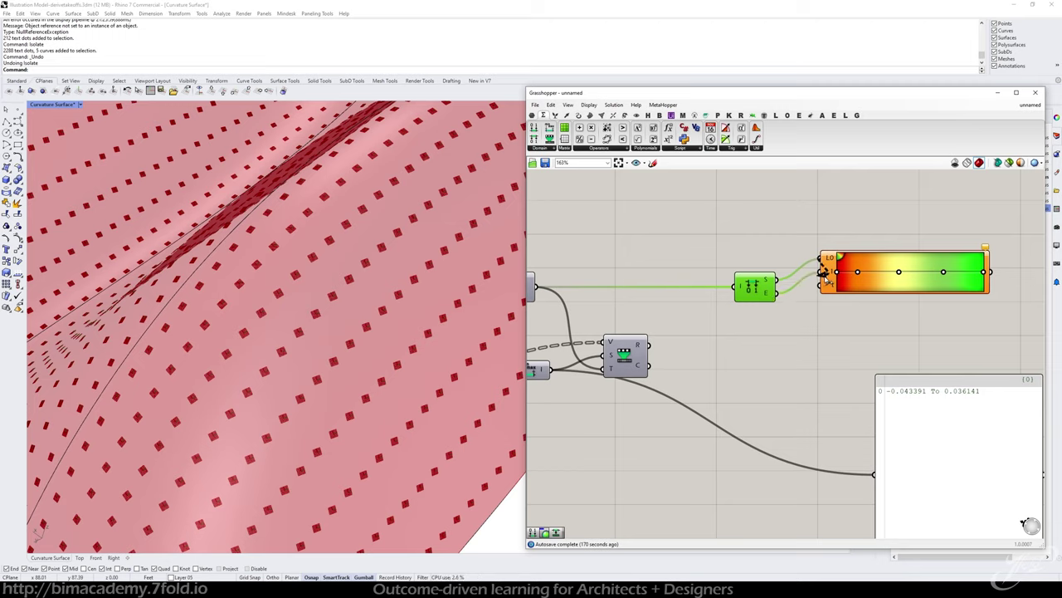
{"action": "left_click_drag", "start_coordinate": [897, 264], "coordinate": [900, 285]}
{"action": "scroll", "coordinate": [825, 311], "scroll_direction": "down", "scroll_amount": 1}
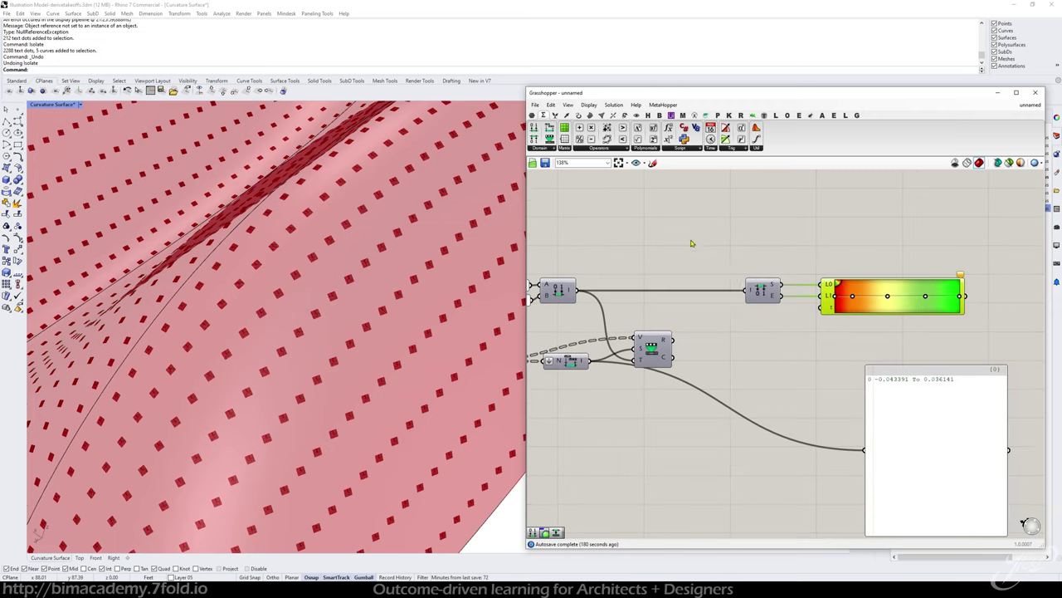
{"action": "right_click_drag", "start_coordinate": [685, 230], "coordinate": [711, 249]}
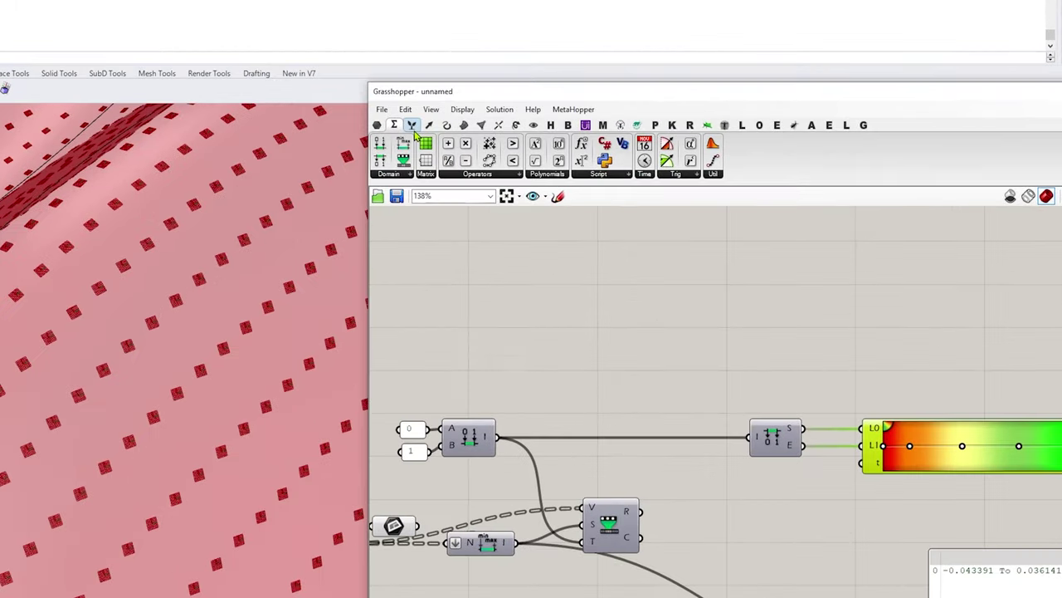
- Place a Range component with the 0-to-1 domain on D and a 20 panel on N
{"action": "left_click", "coordinate": [555, 116]}
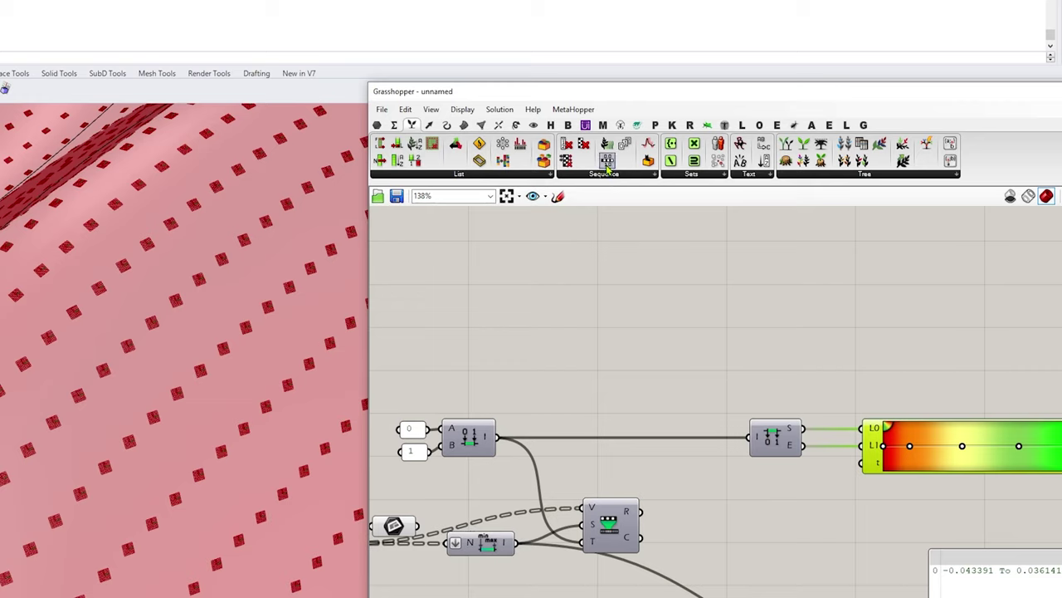
{"action": "left_click_drag", "start_coordinate": [607, 169], "coordinate": [710, 371]}
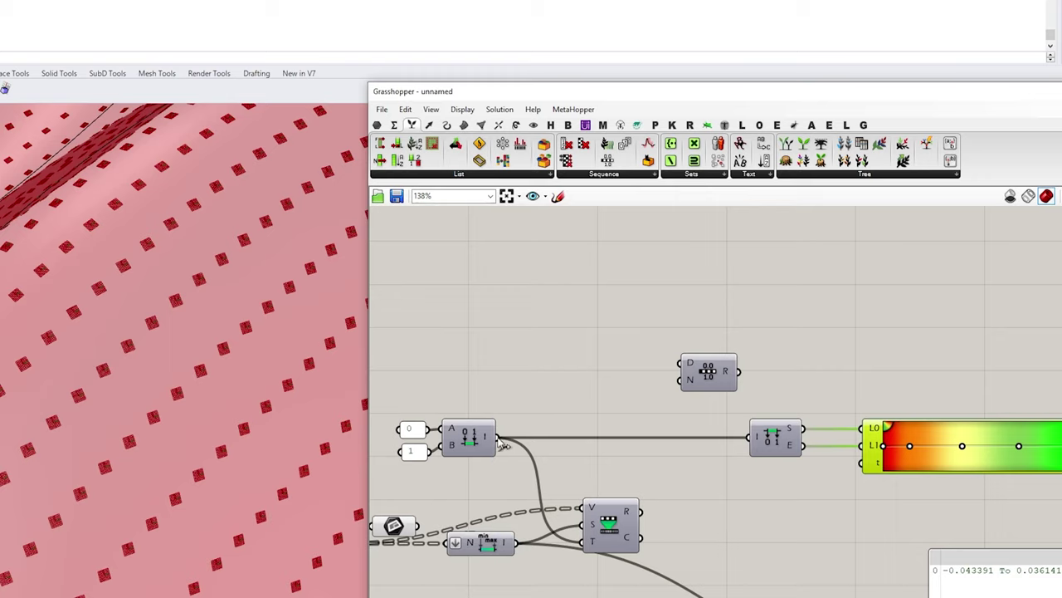
{"action": "left_click_drag", "start_coordinate": [496, 435], "coordinate": [752, 376]}
{"action": "double_click", "coordinate": [646, 363]}
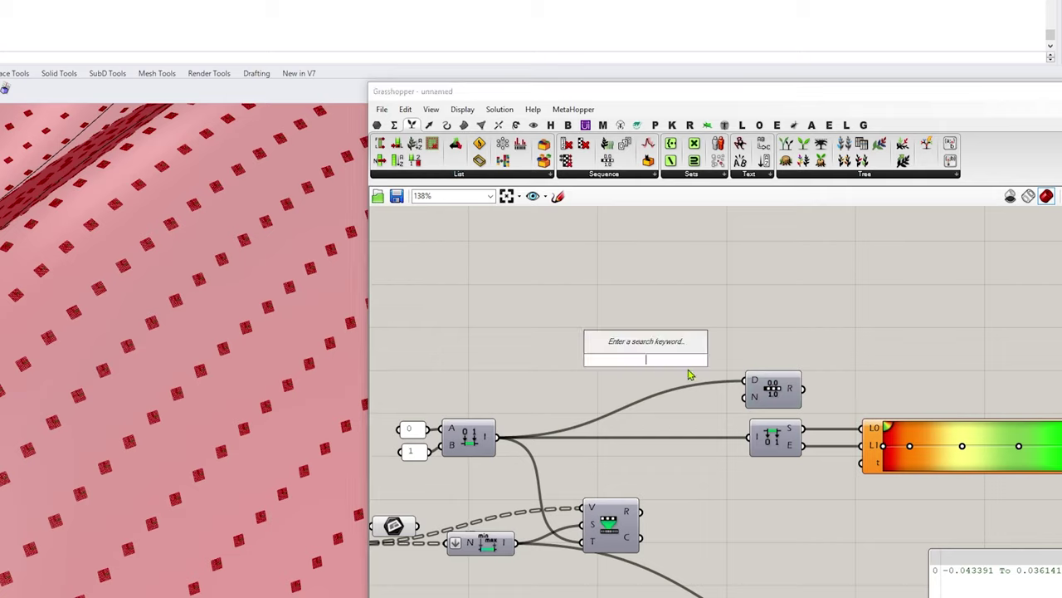
{"action": "type", "text": "\""}
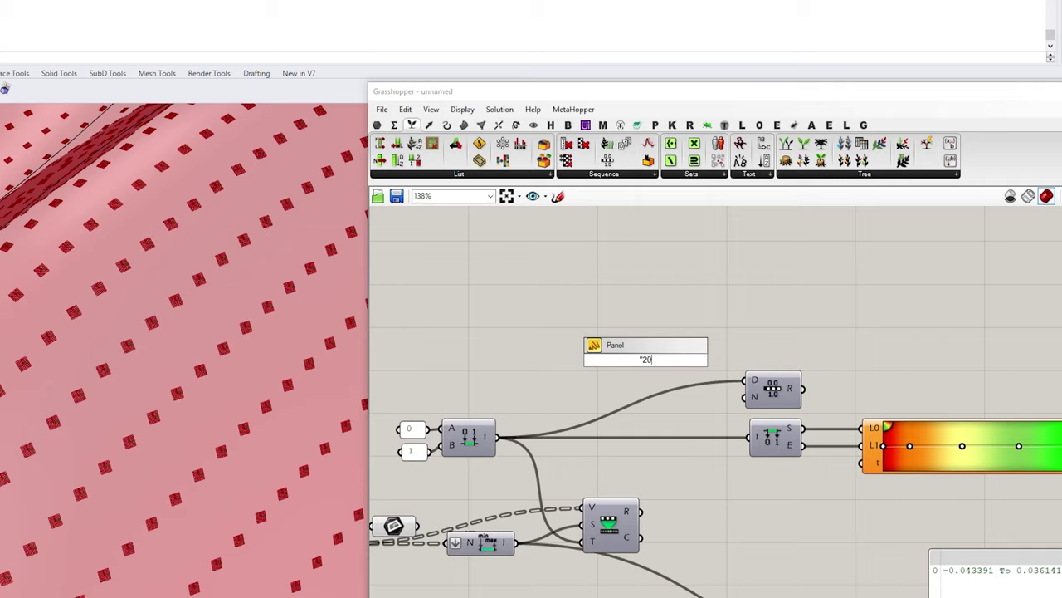
{"action": "type", "text": "20"}
{"action": "key", "text": "Return"}
{"action": "left_click_drag", "start_coordinate": [663, 360], "coordinate": [744, 396]}
- List the Range output's 21 values, 0 to 1 by 0.05, in a tall panel
{"action": "double_click", "coordinate": [851, 367]}
{"action": "type", "text": "\""}
{"action": "key", "text": "Return"}
{"action": "left_click_drag", "start_coordinate": [803, 388], "coordinate": [868, 337]}
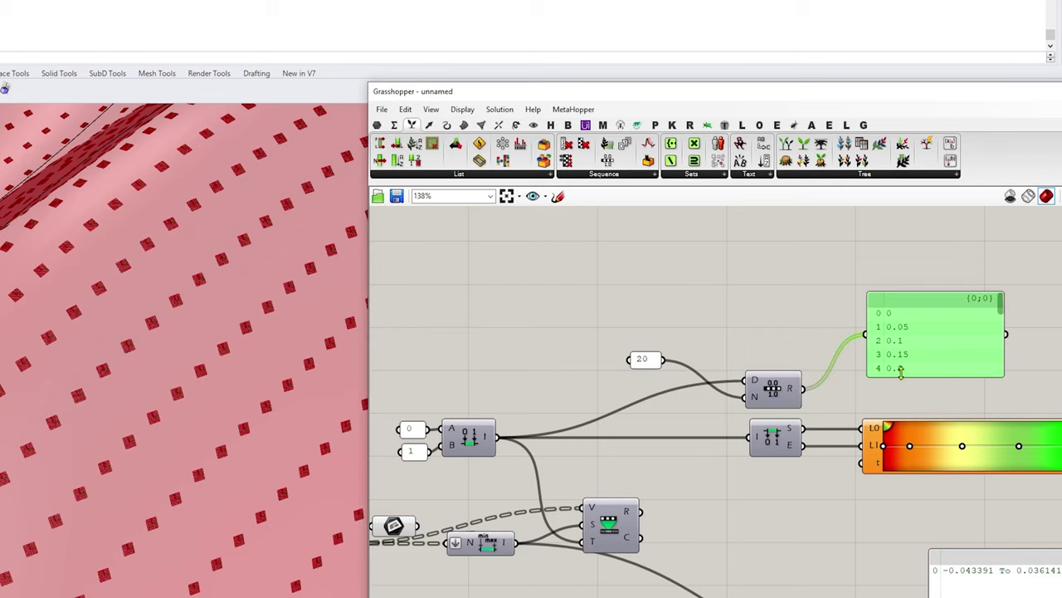
{"action": "left_click_drag", "start_coordinate": [901, 371], "coordinate": [900, 596]}
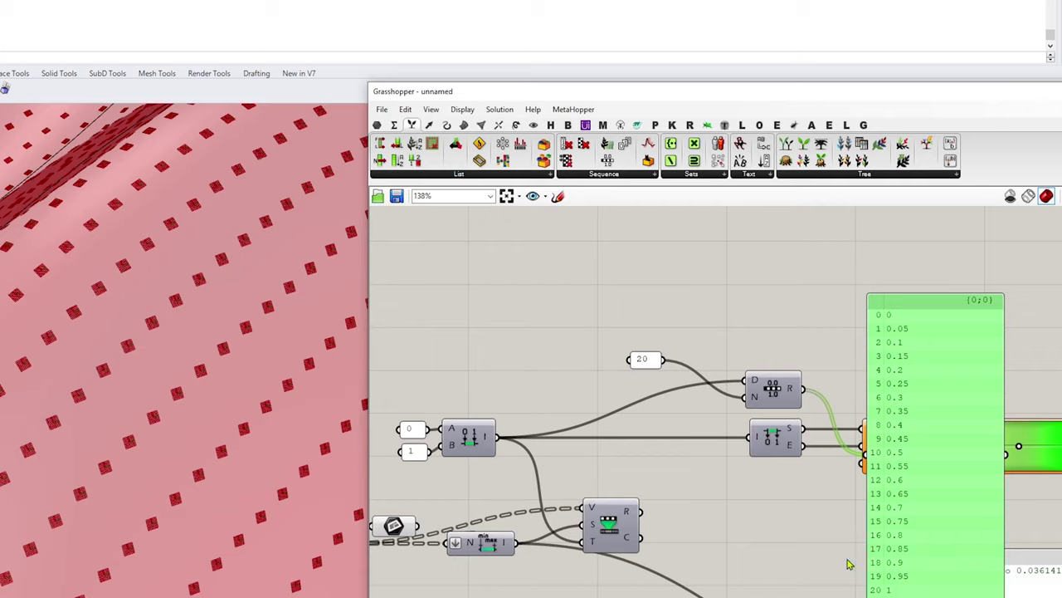
- Feed the range values into the Gradient's t input
{"action": "left_click_drag", "start_coordinate": [645, 359], "coordinate": [698, 399]}
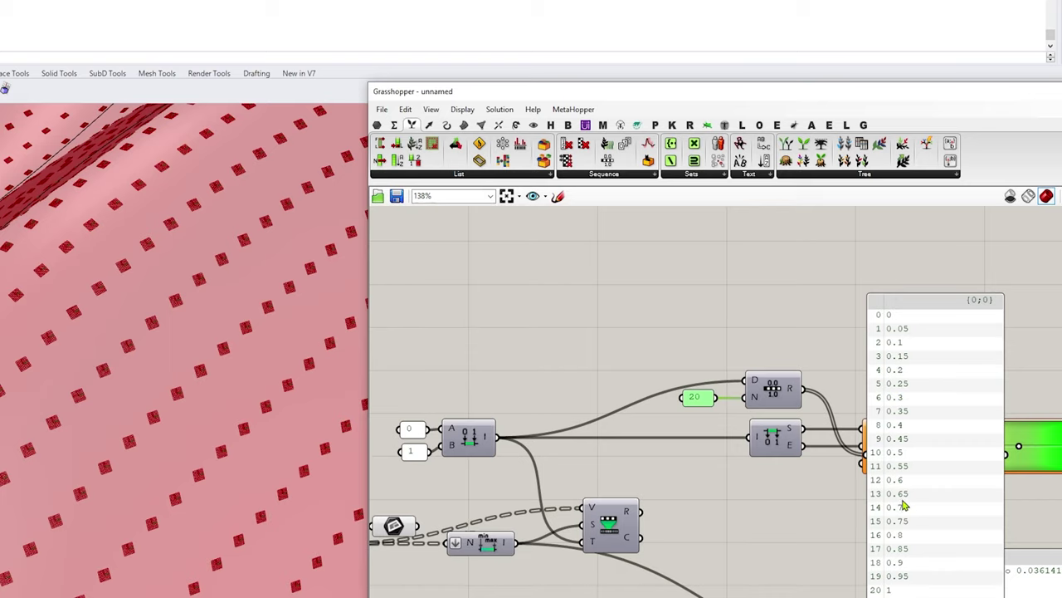
{"action": "right_click_drag", "start_coordinate": [794, 538], "coordinate": [662, 533]}
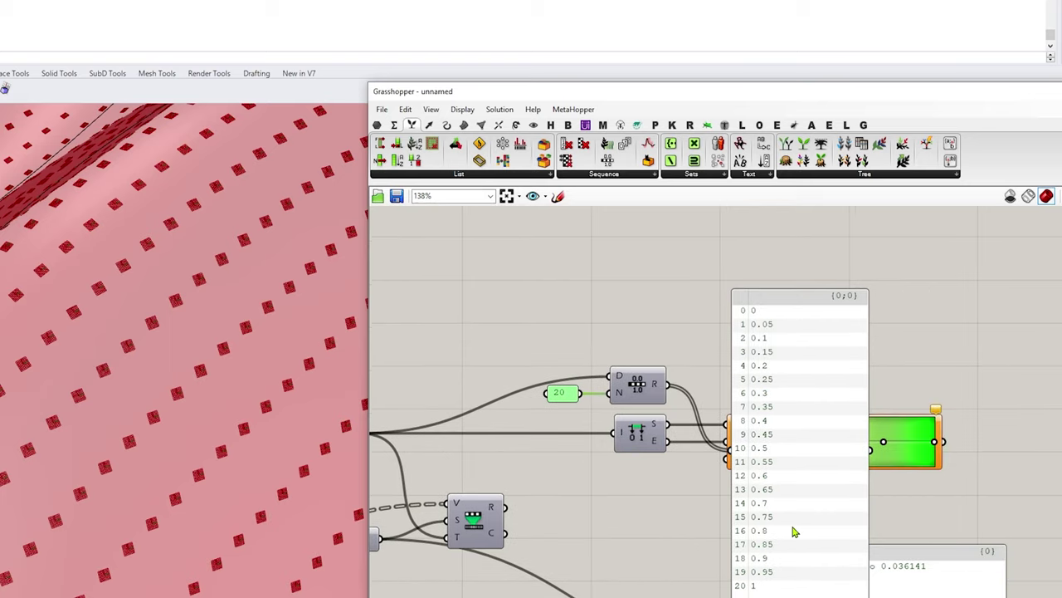
{"action": "left_click_drag", "start_coordinate": [793, 532], "coordinate": [1044, 460]}
{"action": "left_click_drag", "start_coordinate": [668, 385], "coordinate": [726, 458]}
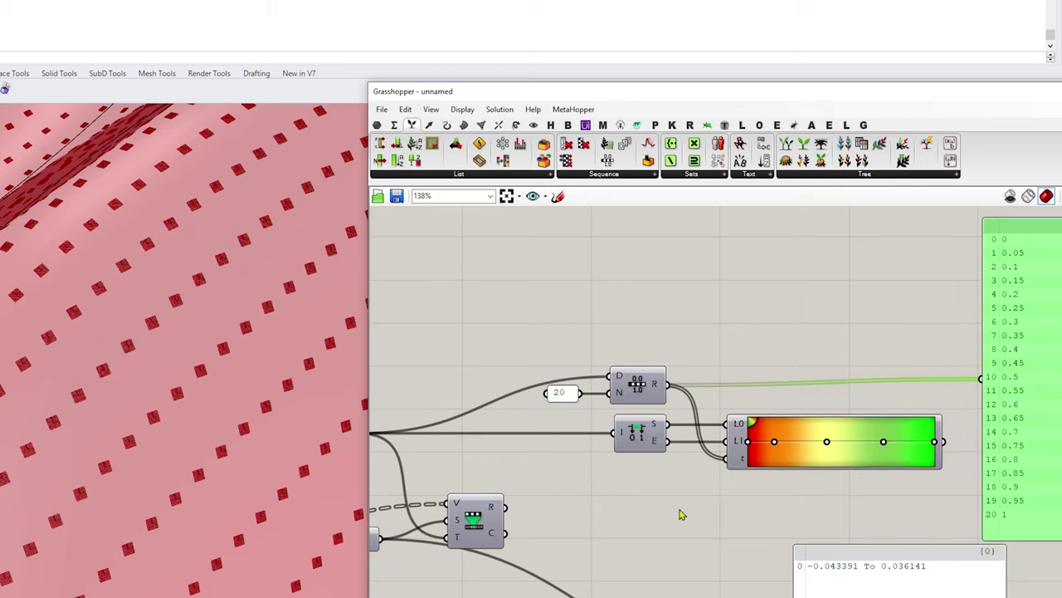
- Name the panel holding 20 'Number of Divisions'
{"action": "scroll", "coordinate": [699, 511], "scroll_direction": "down", "scroll_amount": 2}
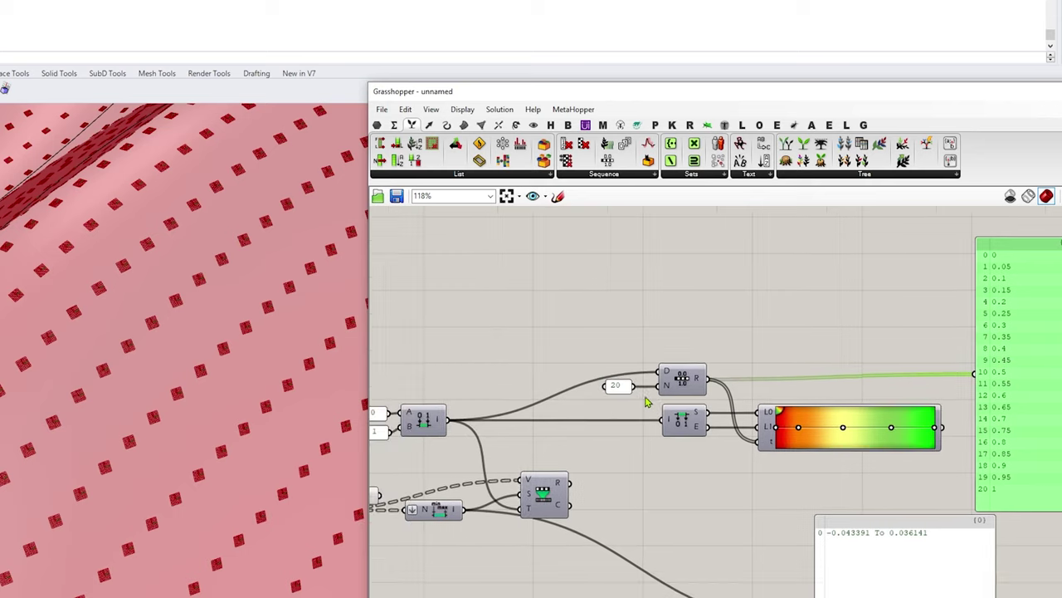
{"action": "left_click", "coordinate": [396, 125]}
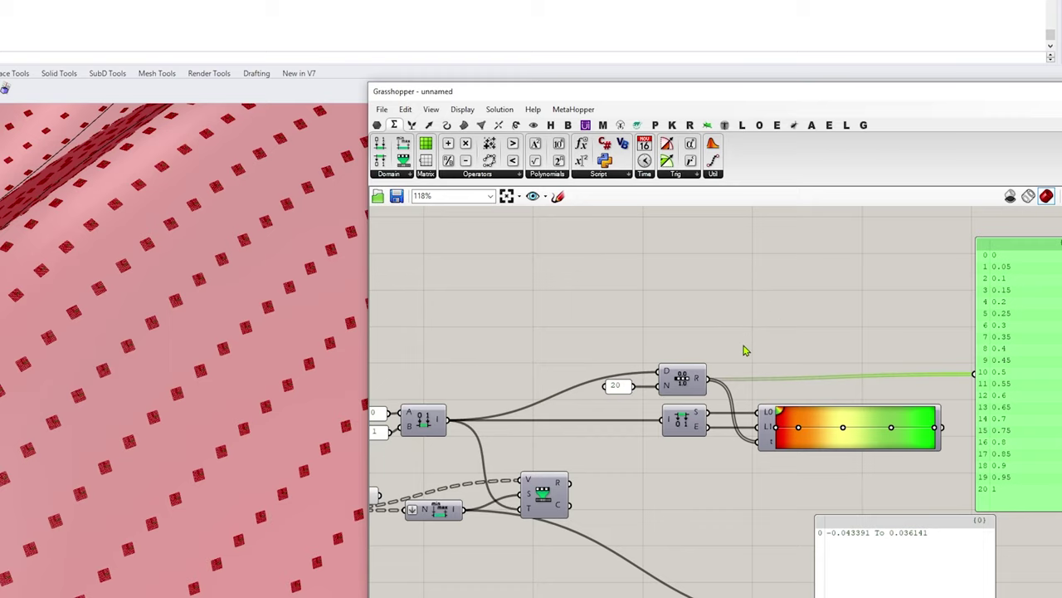
{"action": "scroll", "coordinate": [730, 349], "scroll_direction": "down", "scroll_amount": 1}
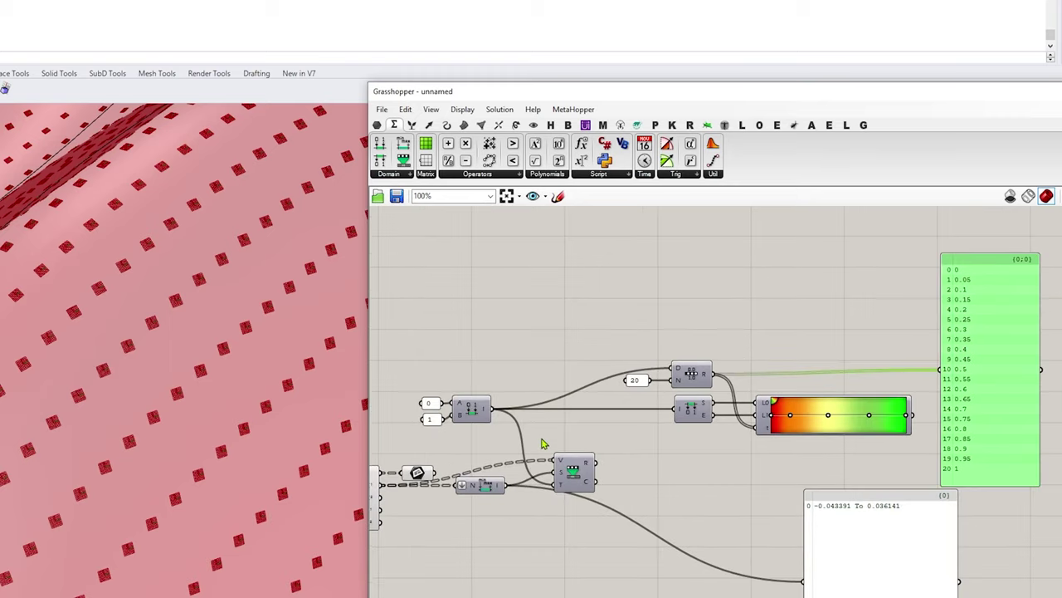
{"action": "scroll", "coordinate": [710, 386], "scroll_direction": "down", "scroll_amount": 1}
{"action": "scroll", "coordinate": [709, 386], "scroll_direction": "up", "scroll_amount": 3}
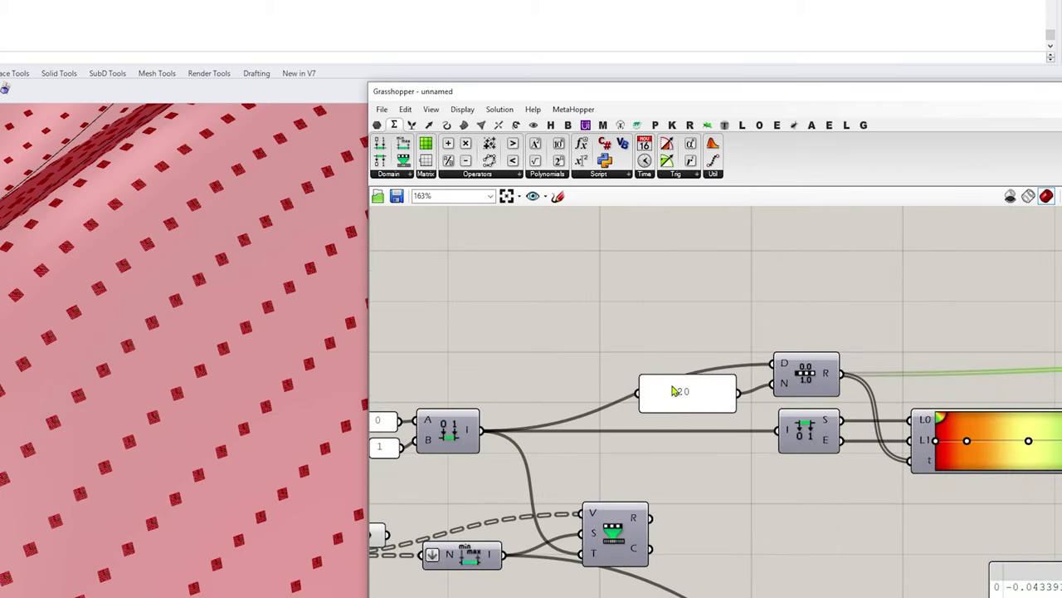
{"action": "right_click", "coordinate": [673, 388]}
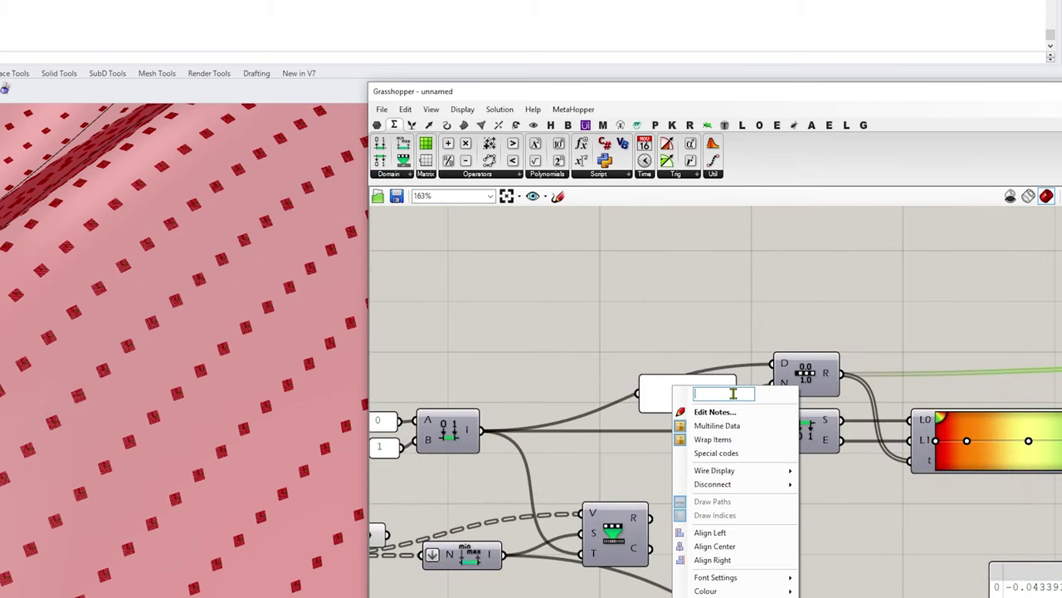
{"action": "type", "text": "Number of"}
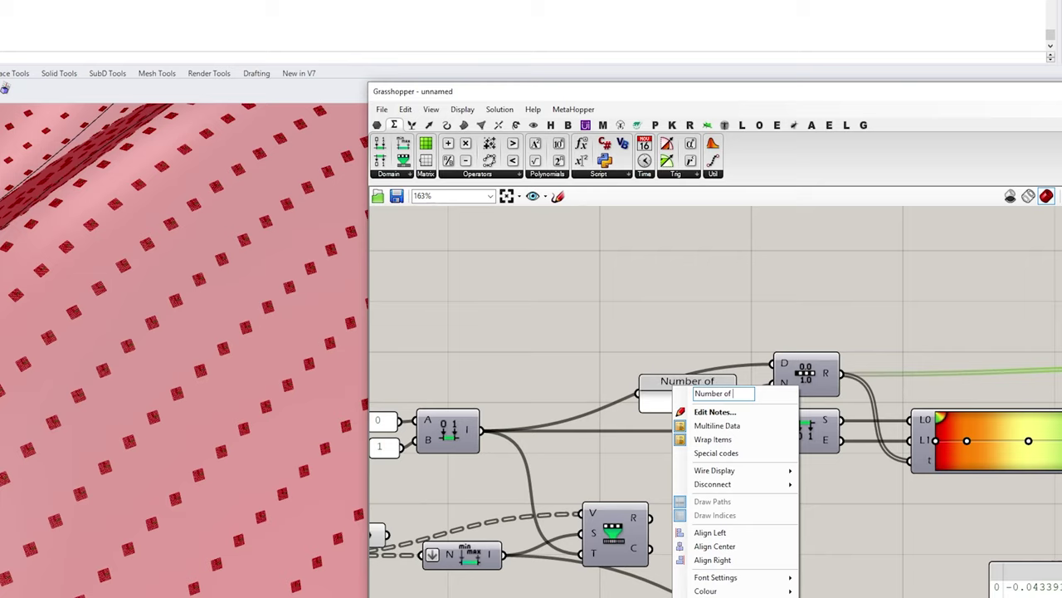
{"action": "type", "text": " Divisions"}
{"action": "key", "text": "Return"}
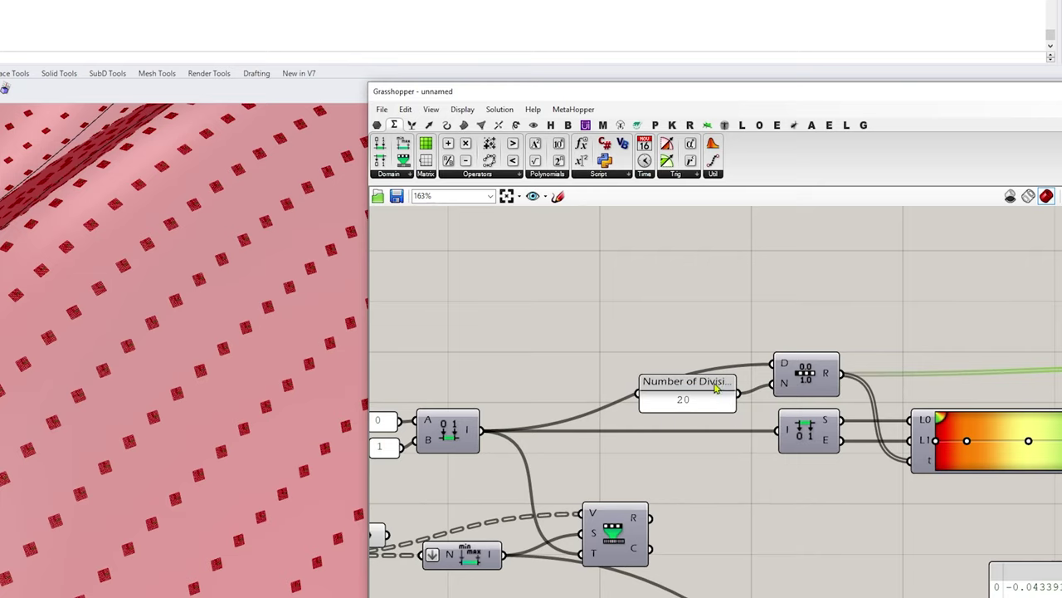
{"action": "scroll", "coordinate": [700, 408], "scroll_direction": "down", "scroll_amount": 3}
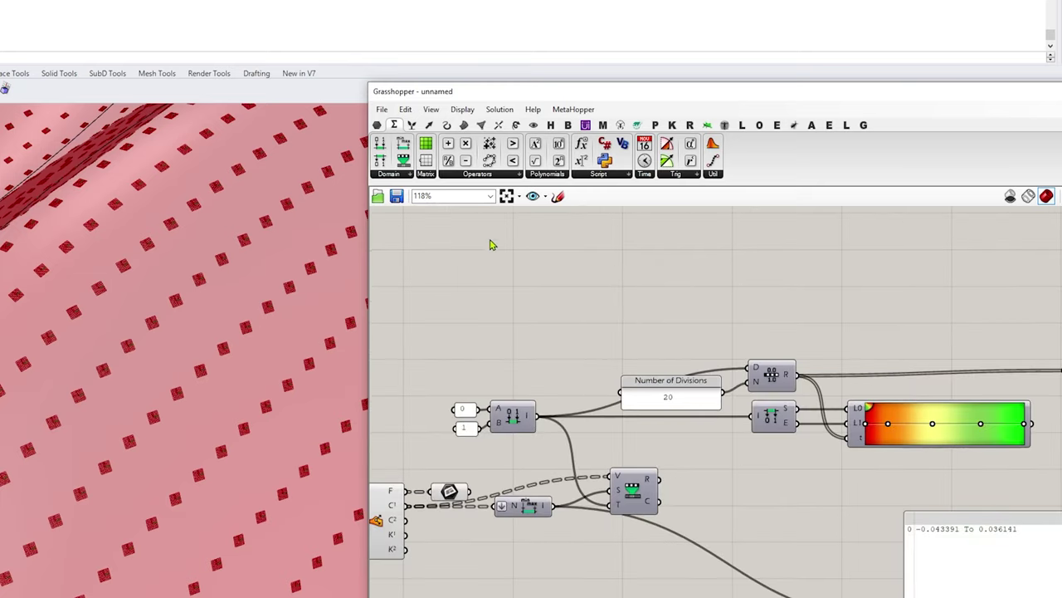
- Add Divide Domain, feeding it the 0 to 1 domain and Number of Divisions as count
{"action": "left_click", "coordinate": [408, 176]}
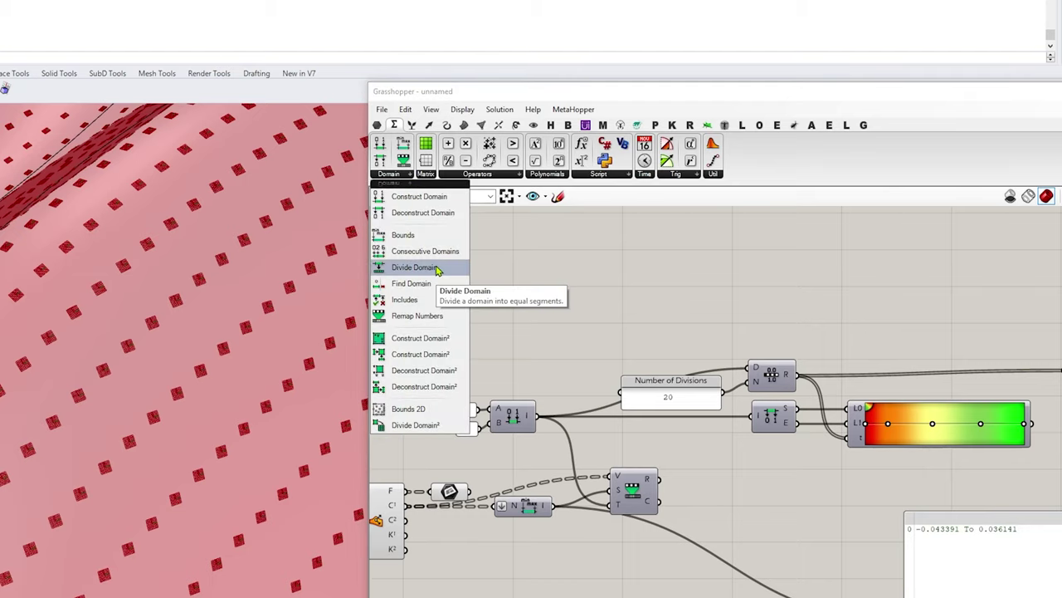
{"action": "left_click", "coordinate": [414, 268]}
{"action": "left_click", "coordinate": [759, 479]}
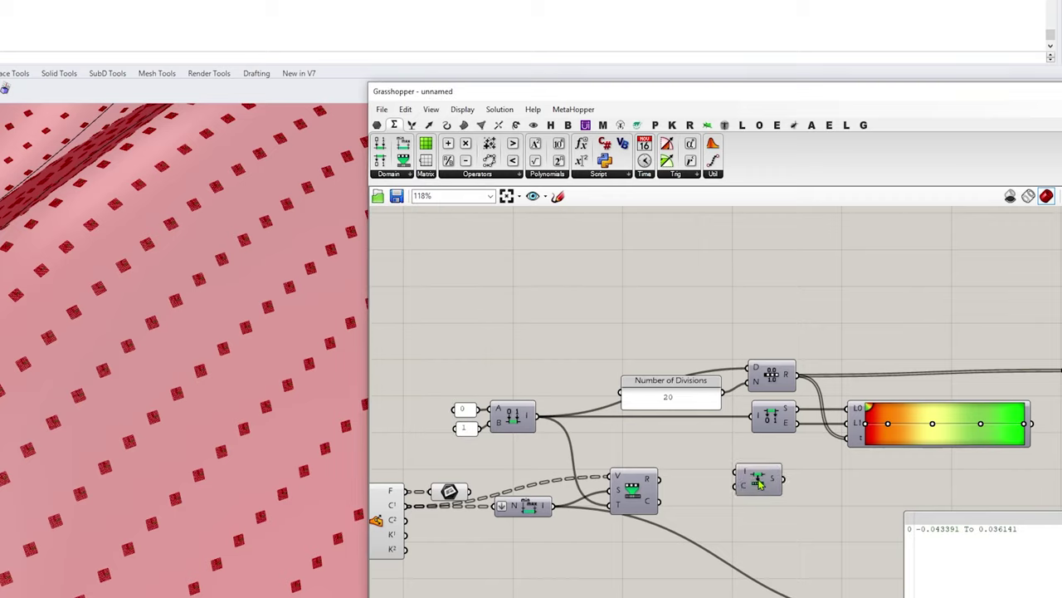
{"action": "left_click", "coordinate": [516, 421]}
{"action": "left_click_drag", "start_coordinate": [536, 422], "coordinate": [778, 477]}
{"action": "mouse_move", "coordinate": [763, 486]}
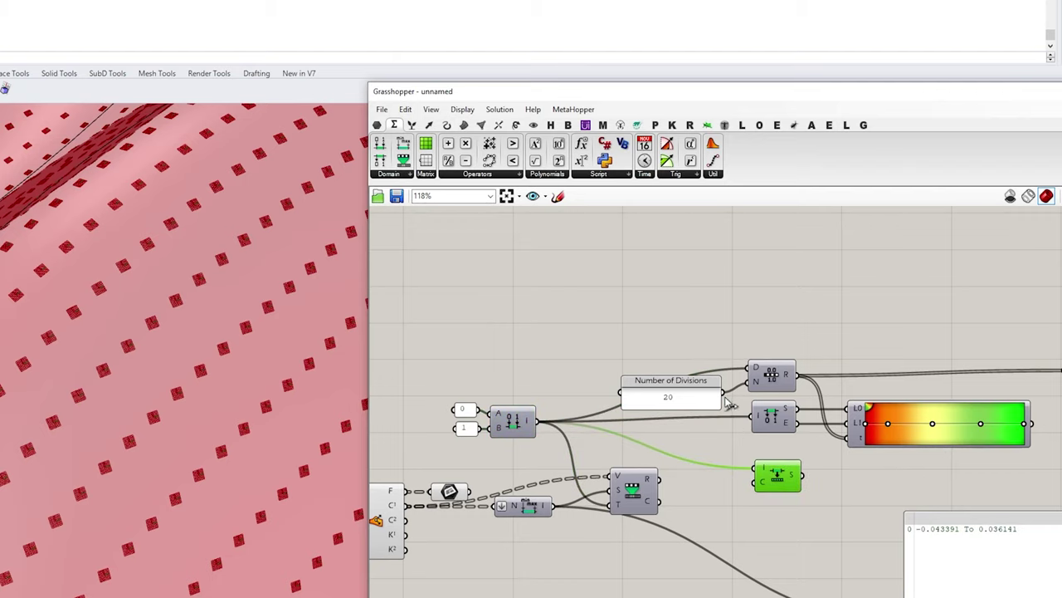
{"action": "left_click_drag", "start_coordinate": [724, 397], "coordinate": [758, 482]}
- List Divide Domain's sub-domains in a panel stretched to show all 20 intervals
{"action": "right_click_drag", "start_coordinate": [886, 501], "coordinate": [673, 479]}
{"action": "left_click_drag", "start_coordinate": [766, 550], "coordinate": [730, 535]}
{"action": "left_click_drag", "start_coordinate": [599, 470], "coordinate": [650, 581]}
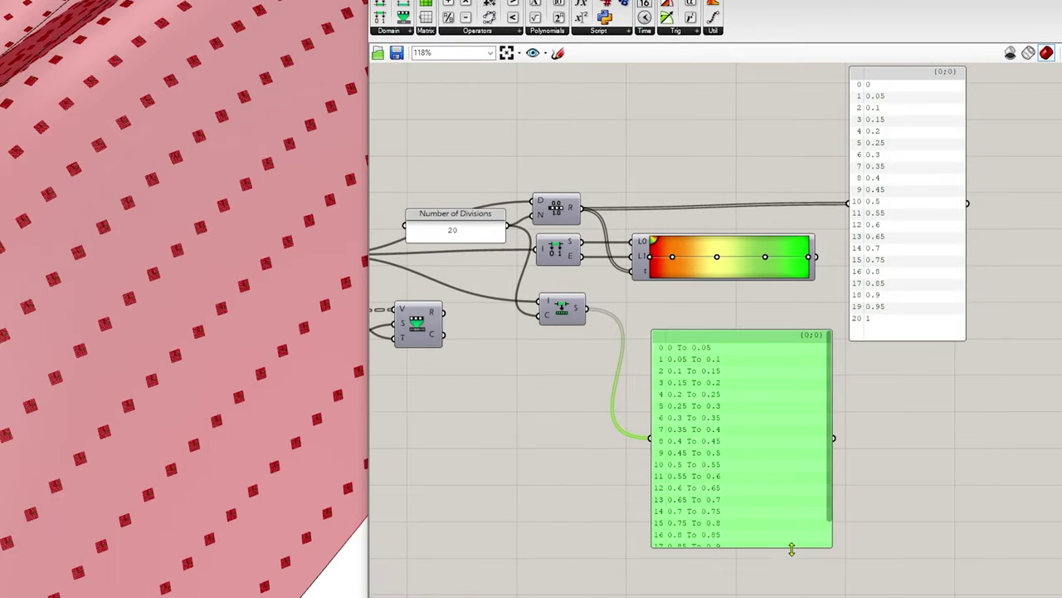
{"action": "left_click_drag", "start_coordinate": [792, 549], "coordinate": [792, 589]}
{"action": "scroll", "coordinate": [669, 584], "scroll_direction": "up", "scroll_amount": 4}
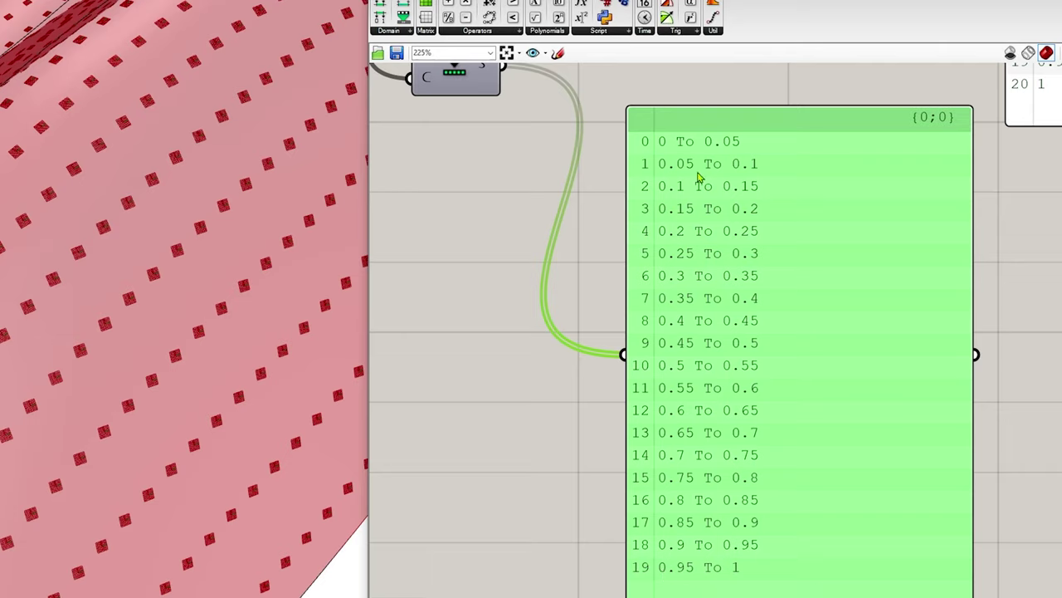
- Move the green sub-domain panel next to the panel of 21 range values
{"action": "scroll", "coordinate": [679, 239], "scroll_direction": "down", "scroll_amount": 3}
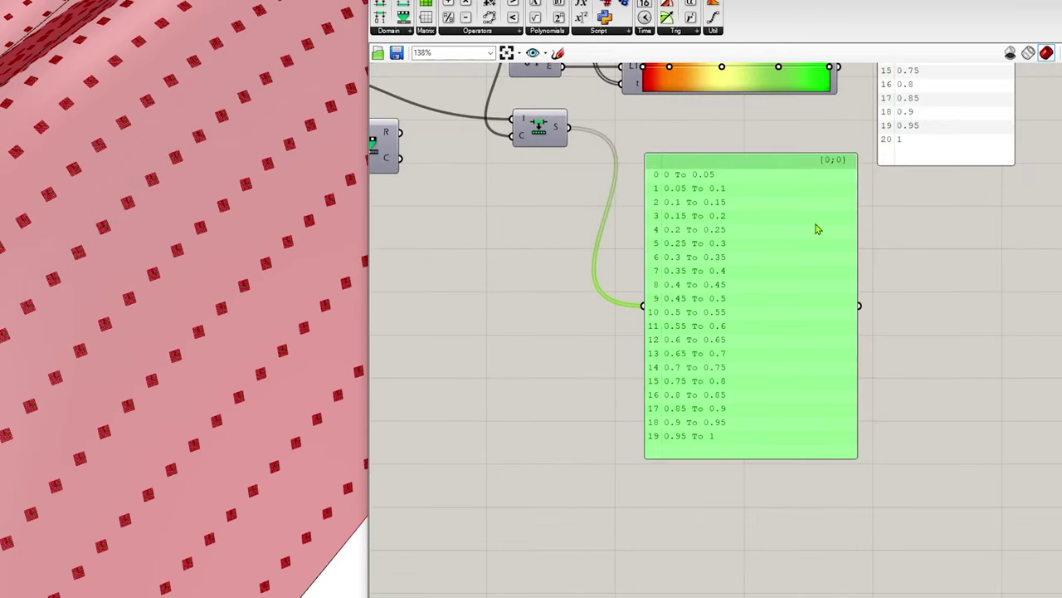
{"action": "right_click_drag", "start_coordinate": [792, 229], "coordinate": [603, 392]}
{"action": "scroll", "coordinate": [703, 166], "scroll_direction": "down", "scroll_amount": 1}
{"action": "right_click_drag", "start_coordinate": [702, 166], "coordinate": [700, 285]}
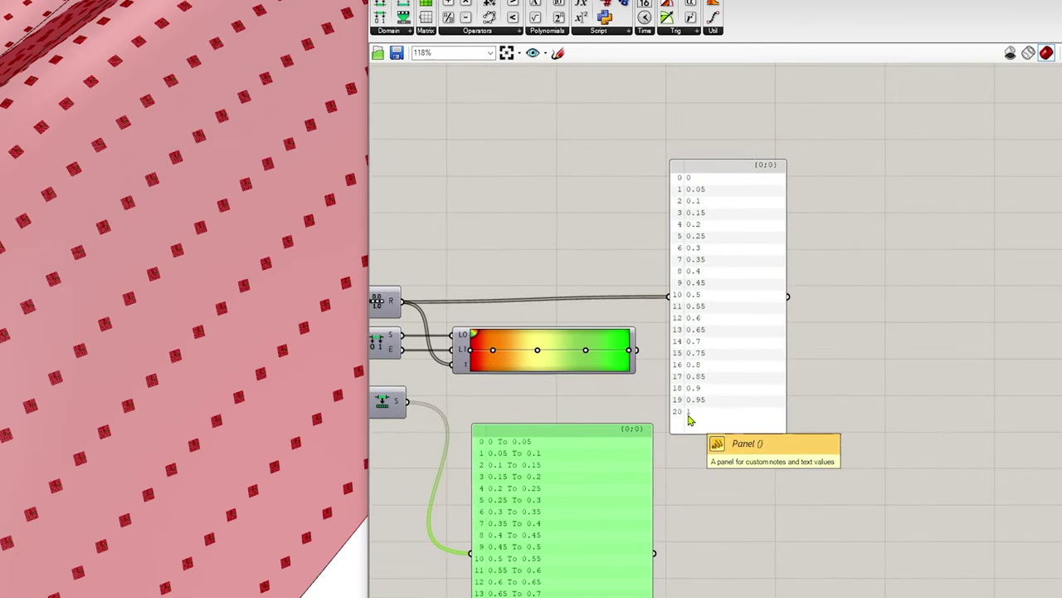
{"action": "scroll", "coordinate": [687, 182], "scroll_direction": "up", "scroll_amount": 4}
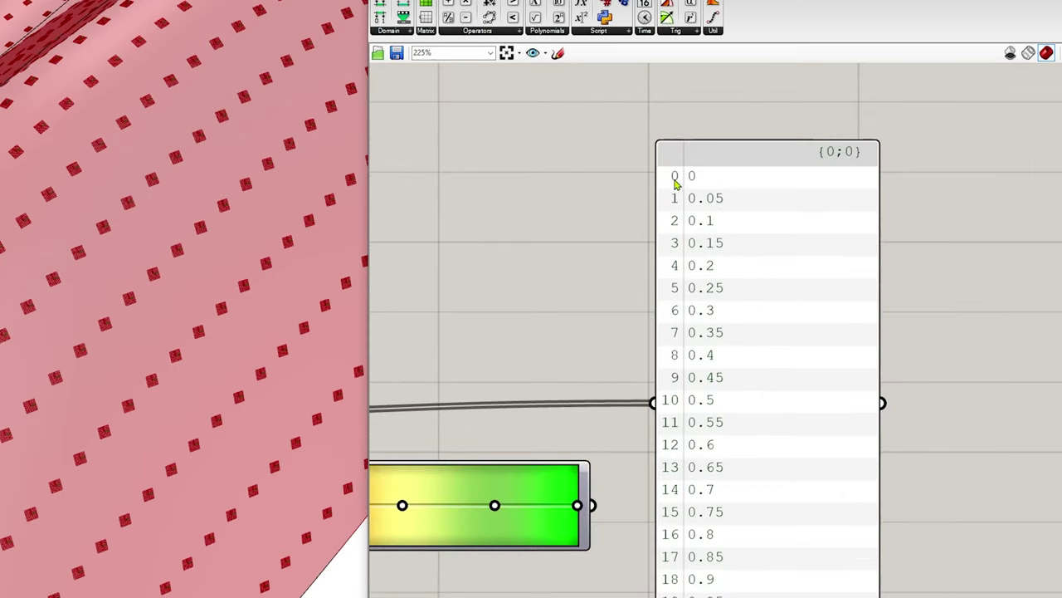
{"action": "right_click_drag", "start_coordinate": [629, 242], "coordinate": [600, 154]}
{"action": "scroll", "coordinate": [600, 154], "scroll_direction": "down", "scroll_amount": 3}
{"action": "left_click_drag", "start_coordinate": [570, 422], "coordinate": [850, 208]}
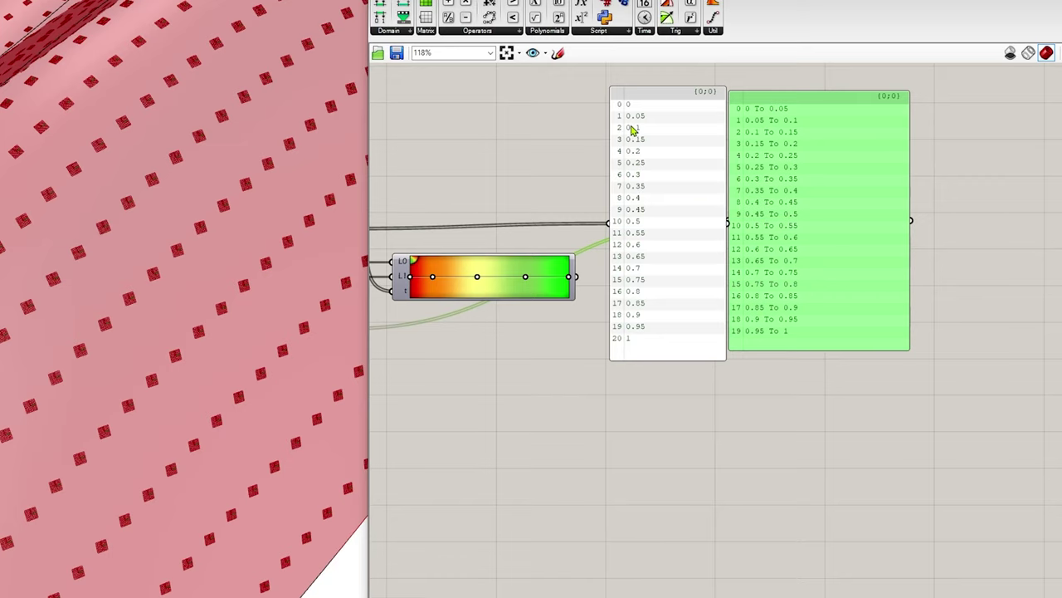
{"action": "scroll", "coordinate": [633, 123], "scroll_direction": "up", "scroll_amount": 4}
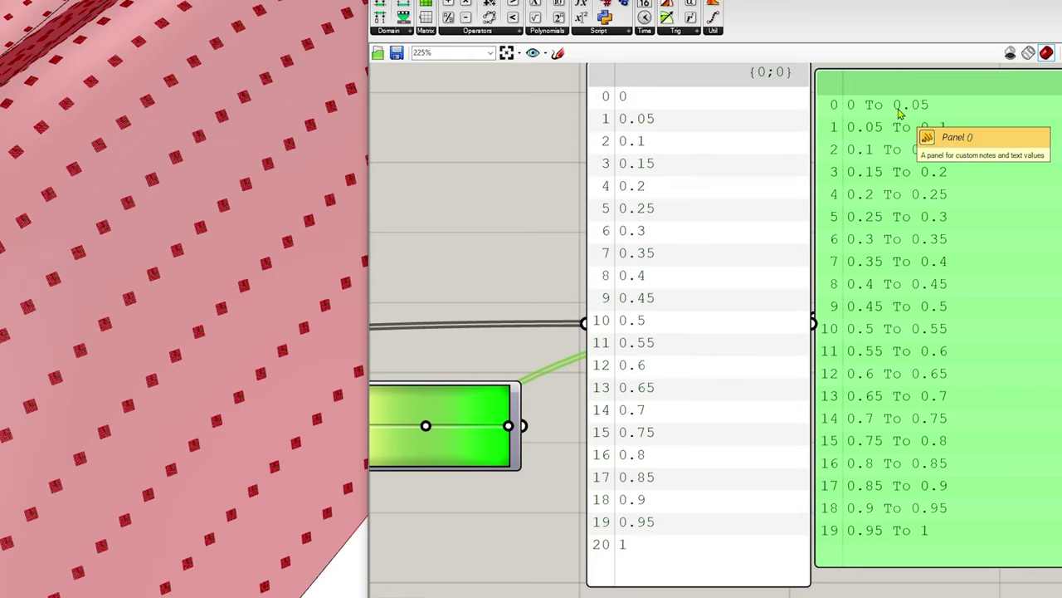
{"action": "scroll", "coordinate": [894, 119], "scroll_direction": "down", "scroll_amount": 2}
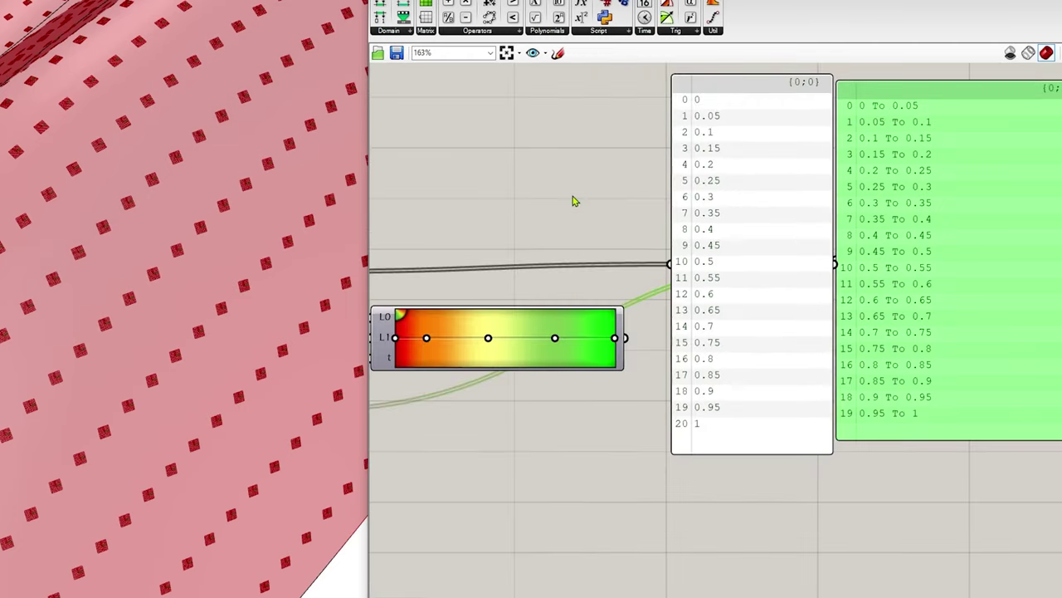
{"action": "right_click_drag", "start_coordinate": [572, 201], "coordinate": [913, 187]}
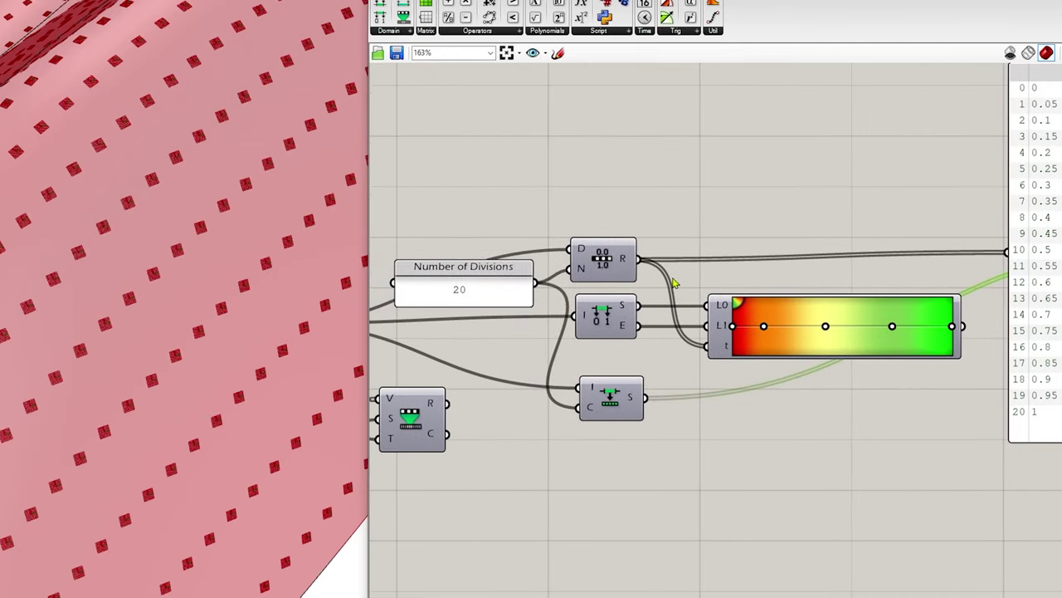
- Apply an x-1 expression to the Range's N step-count input
{"action": "right_click", "coordinate": [581, 270]}
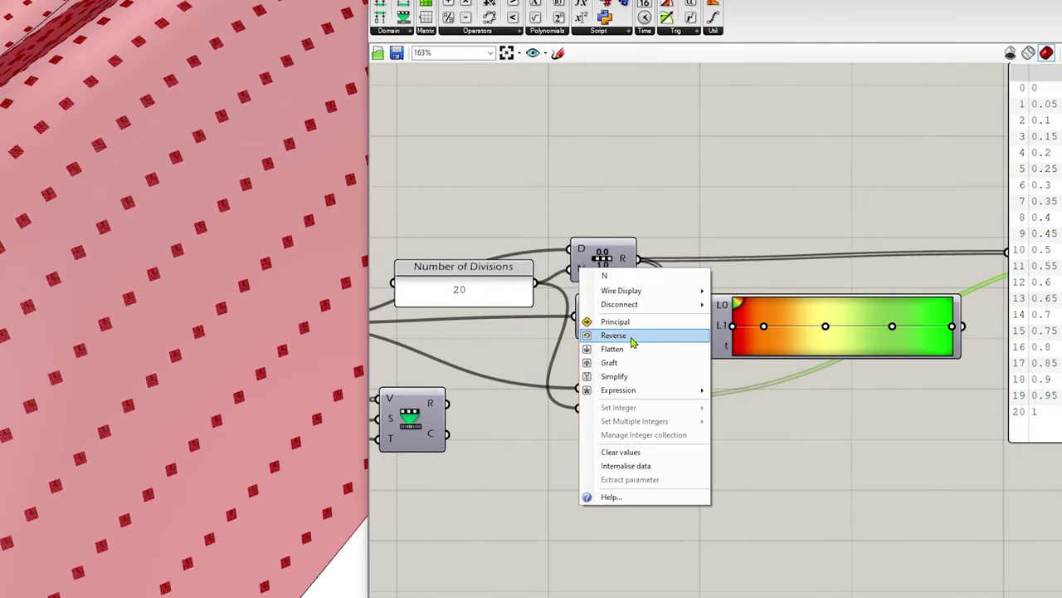
{"action": "mouse_move", "coordinate": [697, 395]}
{"action": "left_click", "coordinate": [770, 405]}
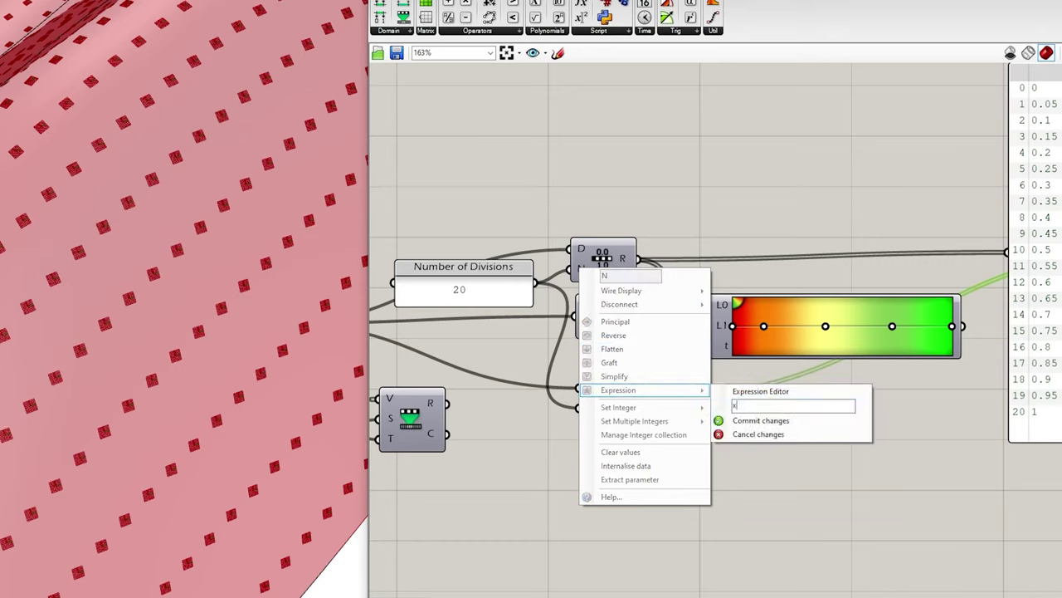
{"action": "left_click", "coordinate": [760, 421]}
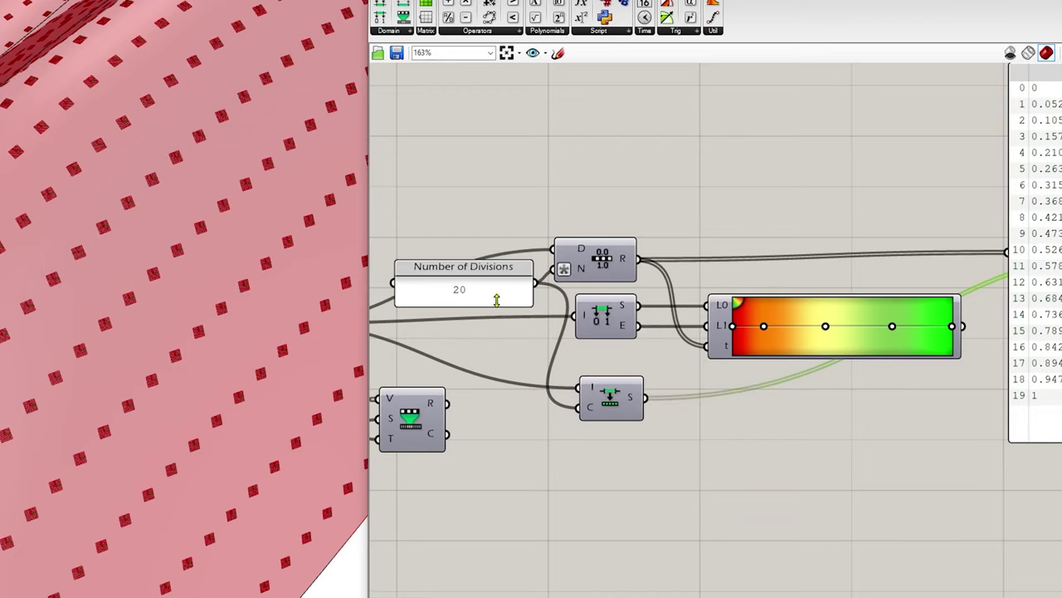
- Revert so Range again lists 21 values from 0 to 1 in 0.05 steps
{"action": "left_click_drag", "start_coordinate": [498, 297], "coordinate": [479, 296]}
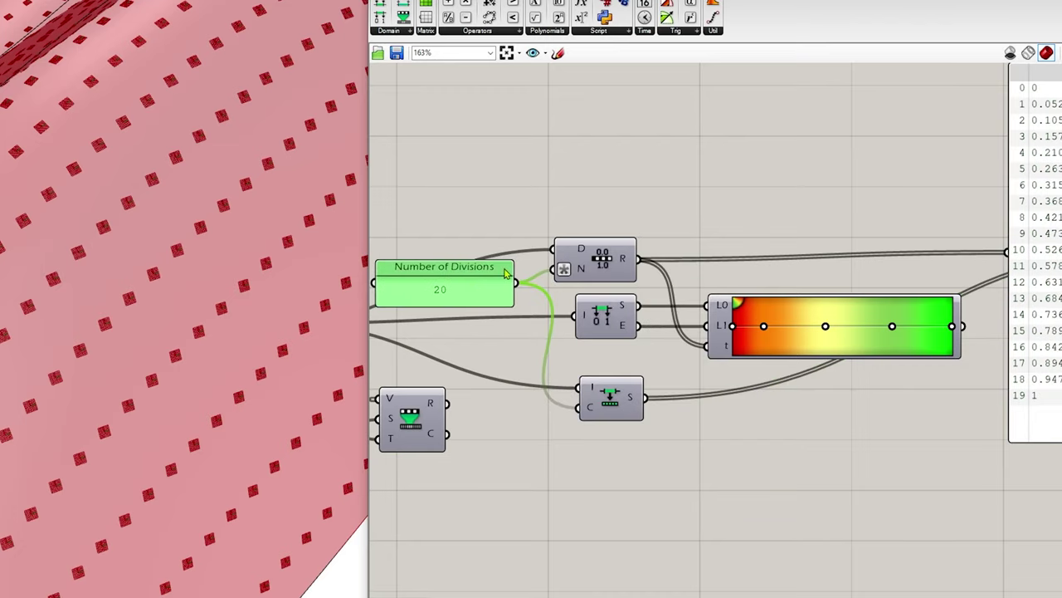
{"action": "scroll", "coordinate": [645, 361], "scroll_direction": "down", "scroll_amount": 2}
{"action": "right_click_drag", "start_coordinate": [840, 392], "coordinate": [676, 389]}
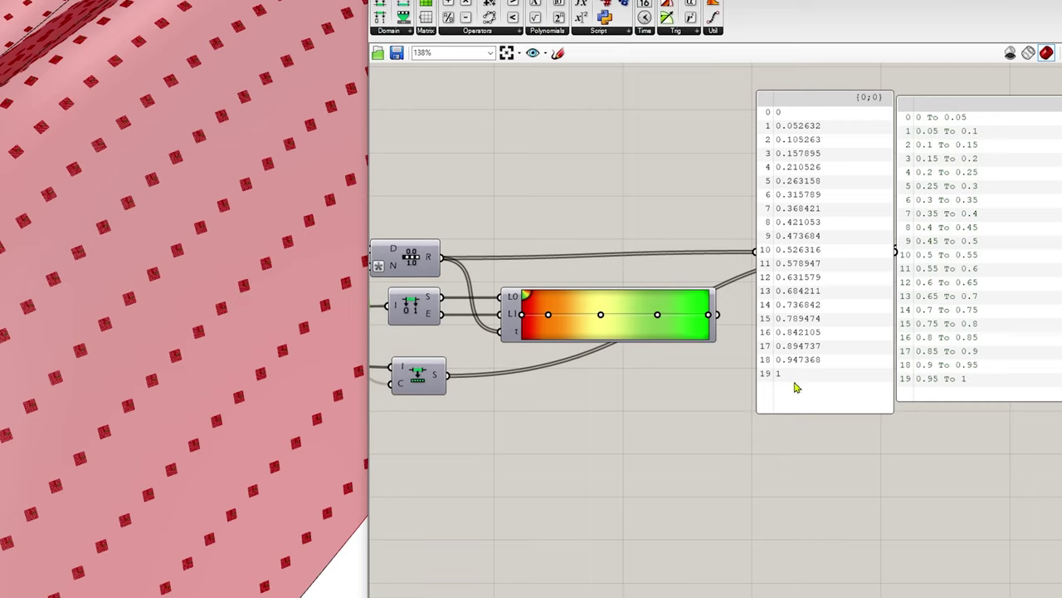
{"action": "right_click_drag", "start_coordinate": [468, 197], "coordinate": [541, 199]}
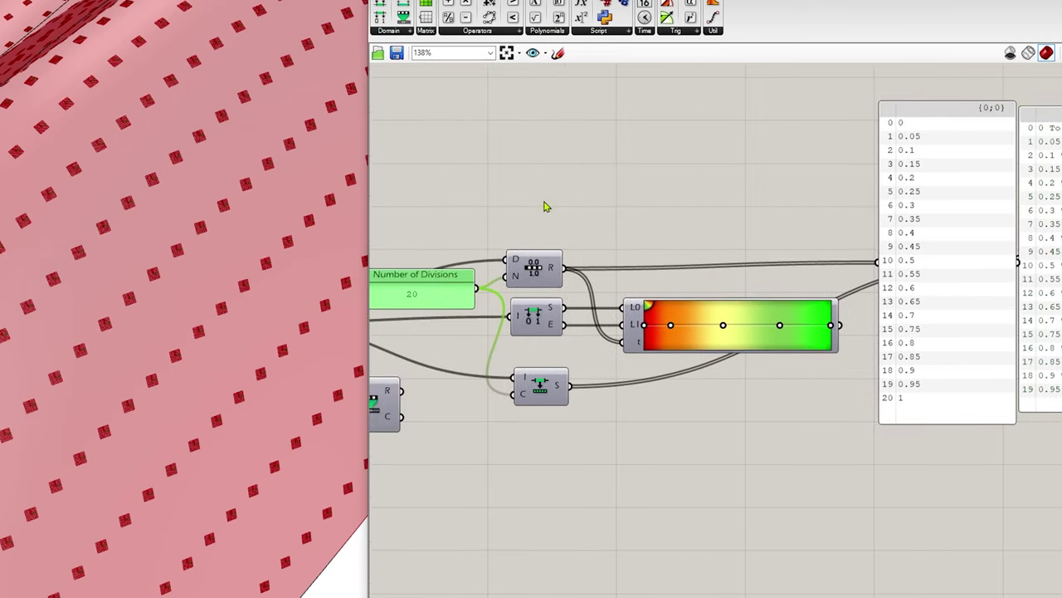
- Add an Addition component to the canvas
{"action": "double_click", "coordinate": [544, 200]}
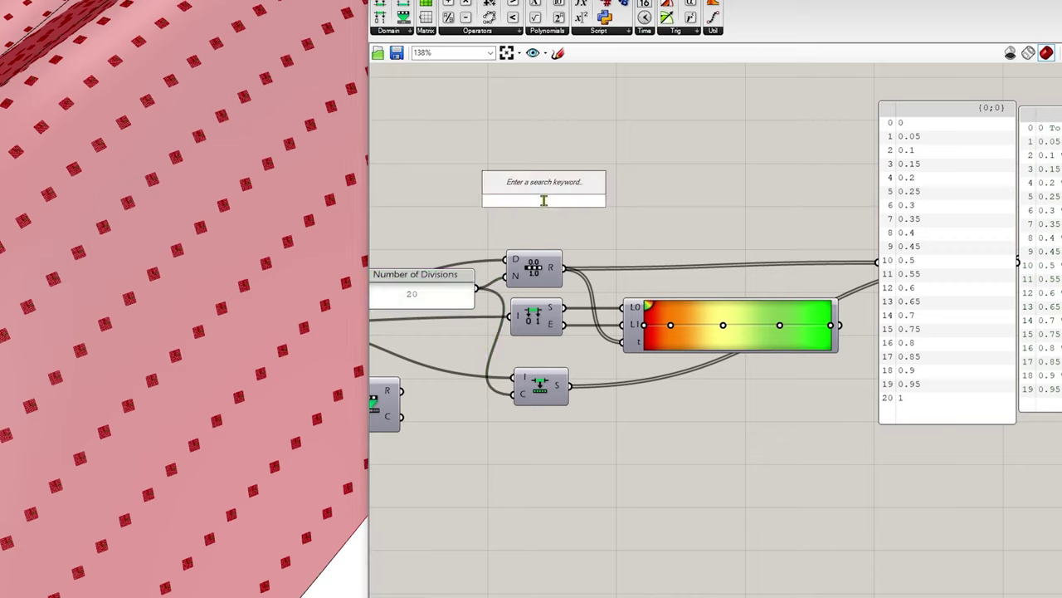
{"action": "type", "text": "addition"}
{"action": "key", "text": "Return"}
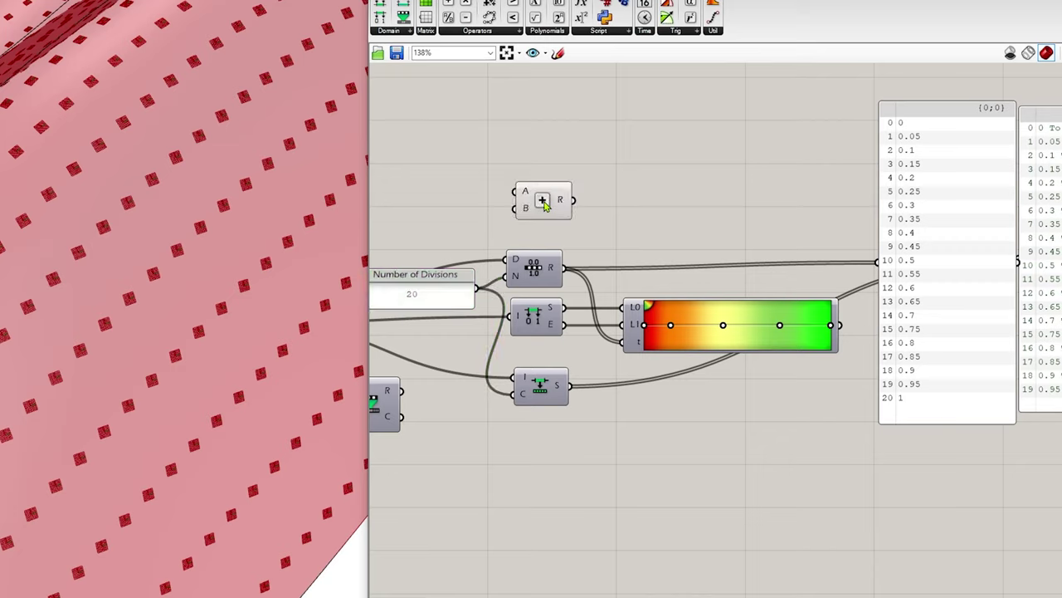
{"action": "left_click_drag", "start_coordinate": [545, 202], "coordinate": [610, 196]}
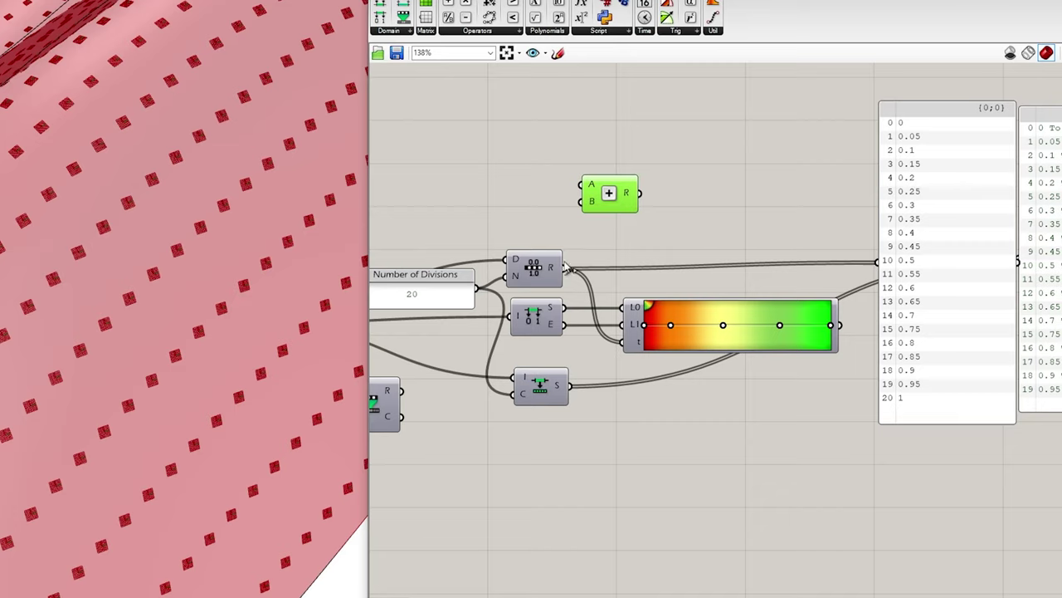
{"action": "left_click_drag", "start_coordinate": [614, 194], "coordinate": [647, 191]}
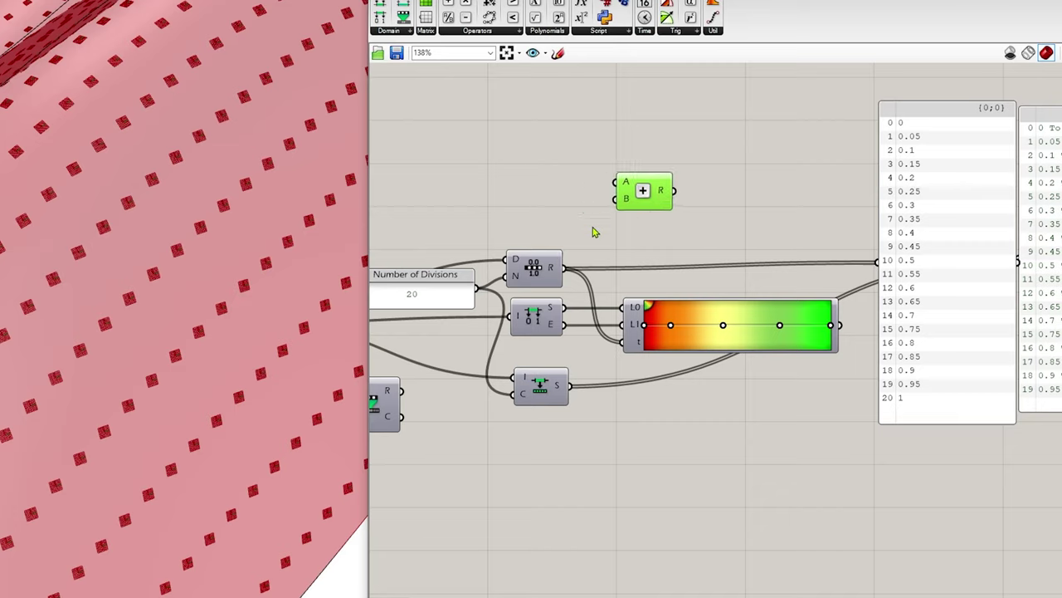
{"action": "left_click", "coordinate": [547, 181]}
- Add a List Item fed by the range values, with a second +1 output
{"action": "double_click", "coordinate": [547, 181]}
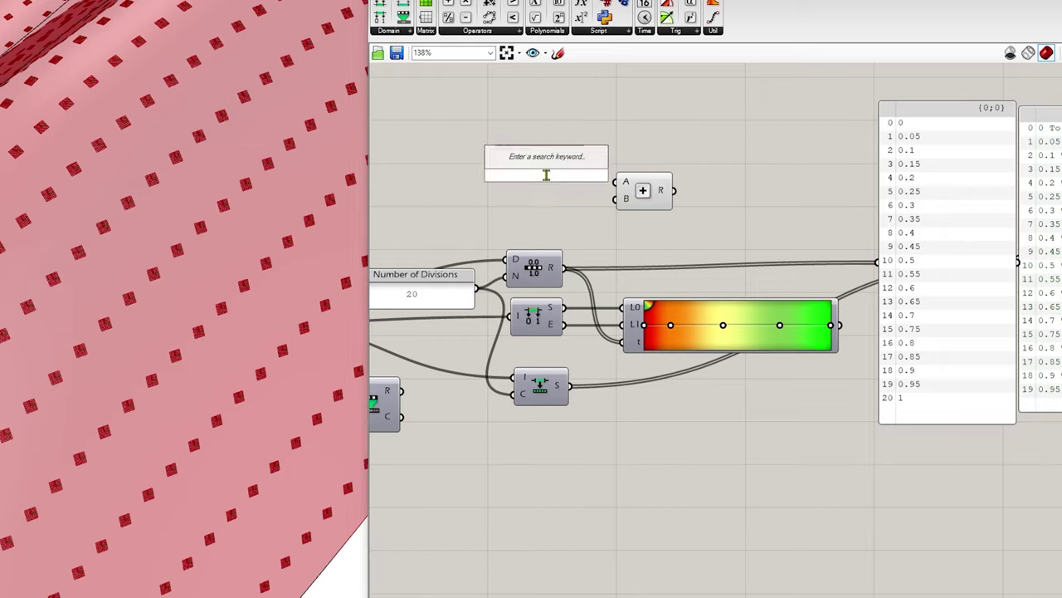
{"action": "type", "text": "item"}
{"action": "key", "text": "Return"}
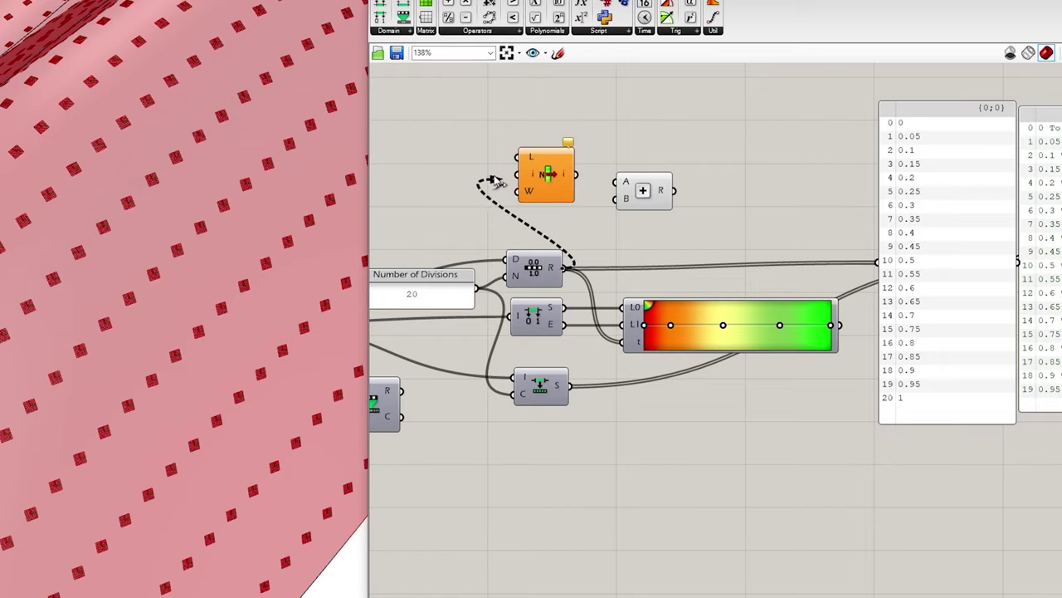
{"action": "left_click_drag", "start_coordinate": [496, 176], "coordinate": [517, 157]}
{"action": "scroll", "coordinate": [564, 187], "scroll_direction": "up", "scroll_amount": 4}
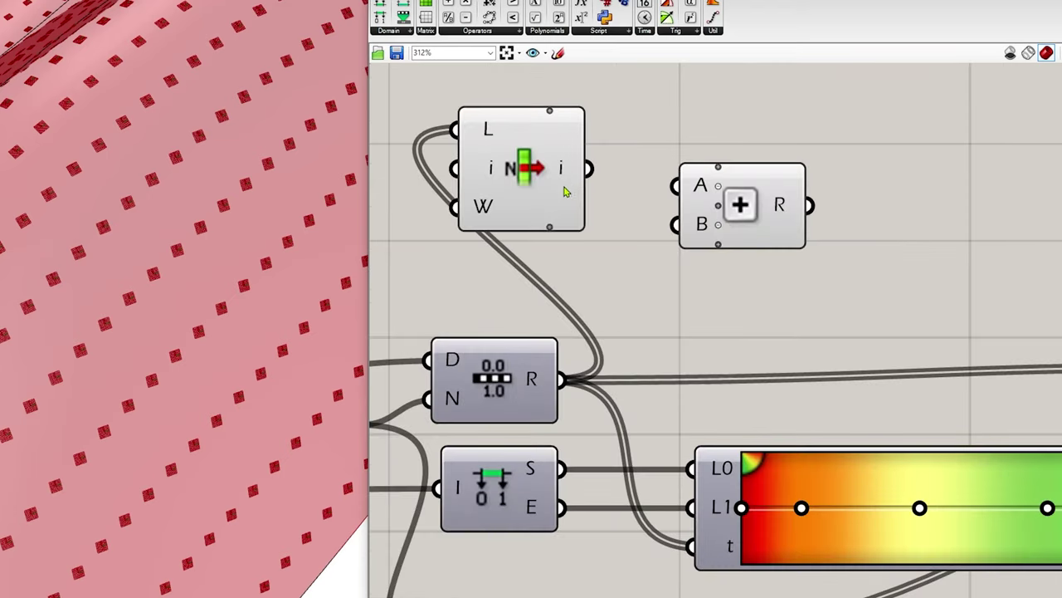
{"action": "left_click", "coordinate": [550, 227]}
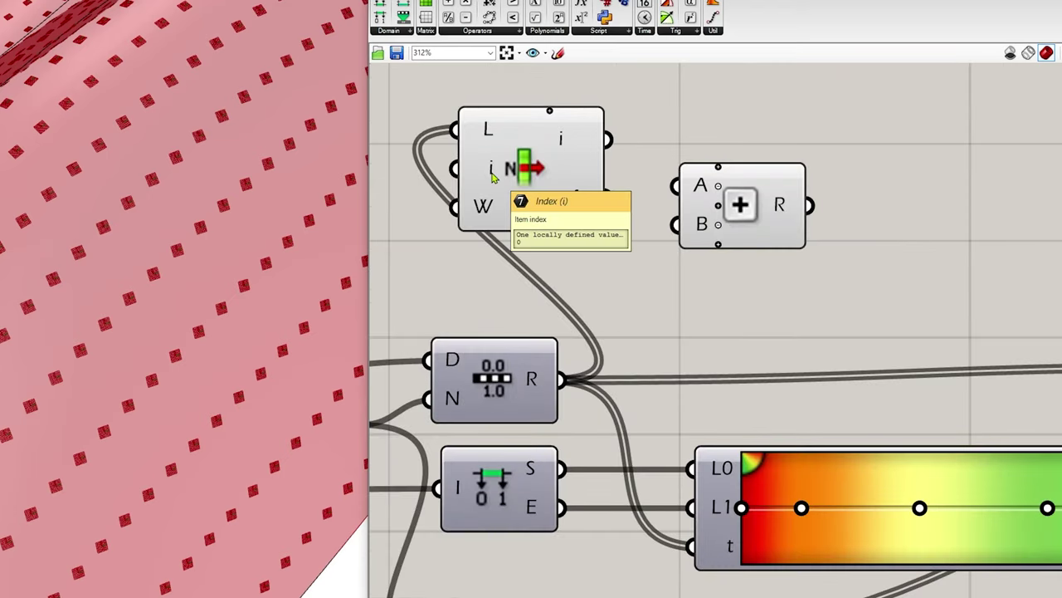
{"action": "scroll", "coordinate": [492, 177], "scroll_direction": "down", "scroll_amount": 2}
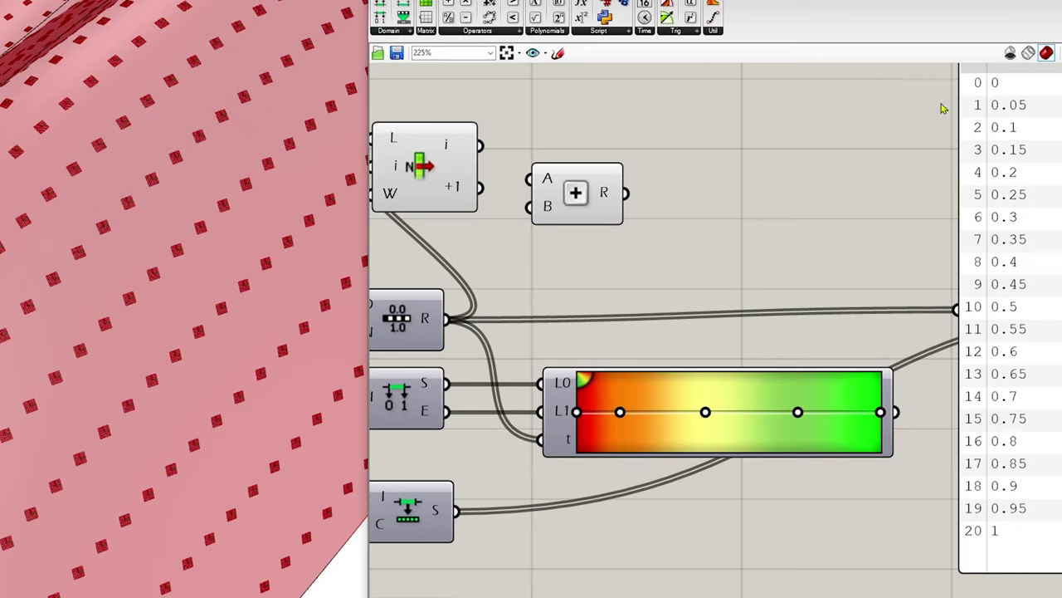
{"action": "scroll", "coordinate": [453, 196], "scroll_direction": "up", "scroll_amount": 3}
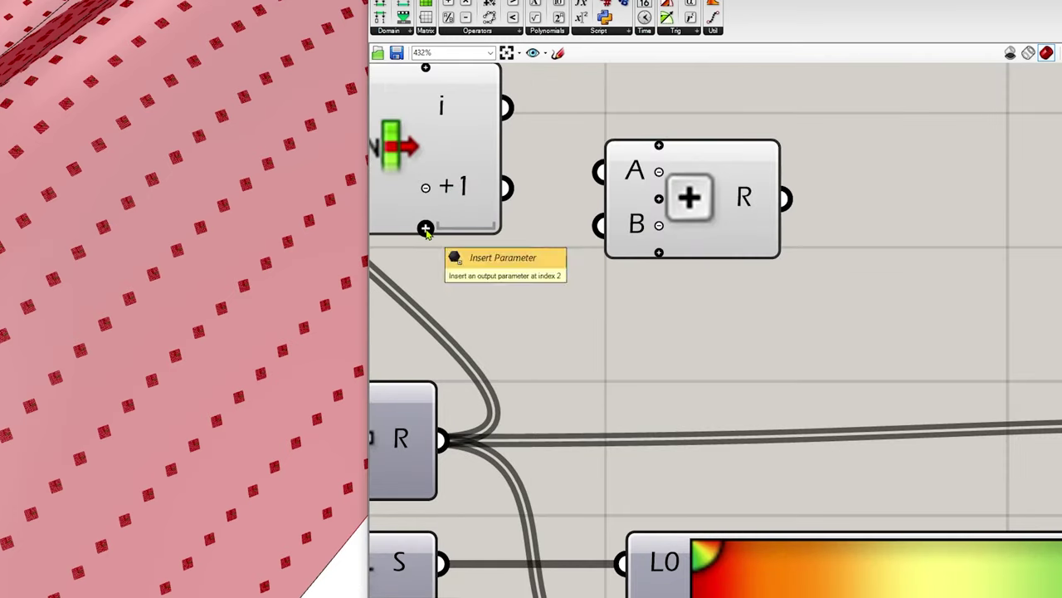
{"action": "scroll", "coordinate": [437, 223], "scroll_direction": "down", "scroll_amount": 3}
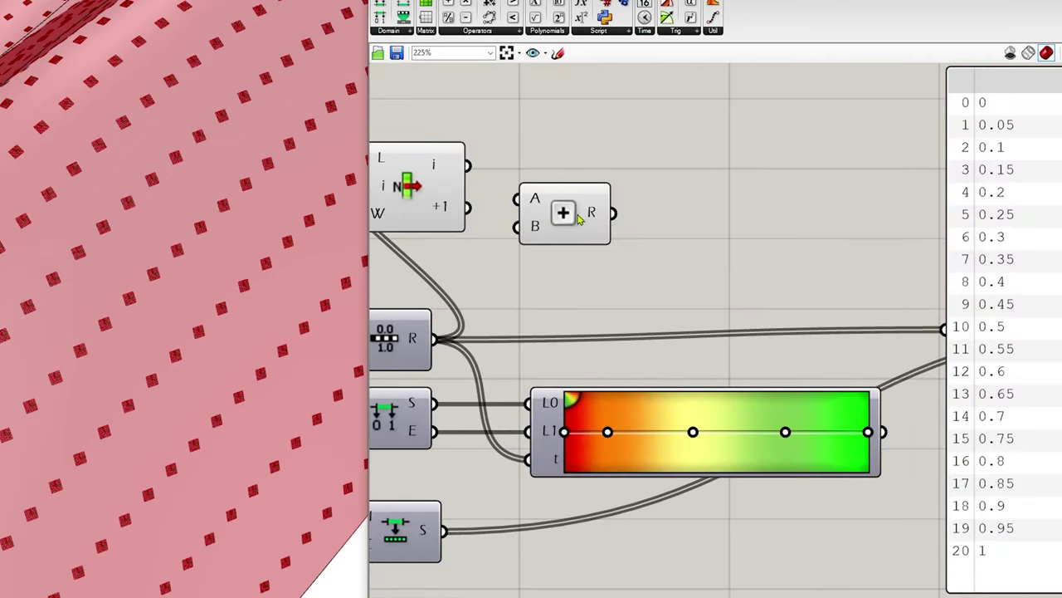
{"action": "scroll", "coordinate": [571, 218], "scroll_direction": "down", "scroll_amount": 1}
- Subtract List Item's i value from its +1 value to get the range step
{"action": "left_click_drag", "start_coordinate": [571, 217], "coordinate": [624, 206]}
{"action": "double_click", "coordinate": [561, 185]}
{"action": "mouse_move", "coordinate": [483, 173]}
{"action": "left_mouse_down"}
{"action": "mouse_move", "coordinate": [585, 189]}
{"action": "mouse_move", "coordinate": [480, 213]}
{"action": "left_mouse_up"}
{"action": "left_click_drag", "start_coordinate": [585, 195], "coordinate": [660, 200]}
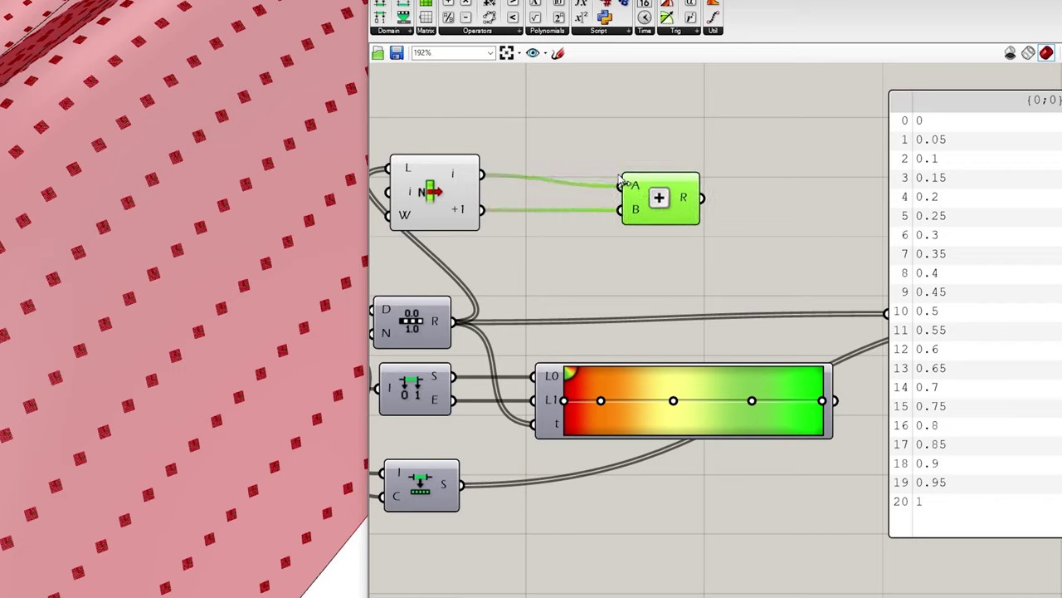
{"action": "double_click", "coordinate": [572, 146]}
{"action": "type", "text": "-"}
{"action": "key", "text": "Return"}
{"action": "left_click_drag", "start_coordinate": [482, 210], "coordinate": [535, 133]}
{"action": "left_click_drag", "start_coordinate": [483, 175], "coordinate": [541, 166]}
{"action": "left_click_drag", "start_coordinate": [652, 198], "coordinate": [694, 199]}
{"action": "left_click_drag", "start_coordinate": [586, 166], "coordinate": [586, 184]}
- Add a Division component and a panel holding the value 2
{"action": "double_click", "coordinate": [649, 124]}
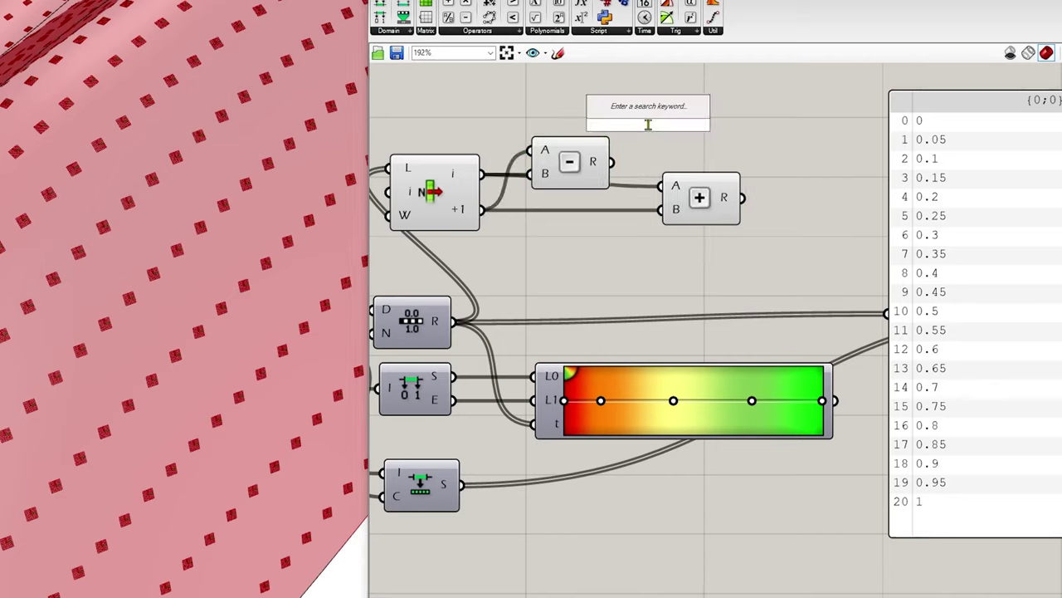
{"action": "type", "text": "/"}
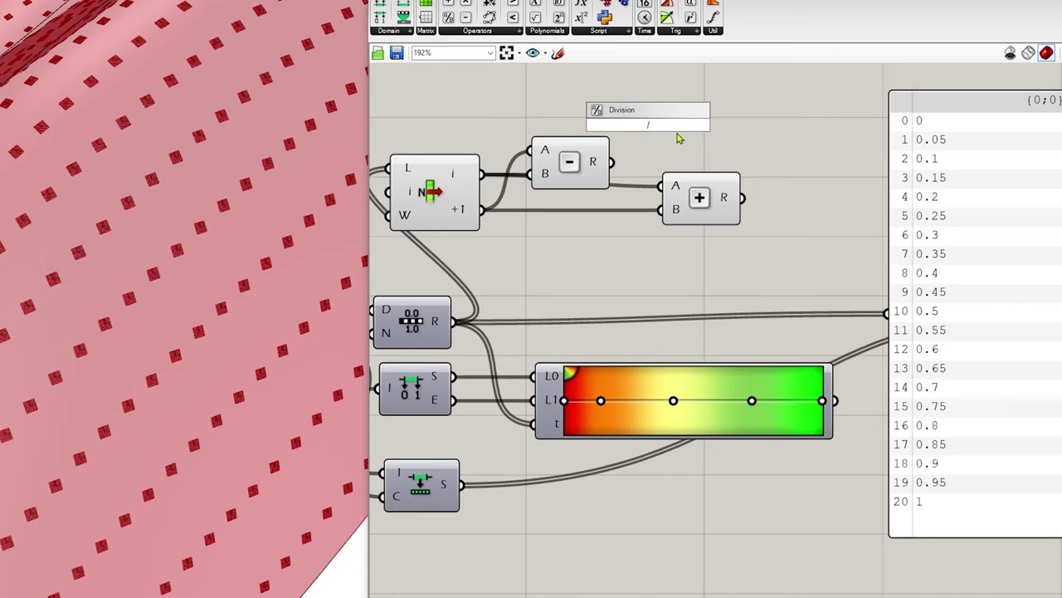
{"action": "key", "text": "Return"}
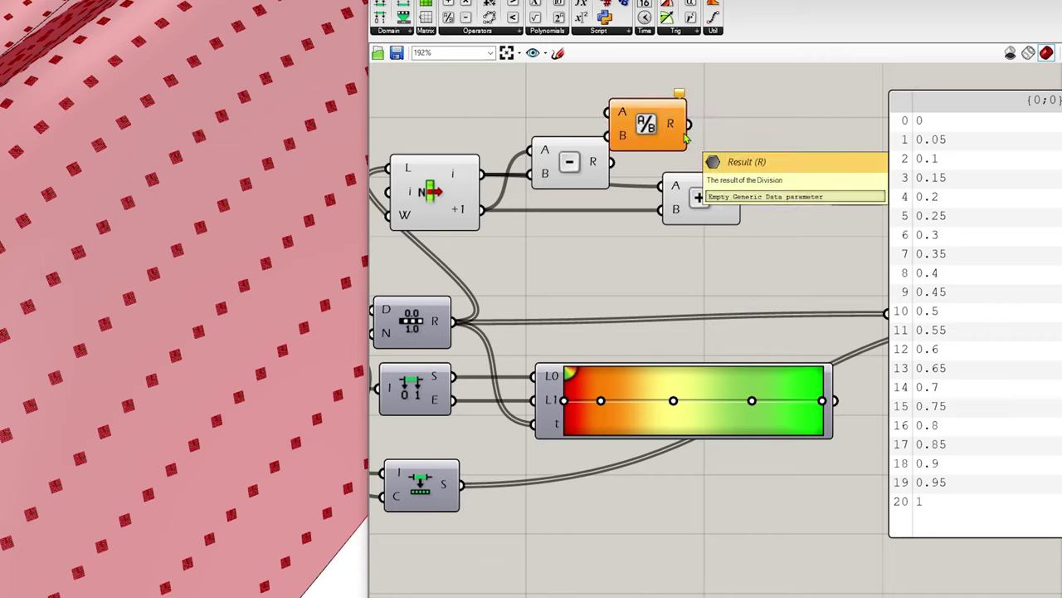
{"action": "left_click_drag", "start_coordinate": [650, 130], "coordinate": [707, 132]}
{"action": "left_click", "coordinate": [626, 122]}
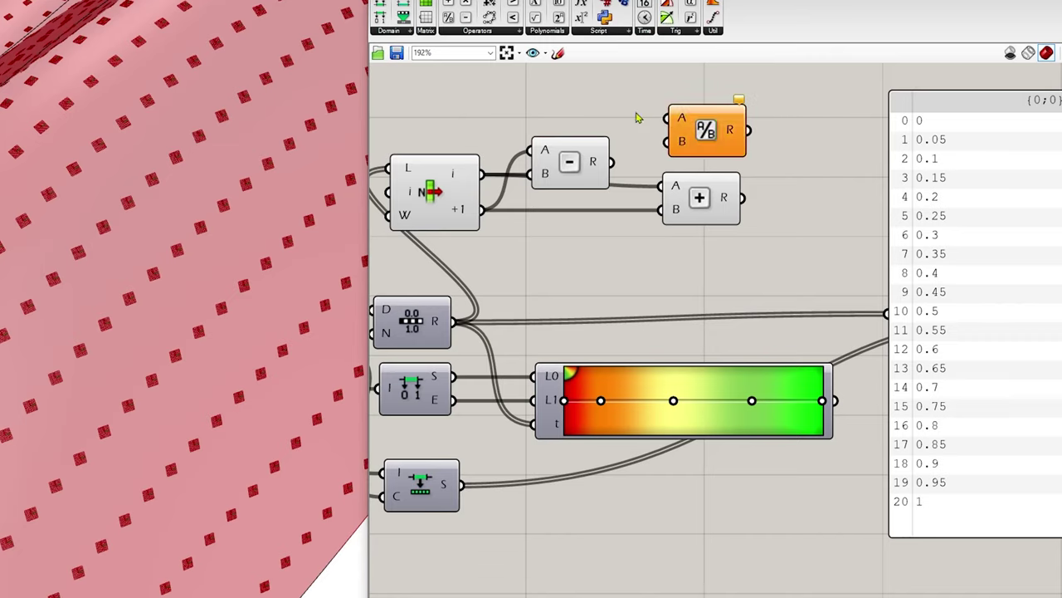
{"action": "double_click", "coordinate": [555, 117]}
{"action": "type", "text": "\"1"}
{"action": "key", "text": "Return"}
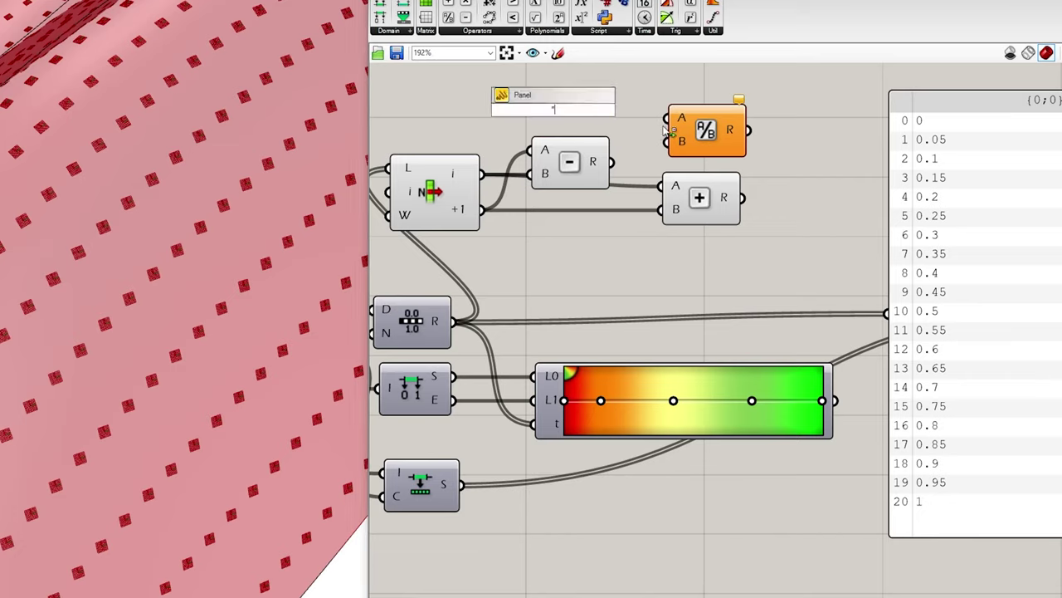
{"action": "type", "text": "2"}
{"action": "key", "text": "Return"}
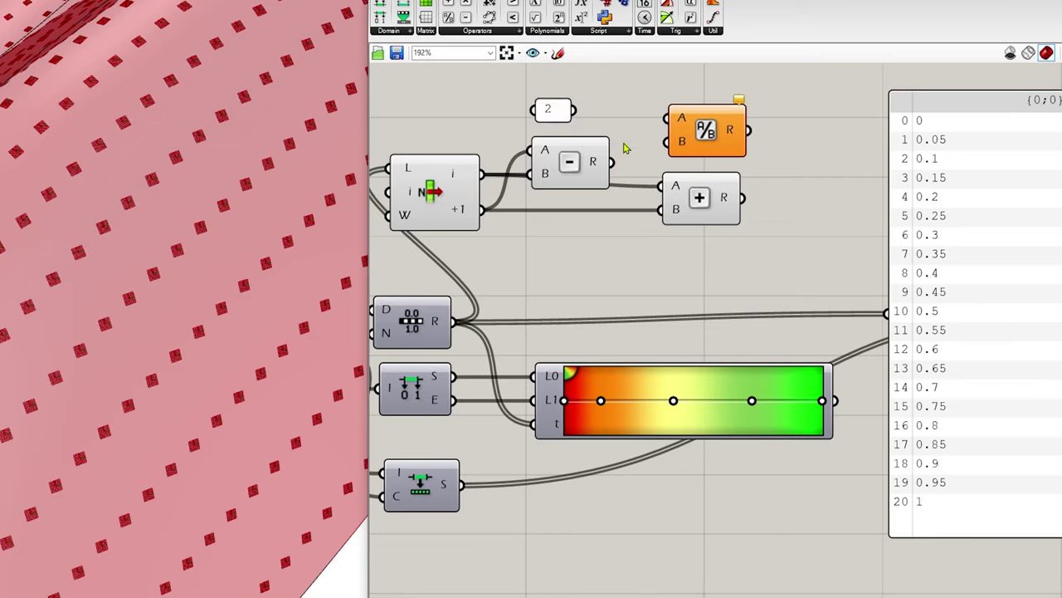
- Divide the subtraction result by 2 to get the half-step
{"action": "left_click_drag", "start_coordinate": [613, 162], "coordinate": [669, 118]}
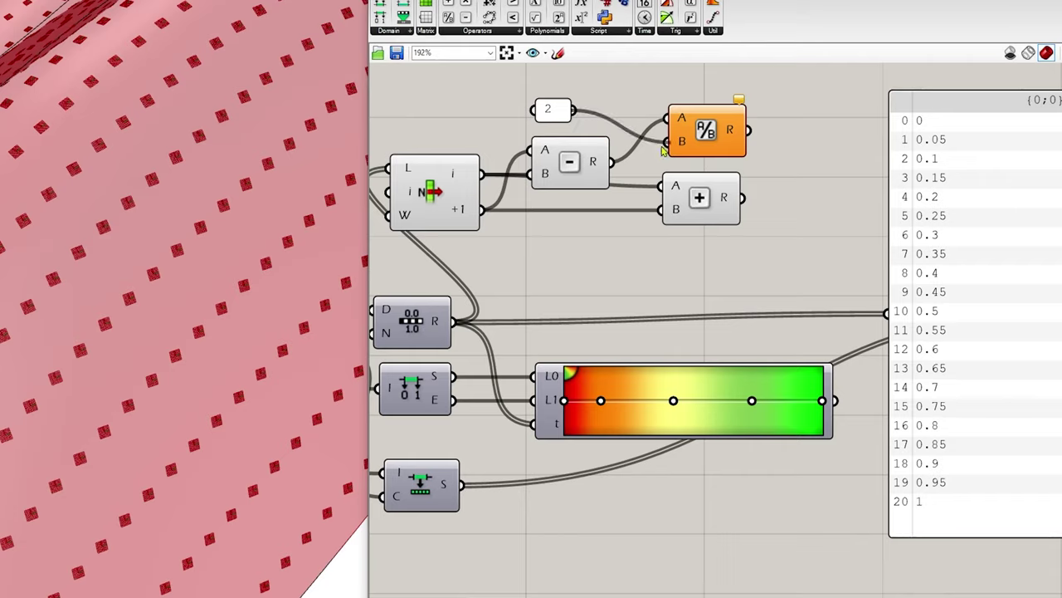
{"action": "left_click_drag", "start_coordinate": [573, 110], "coordinate": [669, 141]}
{"action": "left_click_drag", "start_coordinate": [555, 112], "coordinate": [595, 124]}
{"action": "left_click_drag", "start_coordinate": [712, 136], "coordinate": [886, 312]}
{"action": "left_click_drag", "start_coordinate": [712, 134], "coordinate": [720, 123]}
- Add the half-step to the range values and show the result, 0.025 to 1.025, in the panel
{"action": "left_click_drag", "start_coordinate": [706, 212], "coordinate": [793, 225]}
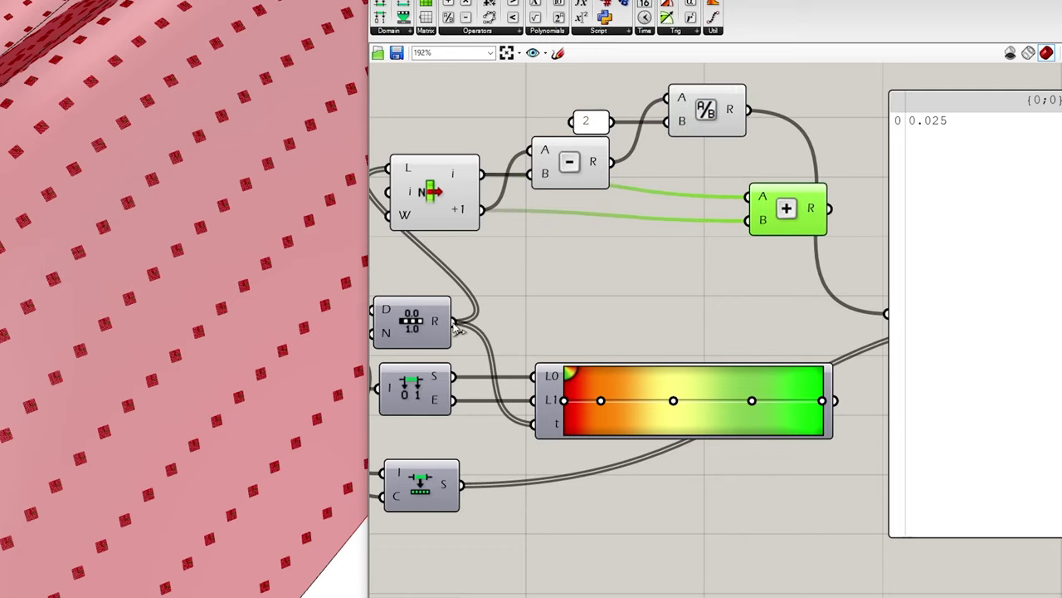
{"action": "left_click_drag", "start_coordinate": [453, 321], "coordinate": [758, 198], "text": "shift"}
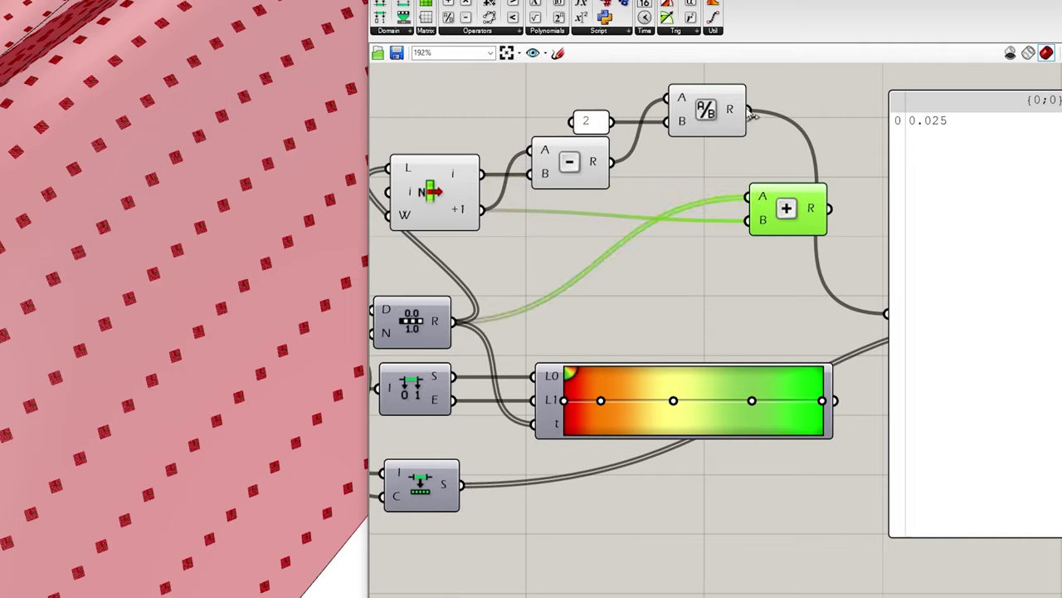
{"action": "left_click_drag", "start_coordinate": [751, 116], "coordinate": [758, 220]}
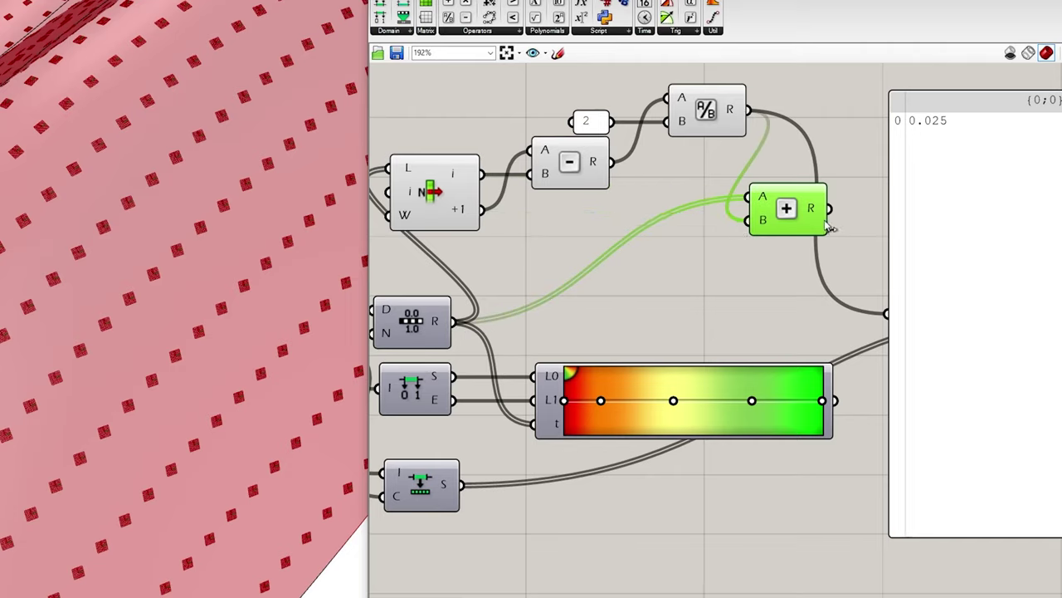
{"action": "left_click_drag", "start_coordinate": [829, 208], "coordinate": [887, 314]}
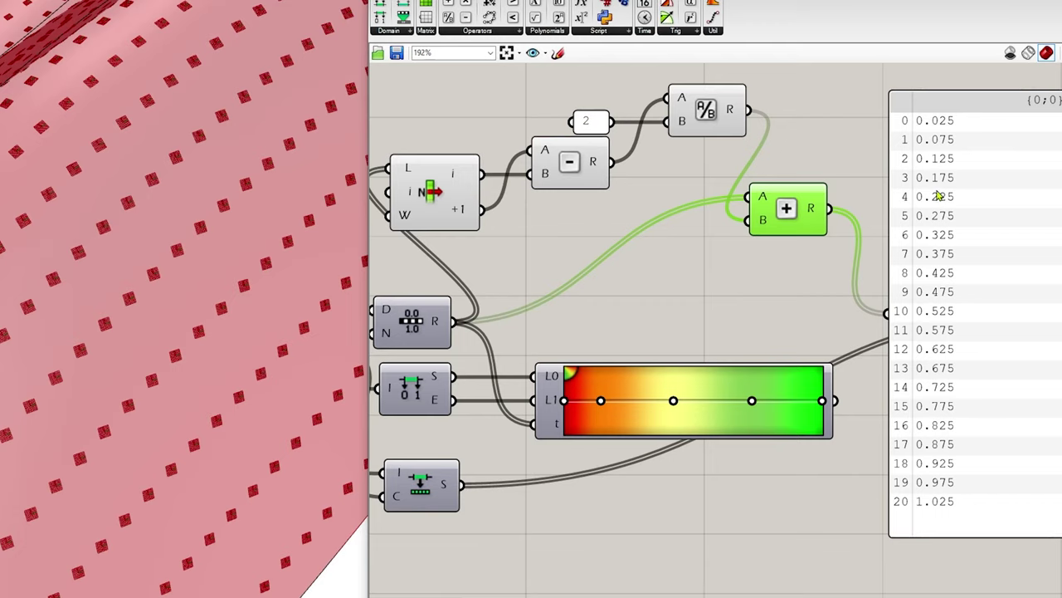
{"action": "scroll", "coordinate": [929, 197], "scroll_direction": "down", "scroll_amount": 2}
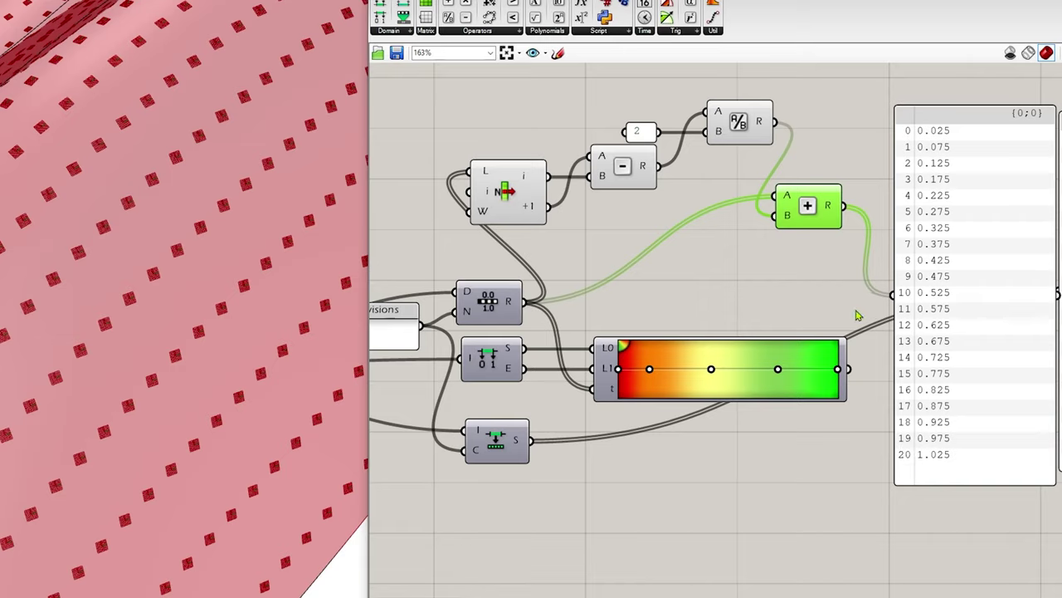
- Add a Cull Index component from Sets > Sequence beside the Addition
{"action": "left_click_drag", "start_coordinate": [969, 222], "coordinate": [1037, 208]}
{"action": "right_click_drag", "start_coordinate": [903, 184], "coordinate": [739, 211]}
{"action": "double_click", "coordinate": [645, 287]}
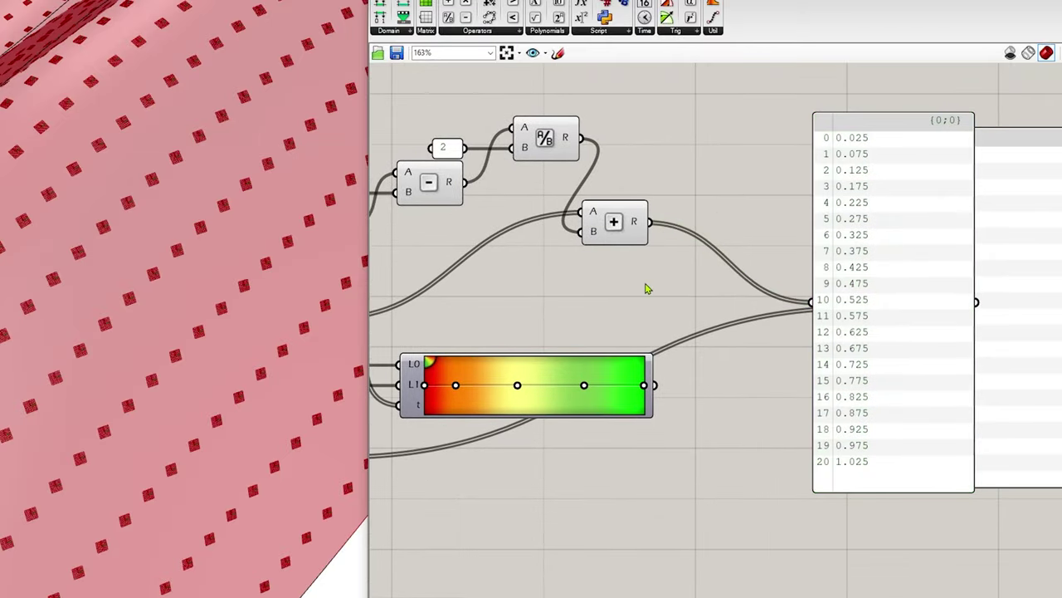
{"action": "type", "text": "remo"}
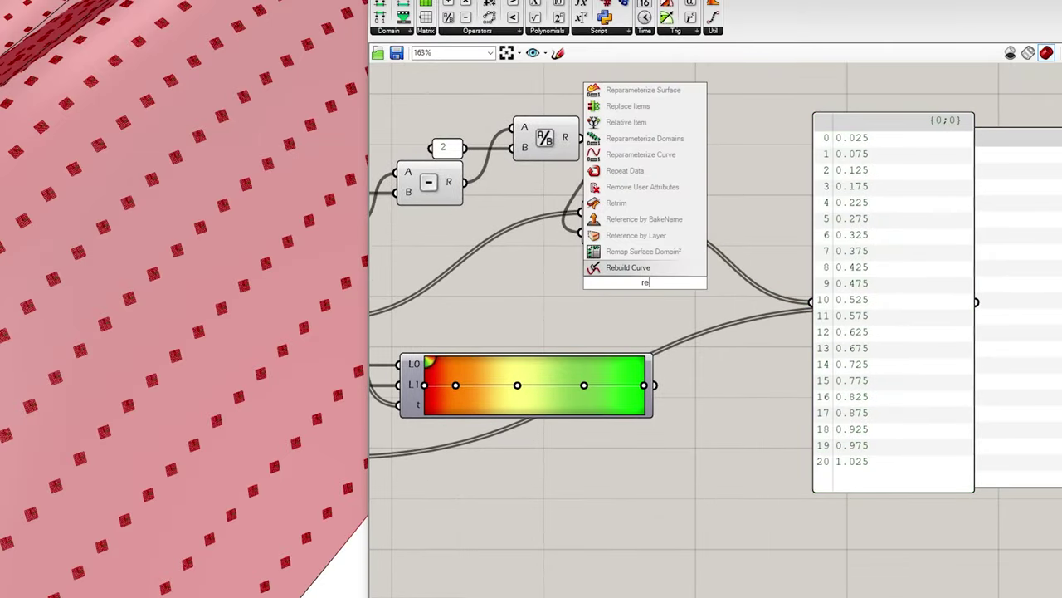
{"action": "type", "text": "v"}
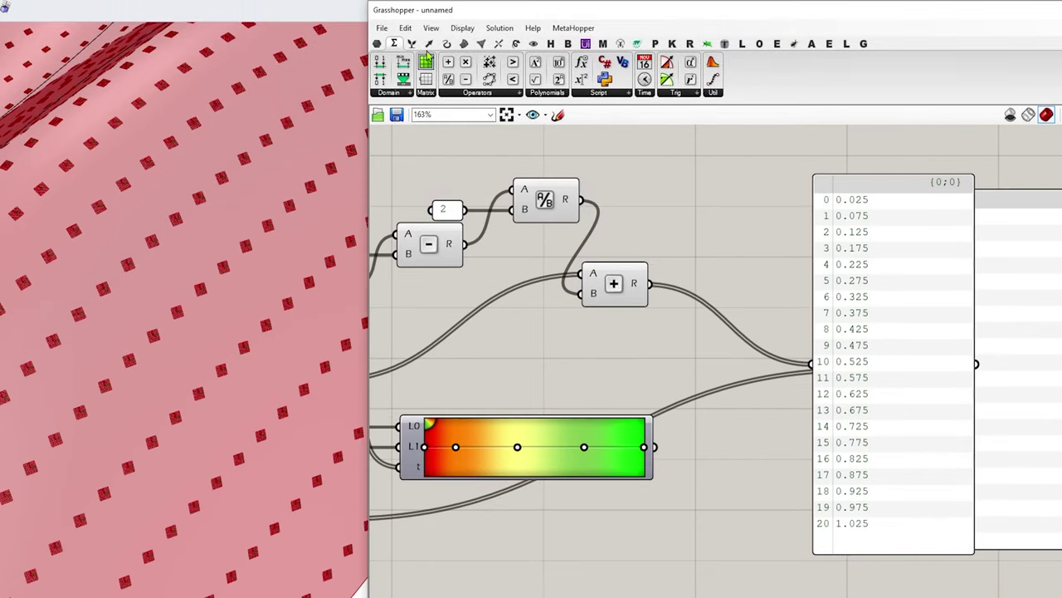
{"action": "left_click", "coordinate": [412, 44]}
{"action": "left_click", "coordinate": [596, 94]}
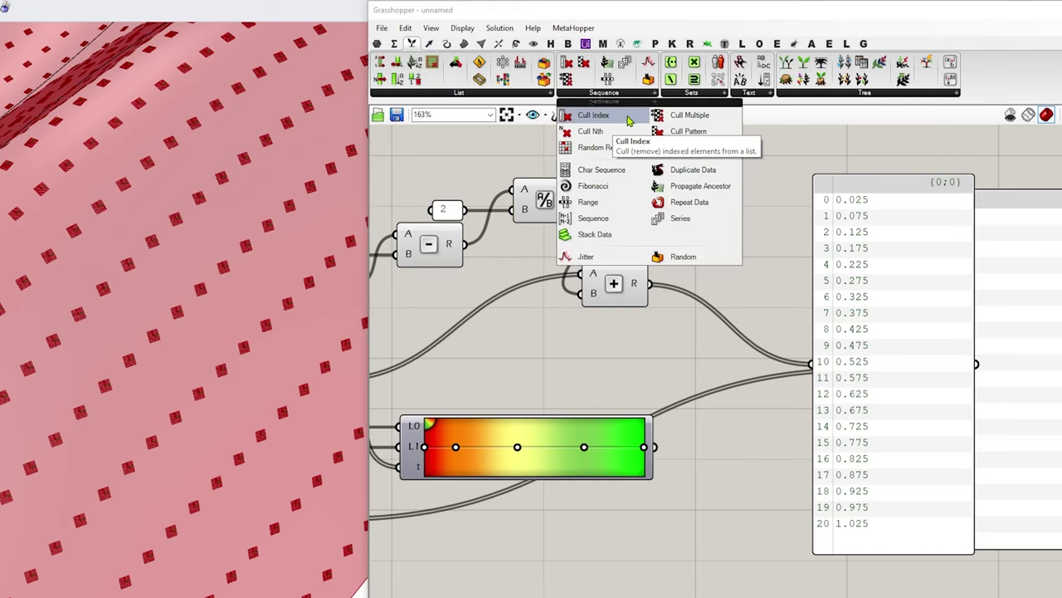
{"action": "left_click", "coordinate": [627, 121]}
{"action": "left_click", "coordinate": [711, 225]}
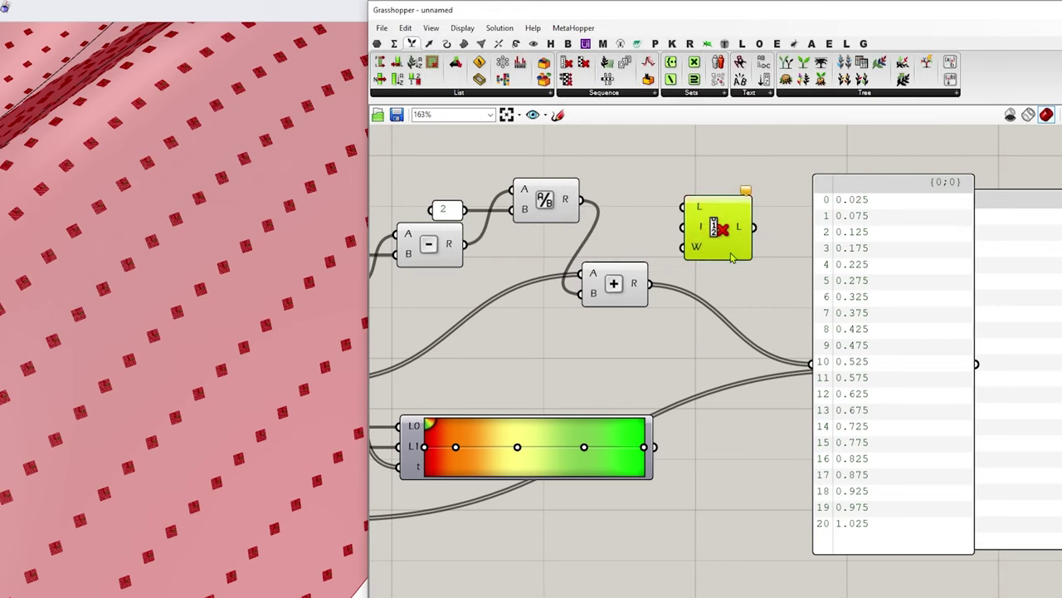
{"action": "left_click_drag", "start_coordinate": [736, 217], "coordinate": [764, 289]}
- Cull the Last Index from the Addition results, sending the 20 values to the panel
{"action": "double_click", "coordinate": [640, 341]}
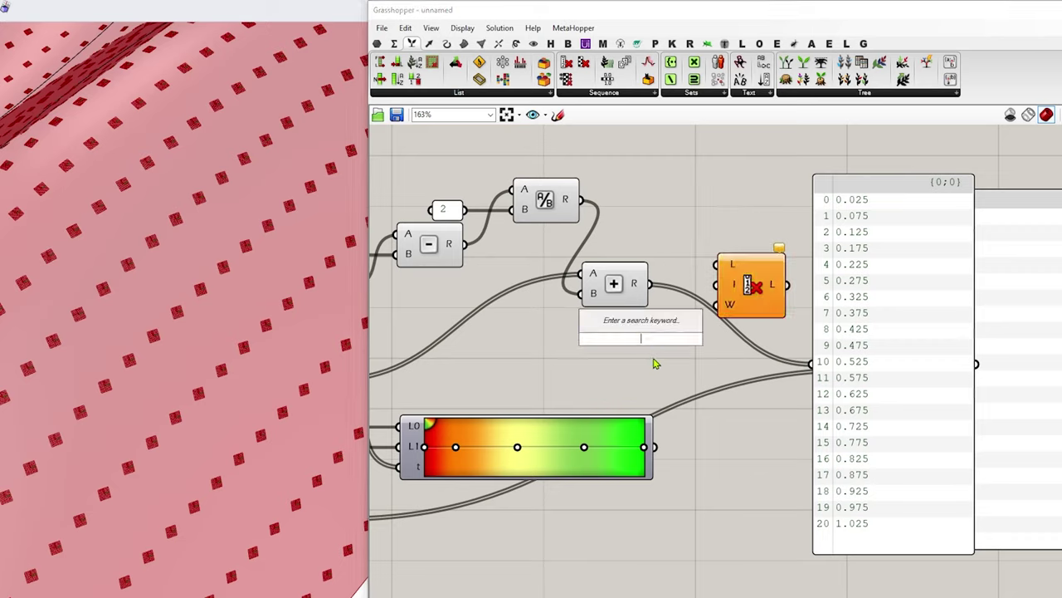
{"action": "type", "text": "las"}
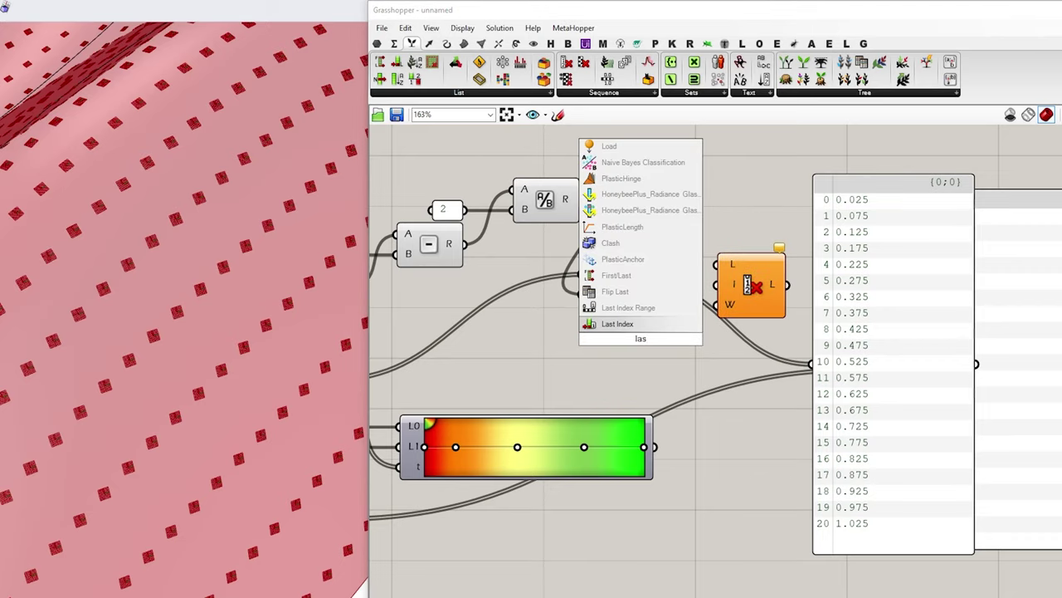
{"action": "key", "text": "Return"}
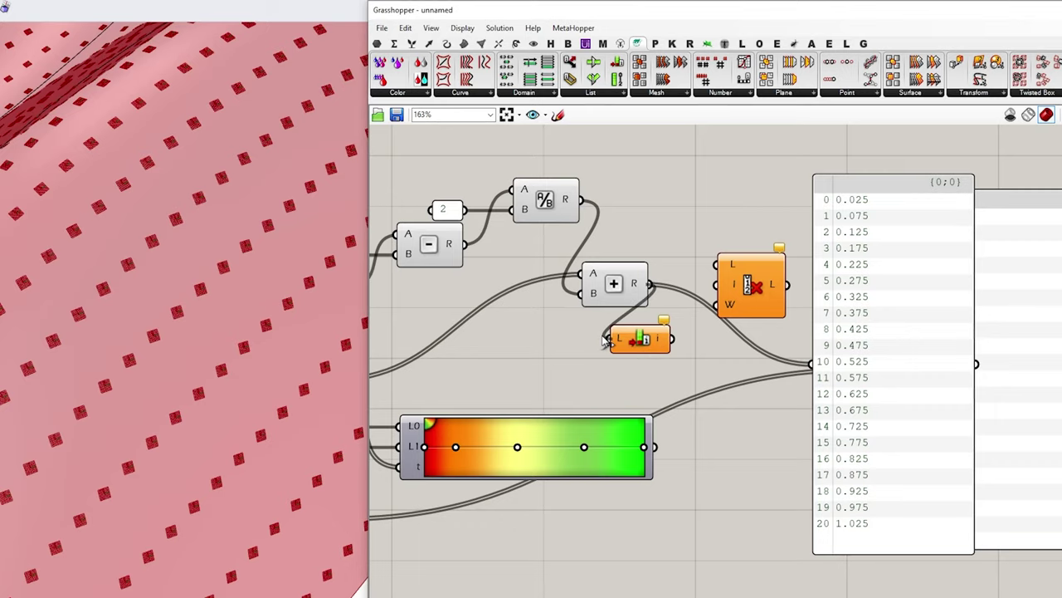
{"action": "left_click_drag", "start_coordinate": [674, 338], "coordinate": [812, 363]}
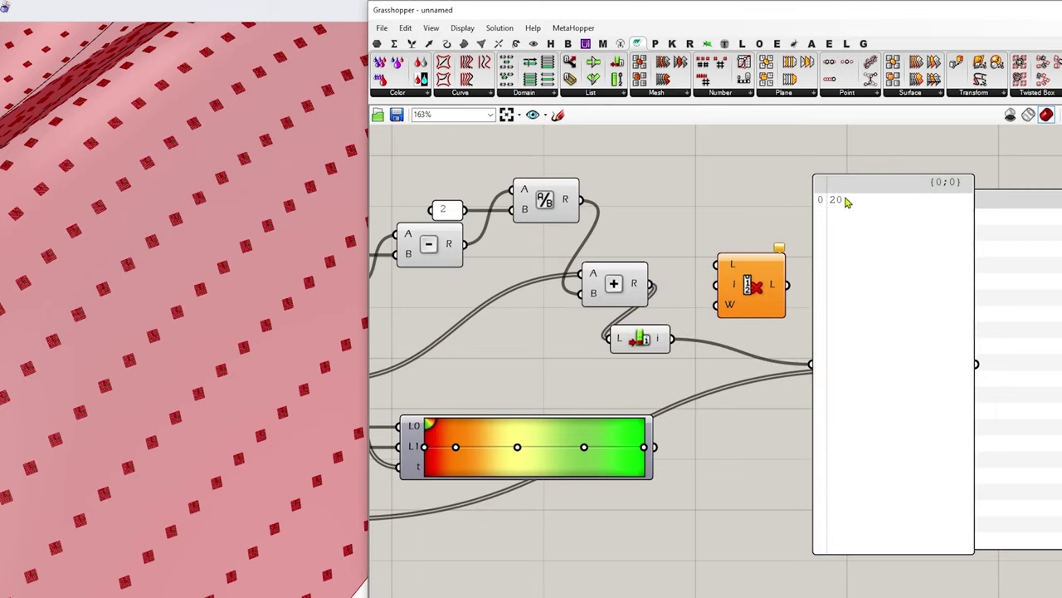
{"action": "scroll", "coordinate": [607, 398], "scroll_direction": "down", "scroll_amount": 2}
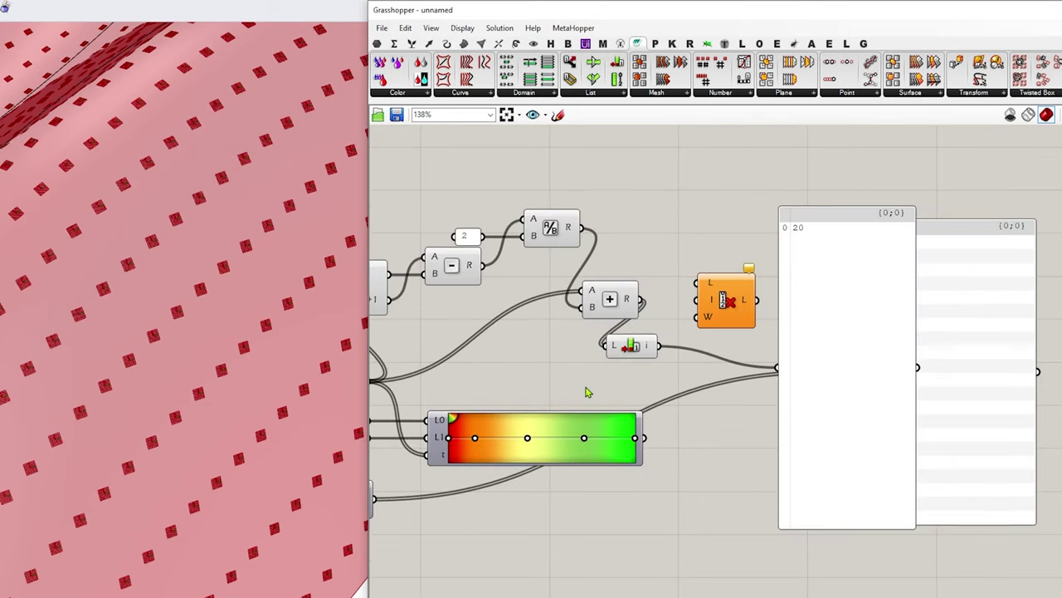
{"action": "scroll", "coordinate": [632, 353], "scroll_direction": "up", "scroll_amount": 2}
{"action": "right_click_drag", "start_coordinate": [731, 309], "coordinate": [618, 332]}
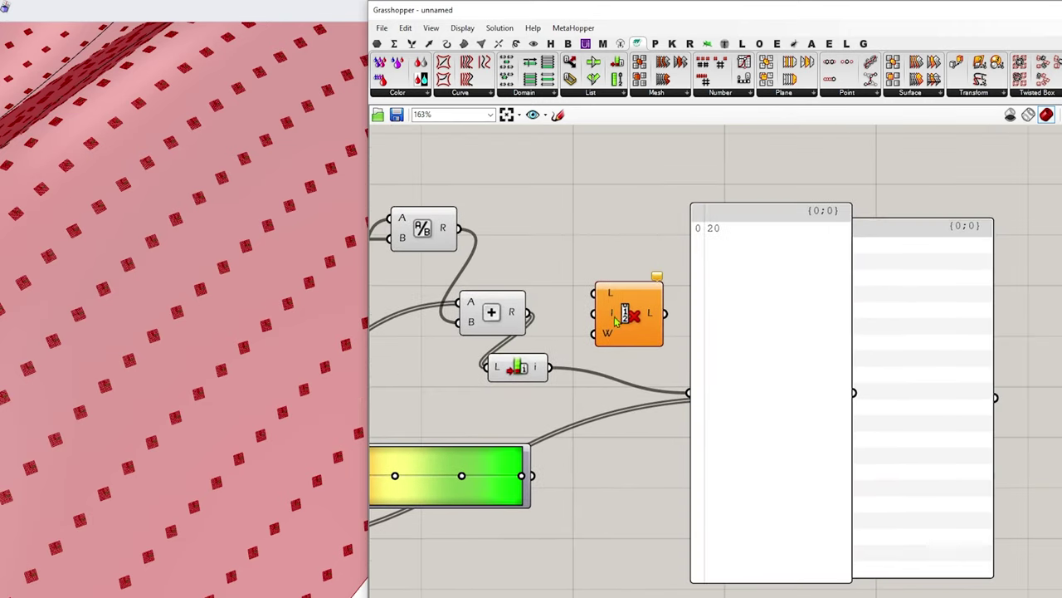
{"action": "left_click_drag", "start_coordinate": [619, 333], "coordinate": [634, 356]}
{"action": "left_click_drag", "start_coordinate": [549, 367], "coordinate": [610, 336]}
{"action": "left_click_drag", "start_coordinate": [529, 312], "coordinate": [610, 315]}
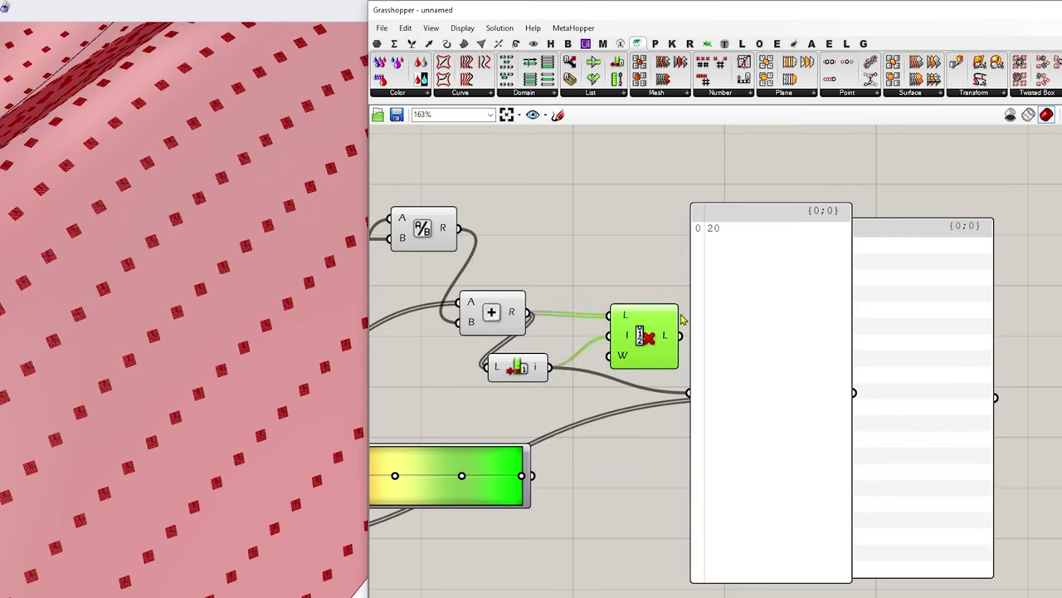
{"action": "left_click_drag", "start_coordinate": [676, 338], "coordinate": [686, 390]}
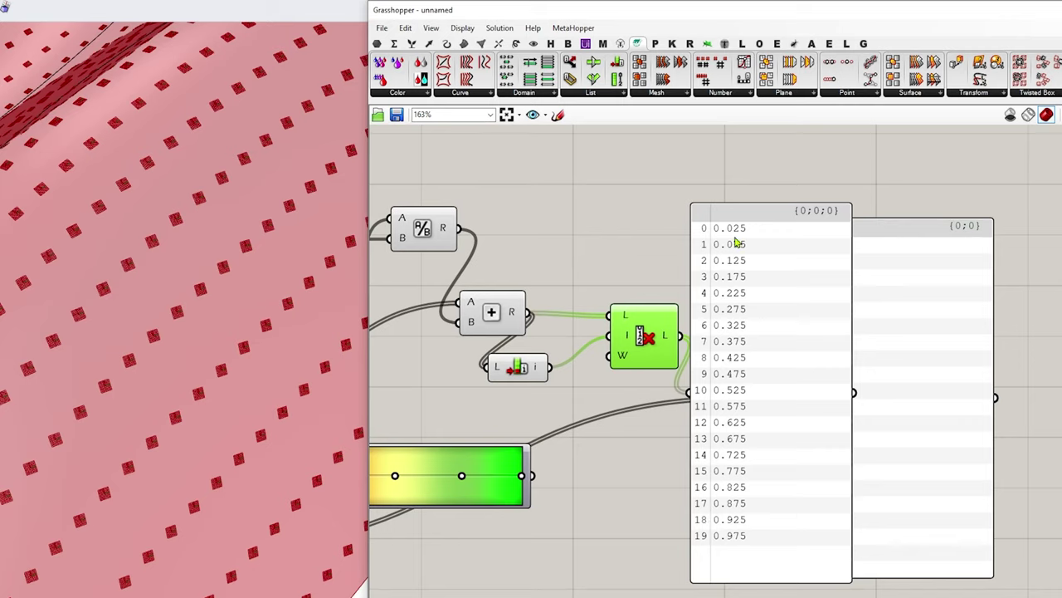
- Rearrange the panels and feed the 20 culled midpoints into the Gradient's t input
{"action": "left_click", "coordinate": [923, 279]}
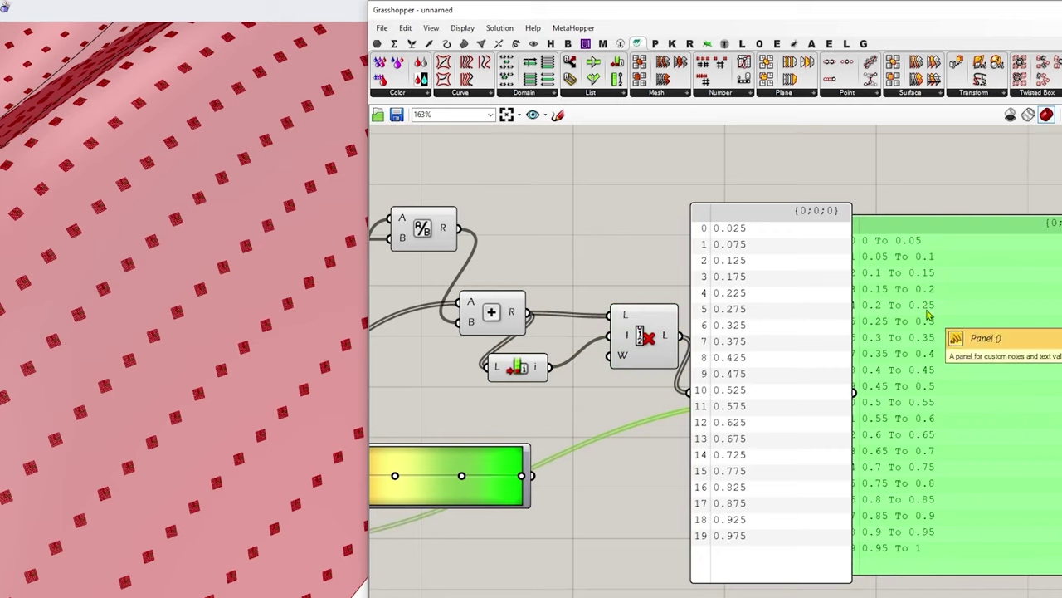
{"action": "left_click_drag", "start_coordinate": [942, 316], "coordinate": [965, 311]}
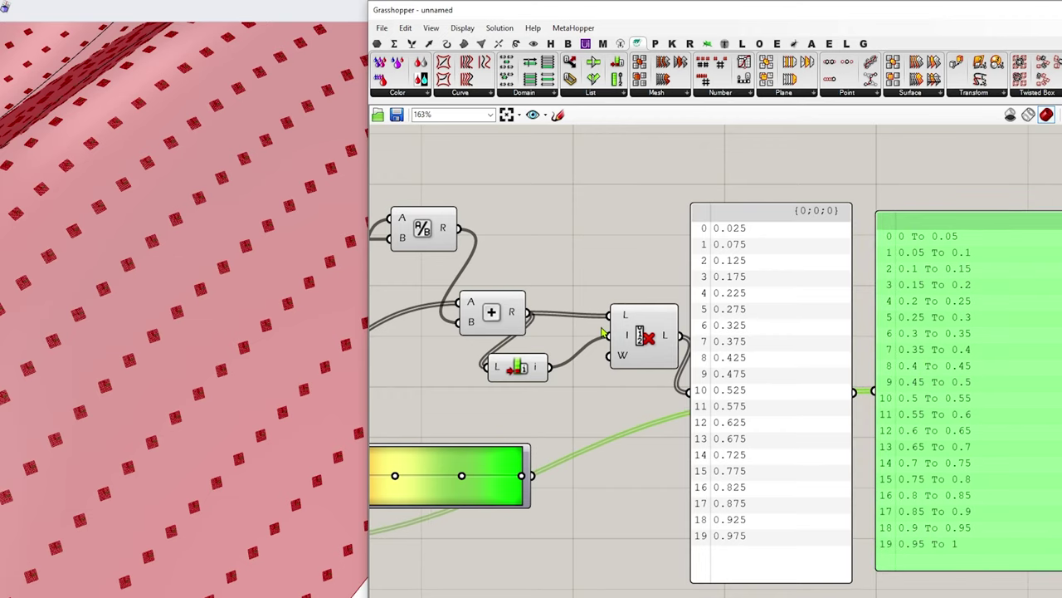
{"action": "scroll", "coordinate": [603, 332], "scroll_direction": "down", "scroll_amount": 3}
{"action": "left_click_drag", "start_coordinate": [731, 335], "coordinate": [735, 336]}
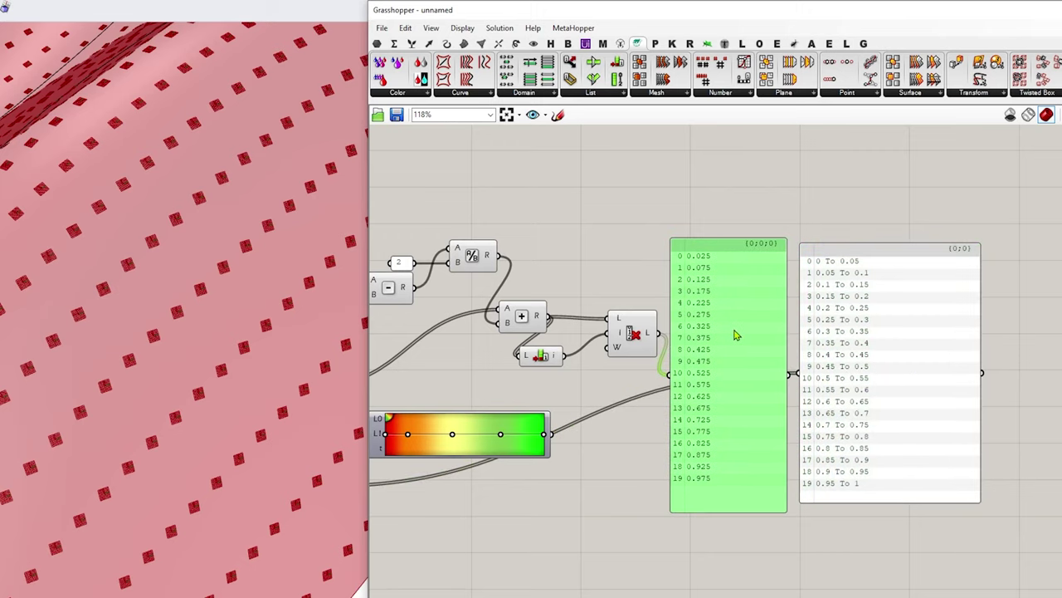
{"action": "left_click_drag", "start_coordinate": [542, 357], "coordinate": [568, 343]}
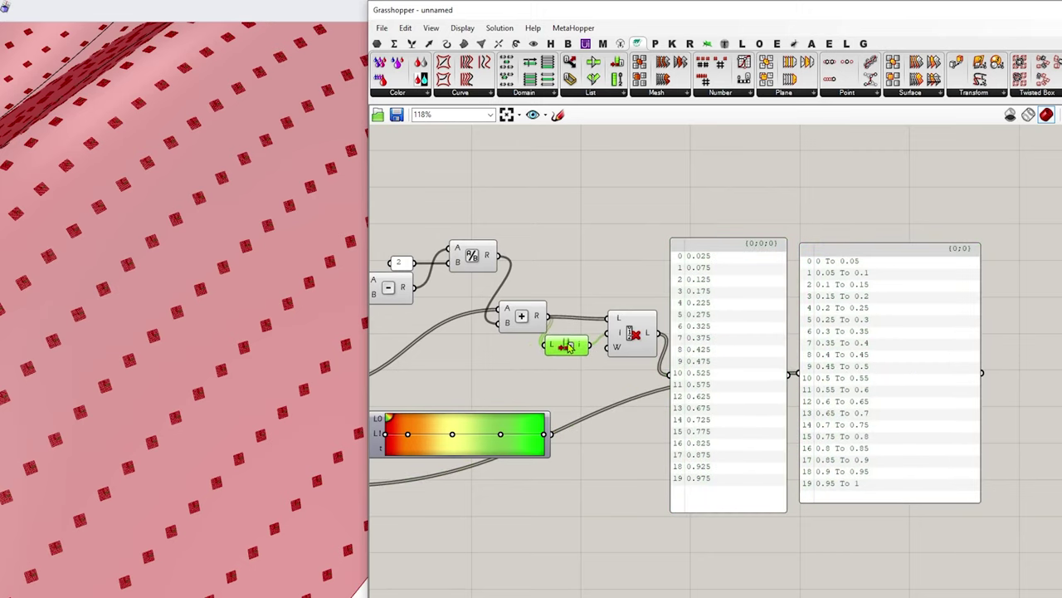
{"action": "scroll", "coordinate": [567, 342], "scroll_direction": "down", "scroll_amount": 1}
{"action": "right_click_drag", "start_coordinate": [615, 332], "coordinate": [693, 295]}
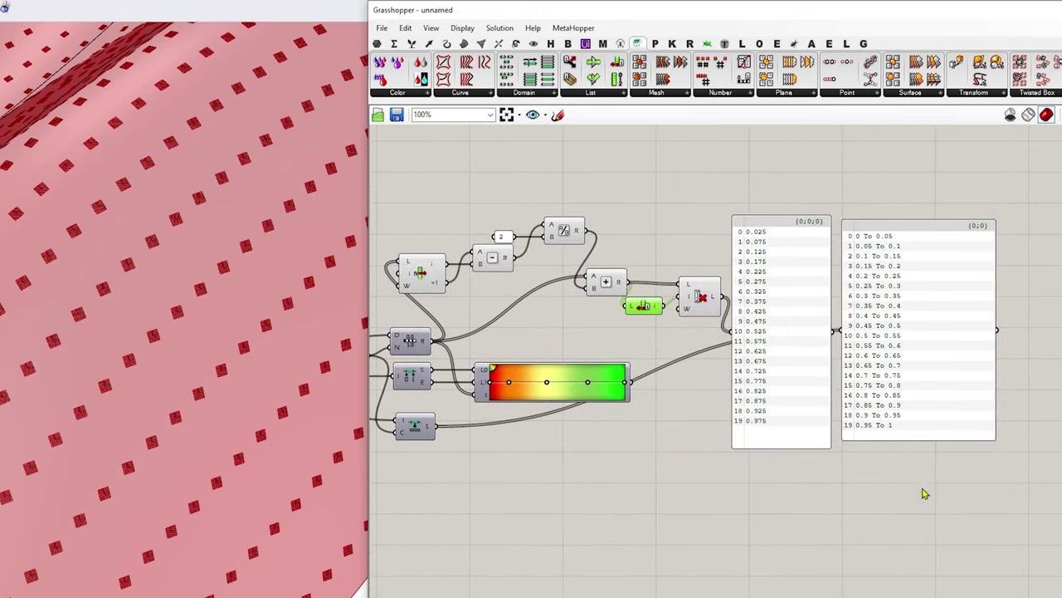
{"action": "left_click_drag", "start_coordinate": [925, 494], "coordinate": [900, 379]}
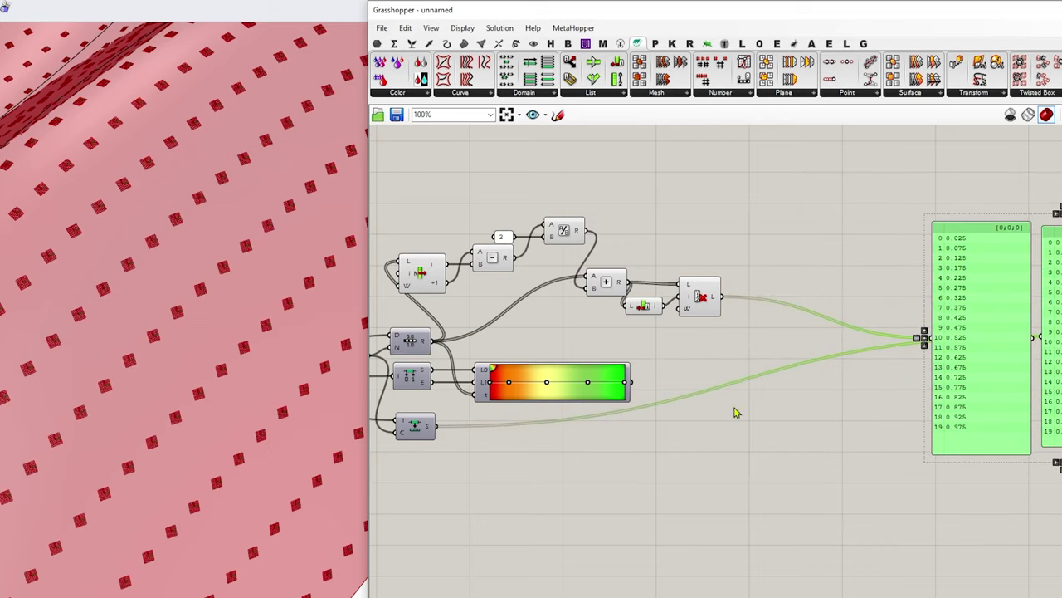
{"action": "left_click_drag", "start_coordinate": [569, 396], "coordinate": [851, 390]}
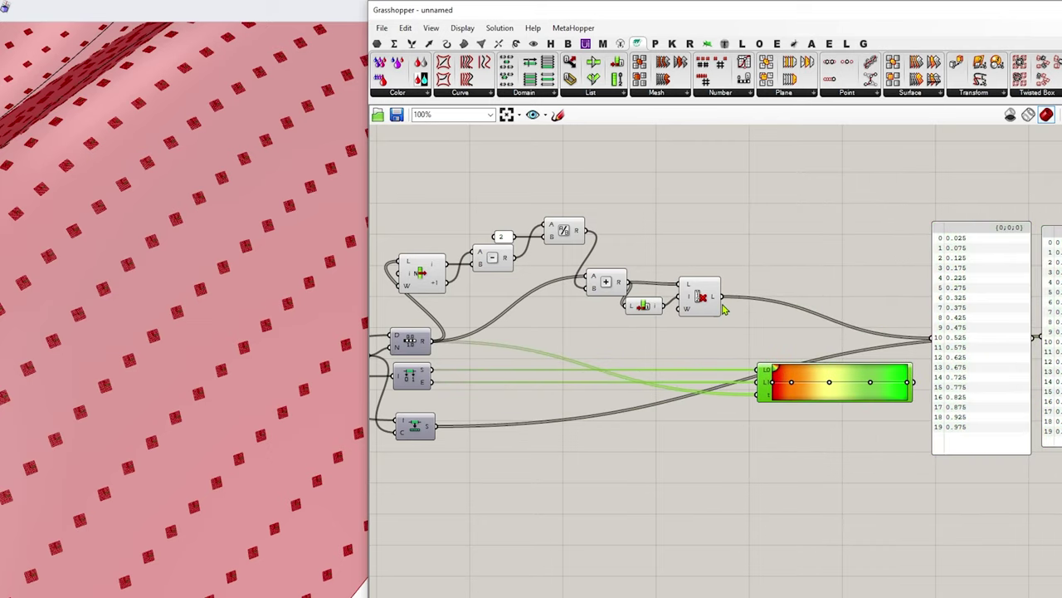
{"action": "left_click_drag", "start_coordinate": [723, 297], "coordinate": [759, 401]}
- Wire the Gradient output to the number panel, listing 20 colours from 255,10,0 to 3,254,2
{"action": "scroll", "coordinate": [755, 408], "scroll_direction": "up", "scroll_amount": 4}
{"action": "scroll", "coordinate": [747, 440], "scroll_direction": "down", "scroll_amount": 4}
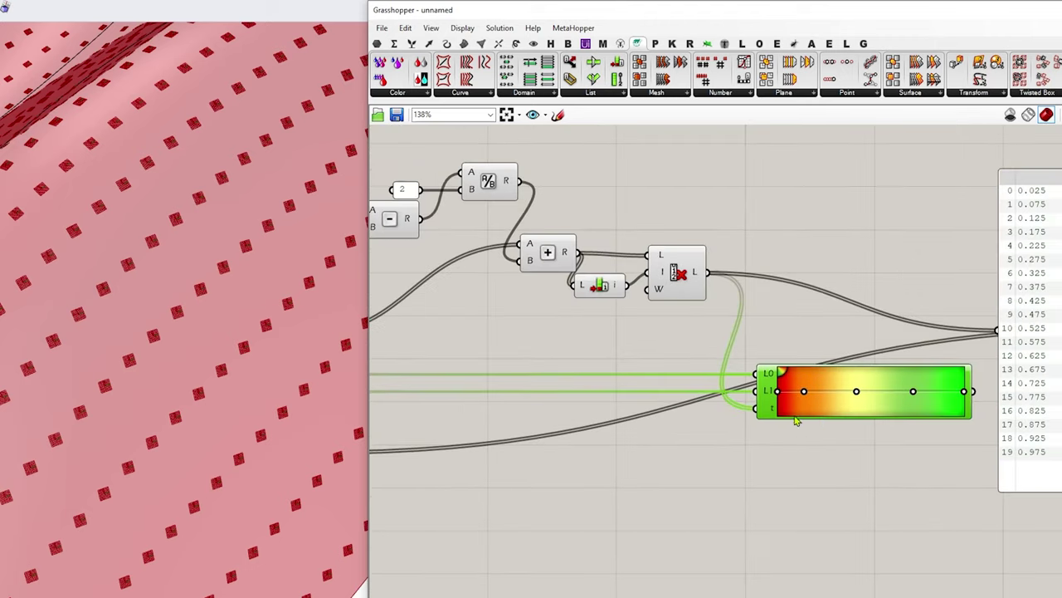
{"action": "scroll", "coordinate": [756, 335], "scroll_direction": "up", "scroll_amount": 5}
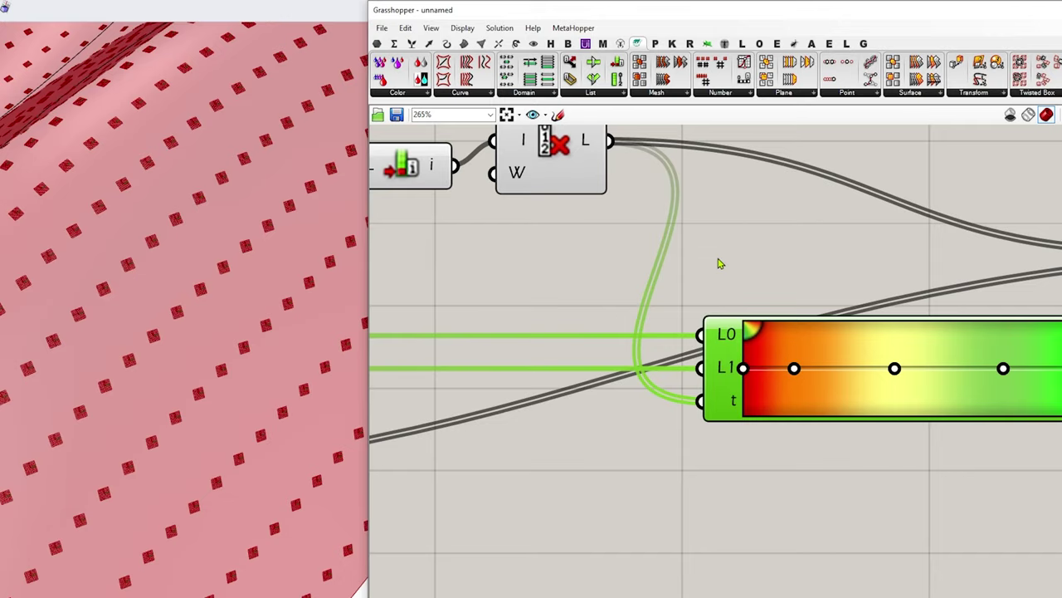
{"action": "right_click_drag", "start_coordinate": [714, 262], "coordinate": [512, 308]}
{"action": "scroll", "coordinate": [513, 309], "scroll_direction": "down", "scroll_amount": 2}
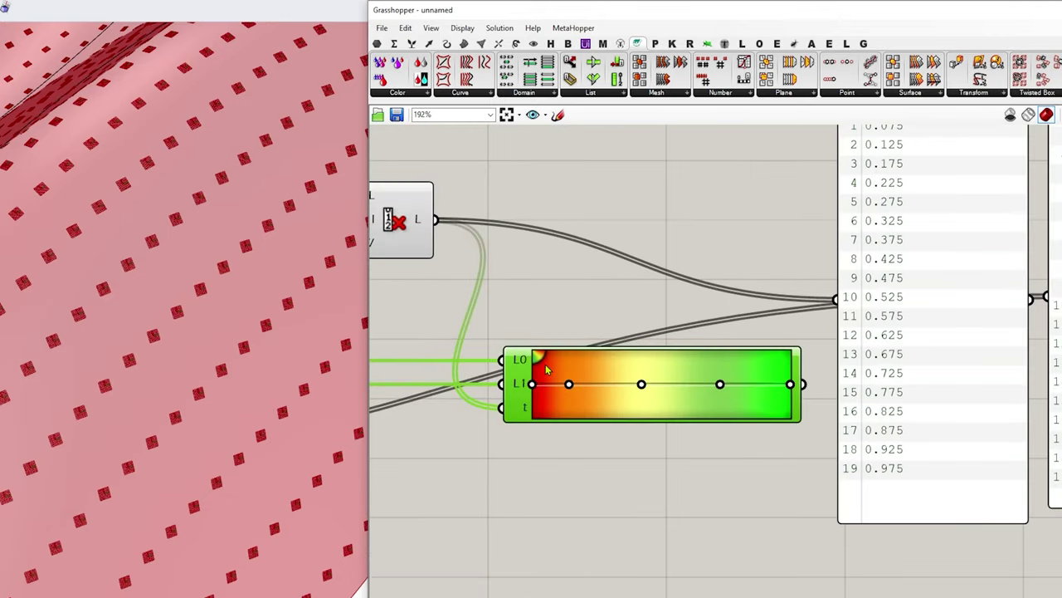
{"action": "scroll", "coordinate": [801, 390], "scroll_direction": "down", "scroll_amount": 1}
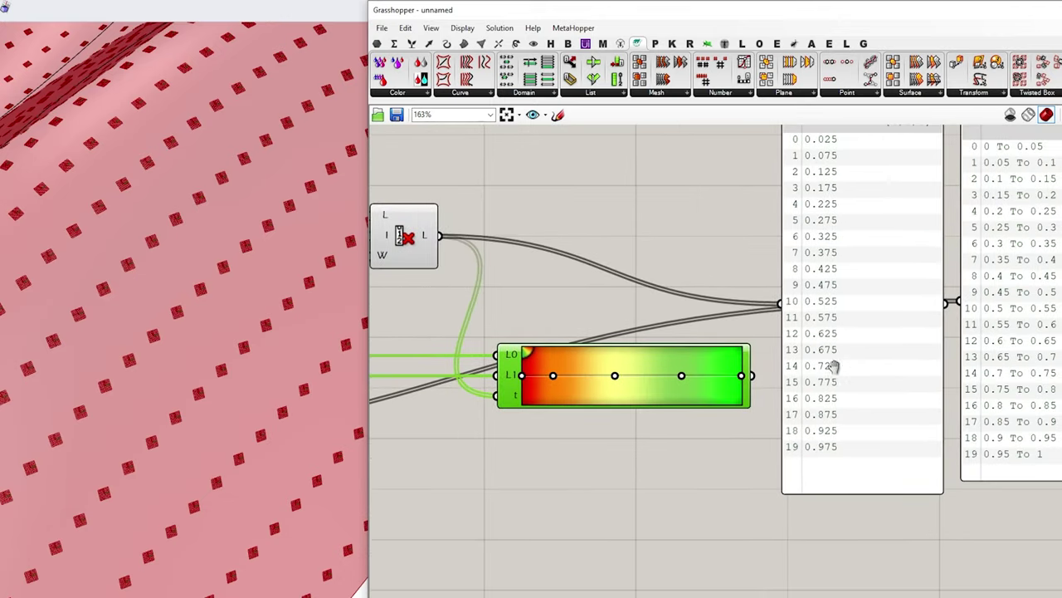
{"action": "left_click_drag", "start_coordinate": [789, 305], "coordinate": [794, 306]}
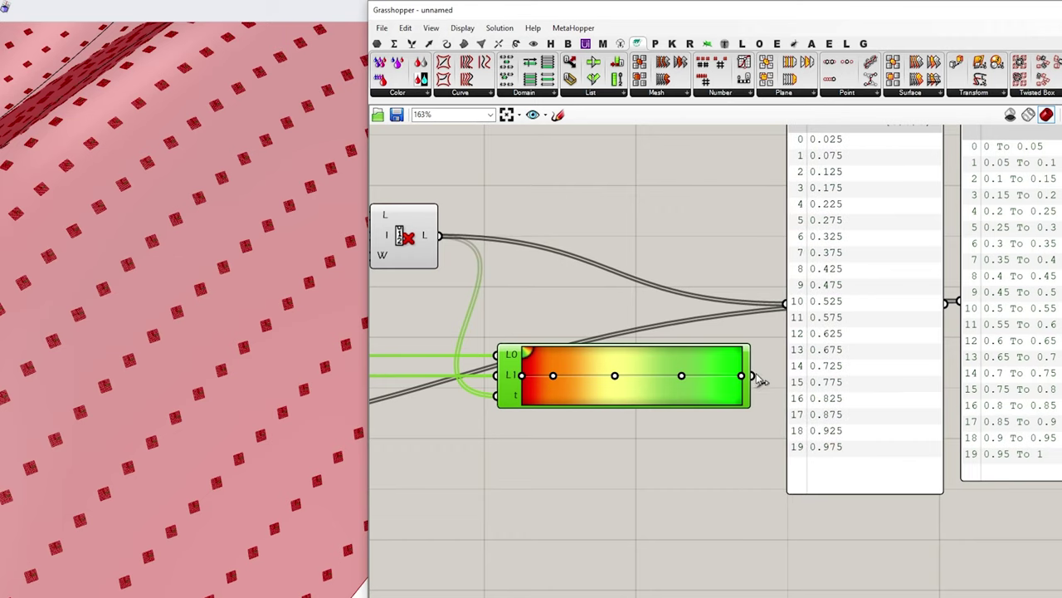
{"action": "left_click_drag", "start_coordinate": [752, 375], "coordinate": [781, 317], "text": "shift"}
{"action": "scroll", "coordinate": [757, 340], "scroll_direction": "down", "scroll_amount": 1}
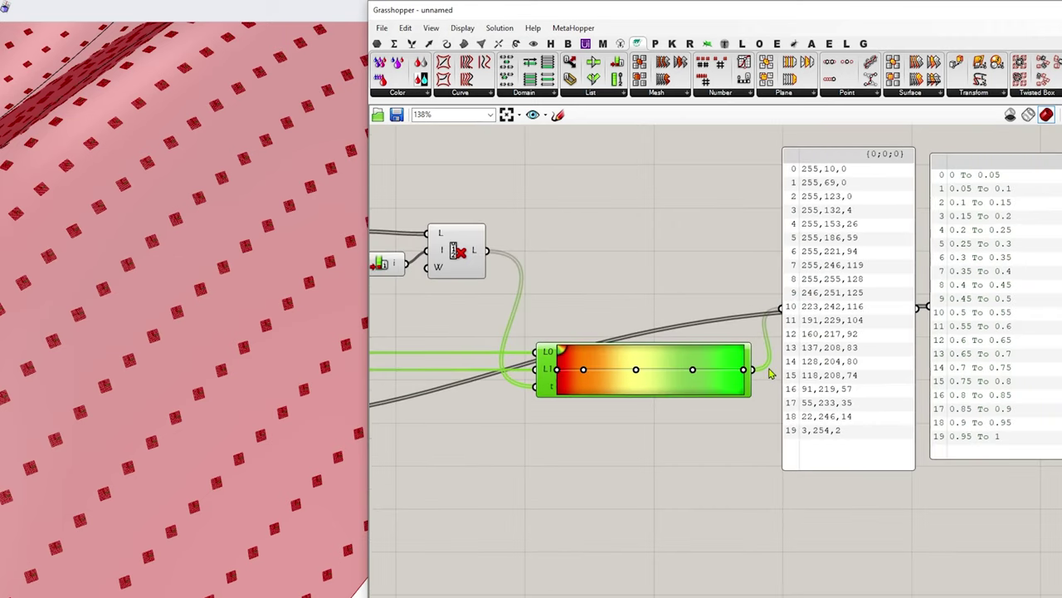
- Place an Includes component from Maths > Domain onto the canvas
{"action": "scroll", "coordinate": [865, 339], "scroll_direction": "down", "scroll_amount": 2}
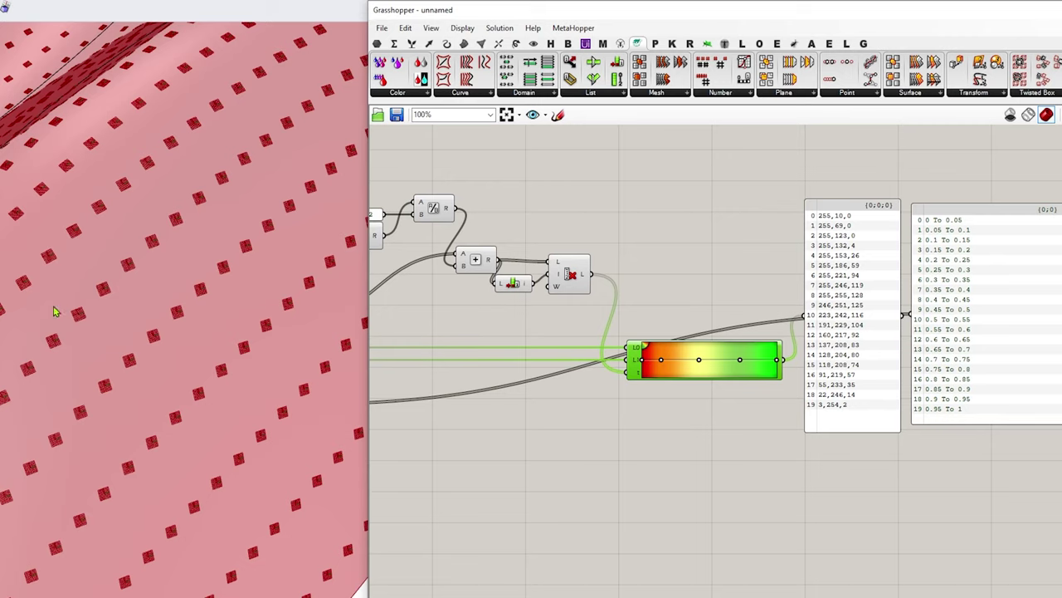
{"action": "right_click_drag", "start_coordinate": [573, 348], "coordinate": [799, 373]}
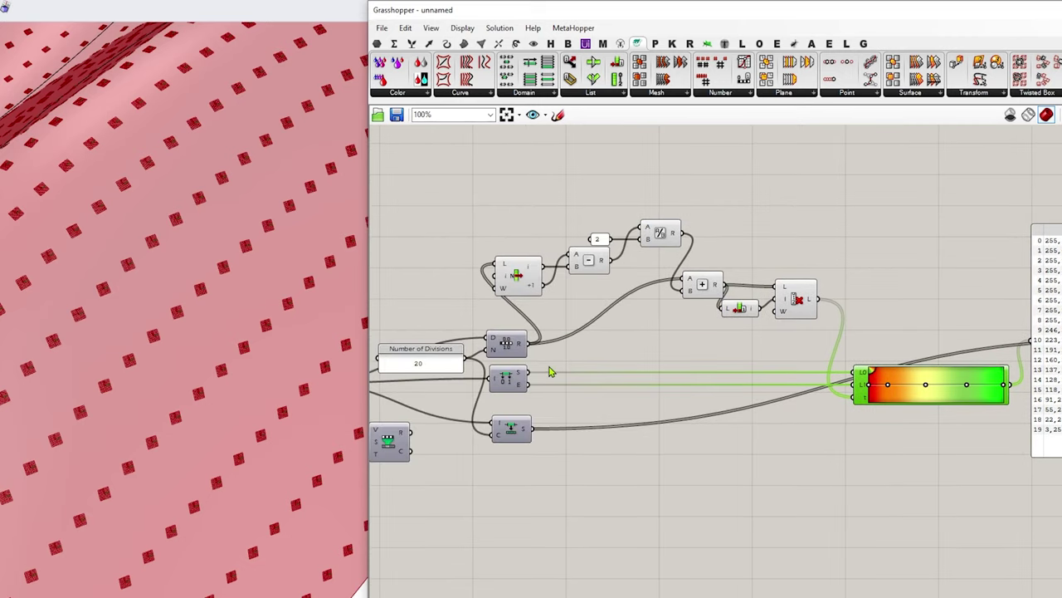
{"action": "right_click_drag", "start_coordinate": [502, 455], "coordinate": [696, 424]}
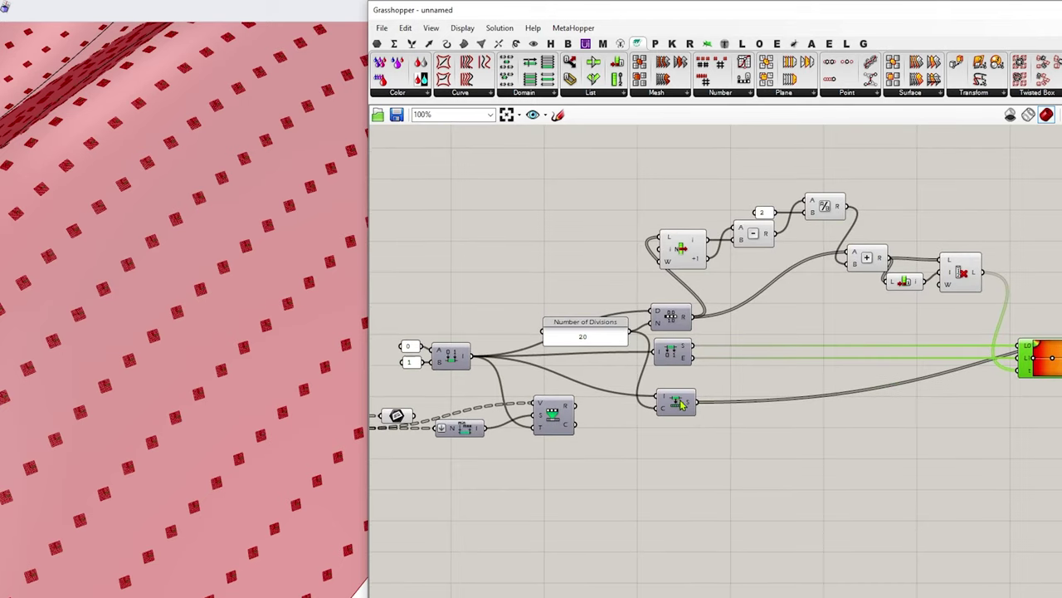
{"action": "left_click", "coordinate": [394, 43]}
{"action": "left_click", "coordinate": [398, 93]}
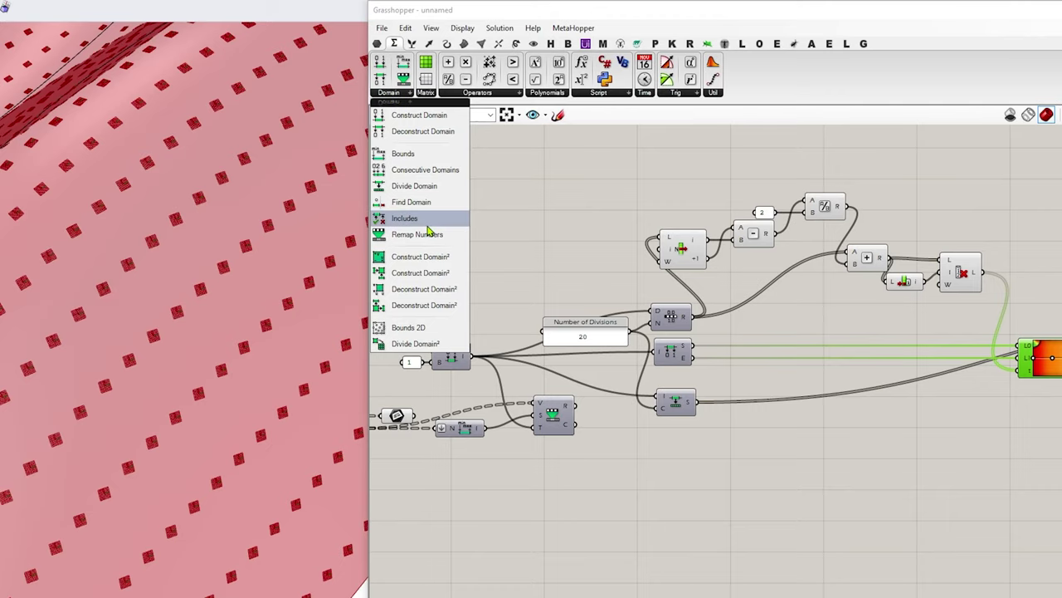
{"action": "left_click_drag", "start_coordinate": [428, 231], "coordinate": [690, 450]}
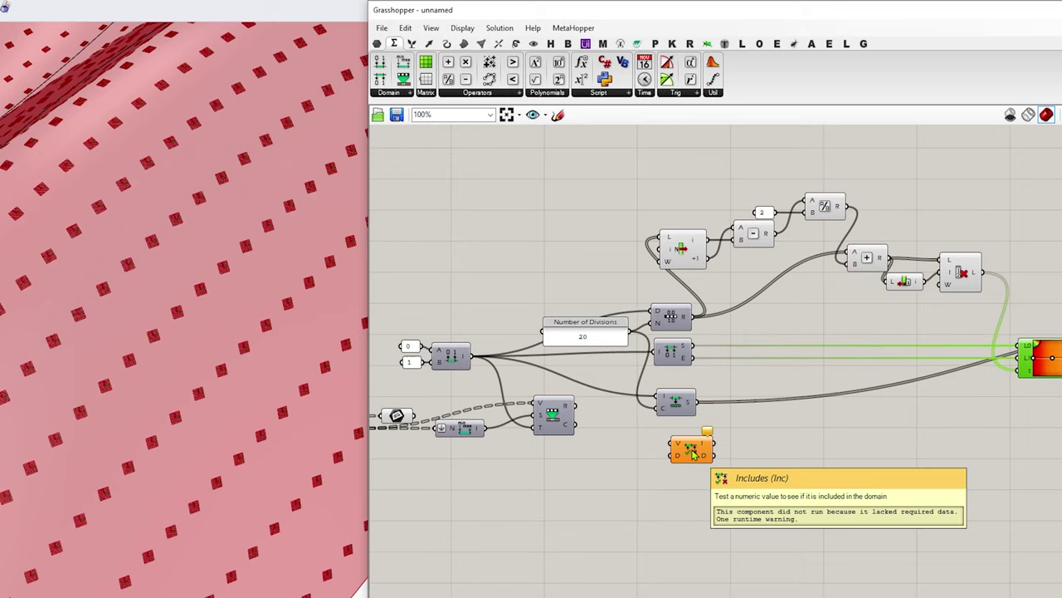
- Wire Remap's R output into the Includes V input
{"action": "scroll", "coordinate": [692, 452], "scroll_direction": "up", "scroll_amount": 4}
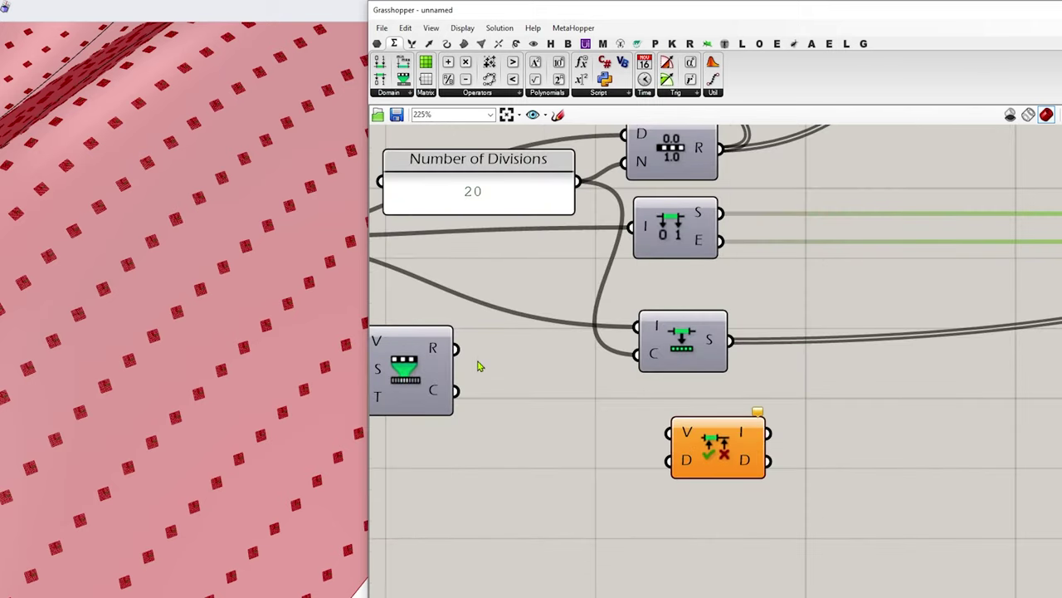
{"action": "right_click_drag", "start_coordinate": [484, 368], "coordinate": [954, 372]}
{"action": "scroll", "coordinate": [954, 373], "scroll_direction": "down", "scroll_amount": 2}
{"action": "left_click_drag", "start_coordinate": [744, 411], "coordinate": [764, 413]}
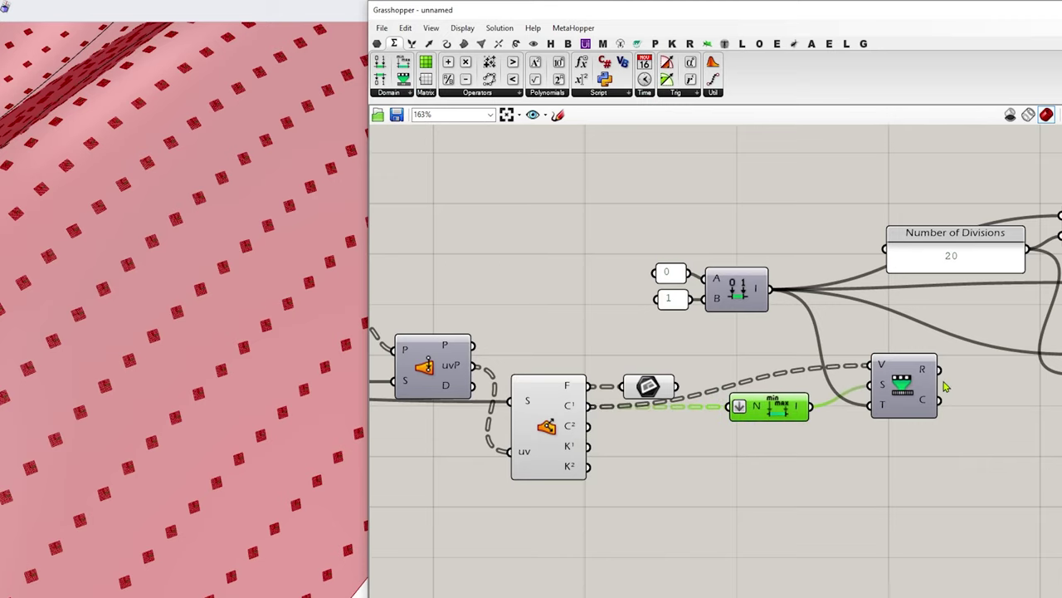
{"action": "right_click_drag", "start_coordinate": [929, 372], "coordinate": [636, 332]}
{"action": "mouse_move", "coordinate": [631, 332]}
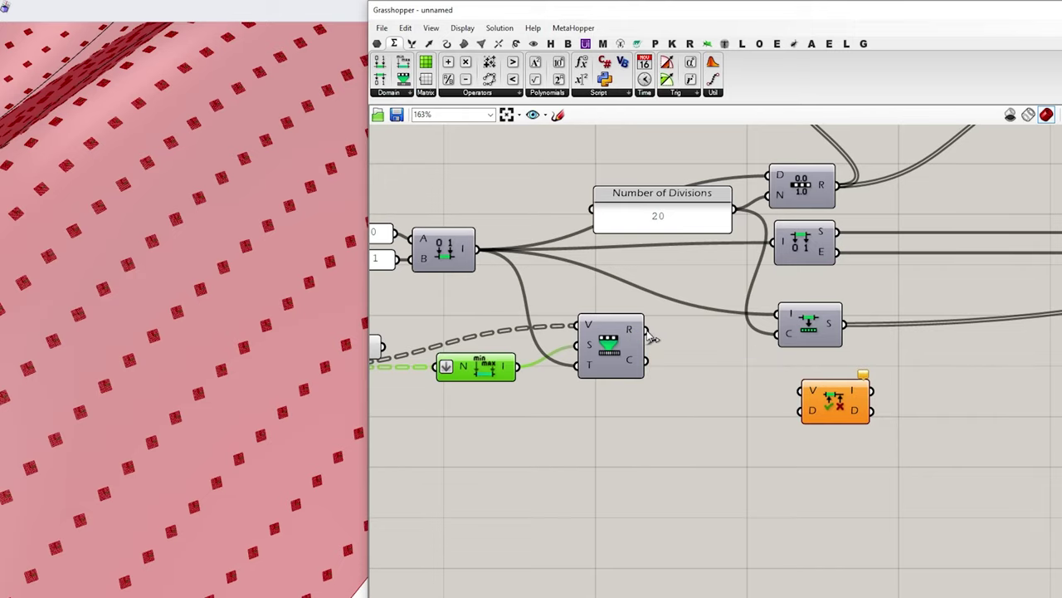
{"action": "left_click_drag", "start_coordinate": [646, 330], "coordinate": [804, 391]}
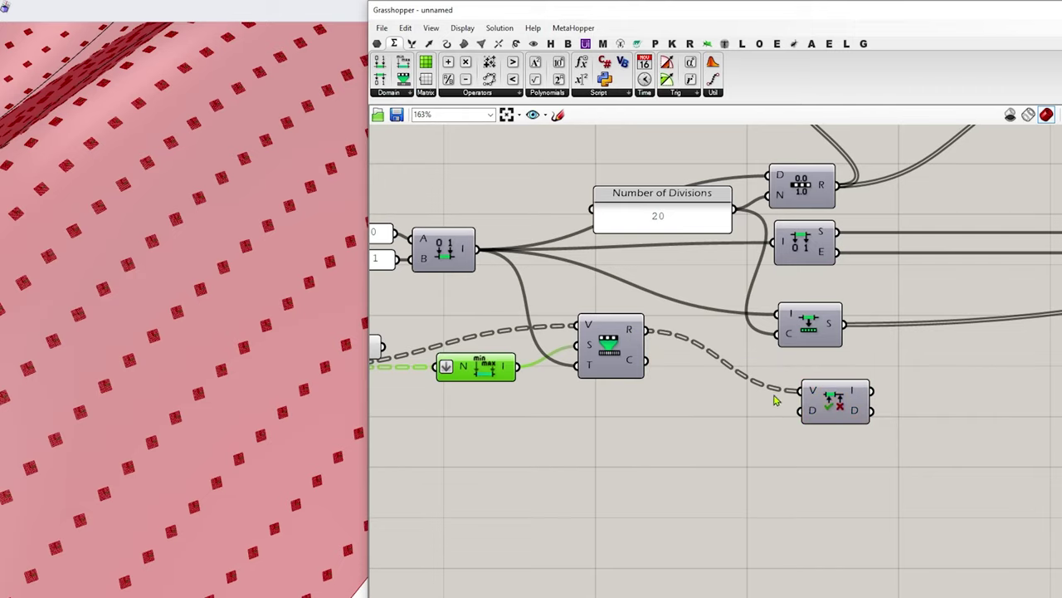
- Connect the domain list's S output to the Includes D input
{"action": "scroll", "coordinate": [633, 371], "scroll_direction": "down", "scroll_amount": 2}
{"action": "right_click_drag", "start_coordinate": [873, 381], "coordinate": [547, 371]}
{"action": "scroll", "coordinate": [547, 371], "scroll_direction": "down", "scroll_amount": 3}
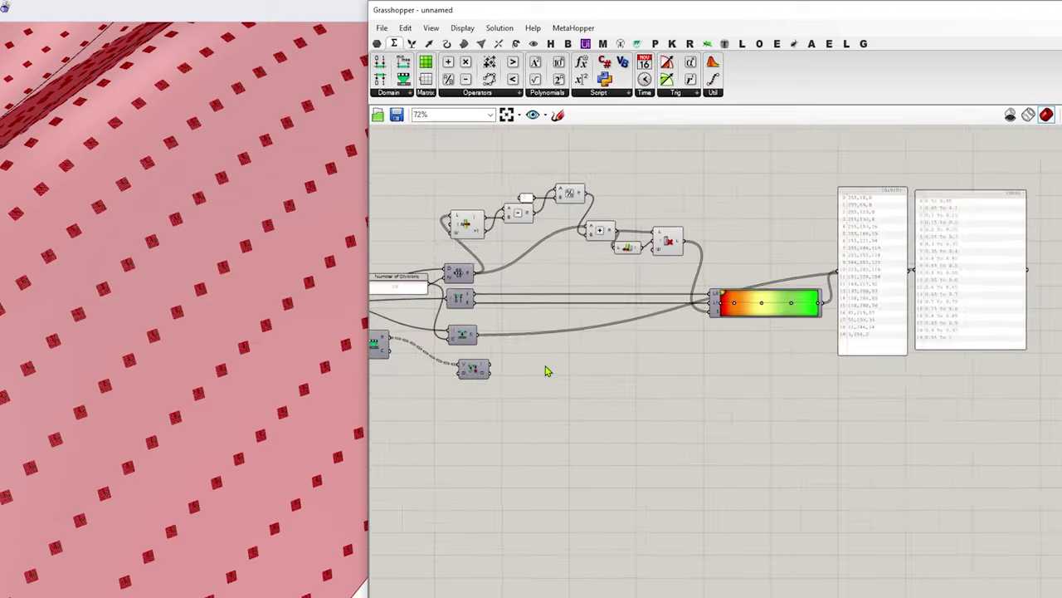
{"action": "scroll", "coordinate": [547, 371], "scroll_direction": "up", "scroll_amount": 2}
{"action": "scroll", "coordinate": [452, 332], "scroll_direction": "up", "scroll_amount": 2}
{"action": "left_click", "coordinate": [456, 332]}
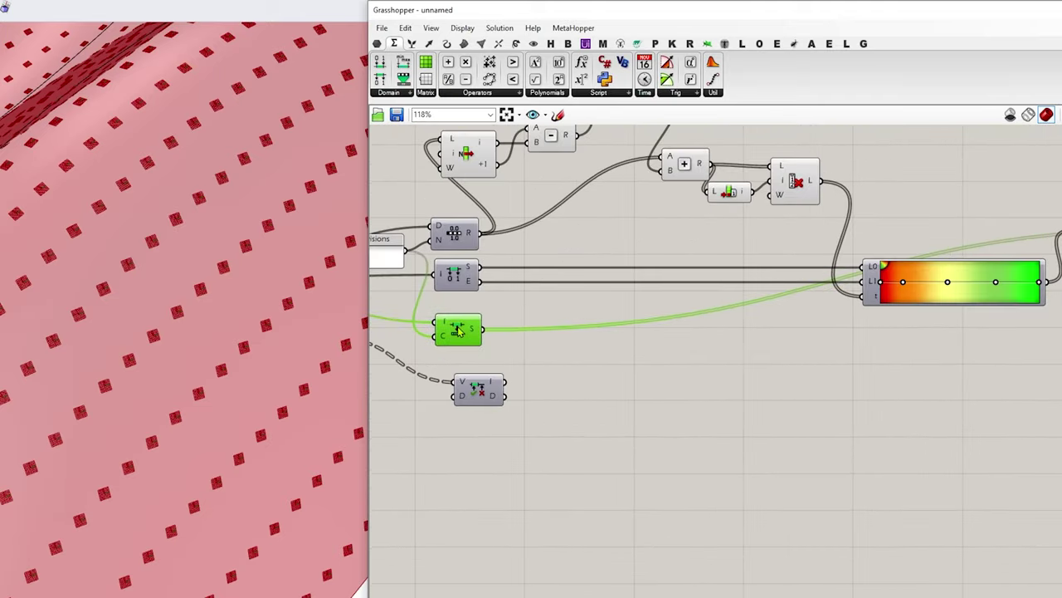
{"action": "scroll", "coordinate": [456, 332], "scroll_direction": "down", "scroll_amount": 2}
{"action": "scroll", "coordinate": [489, 375], "scroll_direction": "up", "scroll_amount": 2}
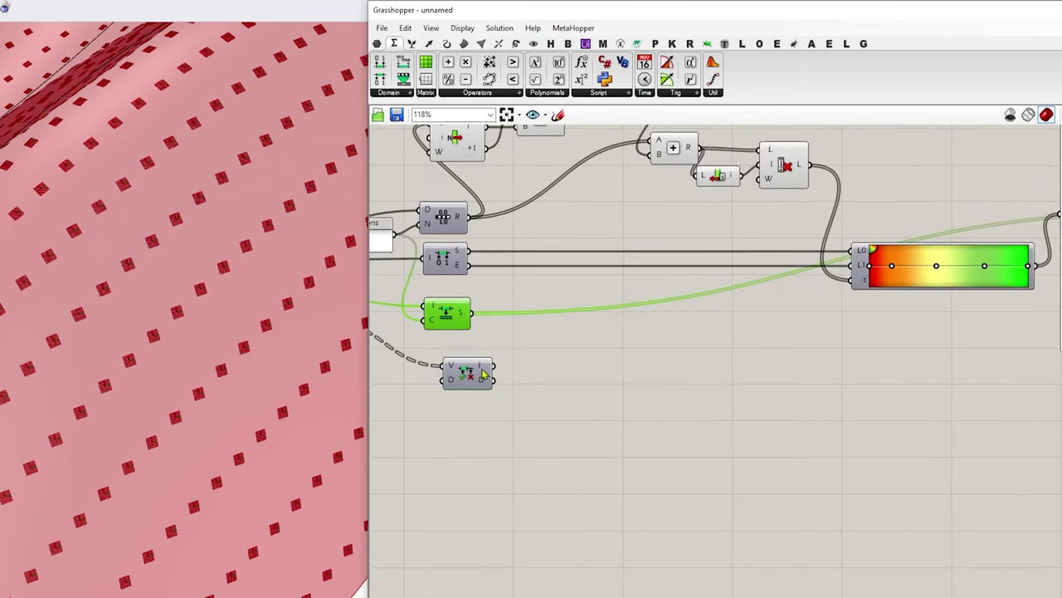
{"action": "left_click_drag", "start_coordinate": [470, 372], "coordinate": [581, 366]}
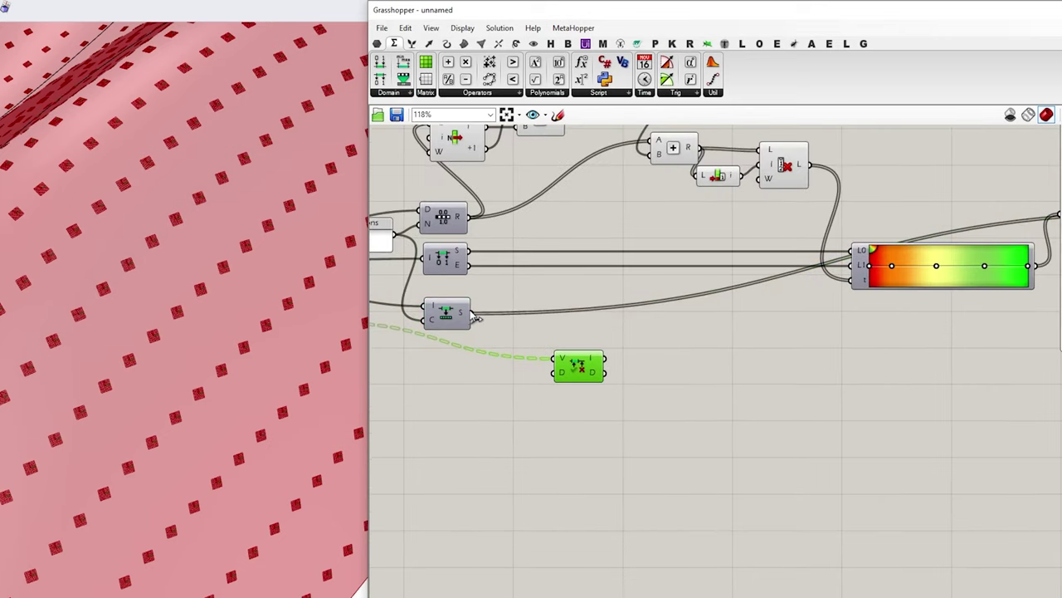
{"action": "left_click_drag", "start_coordinate": [472, 315], "coordinate": [556, 375]}
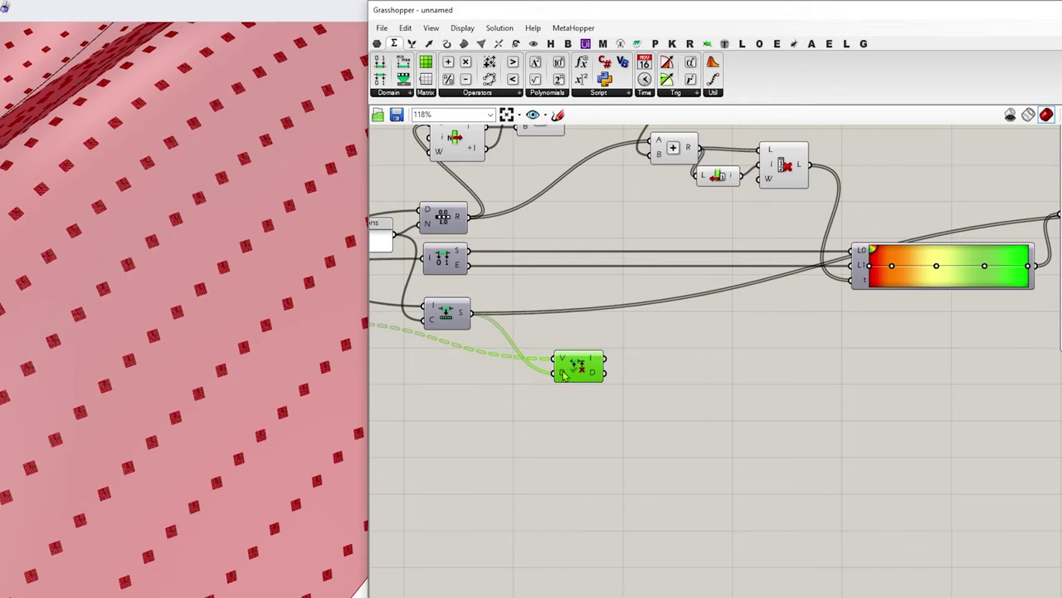
{"action": "left_click_drag", "start_coordinate": [572, 371], "coordinate": [504, 375]}
{"action": "left_click", "coordinate": [659, 379]}
- Add a Member Index component via the 'mem' search
{"action": "double_click", "coordinate": [659, 379]}
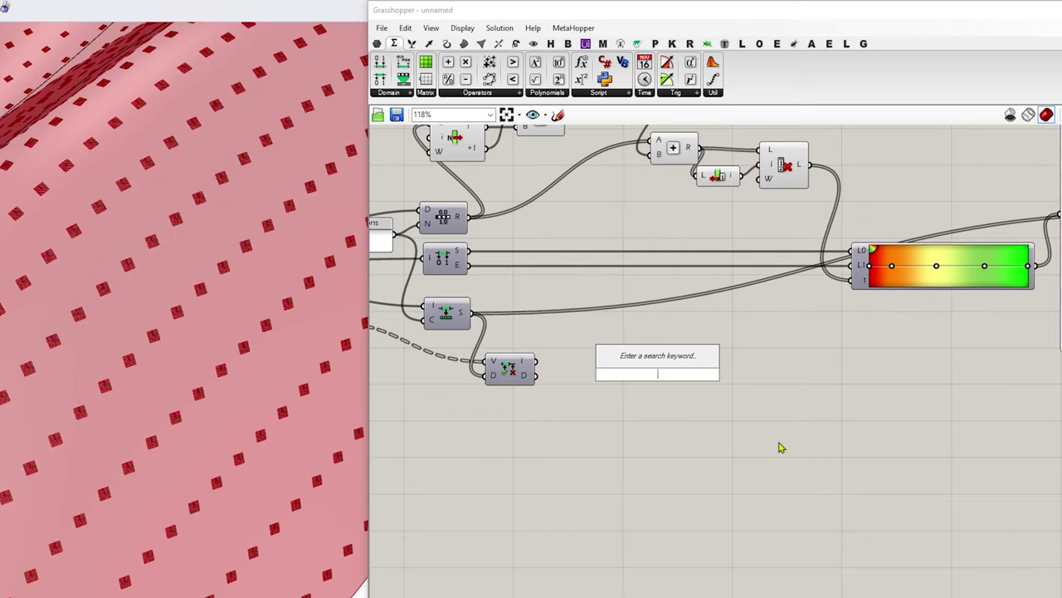
{"action": "type", "text": "mem"}
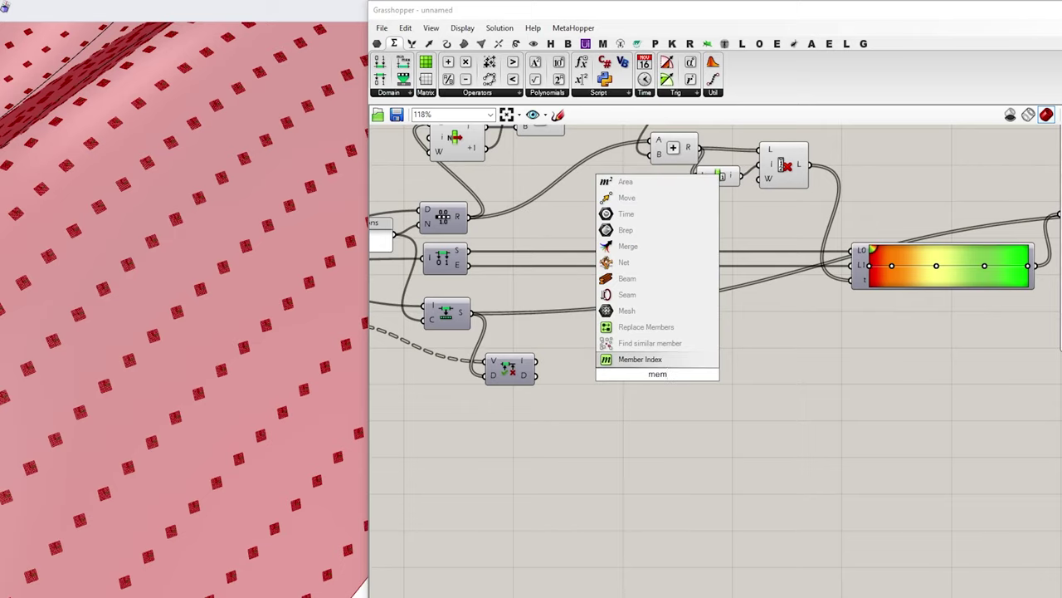
{"action": "key", "text": "Return"}
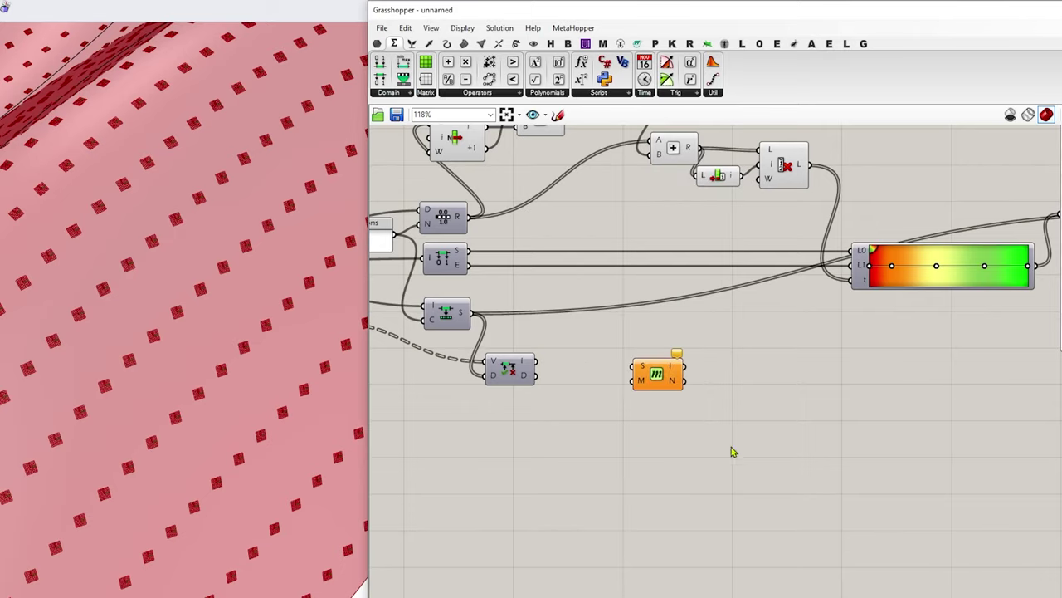
{"action": "left_click", "coordinate": [414, 45]}
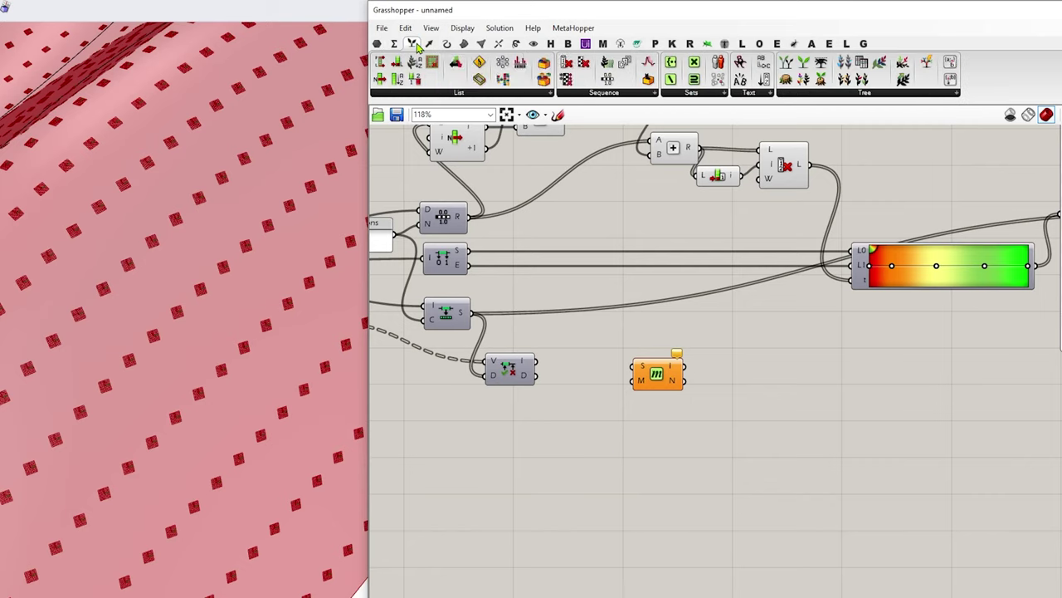
{"action": "left_click", "coordinate": [593, 95]}
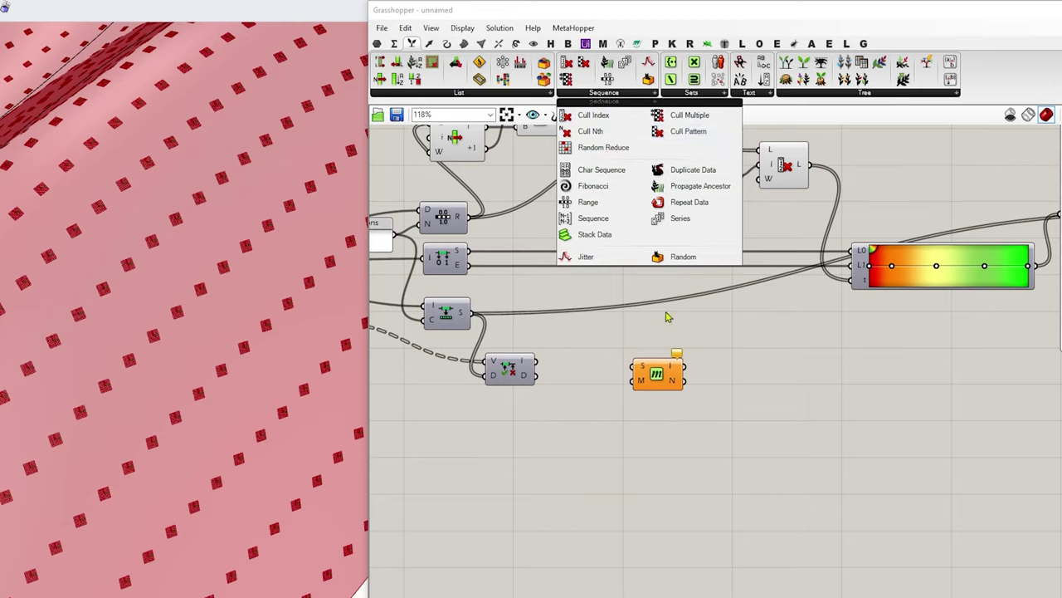
{"action": "left_click_drag", "start_coordinate": [655, 375], "coordinate": [651, 380]}
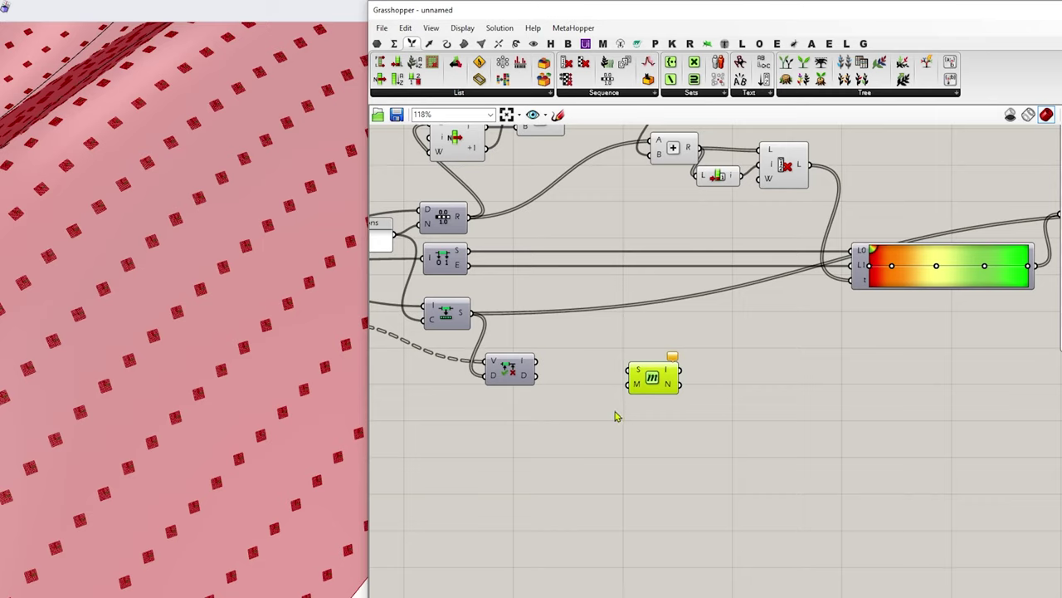
- Add a Boolean Toggle set to True and wire it into Member Index's M input
{"action": "double_click", "coordinate": [581, 420]}
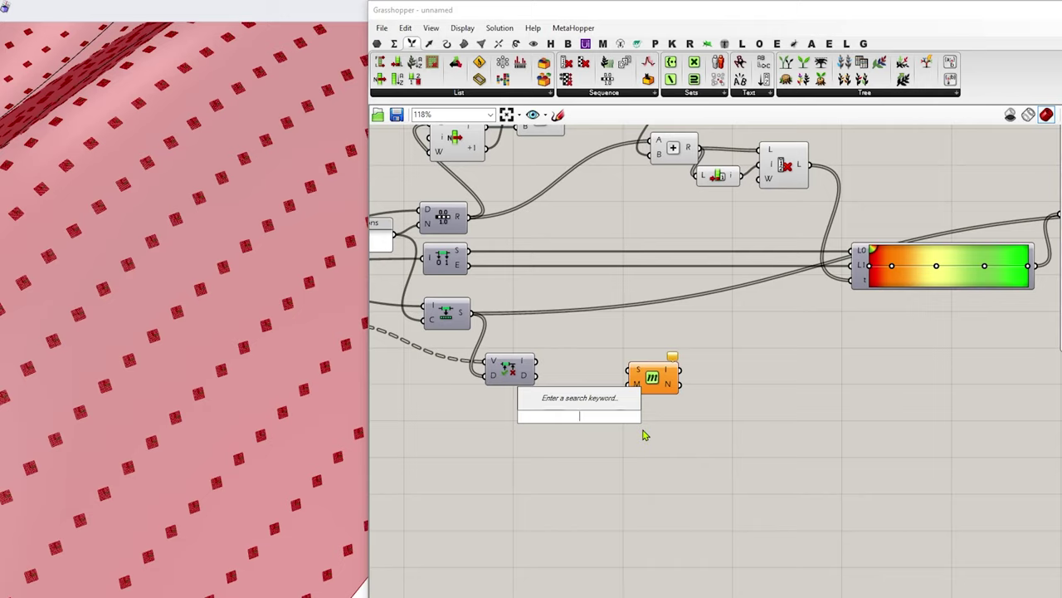
{"action": "type", "text": "bool"}
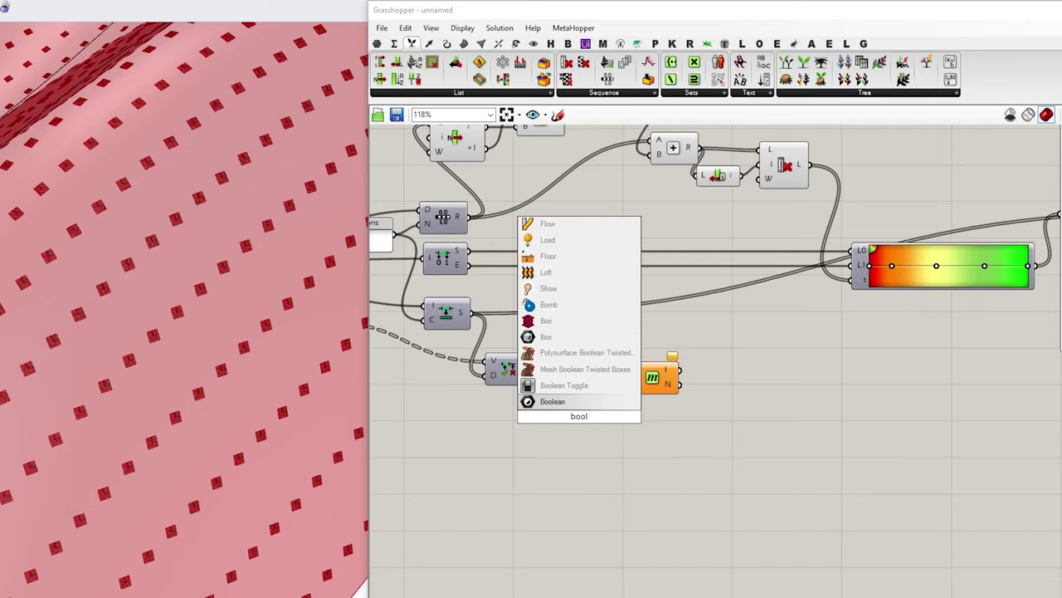
{"action": "key", "text": "Up"}
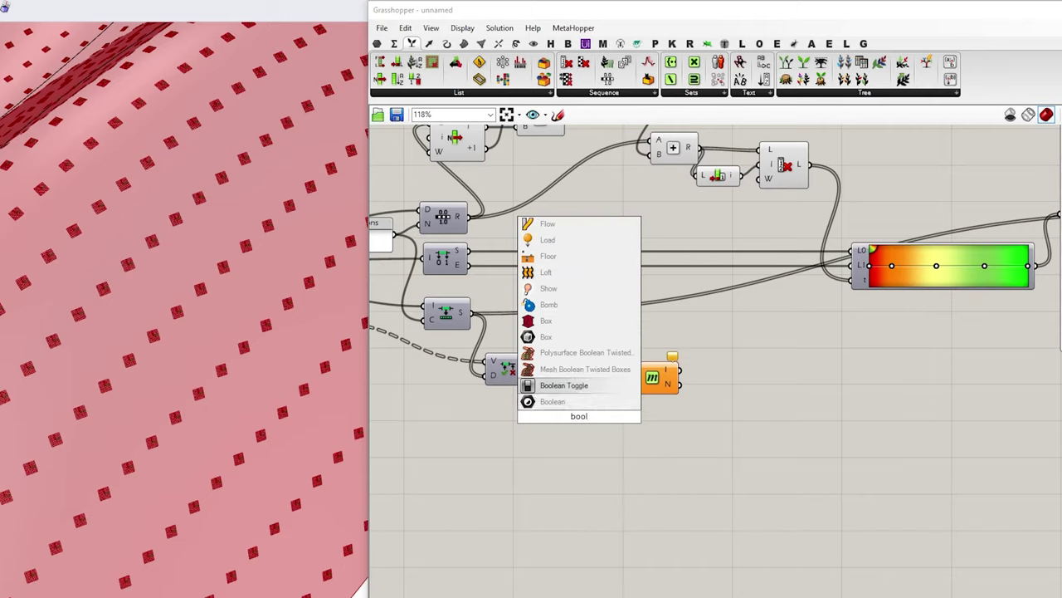
{"action": "key", "text": "Return"}
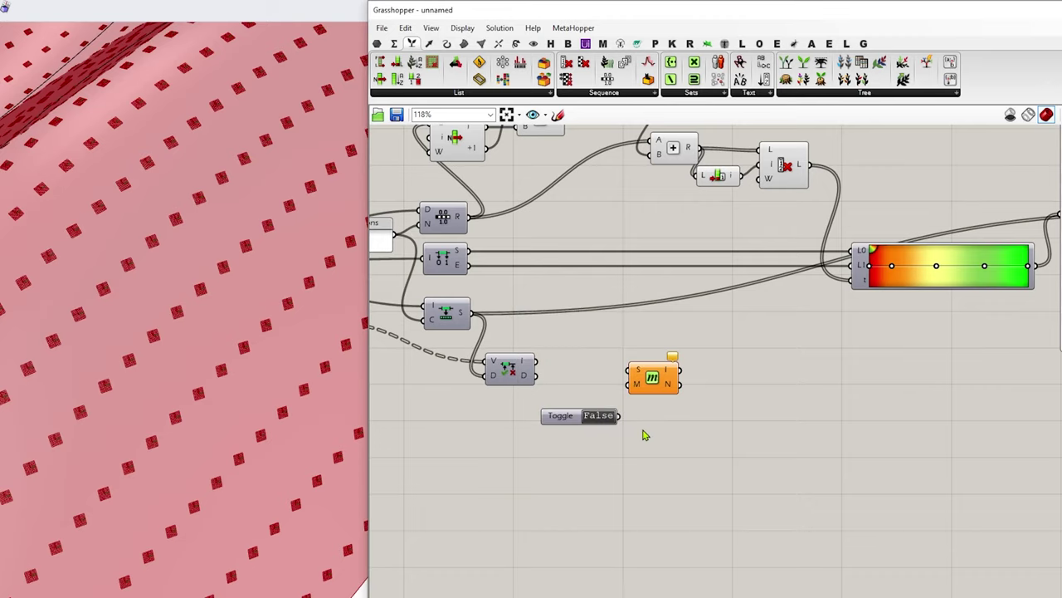
{"action": "double_click", "coordinate": [598, 416]}
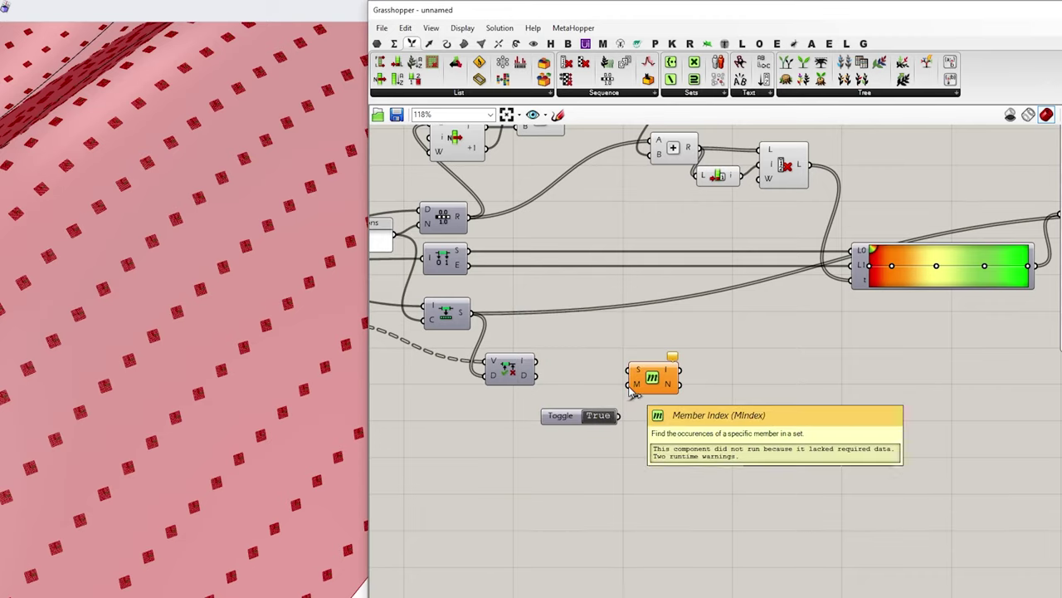
{"action": "left_click_drag", "start_coordinate": [629, 385], "coordinate": [630, 424]}
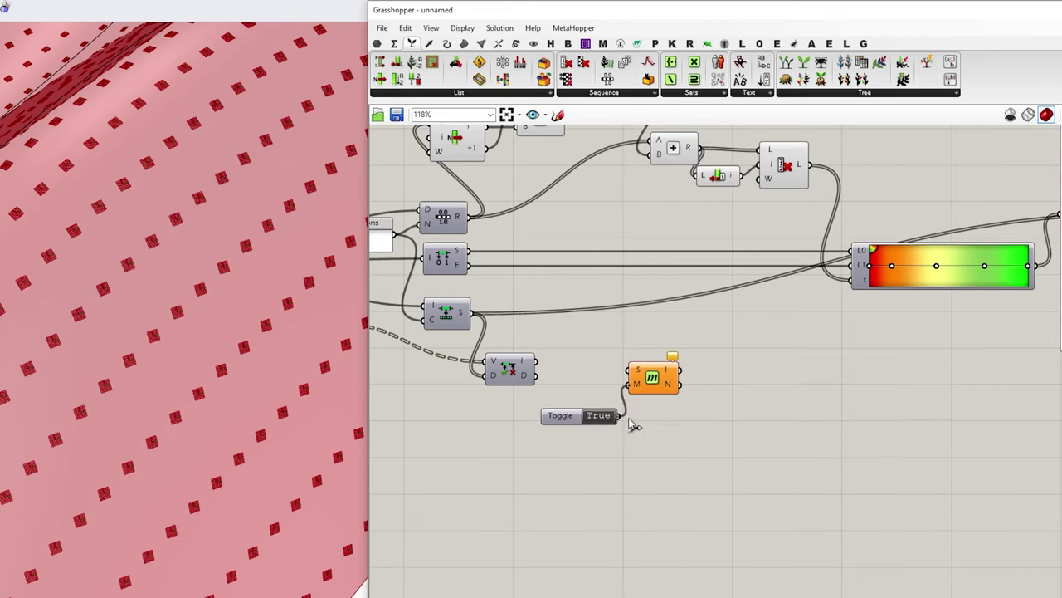
- Add a text panel showing the dispatch output, enlarged and moved down
{"action": "double_click", "coordinate": [579, 365]}
{"action": "type", "text": "panel"}
{"action": "key", "text": "Return"}
{"action": "scroll", "coordinate": [594, 348], "scroll_direction": "up", "scroll_amount": 2}
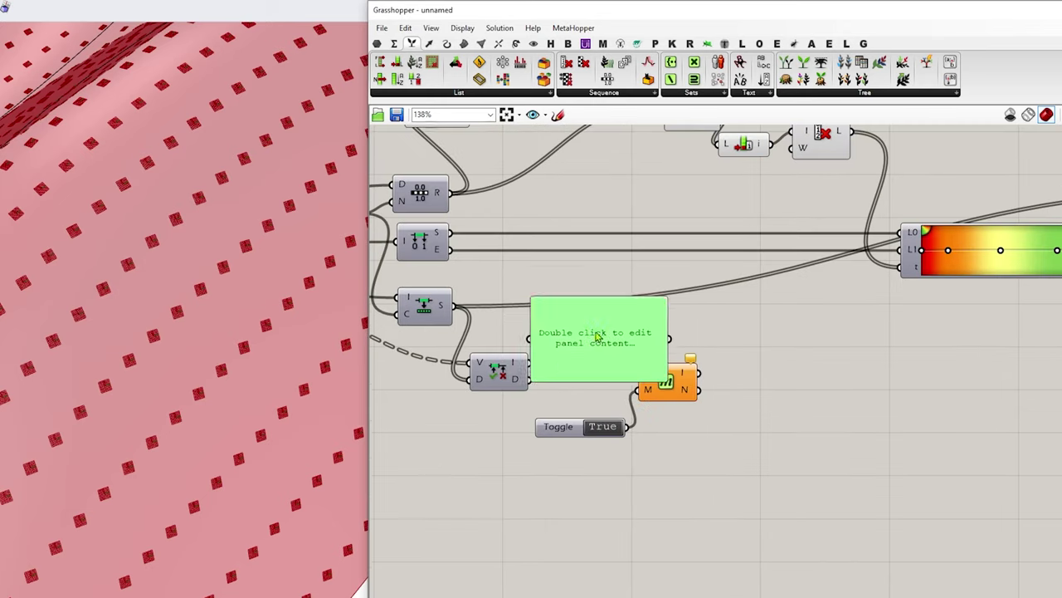
{"action": "left_click_drag", "start_coordinate": [529, 362], "coordinate": [536, 335]}
{"action": "left_click_drag", "start_coordinate": [596, 377], "coordinate": [604, 473]}
{"action": "mouse_move", "coordinate": [672, 299]}
{"action": "left_mouse_down"}
{"action": "mouse_move", "coordinate": [680, 332]}
{"action": "mouse_move", "coordinate": [672, 302]}
{"action": "left_mouse_up"}
{"action": "left_click_drag", "start_coordinate": [605, 315], "coordinate": [825, 587]}
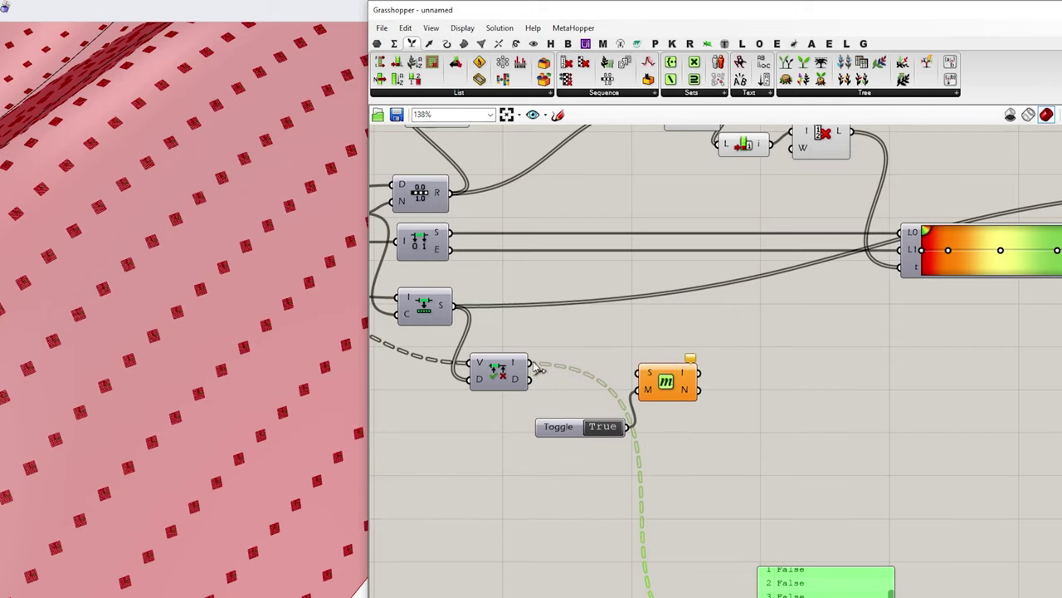
- Wire the dispatch I output into Member Index's S input
{"action": "left_click_drag", "start_coordinate": [532, 363], "coordinate": [652, 379]}
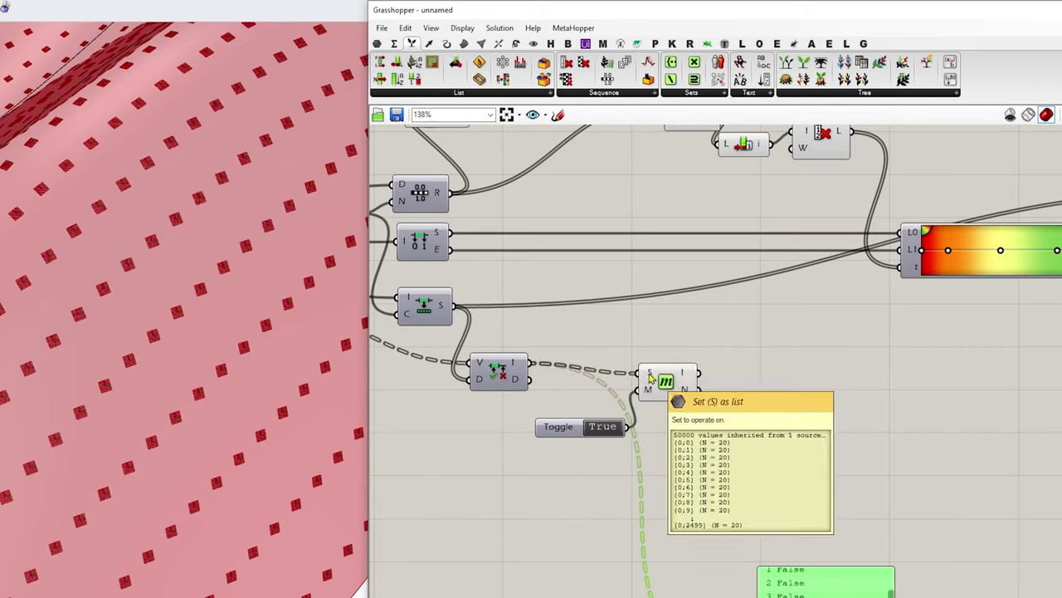
{"action": "left_click_drag", "start_coordinate": [678, 385], "coordinate": [672, 375]}
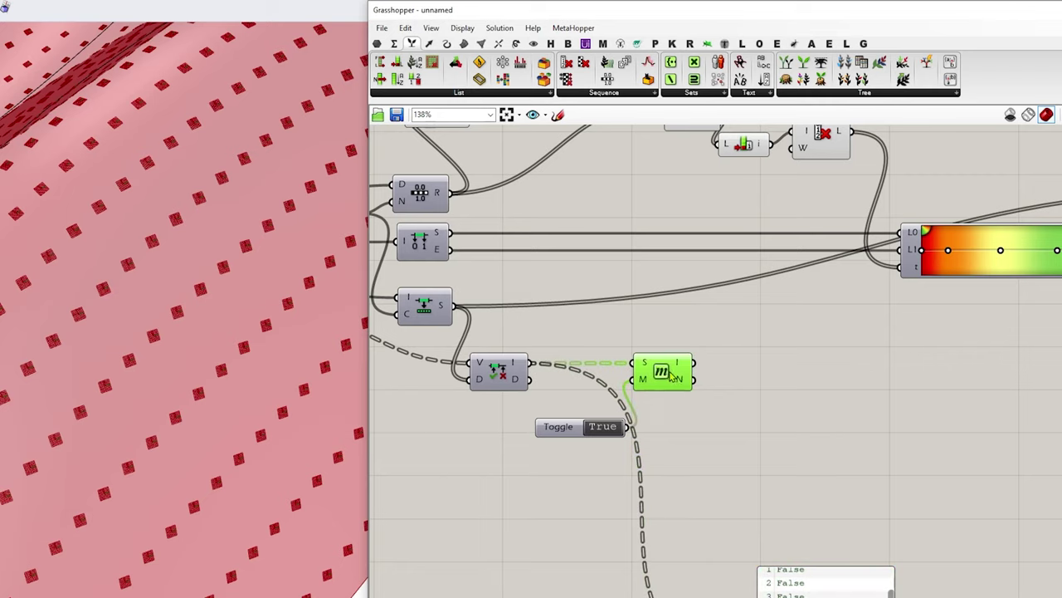
{"action": "right_click_drag", "start_coordinate": [722, 398], "coordinate": [685, 369]}
{"action": "left_click_drag", "start_coordinate": [789, 560], "coordinate": [801, 409]}
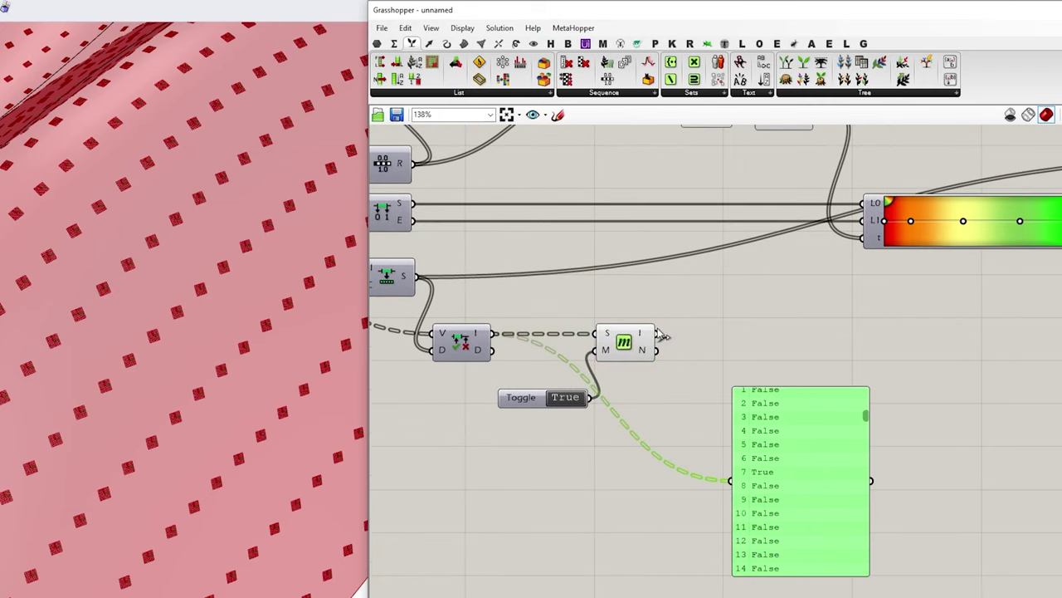
- Show Member Index's I output in the panel, listing indices such as 12 or 11
{"action": "left_click_drag", "start_coordinate": [658, 333], "coordinate": [741, 491]}
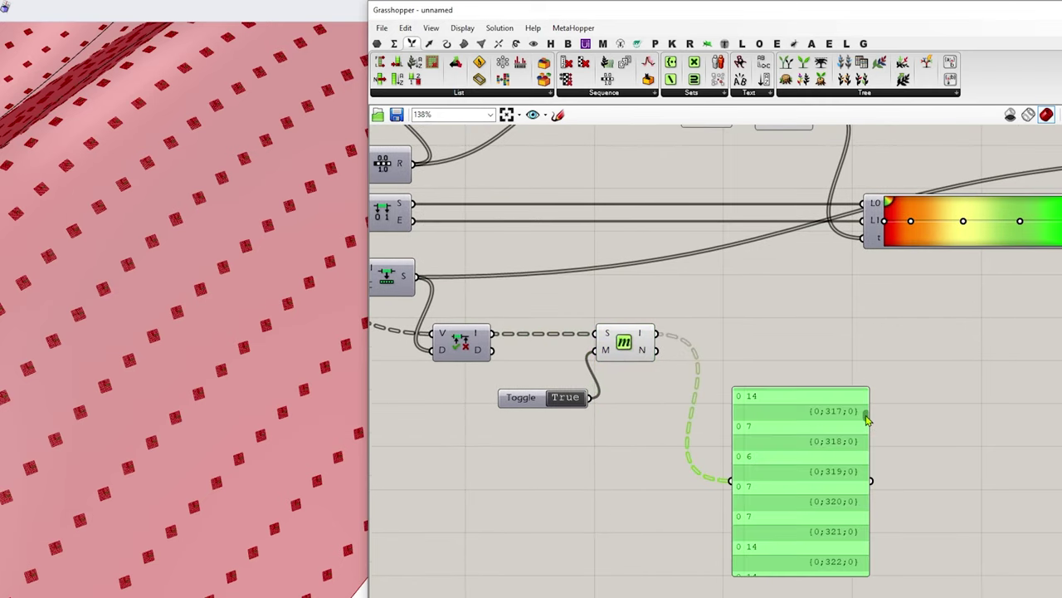
{"action": "left_click_drag", "start_coordinate": [865, 412], "coordinate": [896, 425]}
{"action": "left_click_drag", "start_coordinate": [521, 396], "coordinate": [536, 387]}
{"action": "right_click_drag", "start_coordinate": [778, 384], "coordinate": [808, 401]}
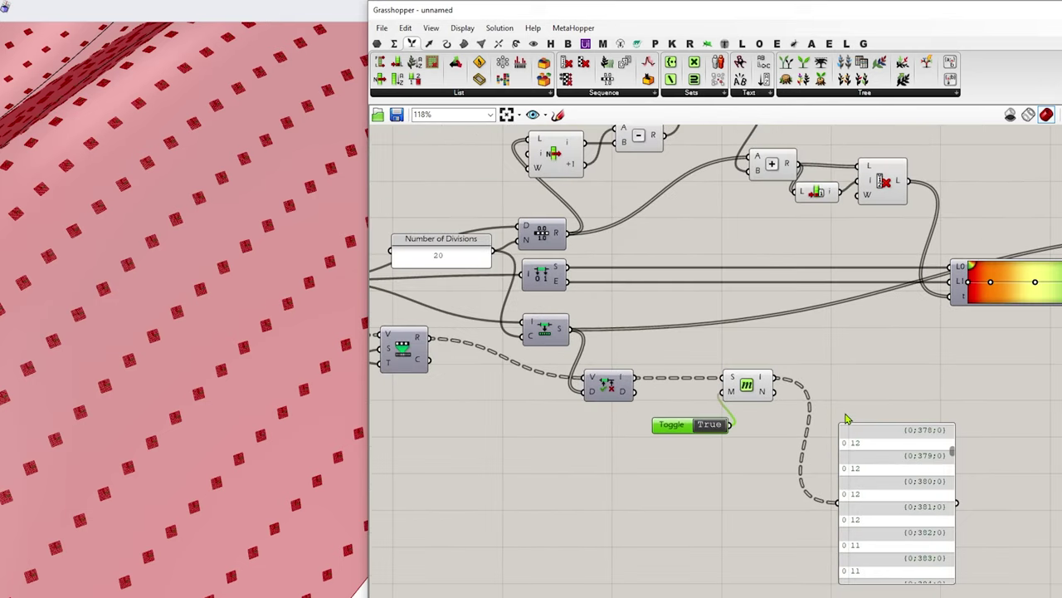
{"action": "left_click_drag", "start_coordinate": [594, 339], "coordinate": [601, 332]}
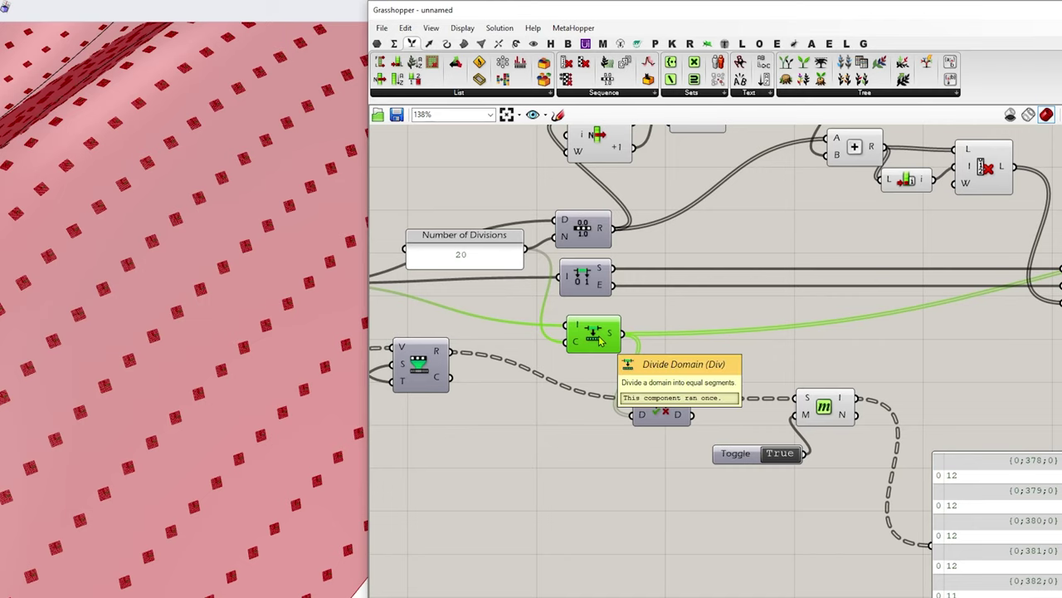
- Pan and zoom to inspect the colour gradient and domain list panels
{"action": "scroll", "coordinate": [601, 340], "scroll_direction": "down", "scroll_amount": 2}
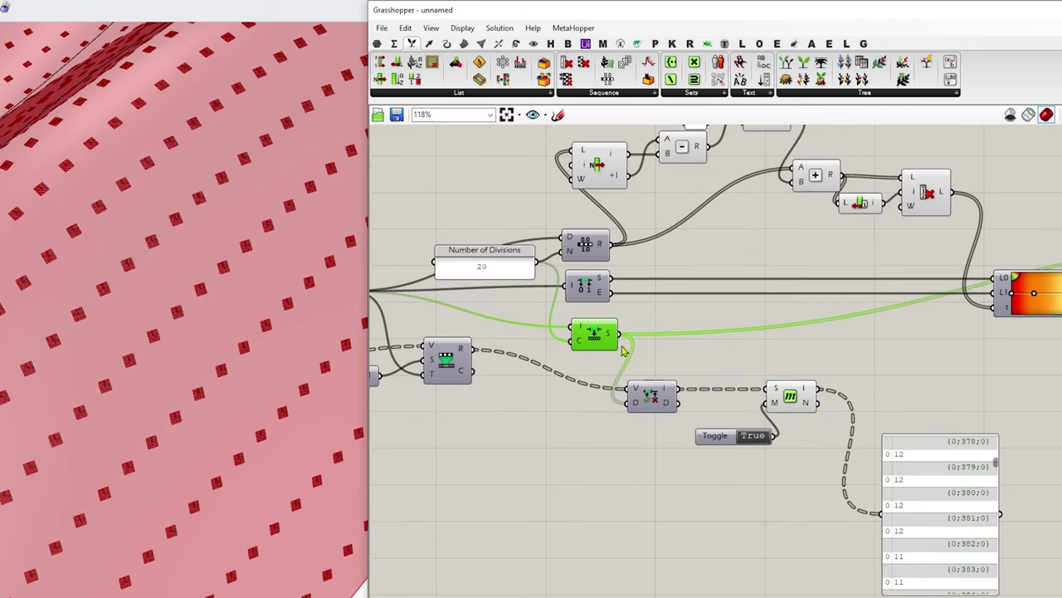
{"action": "right_click_drag", "start_coordinate": [743, 340], "coordinate": [538, 339]}
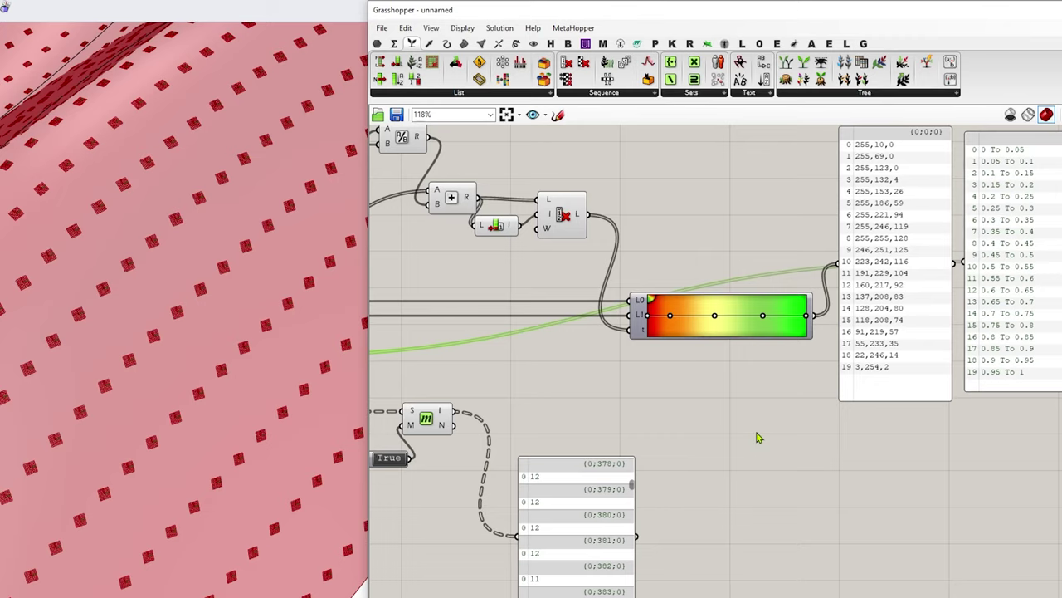
{"action": "scroll", "coordinate": [595, 479], "scroll_direction": "up", "scroll_amount": 3}
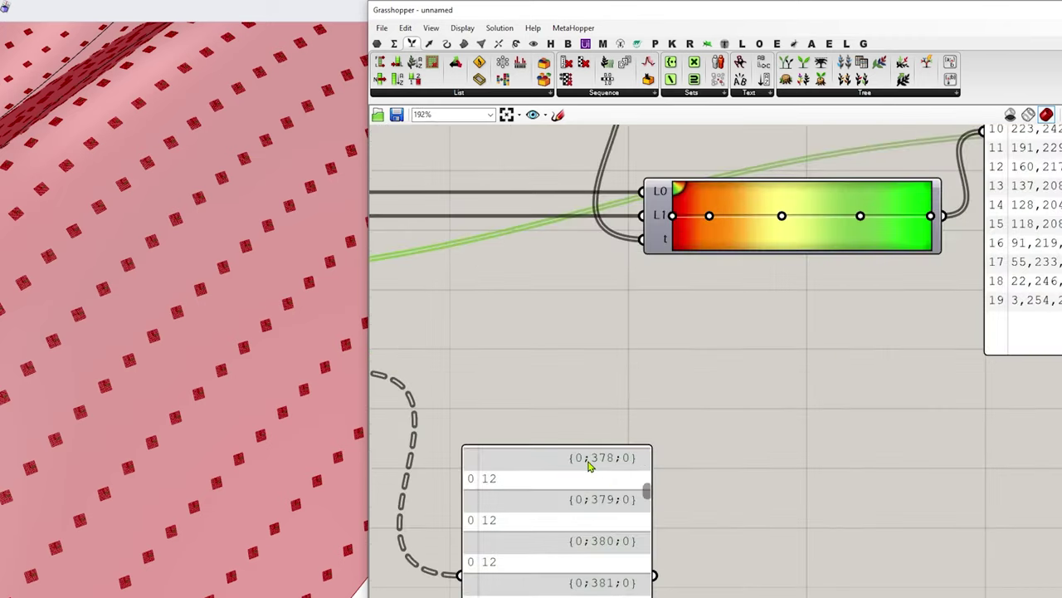
{"action": "scroll", "coordinate": [605, 466], "scroll_direction": "down", "scroll_amount": 2}
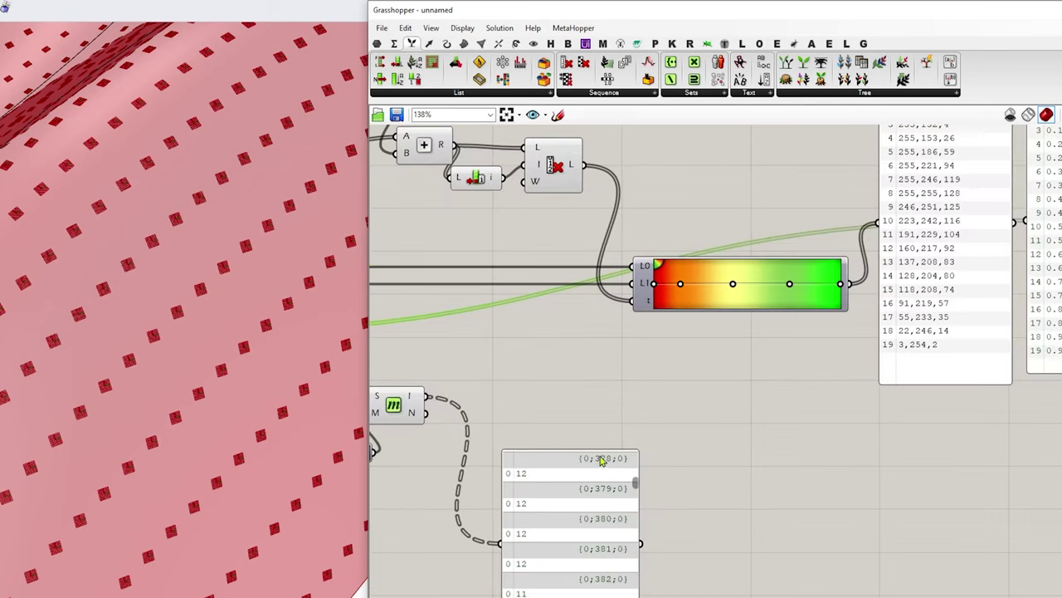
{"action": "right_click_drag", "start_coordinate": [927, 421], "coordinate": [786, 425]}
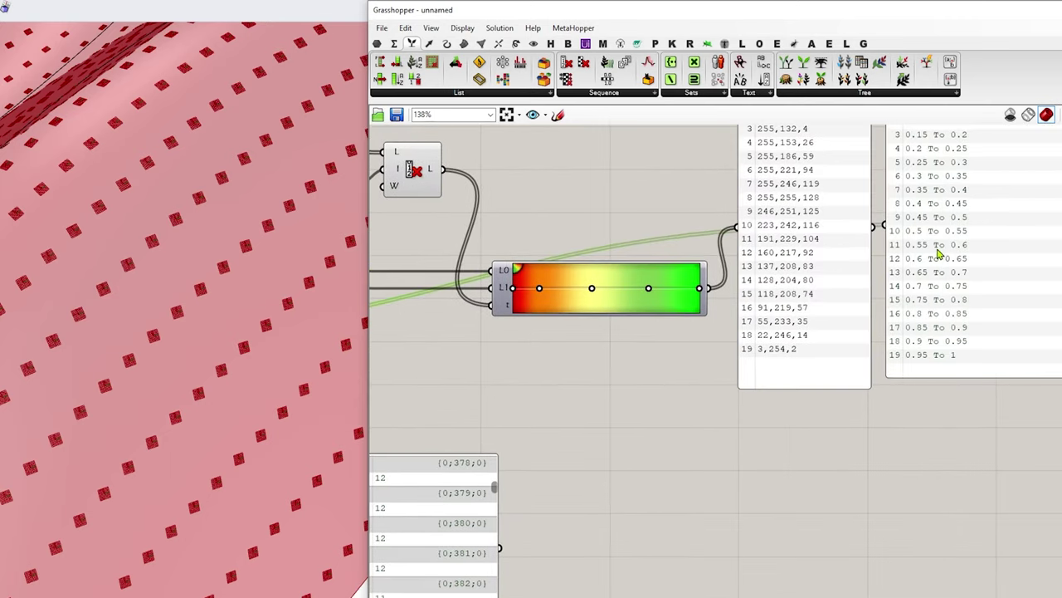
{"action": "scroll", "coordinate": [938, 253], "scroll_direction": "up", "scroll_amount": 4}
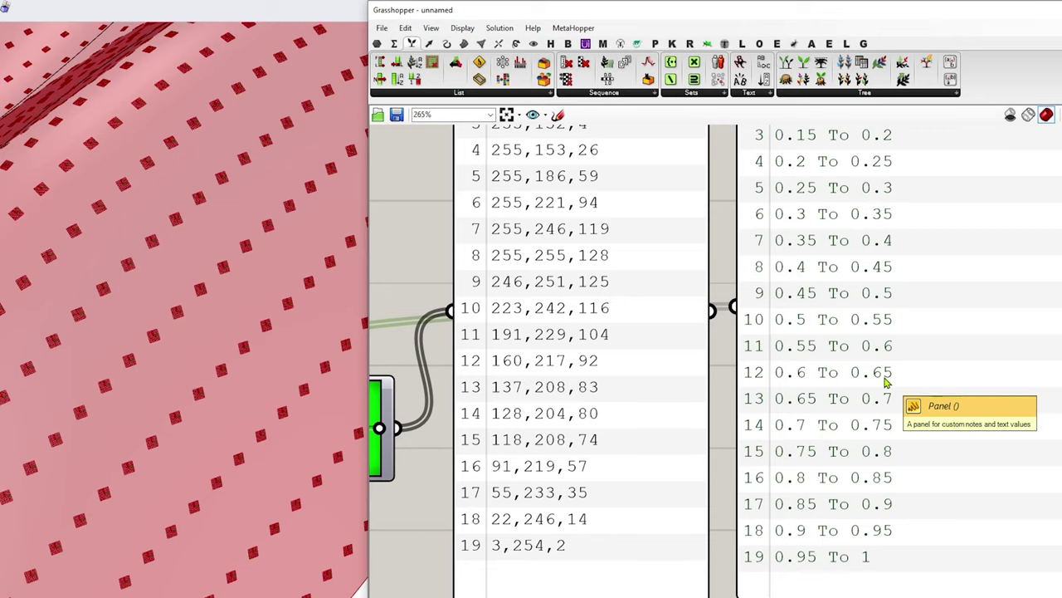
{"action": "scroll", "coordinate": [885, 382], "scroll_direction": "down", "scroll_amount": 6}
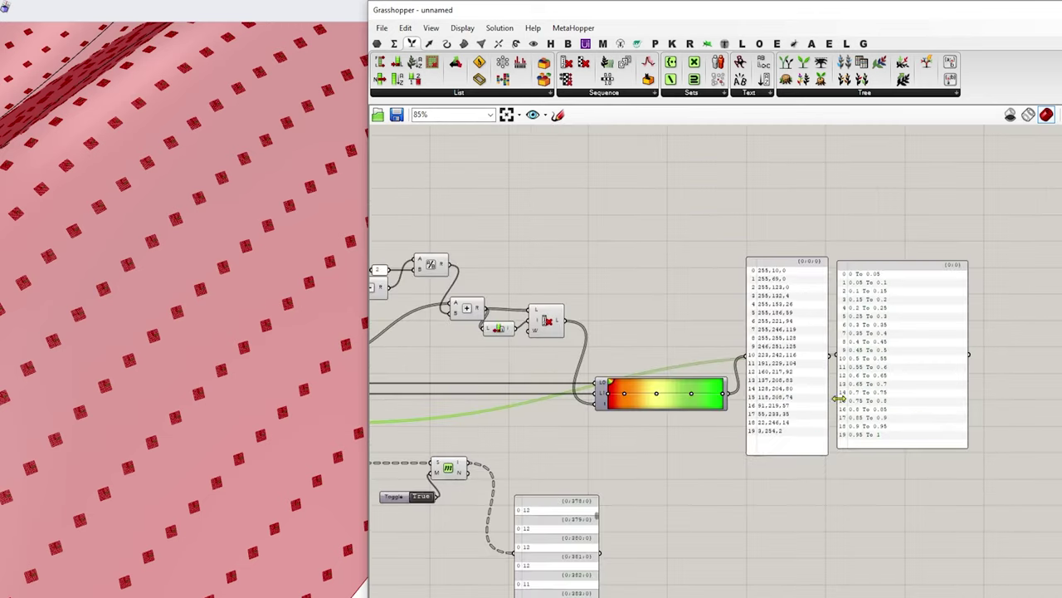
{"action": "scroll", "coordinate": [586, 548], "scroll_direction": "up", "scroll_amount": 2}
{"action": "scroll", "coordinate": [585, 548], "scroll_direction": "up", "scroll_amount": 3}
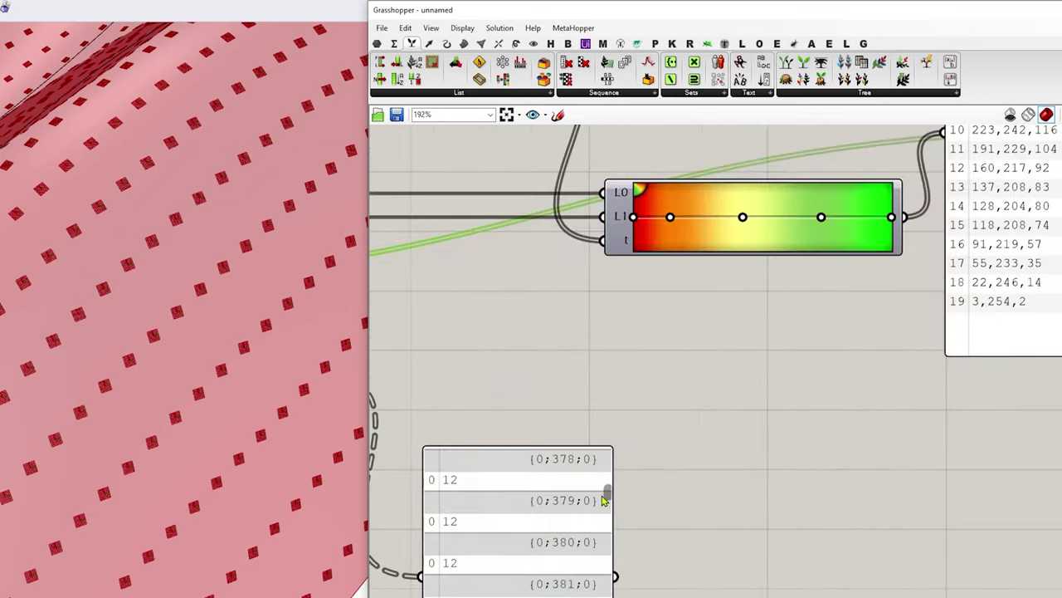
- Drag the index panel to the lower right, clearing space beside the gradient
{"action": "left_click_drag", "start_coordinate": [607, 496], "coordinate": [605, 540]}
{"action": "scroll", "coordinate": [605, 541], "scroll_direction": "down", "scroll_amount": 4}
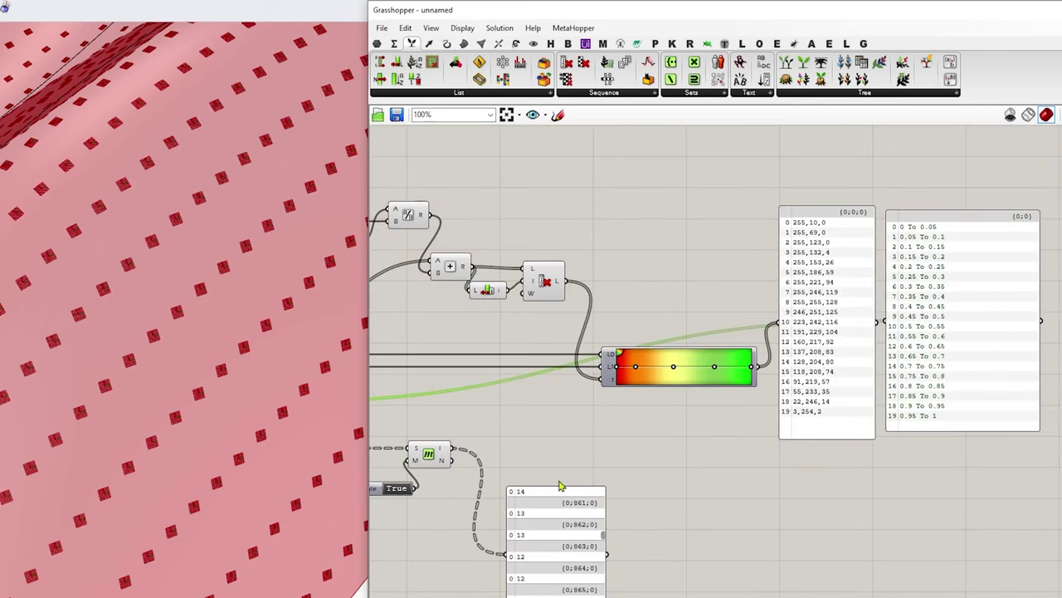
{"action": "right_click_drag", "start_coordinate": [368, 496], "coordinate": [621, 470]}
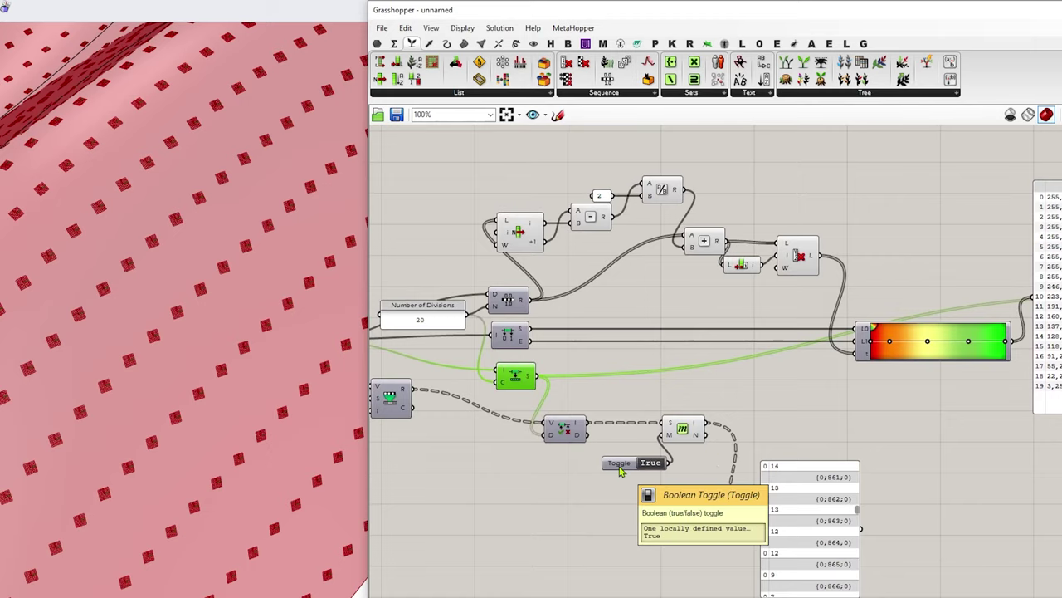
{"action": "scroll", "coordinate": [884, 536], "scroll_direction": "up", "scroll_amount": 3}
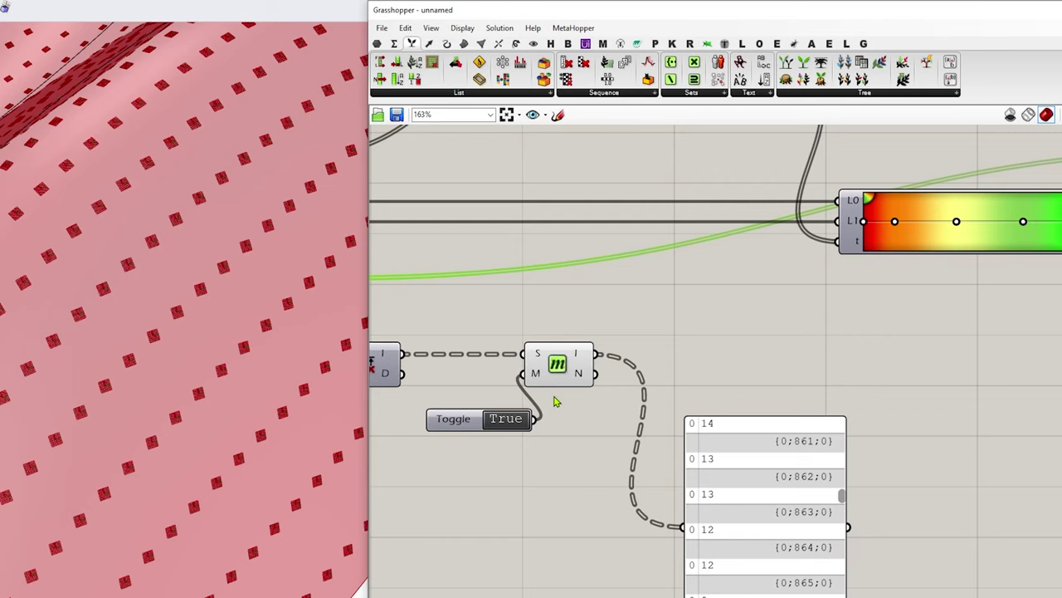
{"action": "scroll", "coordinate": [585, 437], "scroll_direction": "down", "scroll_amount": 1}
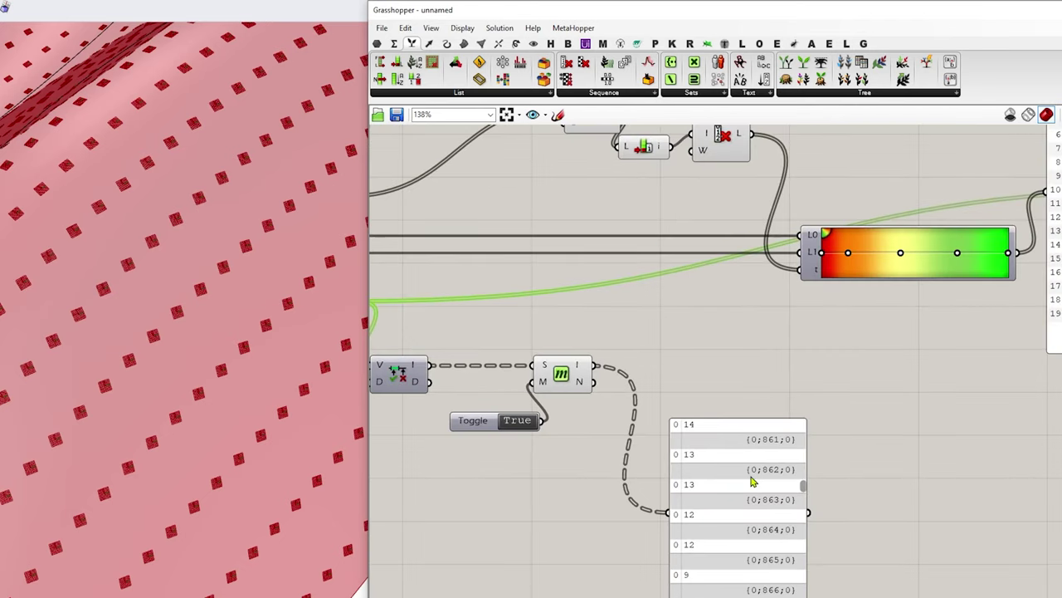
{"action": "left_click_drag", "start_coordinate": [754, 481], "coordinate": [936, 486]}
{"action": "right_click_drag", "start_coordinate": [936, 486], "coordinate": [811, 435]}
- Add a List Item component and feed Member Index's I output into its i input
{"action": "double_click", "coordinate": [811, 435]}
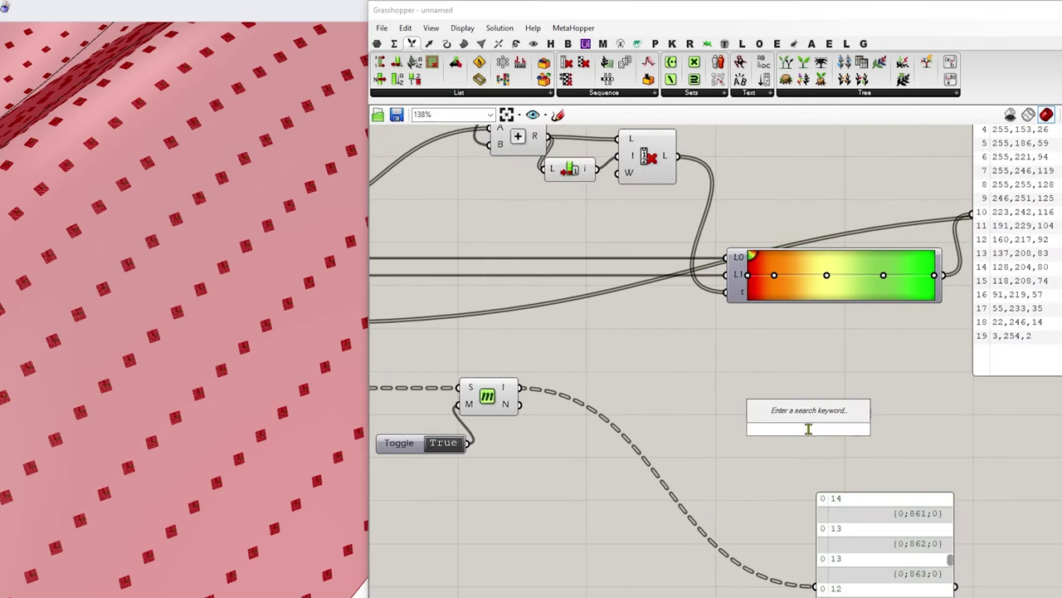
{"action": "type", "text": "item"}
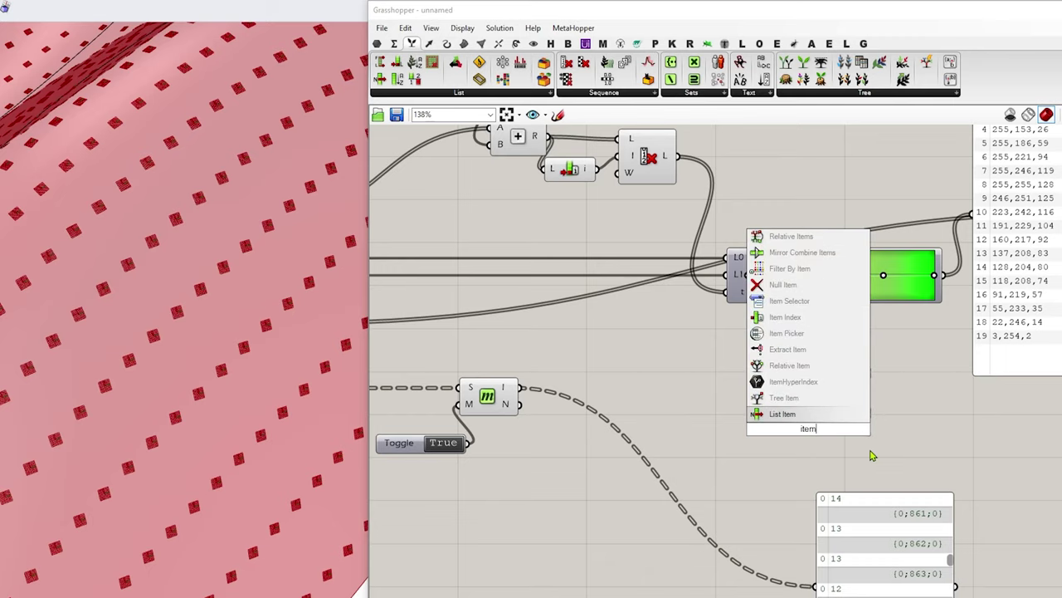
{"action": "key", "text": "Return"}
{"action": "scroll", "coordinate": [838, 422], "scroll_direction": "down", "scroll_amount": 3}
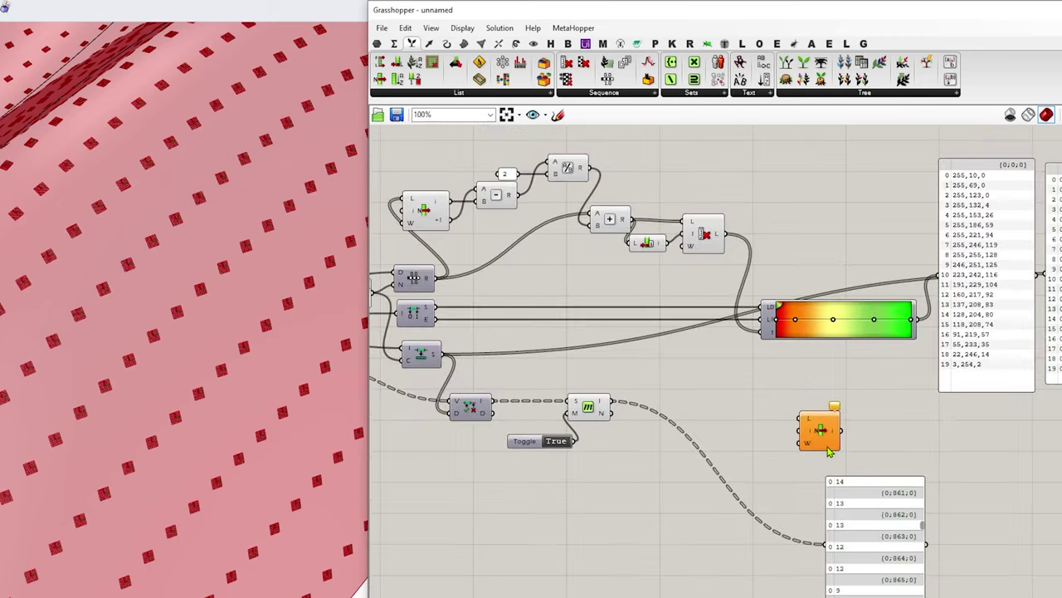
{"action": "left_click_drag", "start_coordinate": [619, 404], "coordinate": [801, 432]}
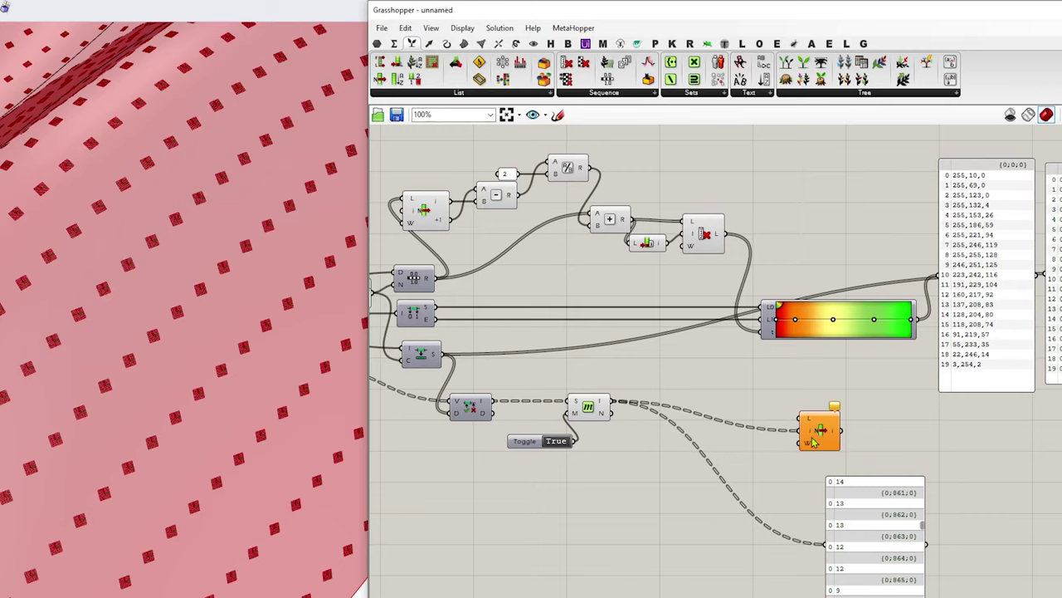
- Wire the gradient's 20 colours into List Item's L input
{"action": "scroll", "coordinate": [803, 442], "scroll_direction": "up", "scroll_amount": 3}
{"action": "left_click", "coordinate": [815, 433]}
{"action": "right_click_drag", "start_coordinate": [844, 393], "coordinate": [546, 434]}
{"action": "left_click_drag", "start_coordinate": [529, 401], "coordinate": [746, 404]}
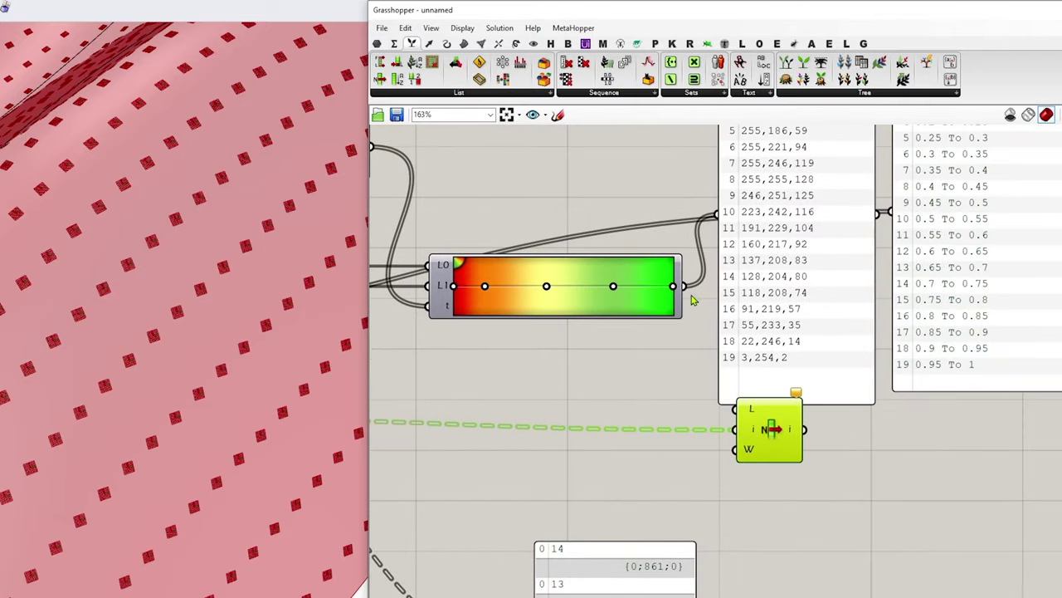
{"action": "right_click_drag", "start_coordinate": [701, 297], "coordinate": [682, 334]}
{"action": "left_click_drag", "start_coordinate": [662, 321], "coordinate": [715, 444]}
{"action": "right_click_drag", "start_coordinate": [752, 257], "coordinate": [682, 331]}
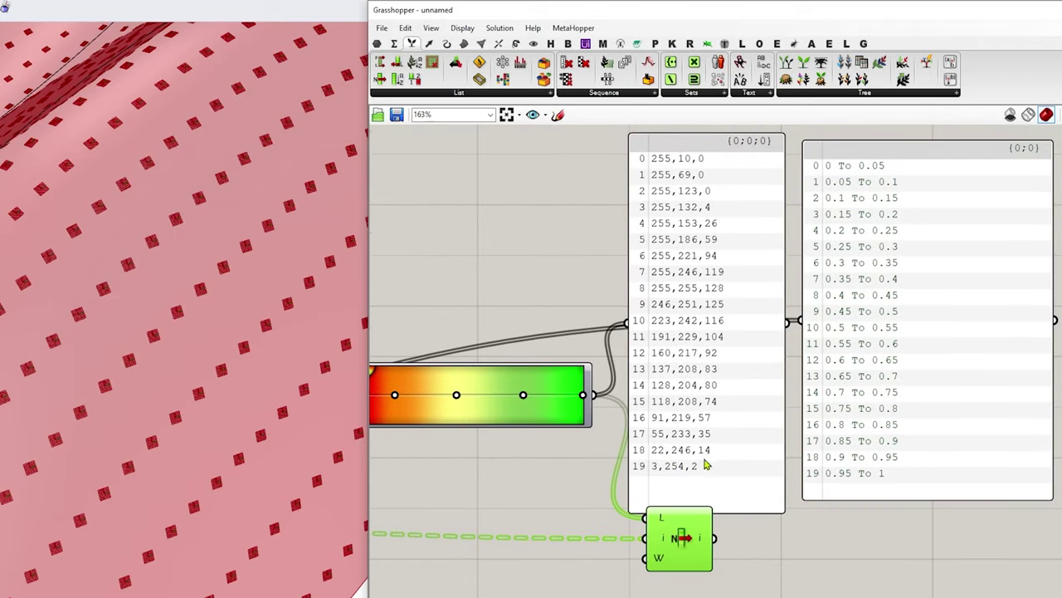
{"action": "left_click_drag", "start_coordinate": [689, 544], "coordinate": [670, 540]}
- Rename the List Item component 'Colors Picked'
{"action": "right_click", "coordinate": [674, 544]}
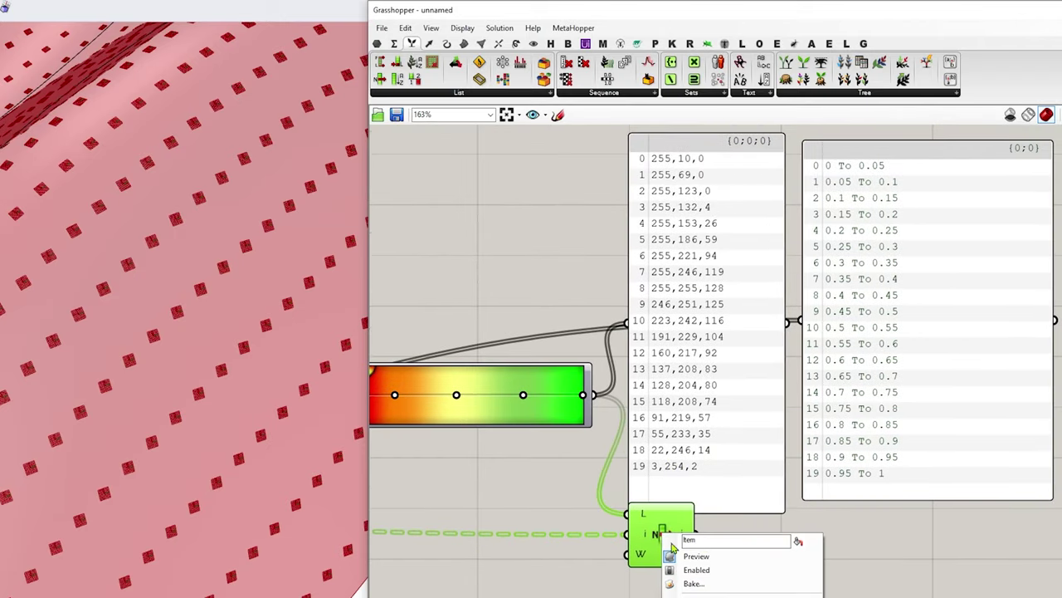
{"action": "left_click", "coordinate": [799, 542]}
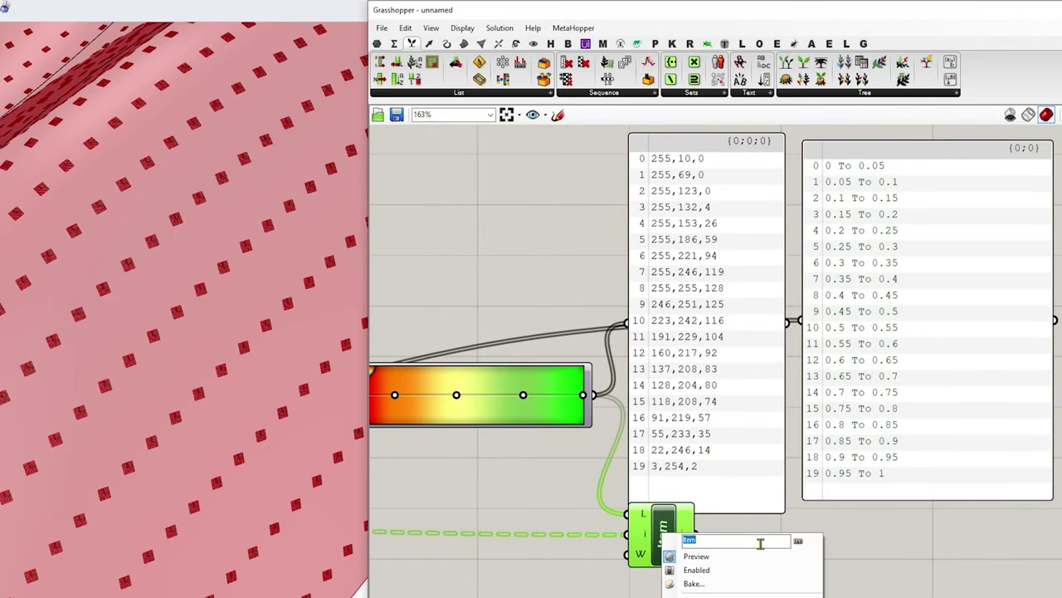
{"action": "type", "text": "Colors Picked"}
{"action": "key", "text": "Return"}
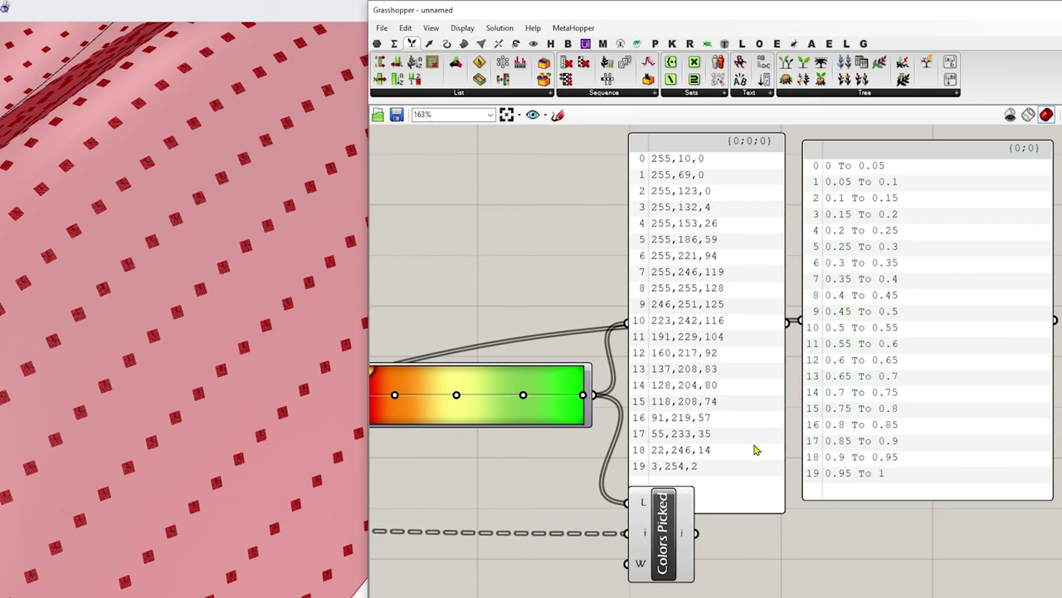
{"action": "left_click_drag", "start_coordinate": [735, 439], "coordinate": [722, 458]}
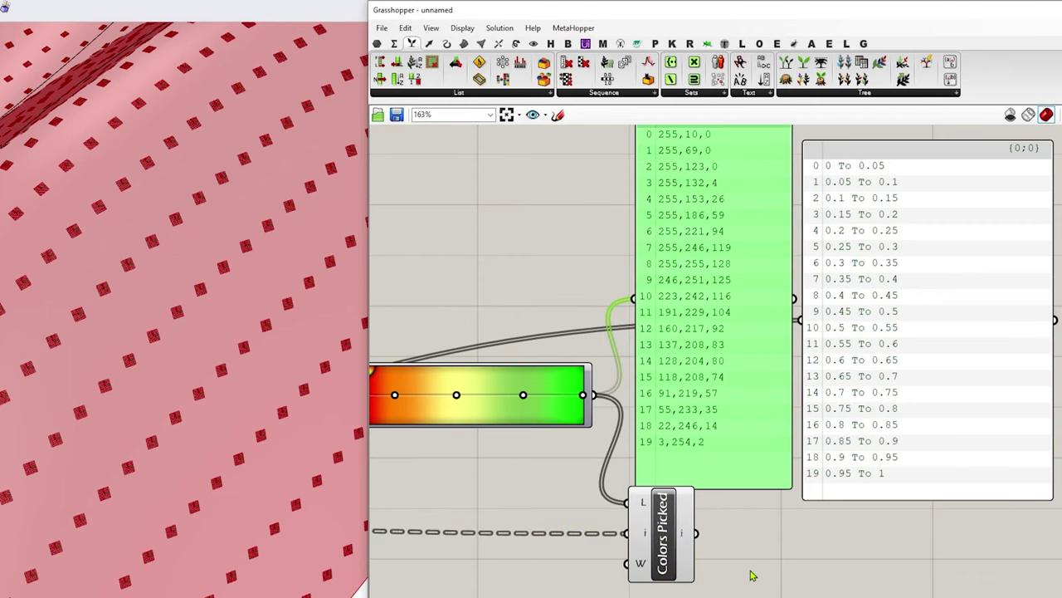
{"action": "scroll", "coordinate": [750, 574], "scroll_direction": "down", "scroll_amount": 3}
{"action": "right_click_drag", "start_coordinate": [735, 524], "coordinate": [844, 442]}
- Add a Custom Preview with the Colors Picked output wired into its M input
{"action": "left_click", "coordinate": [894, 514]}
{"action": "double_click", "coordinate": [894, 515]}
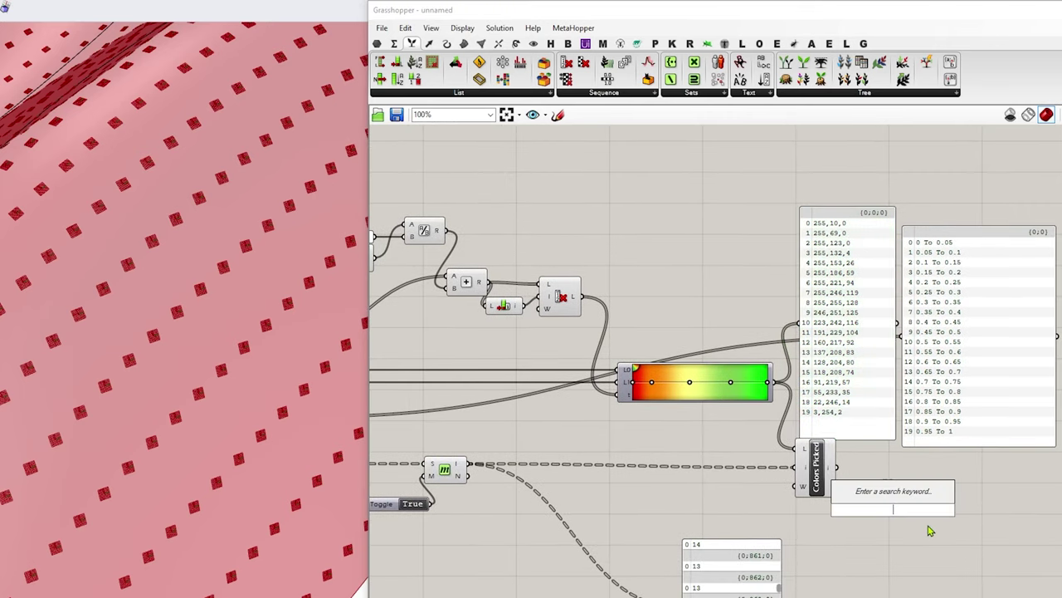
{"action": "type", "text": "pre"}
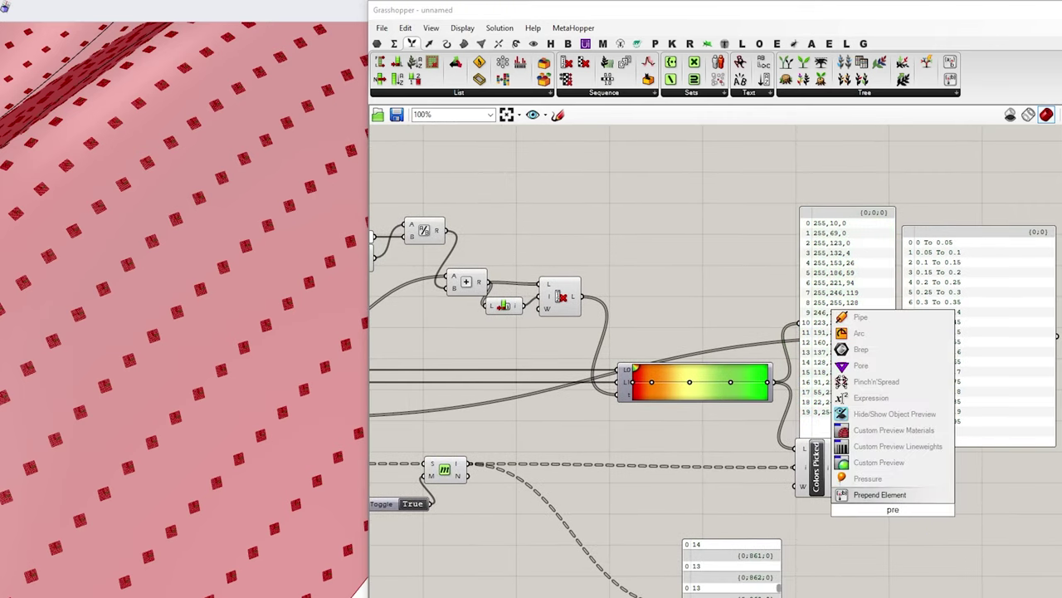
{"action": "left_click", "coordinate": [920, 469]}
{"action": "scroll", "coordinate": [885, 519], "scroll_direction": "up", "scroll_amount": 5}
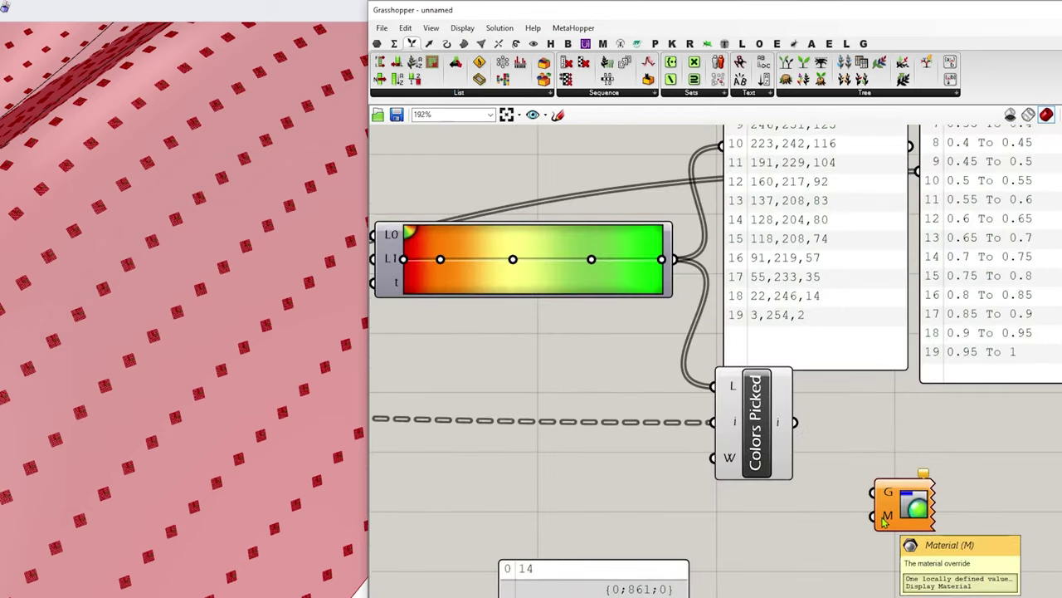
{"action": "left_click_drag", "start_coordinate": [795, 423], "coordinate": [872, 516]}
{"action": "left_click_drag", "start_coordinate": [896, 512], "coordinate": [868, 503]}
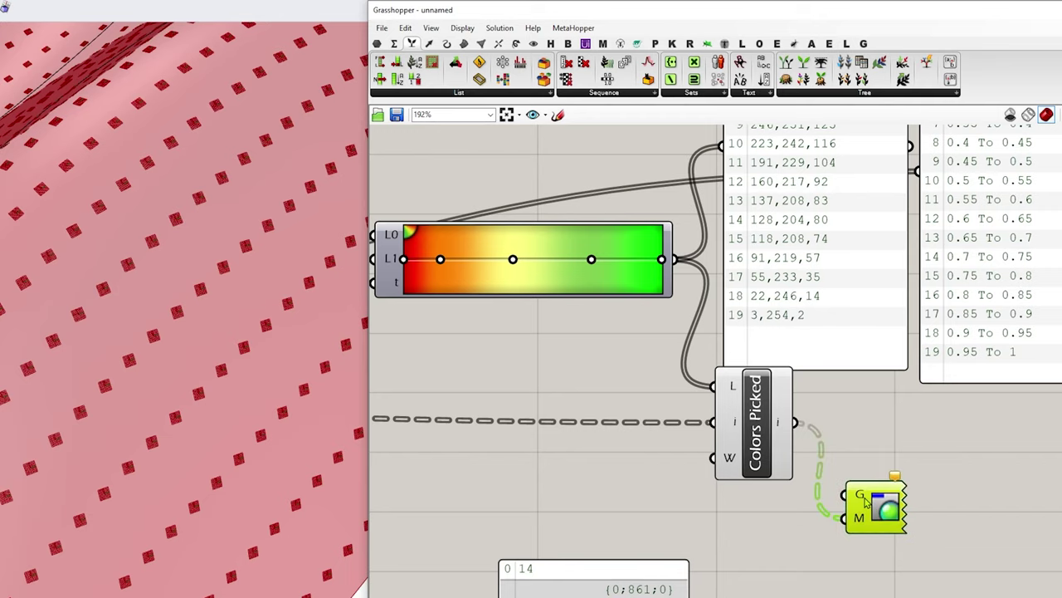
- Alt-drag the bottom output panel to make a copy of it
{"action": "scroll", "coordinate": [868, 507], "scroll_direction": "down", "scroll_amount": 5}
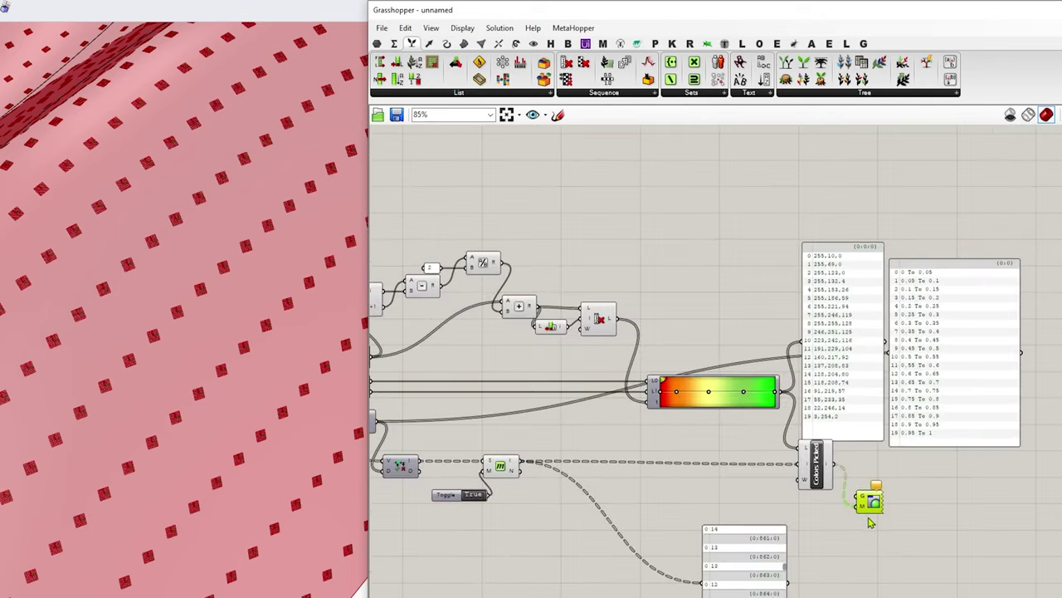
{"action": "left_click_drag", "start_coordinate": [757, 569], "coordinate": [664, 561]}
{"action": "right_click_drag", "start_coordinate": [664, 561], "coordinate": [797, 555]}
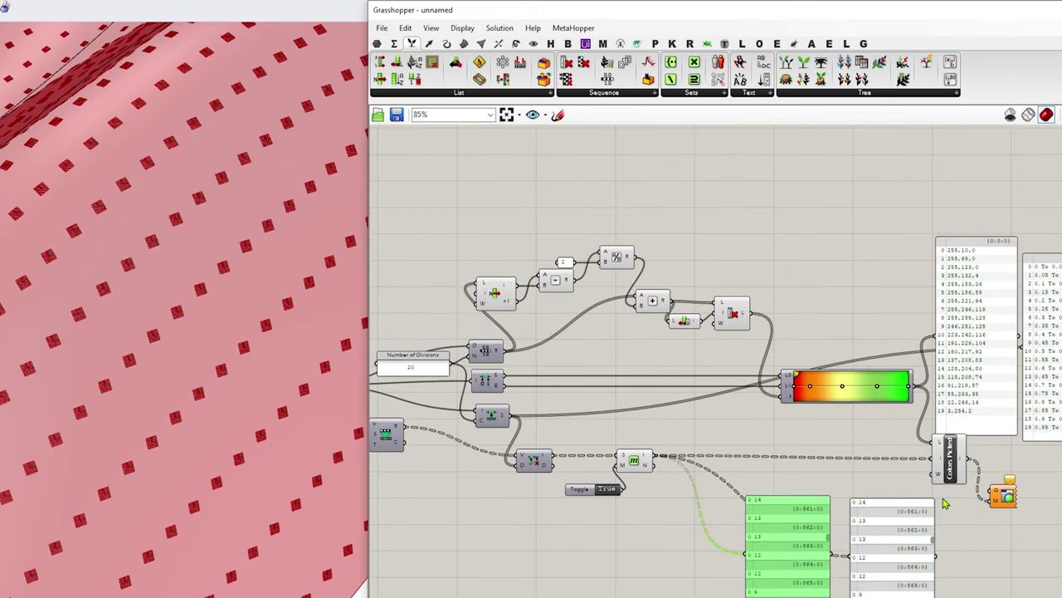
{"action": "right_click_drag", "start_coordinate": [972, 498], "coordinate": [842, 494]}
- Show the Colors Picked values in the copied panel and stretch it taller
{"action": "scroll", "coordinate": [861, 472], "scroll_direction": "up", "scroll_amount": 3}
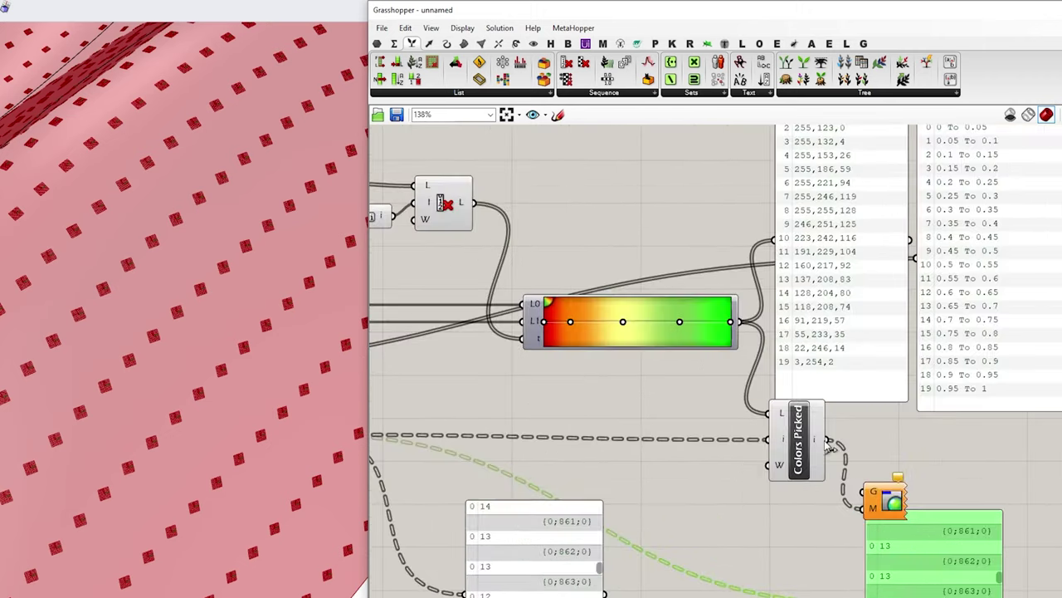
{"action": "left_click_drag", "start_coordinate": [830, 440], "coordinate": [864, 596]}
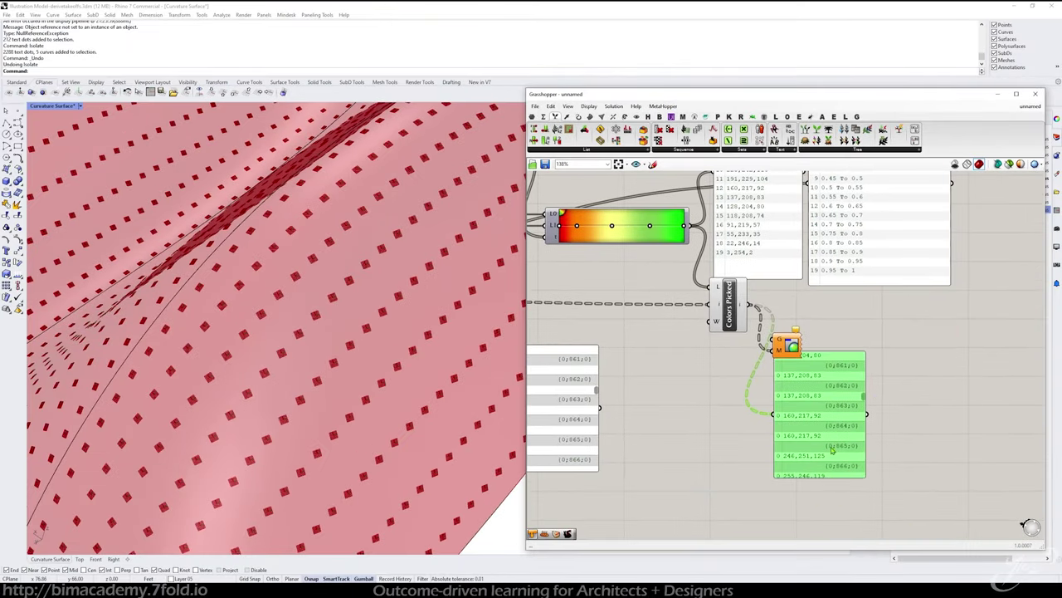
{"action": "left_click_drag", "start_coordinate": [840, 479], "coordinate": [839, 531]}
{"action": "left_click_drag", "start_coordinate": [836, 424], "coordinate": [872, 420]}
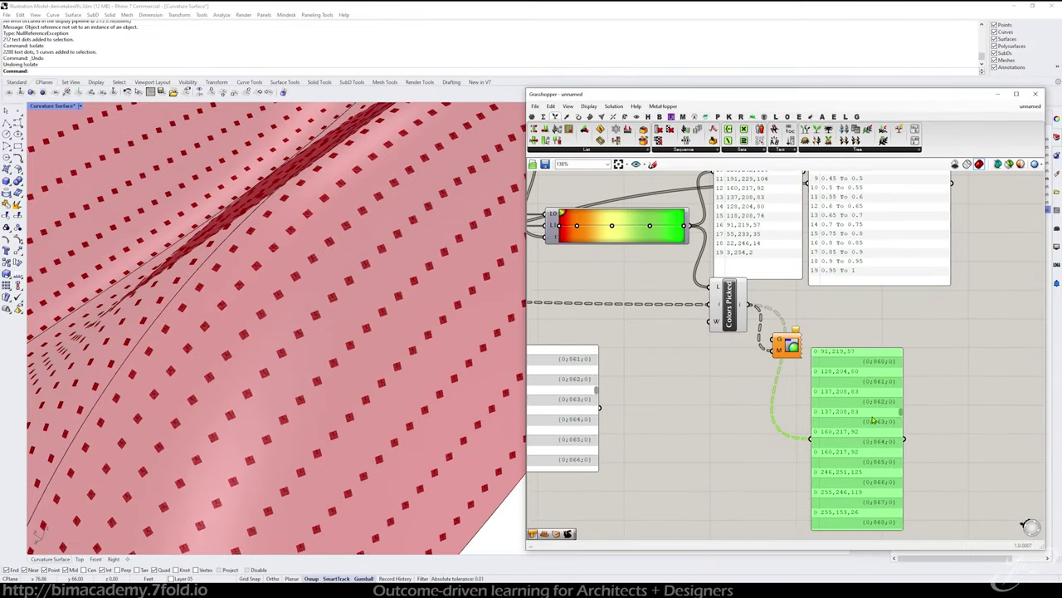
{"action": "scroll", "coordinate": [893, 401], "scroll_direction": "down", "scroll_amount": 3}
{"action": "right_click_drag", "start_coordinate": [893, 401], "coordinate": [925, 417]}
- Pan and zoom over the left-hand components near the definition's start
{"action": "scroll", "coordinate": [849, 385], "scroll_direction": "up", "scroll_amount": 2}
{"action": "right_click_drag", "start_coordinate": [670, 355], "coordinate": [780, 371]}
{"action": "left_click_drag", "start_coordinate": [656, 313], "coordinate": [657, 312]}
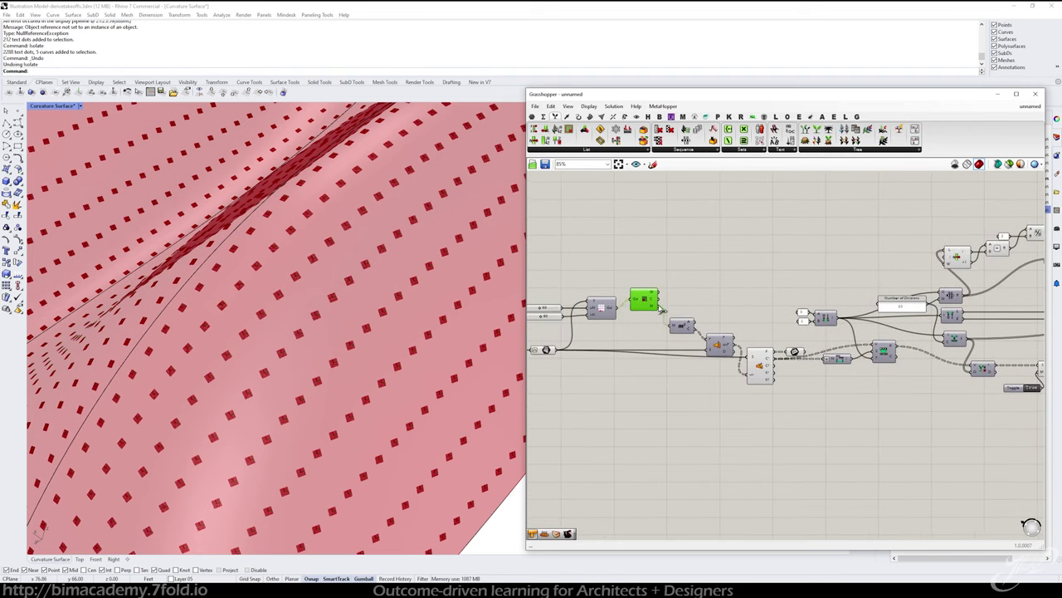
{"action": "scroll", "coordinate": [662, 311], "scroll_direction": "down", "scroll_amount": 3}
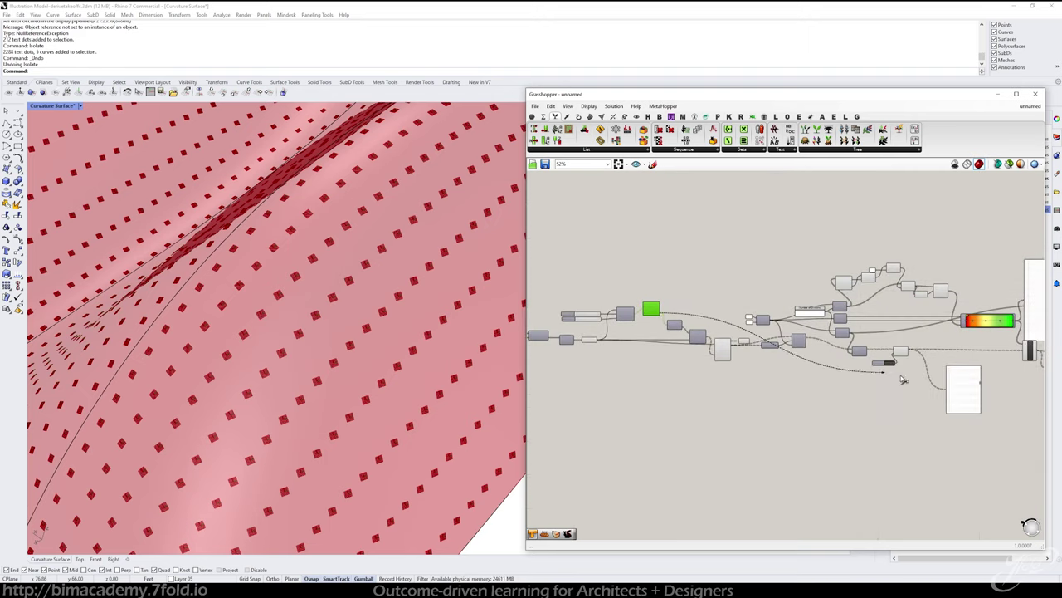
{"action": "scroll", "coordinate": [910, 381], "scroll_direction": "up", "scroll_amount": 2}
{"action": "scroll", "coordinate": [946, 398], "scroll_direction": "up", "scroll_amount": 2}
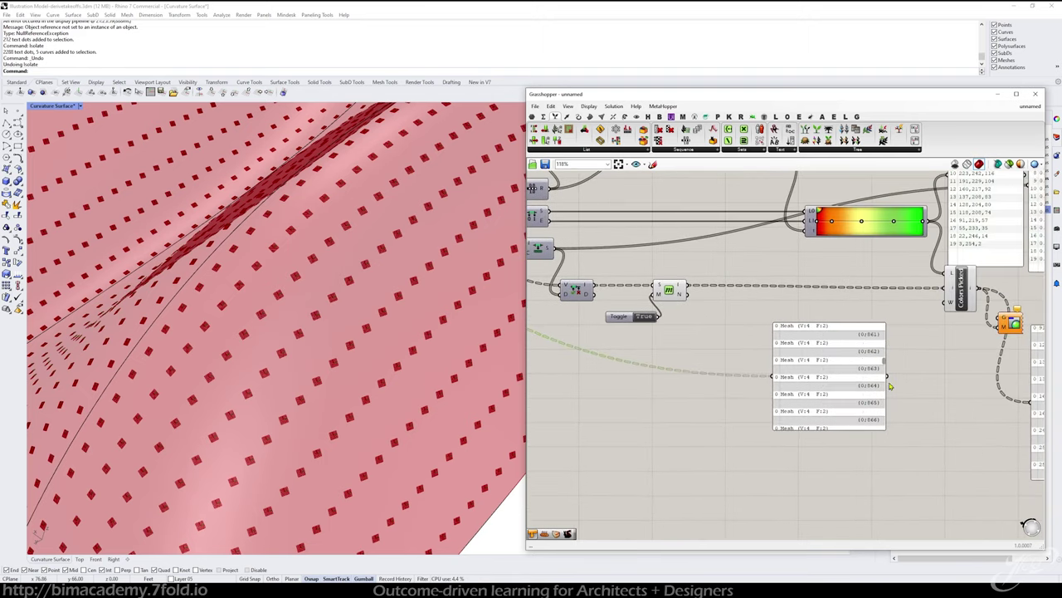
{"action": "scroll", "coordinate": [891, 387], "scroll_direction": "up", "scroll_amount": 2}
- Arrange the colour panel and mesh-list panel side by side beside Custom Preview
{"action": "right_click_drag", "start_coordinate": [784, 346], "coordinate": [679, 340]}
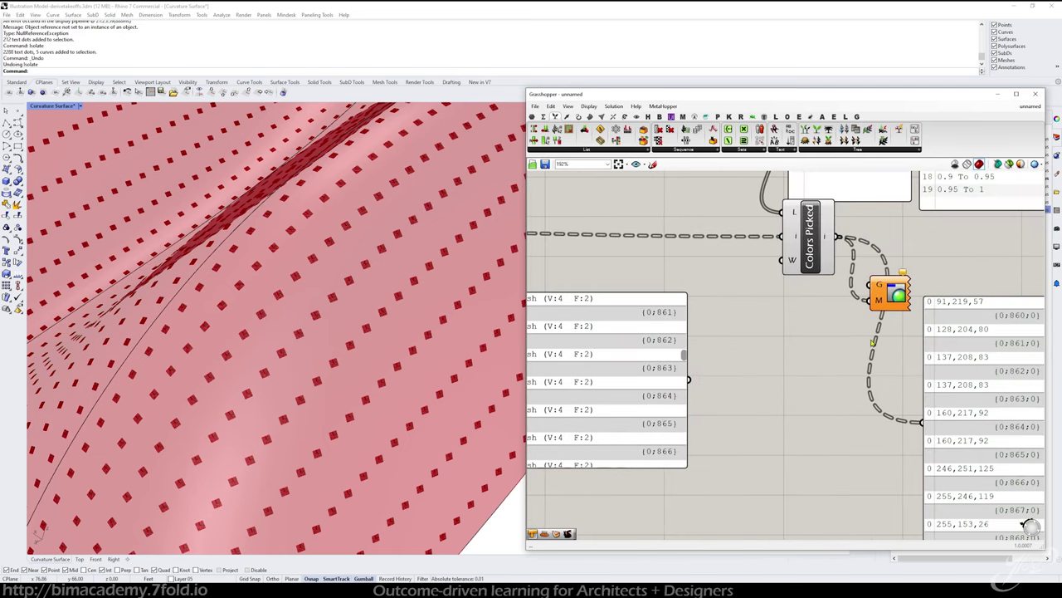
{"action": "left_click_drag", "start_coordinate": [989, 347], "coordinate": [803, 347]}
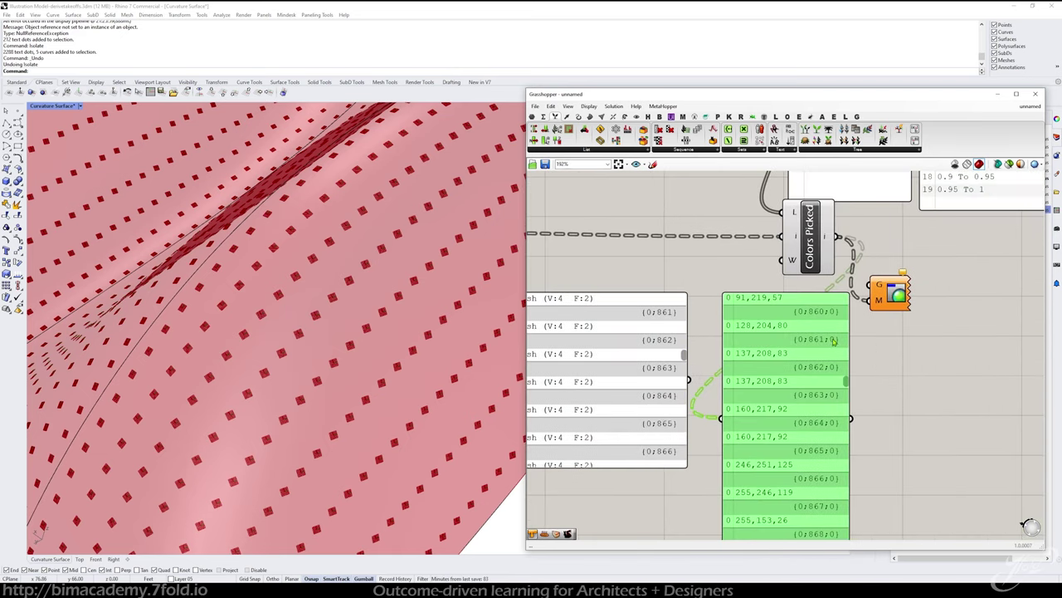
{"action": "scroll", "coordinate": [815, 352], "scroll_direction": "down", "scroll_amount": 3}
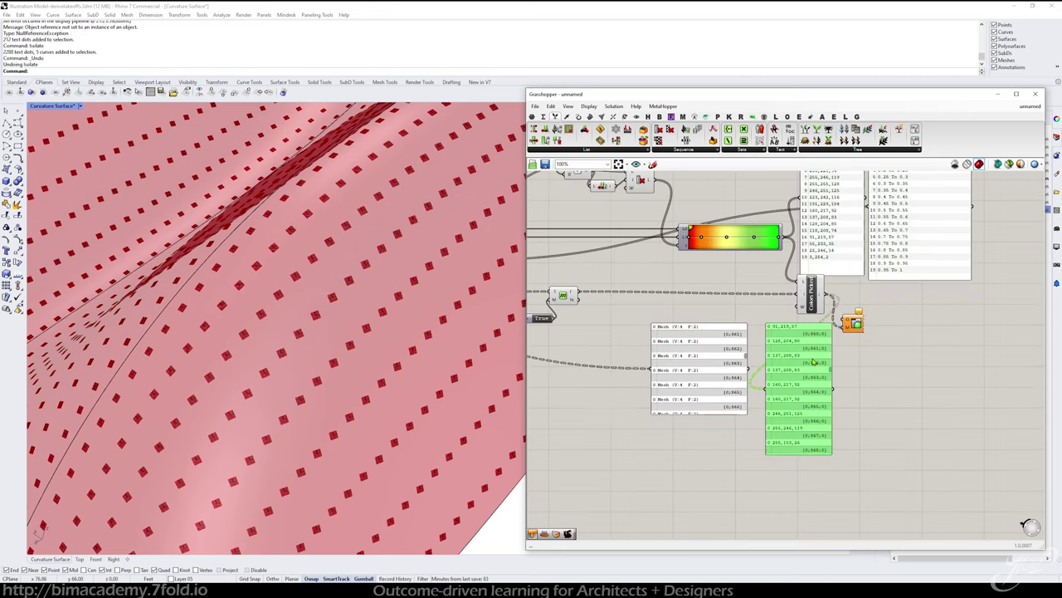
{"action": "left_click_drag", "start_coordinate": [815, 352], "coordinate": [919, 352]}
{"action": "left_click_drag", "start_coordinate": [730, 367], "coordinate": [814, 381]}
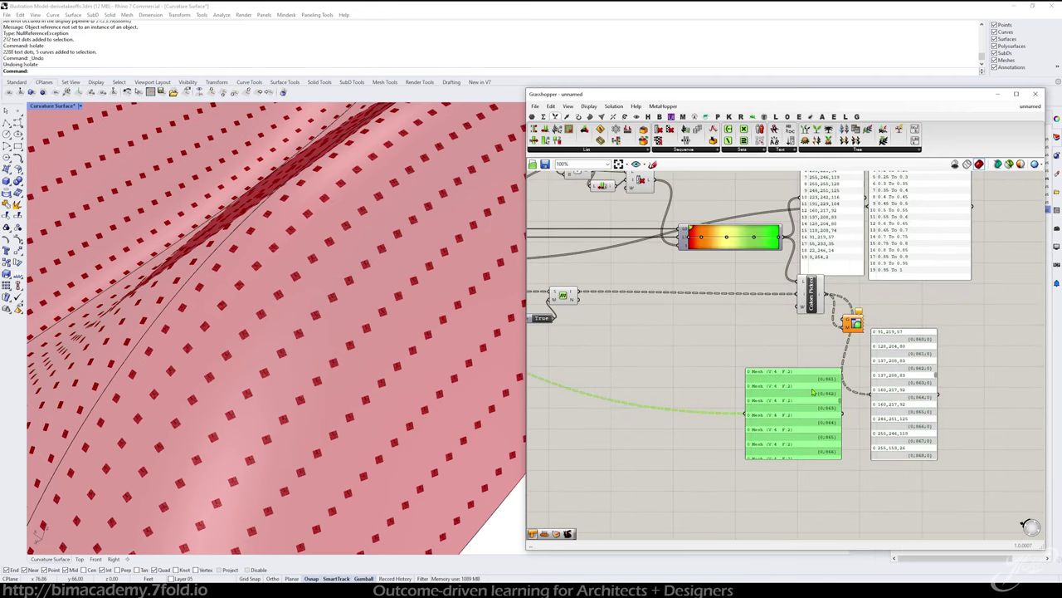
- Add a relay point on the mesh wire and reroute it
{"action": "double_click", "coordinate": [837, 327]}
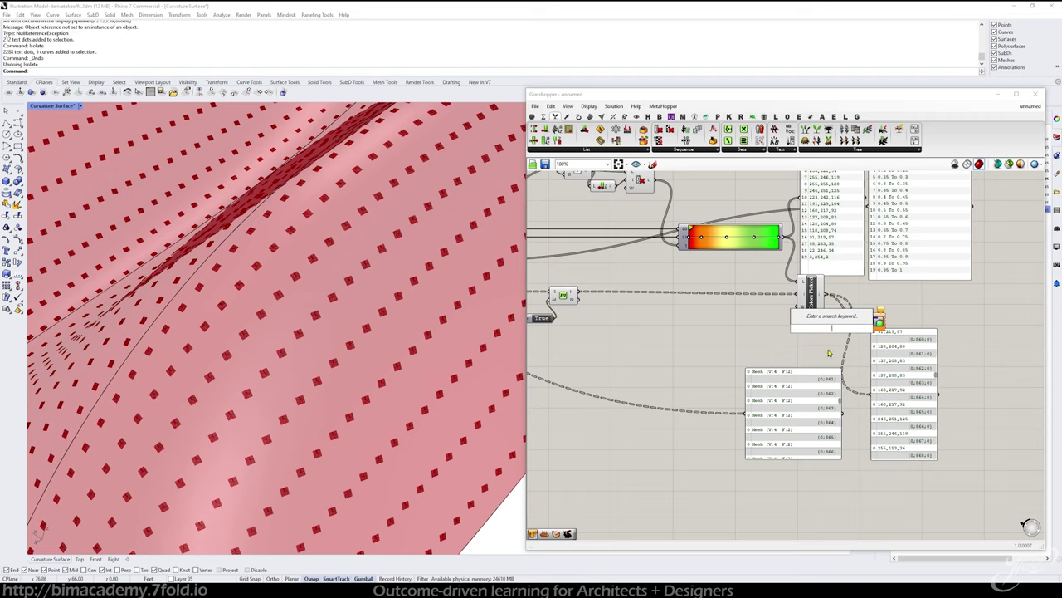
{"action": "left_click", "coordinate": [754, 358]}
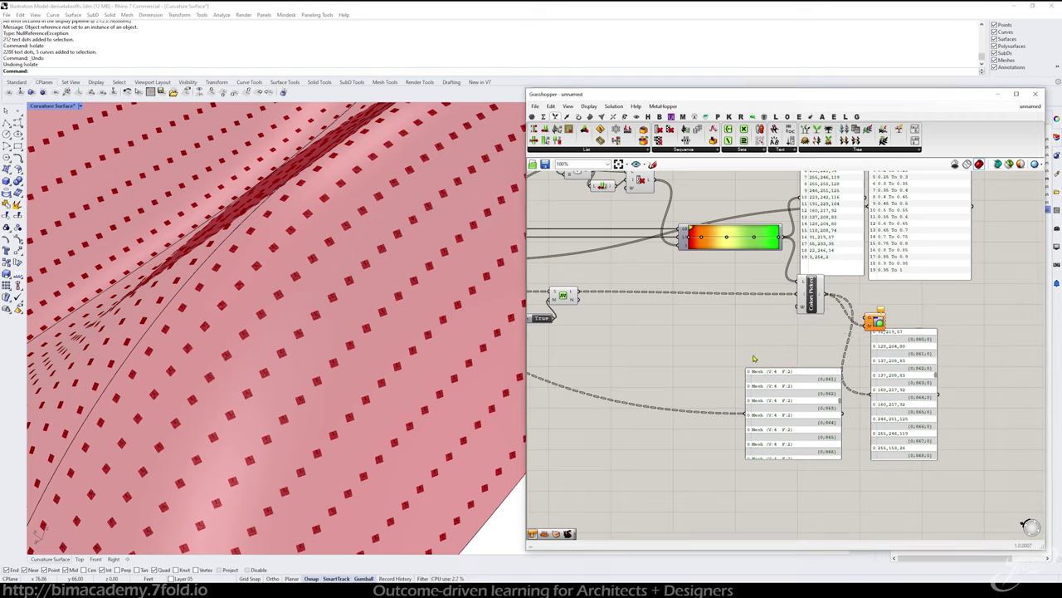
{"action": "double_click", "coordinate": [696, 415]}
{"action": "left_click_drag", "start_coordinate": [697, 415], "coordinate": [766, 325]}
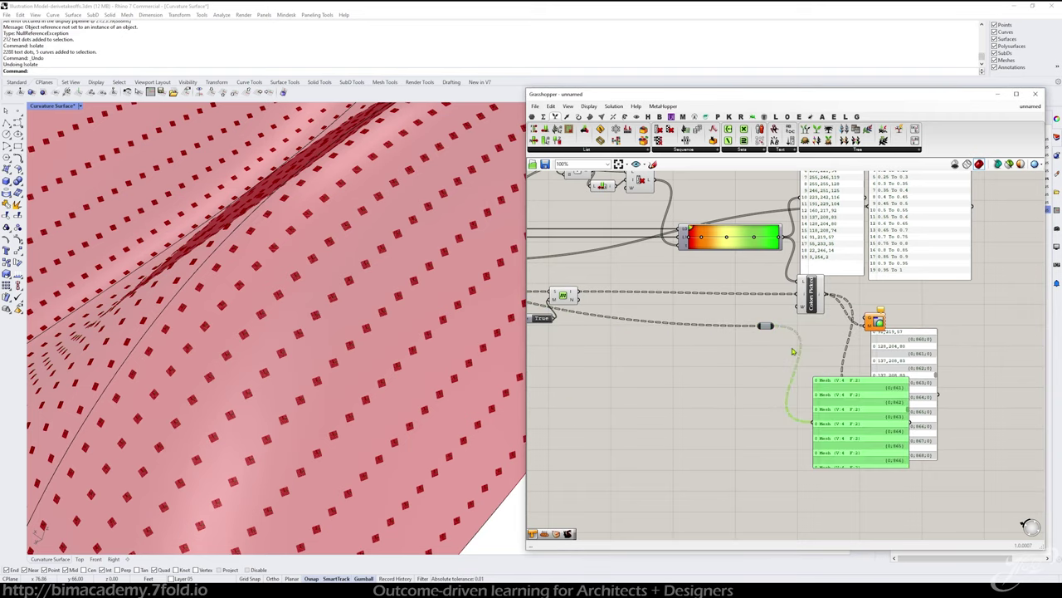
- Apply Simplify to the Colour Picker output's branch paths
{"action": "double_click", "coordinate": [810, 335]}
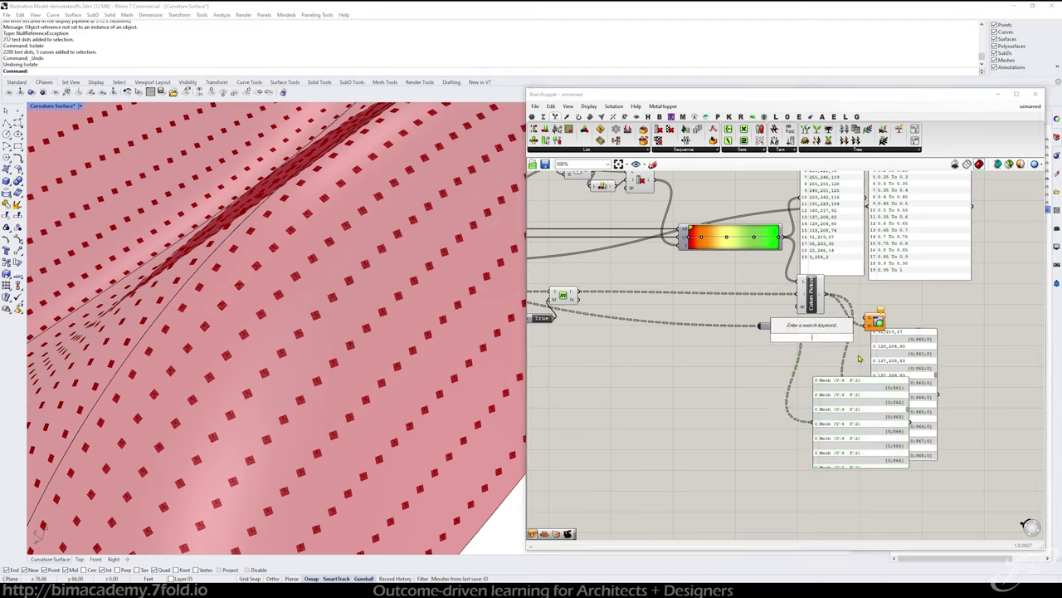
{"action": "left_click", "coordinate": [834, 314]}
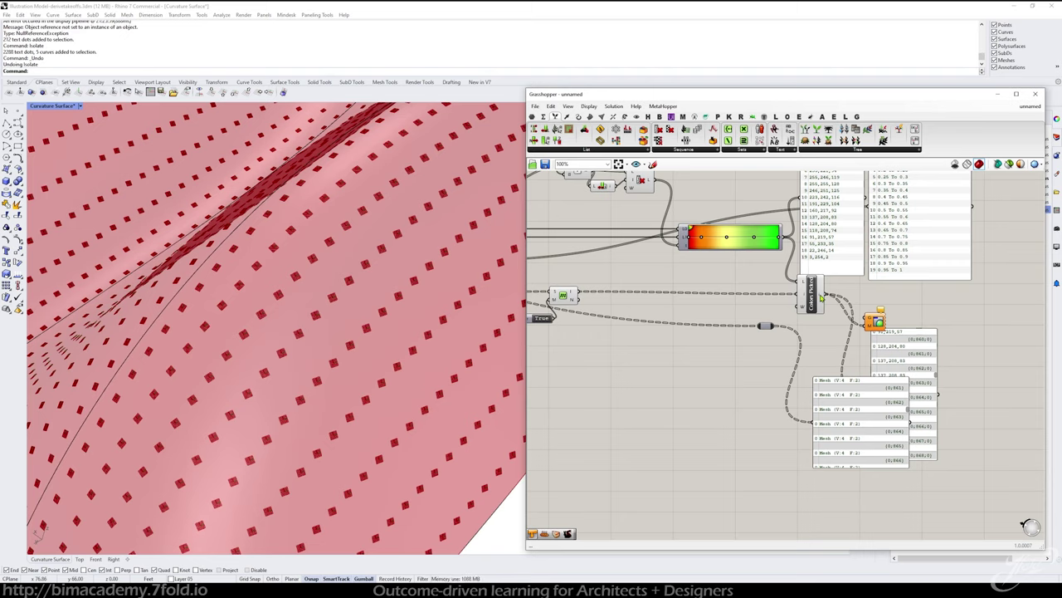
{"action": "right_click", "coordinate": [824, 296]}
{"action": "left_click", "coordinate": [845, 361]}
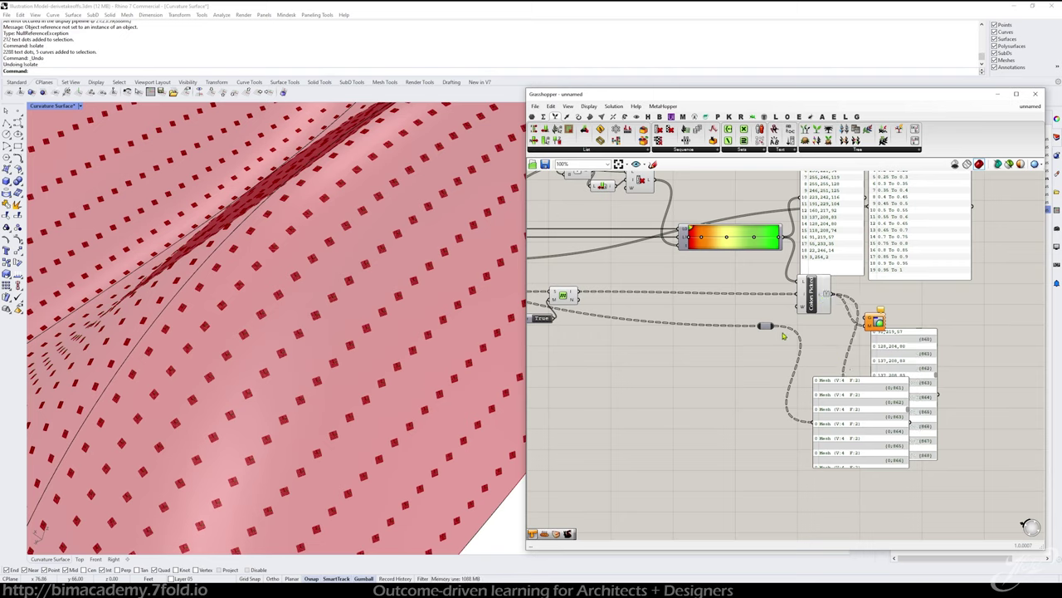
- Insert a Simplify Tree on the mesh wire, feeding the mesh panel and Custom Preview
{"action": "double_click", "coordinate": [814, 338]}
{"action": "type", "text": "simp"}
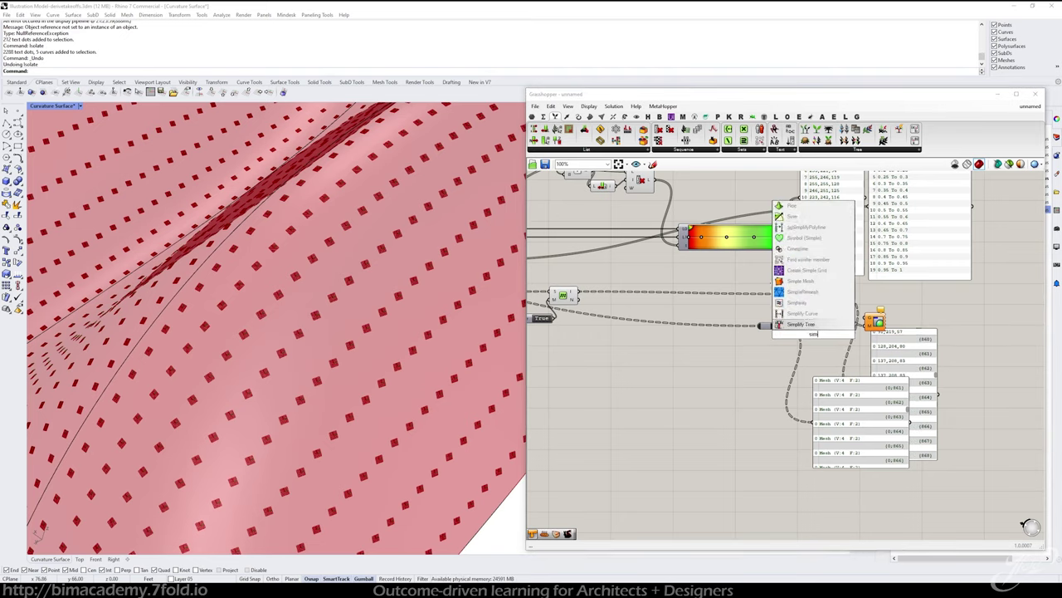
{"action": "left_click", "coordinate": [801, 313]}
{"action": "scroll", "coordinate": [797, 332], "scroll_direction": "up", "scroll_amount": 2}
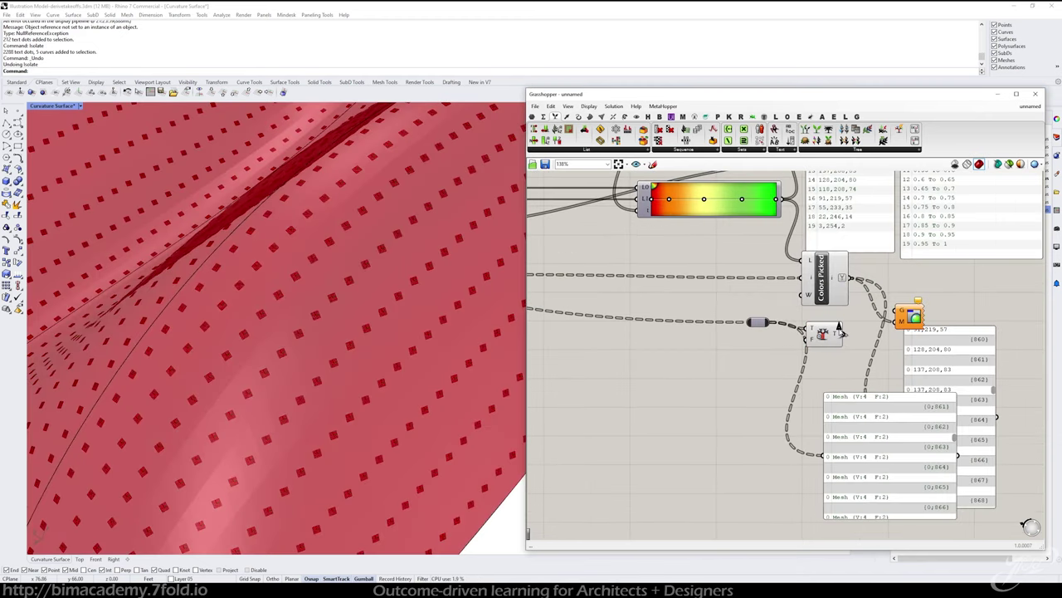
{"action": "left_click_drag", "start_coordinate": [844, 333], "coordinate": [821, 455]}
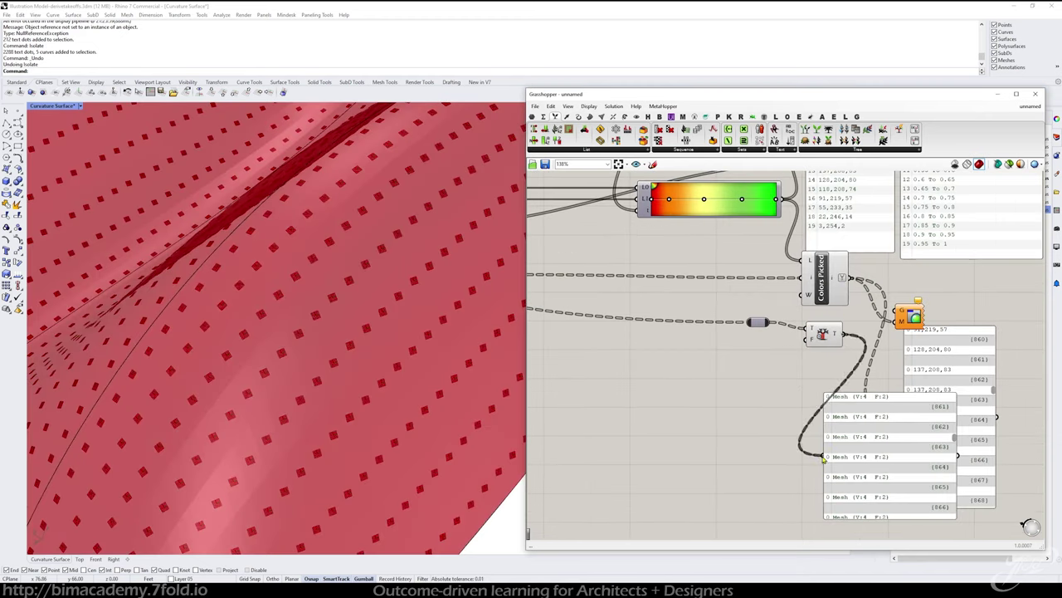
{"action": "left_click", "coordinate": [825, 339]}
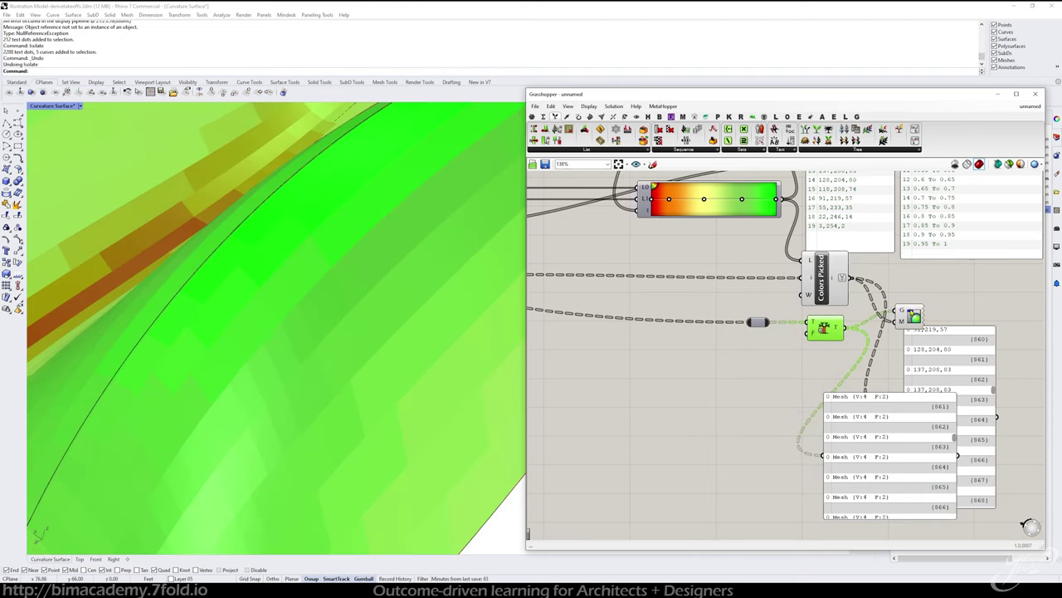
- Delete the two checking panels from the definition
{"action": "left_click", "coordinate": [944, 303]}
{"action": "scroll", "coordinate": [837, 357], "scroll_direction": "down", "scroll_amount": 2}
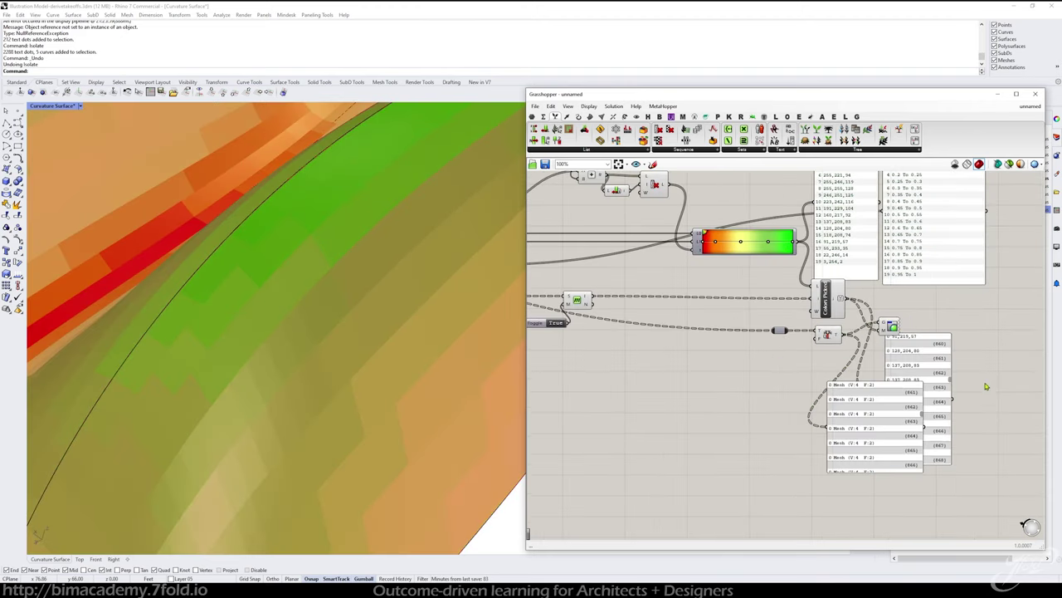
{"action": "left_click_drag", "start_coordinate": [902, 372], "coordinate": [992, 432]}
{"action": "key", "text": "Delete"}
- Disable Preview on every component so only the curvature-coloured surface displays
{"action": "right_click_drag", "start_coordinate": [870, 368], "coordinate": [848, 406]}
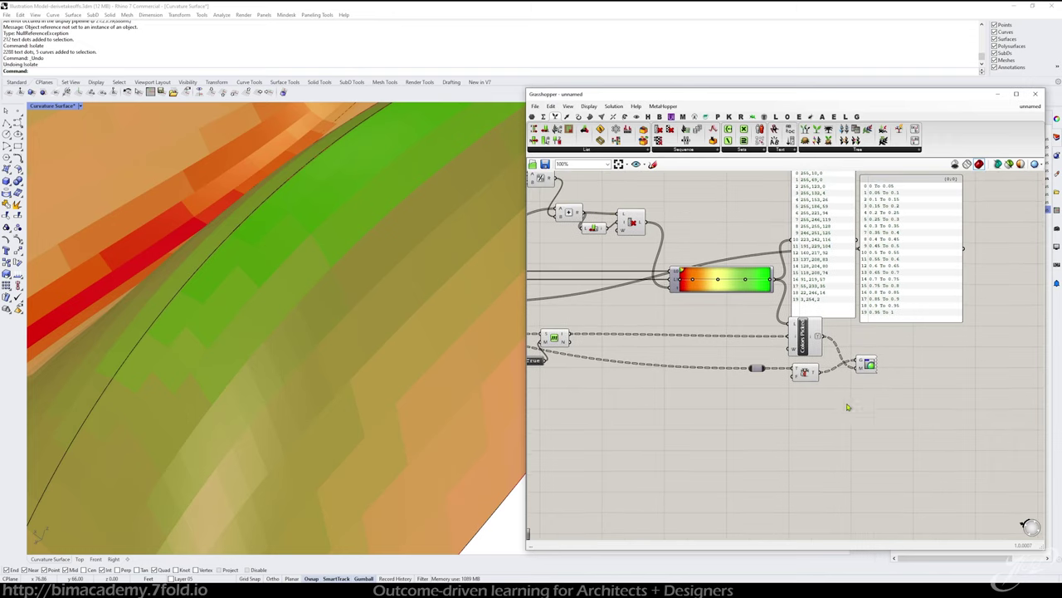
{"action": "scroll", "coordinate": [804, 383], "scroll_direction": "down", "scroll_amount": 3}
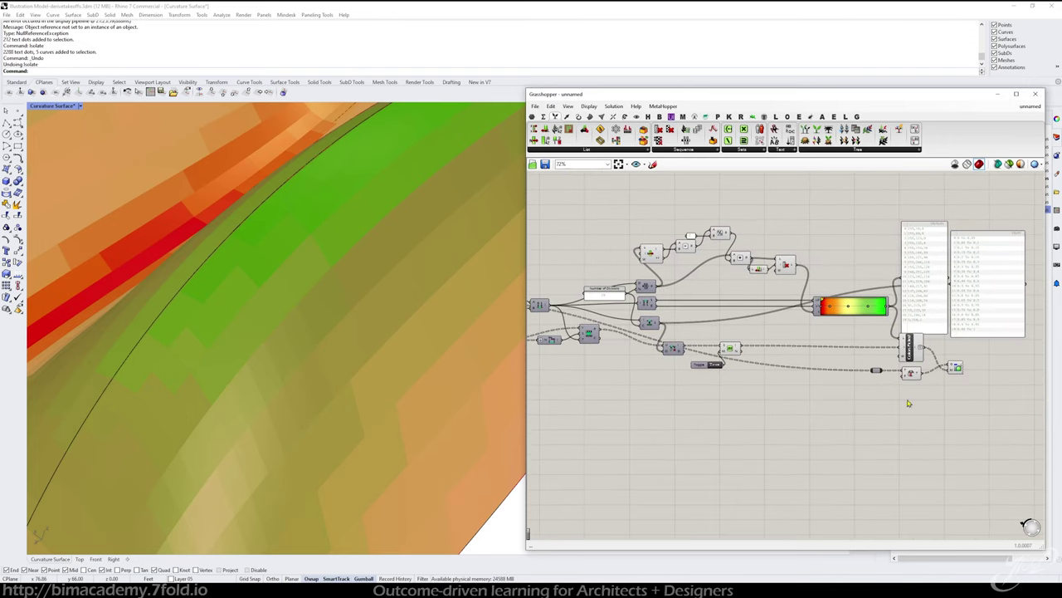
{"action": "left_click_drag", "start_coordinate": [922, 398], "coordinate": [585, 291]}
{"action": "scroll", "coordinate": [888, 387], "scroll_direction": "down", "scroll_amount": 3}
{"action": "middle_click", "coordinate": [585, 286]}
{"action": "left_click", "coordinate": [608, 268]}
{"action": "left_click", "coordinate": [626, 263]}
{"action": "scroll", "coordinate": [384, 318], "scroll_direction": "down", "scroll_amount": 3}
{"action": "scroll", "coordinate": [384, 320], "scroll_direction": "down", "scroll_amount": 3}
- Orbit and zoom the Rhino viewport to inspect the green-to-red curvature colouring
{"action": "right_click_drag", "start_coordinate": [379, 315], "coordinate": [393, 351]}
{"action": "scroll", "coordinate": [363, 326], "scroll_direction": "up", "scroll_amount": 3}
{"action": "scroll", "coordinate": [869, 344], "scroll_direction": "up", "scroll_amount": 2}
{"action": "scroll", "coordinate": [870, 345], "scroll_direction": "up", "scroll_amount": 3}
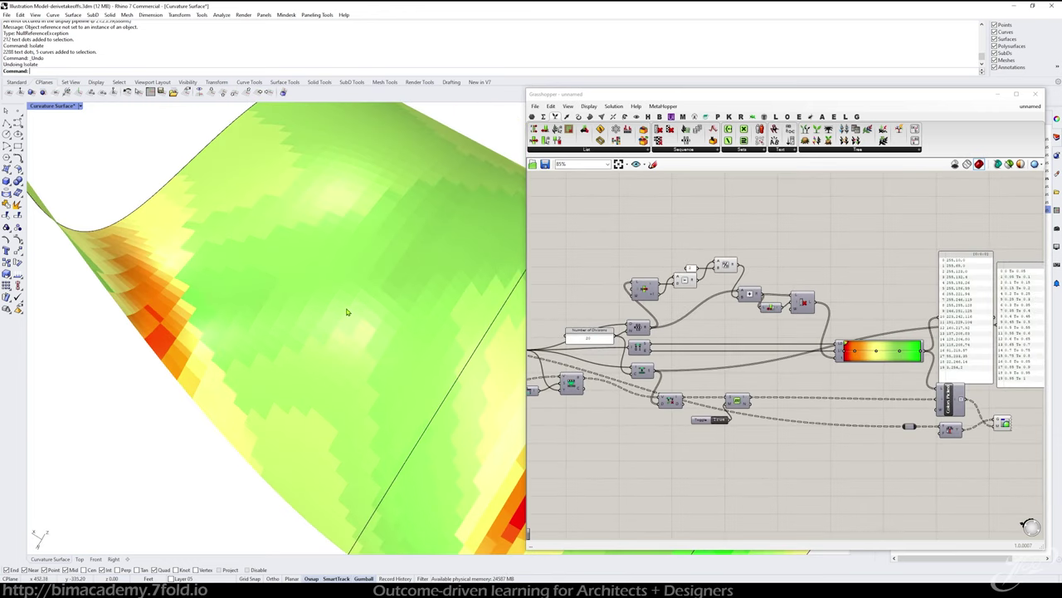
{"action": "right_click_drag", "start_coordinate": [346, 311], "coordinate": [95, 410]}
{"action": "scroll", "coordinate": [186, 380], "scroll_direction": "up", "scroll_amount": 2}
{"action": "scroll", "coordinate": [142, 380], "scroll_direction": "up", "scroll_amount": 2}
- Orbit over the red high-curvature areas, then centre the Surface Curvature outputs on the canvas
{"action": "right_click_drag", "start_coordinate": [224, 264], "coordinate": [189, 316]}
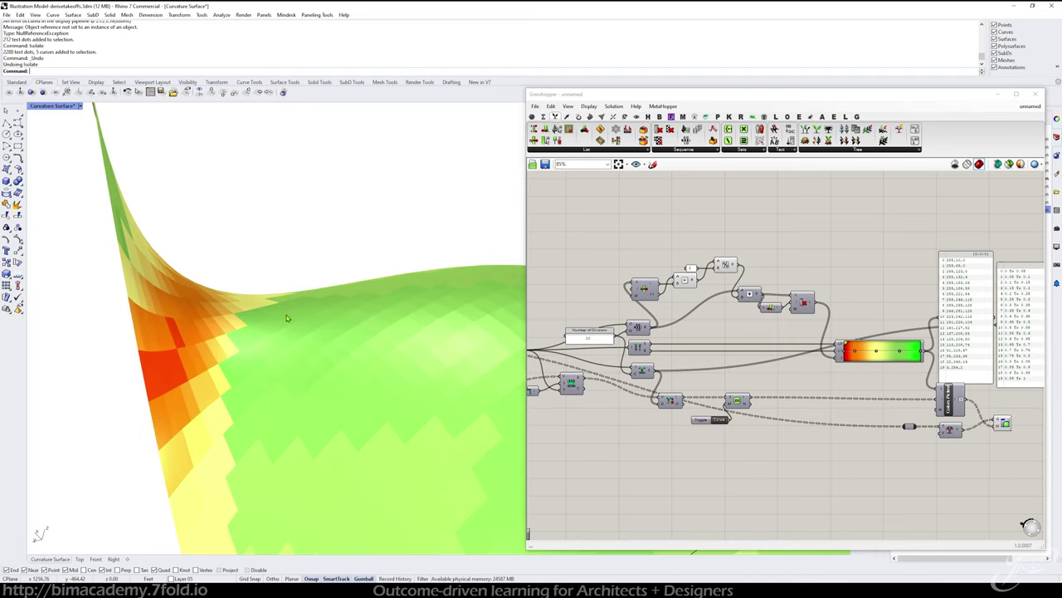
{"action": "right_click_drag", "start_coordinate": [287, 313], "coordinate": [291, 351]}
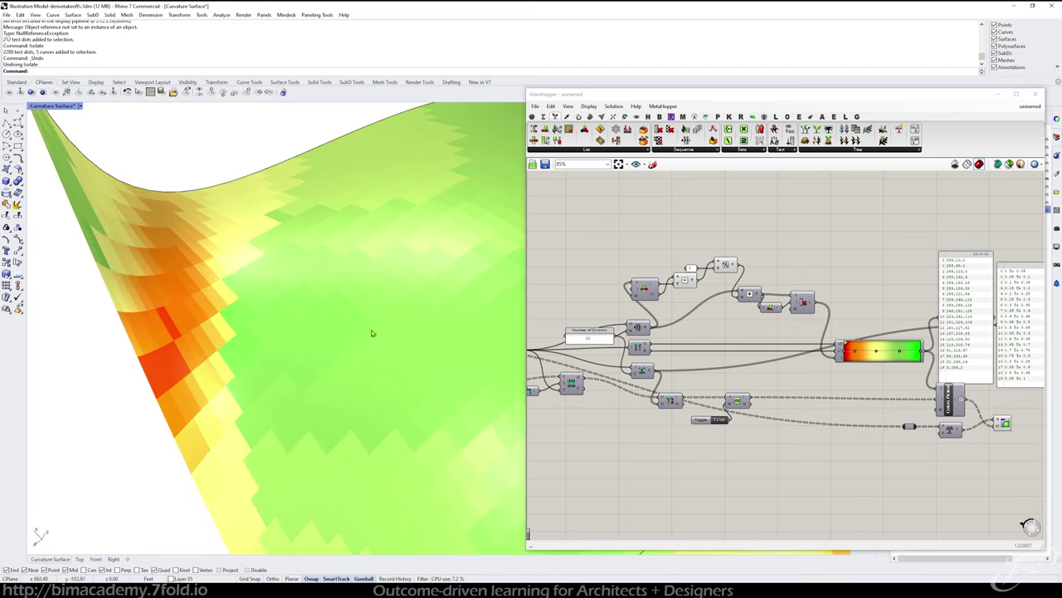
{"action": "right_click_drag", "start_coordinate": [618, 431], "coordinate": [750, 429]}
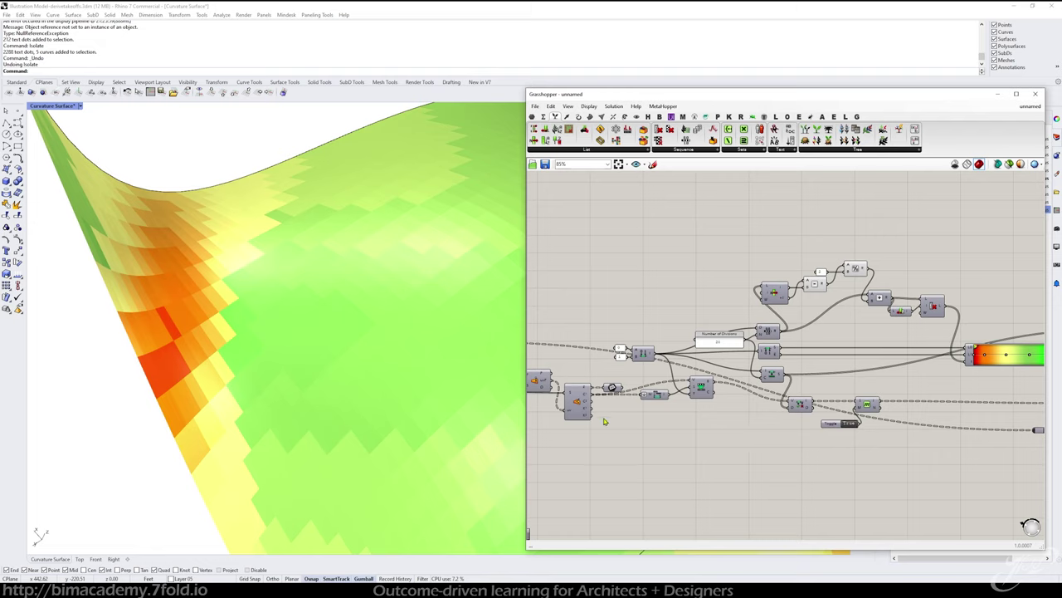
{"action": "scroll", "coordinate": [596, 403], "scroll_direction": "up", "scroll_amount": 3}
{"action": "scroll", "coordinate": [594, 399], "scroll_direction": "up", "scroll_amount": 1}
{"action": "right_click_drag", "start_coordinate": [595, 398], "coordinate": [705, 404]}
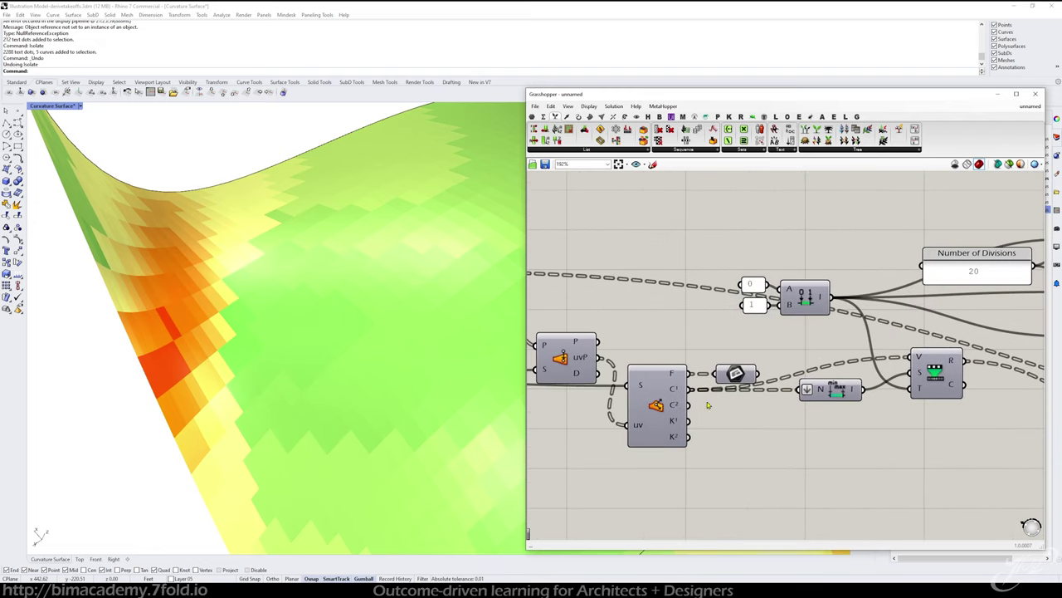
- Rewire the colour mapping from output C¹ to the second curvature output C²
{"action": "mouse_move", "coordinate": [675, 390]}
{"action": "mouse_move", "coordinate": [694, 395]}
{"action": "left_mouse_down"}
{"action": "mouse_move", "coordinate": [707, 397]}
{"action": "mouse_move", "coordinate": [699, 406]}
{"action": "left_mouse_up"}
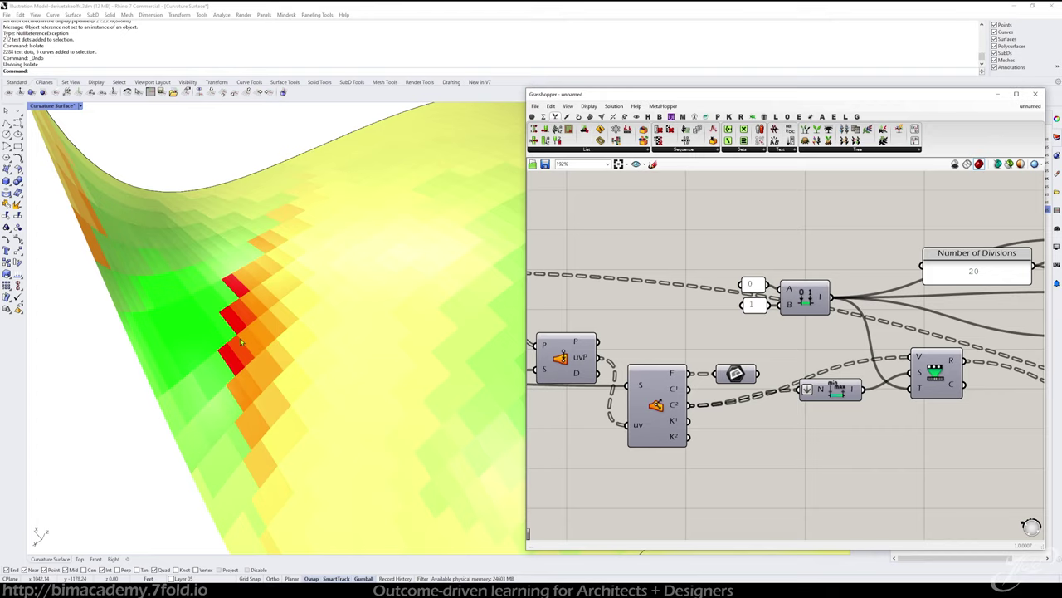
{"action": "scroll", "coordinate": [236, 324], "scroll_direction": "down", "scroll_amount": 2}
{"action": "scroll", "coordinate": [238, 340], "scroll_direction": "up", "scroll_amount": 4}
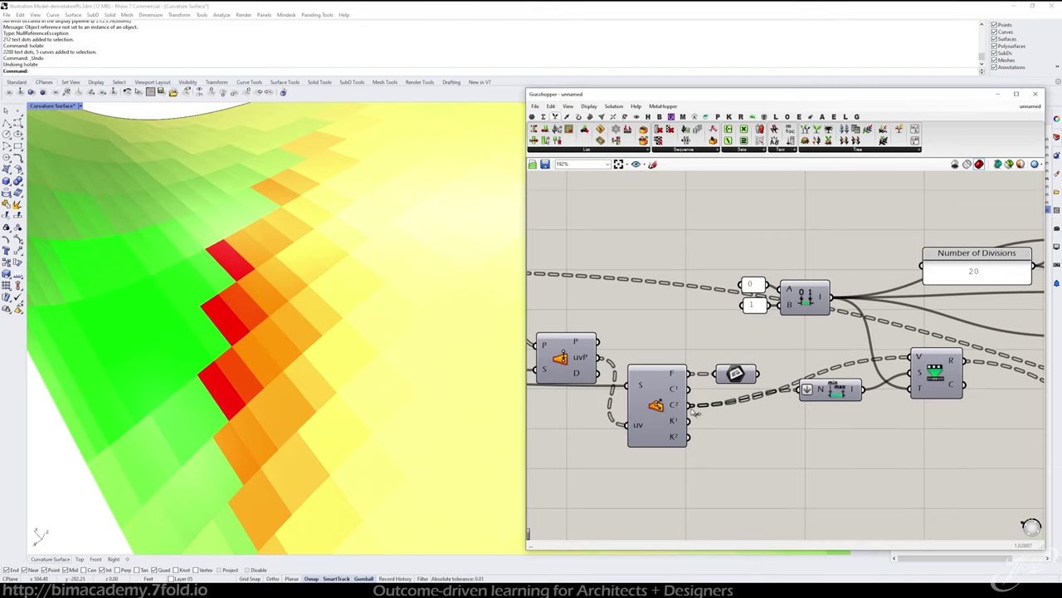
- Move the N input wire back to the first curvature output C¹
{"action": "left_click_drag", "start_coordinate": [693, 413], "coordinate": [689, 390], "text": "ctrl+shift"}
{"action": "scroll", "coordinate": [209, 358], "scroll_direction": "down", "scroll_amount": 2}
{"action": "scroll", "coordinate": [210, 358], "scroll_direction": "down", "scroll_amount": 3}
- Select the Toggle, Colour Picker and Custom Preview chain together
{"action": "scroll", "coordinate": [835, 431], "scroll_direction": "down", "scroll_amount": 4}
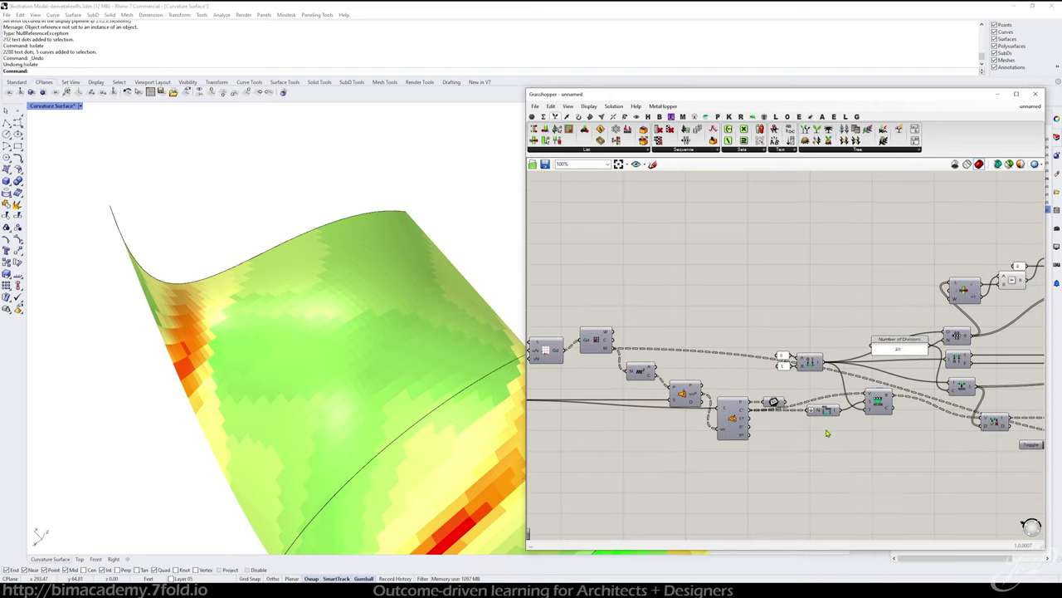
{"action": "scroll", "coordinate": [835, 431], "scroll_direction": "down", "scroll_amount": 1}
{"action": "right_click_drag", "start_coordinate": [835, 431], "coordinate": [610, 376]}
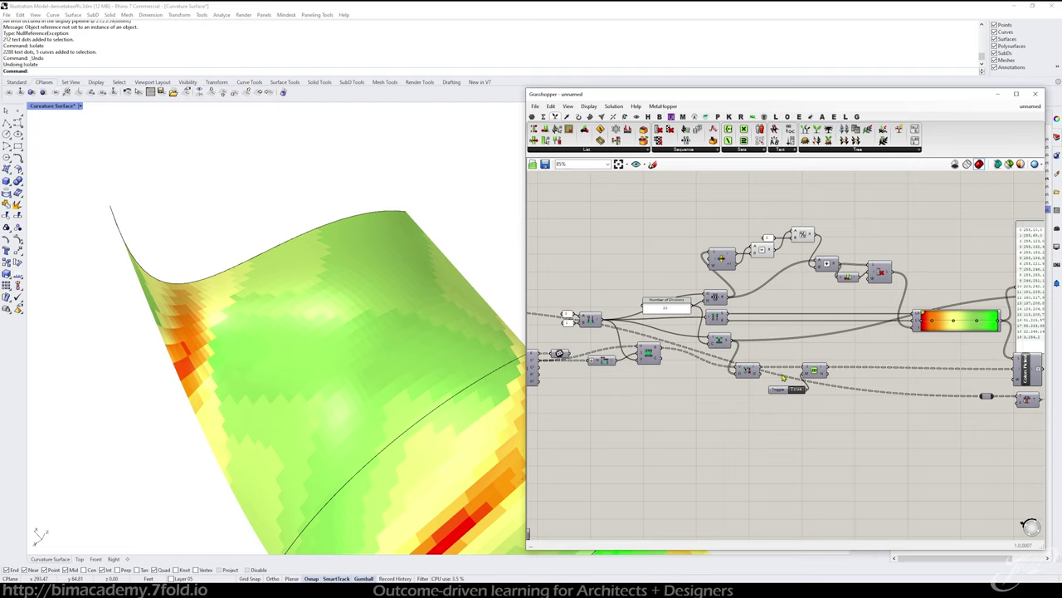
{"action": "scroll", "coordinate": [605, 377], "scroll_direction": "up", "scroll_amount": 2}
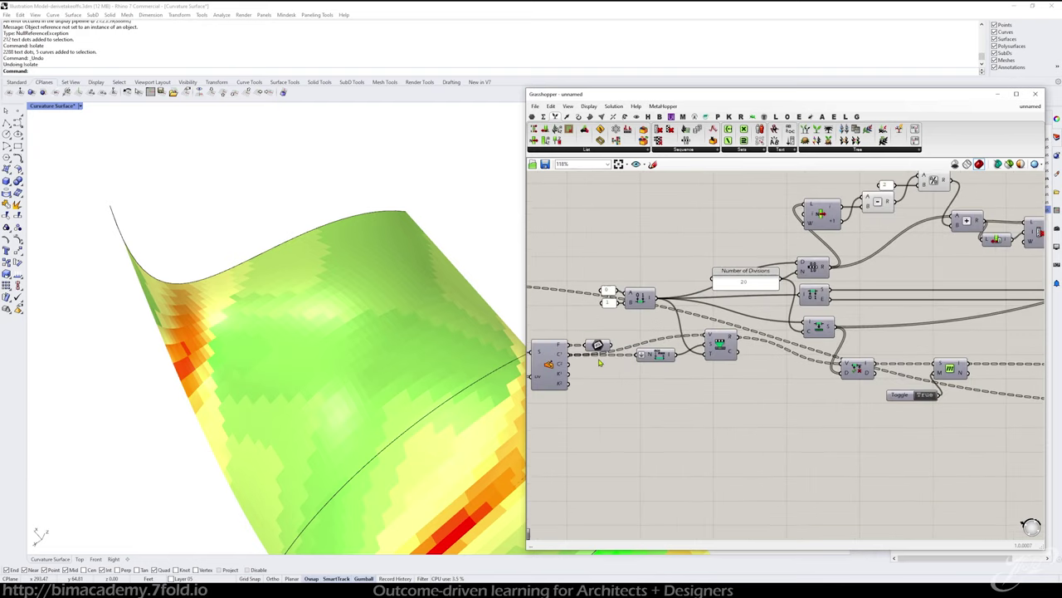
{"action": "left_click_drag", "start_coordinate": [727, 379], "coordinate": [654, 349]}
{"action": "mouse_move", "coordinate": [725, 351]}
{"action": "right_mouse_down"}
{"action": "mouse_move", "coordinate": [649, 351]}
{"action": "mouse_move", "coordinate": [626, 334]}
{"action": "right_mouse_up"}
{"action": "left_click_drag", "start_coordinate": [870, 397], "coordinate": [744, 355]}
{"action": "scroll", "coordinate": [743, 355], "scroll_direction": "down", "scroll_amount": 1}
{"action": "right_click_drag", "start_coordinate": [928, 373], "coordinate": [762, 351]}
{"action": "left_click", "coordinate": [918, 332], "text": "shift"}
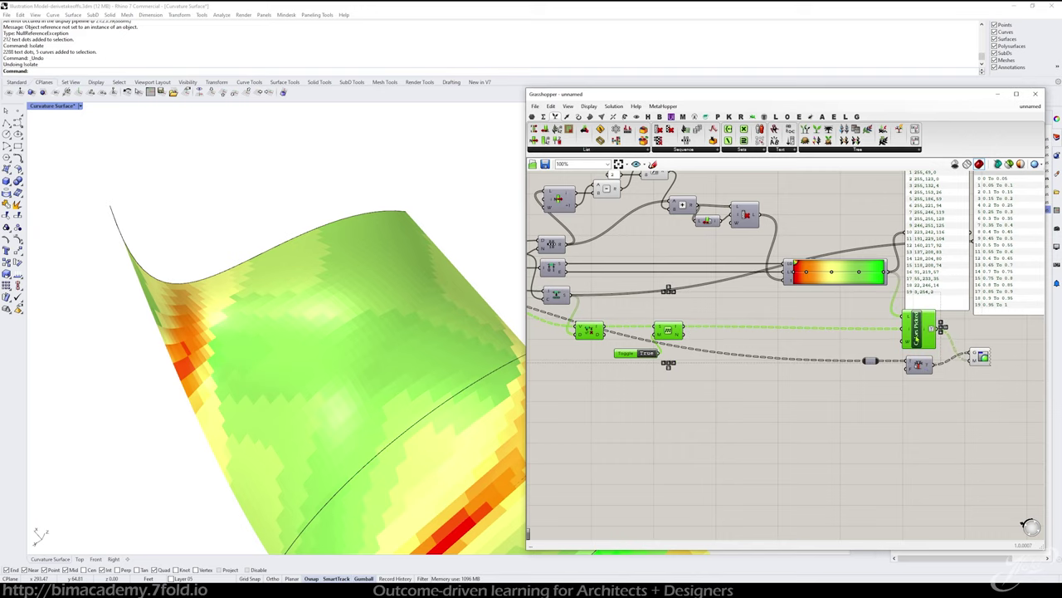
{"action": "left_click", "coordinate": [981, 358], "text": "shift"}
{"action": "left_click", "coordinate": [921, 369], "text": "shift"}
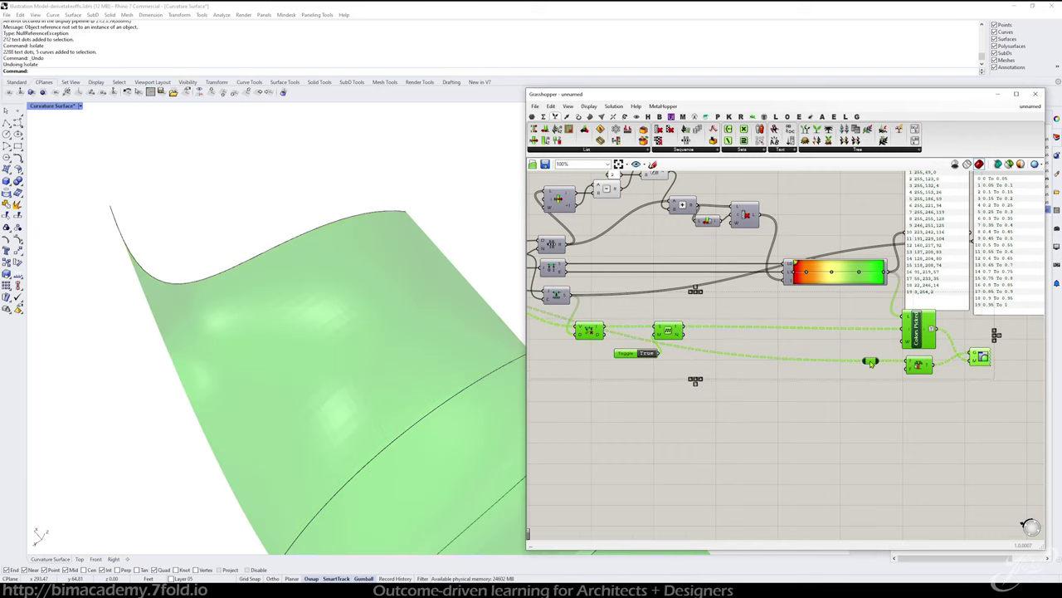
{"action": "scroll", "coordinate": [870, 365], "scroll_direction": "down", "scroll_amount": 1}
{"action": "right_click_drag", "start_coordinate": [741, 354], "coordinate": [818, 344]}
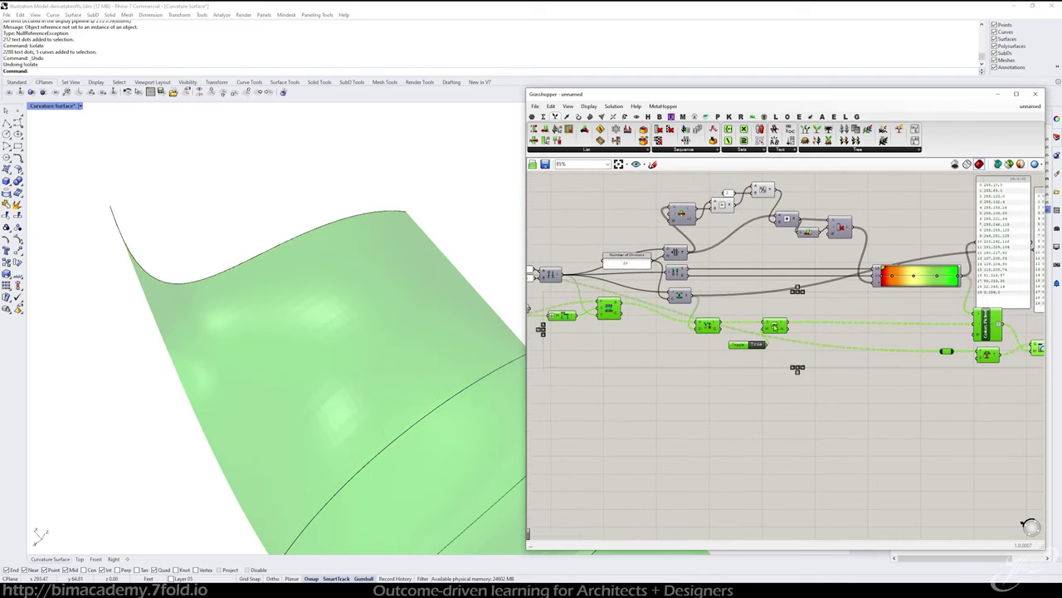
- Copy the chain beneath the original and feed the C² curvature output into it
{"action": "left_click_drag", "start_coordinate": [776, 327], "coordinate": [781, 397], "text": "alt"}
{"action": "right_click_drag", "start_coordinate": [699, 443], "coordinate": [764, 437]}
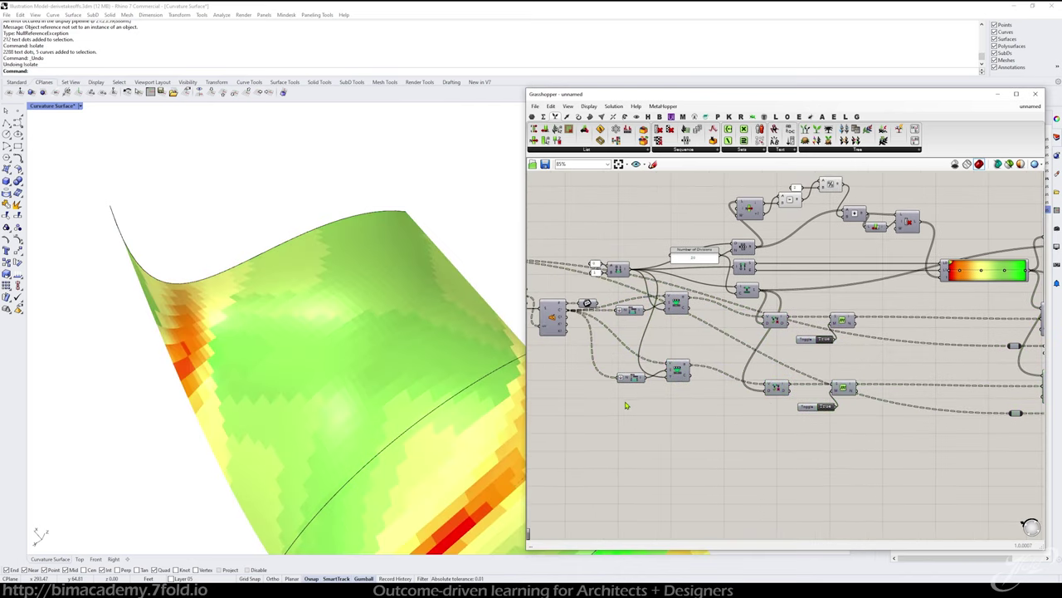
{"action": "scroll", "coordinate": [586, 326], "scroll_direction": "up", "scroll_amount": 3}
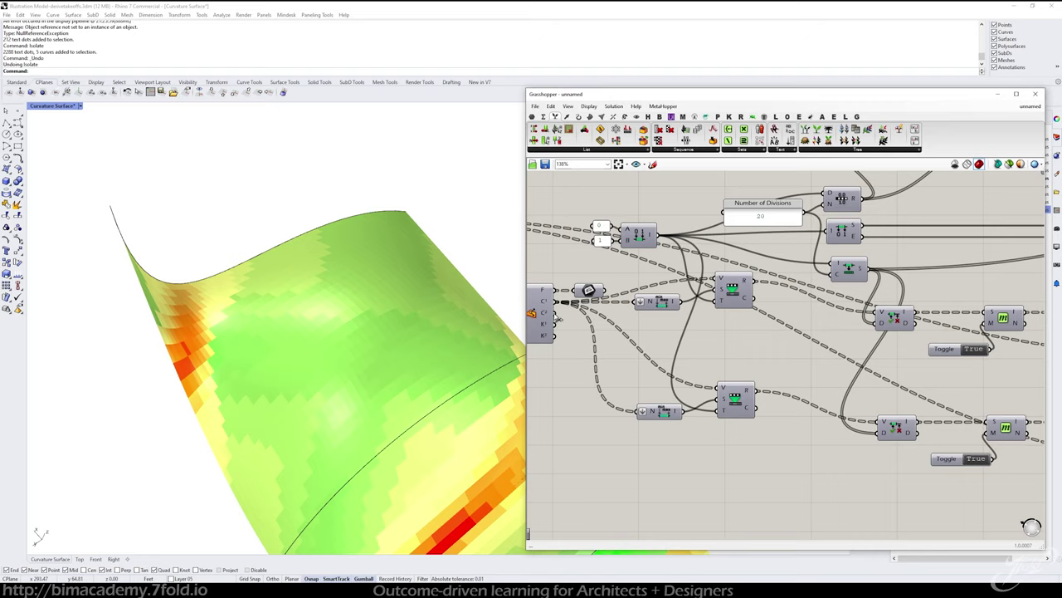
{"action": "left_click_drag", "start_coordinate": [555, 314], "coordinate": [642, 410]}
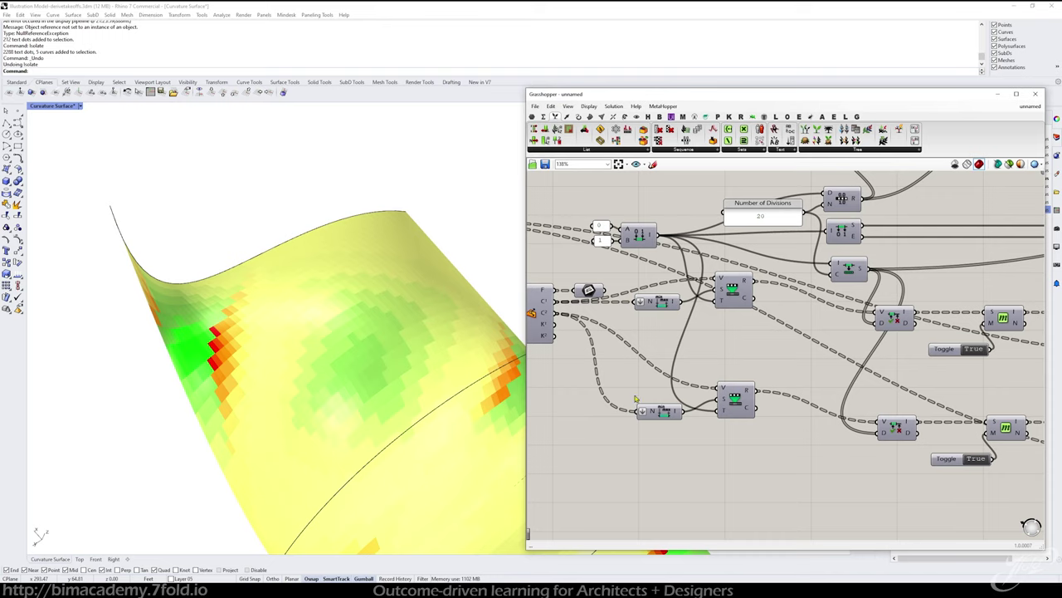
- Connect the copy's M input to the upper True toggle and delete the redundant lower toggle
{"action": "right_click_drag", "start_coordinate": [932, 349], "coordinate": [847, 339]}
{"action": "left_click_drag", "start_coordinate": [846, 339], "coordinate": [821, 355]}
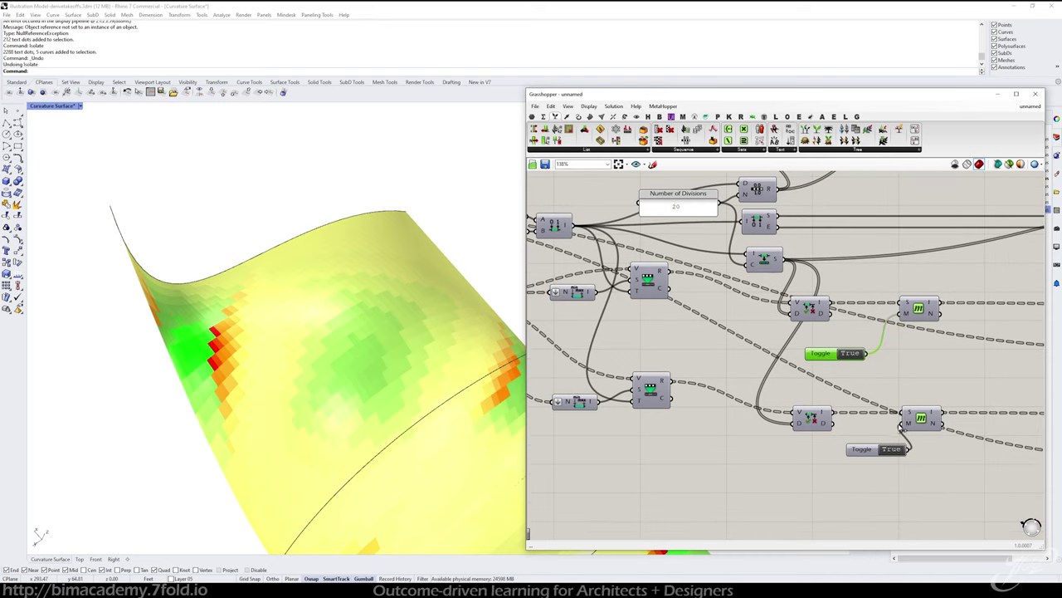
{"action": "left_click_drag", "start_coordinate": [901, 423], "coordinate": [868, 354]}
{"action": "left_click", "coordinate": [864, 451]}
{"action": "key", "text": "Delete"}
{"action": "scroll", "coordinate": [888, 396], "scroll_direction": "down", "scroll_amount": 3}
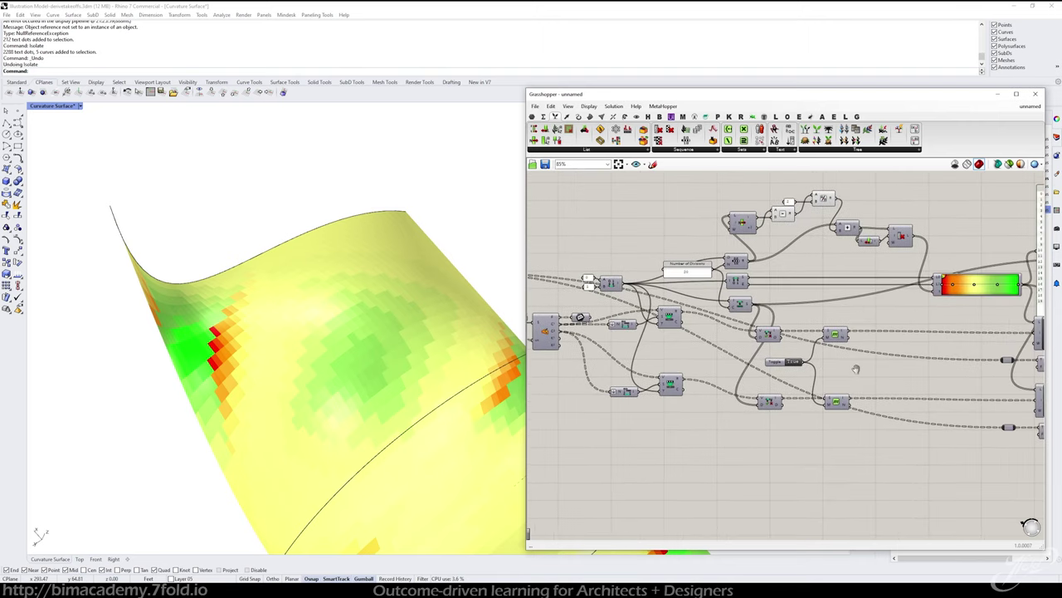
- Inspect the wiring of the gradient, colour-list panel and Colors Picked component
{"action": "right_click_drag", "start_coordinate": [856, 370], "coordinate": [789, 365]}
{"action": "right_click_drag", "start_coordinate": [532, 370], "coordinate": [721, 369]}
{"action": "left_click", "coordinate": [670, 327]}
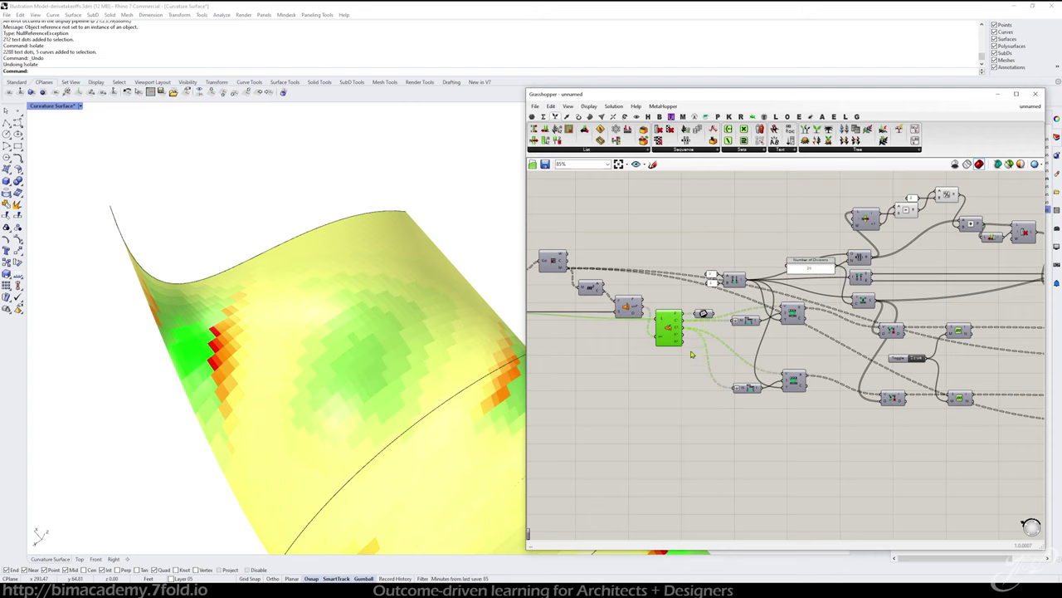
{"action": "right_click_drag", "start_coordinate": [950, 346], "coordinate": [833, 340]}
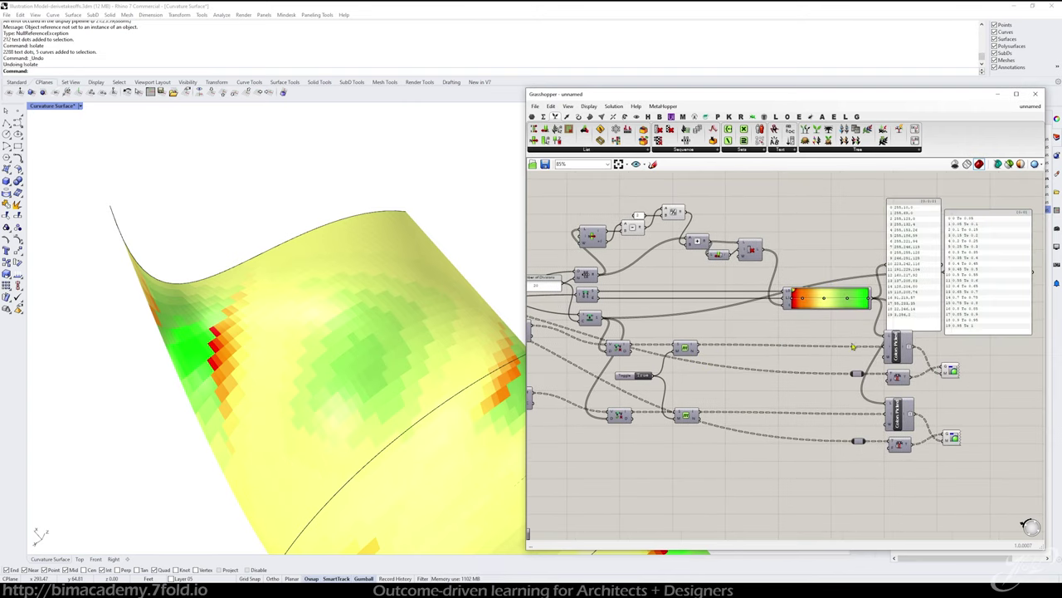
{"action": "left_click", "coordinate": [922, 288]}
{"action": "scroll", "coordinate": [904, 350], "scroll_direction": "up", "scroll_amount": 3}
{"action": "left_click", "coordinate": [897, 359]}
{"action": "scroll", "coordinate": [897, 358], "scroll_direction": "down", "scroll_amount": 1}
- Check the lower Custom Preview branch, then clear the selection to view the coloured surface
{"action": "right_click_drag", "start_coordinate": [868, 476], "coordinate": [1031, 454]}
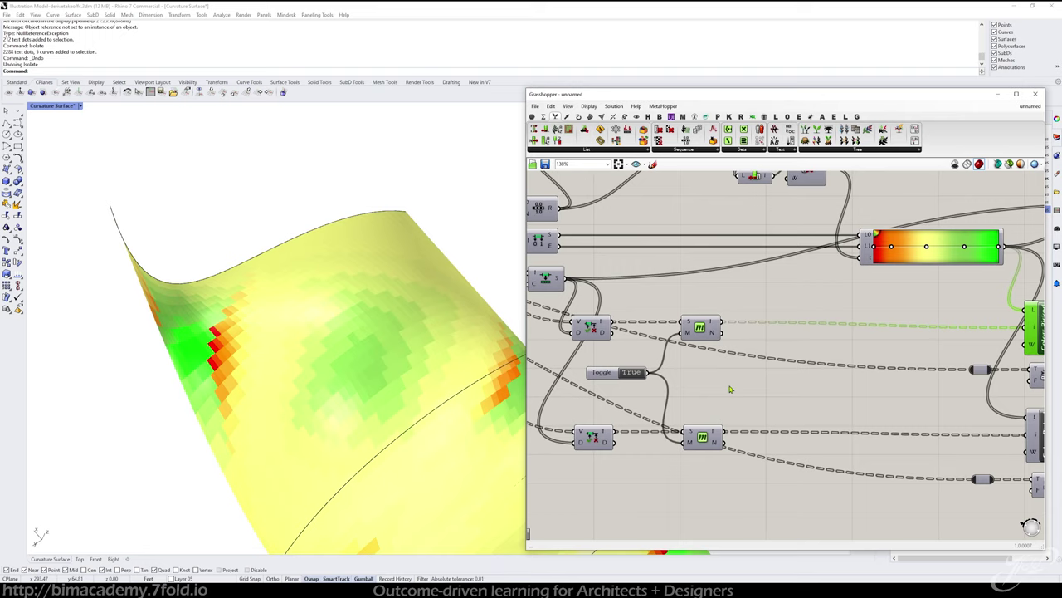
{"action": "scroll", "coordinate": [730, 389], "scroll_direction": "down", "scroll_amount": 2}
{"action": "left_click", "coordinate": [1021, 449]}
{"action": "middle_click", "coordinate": [988, 399]}
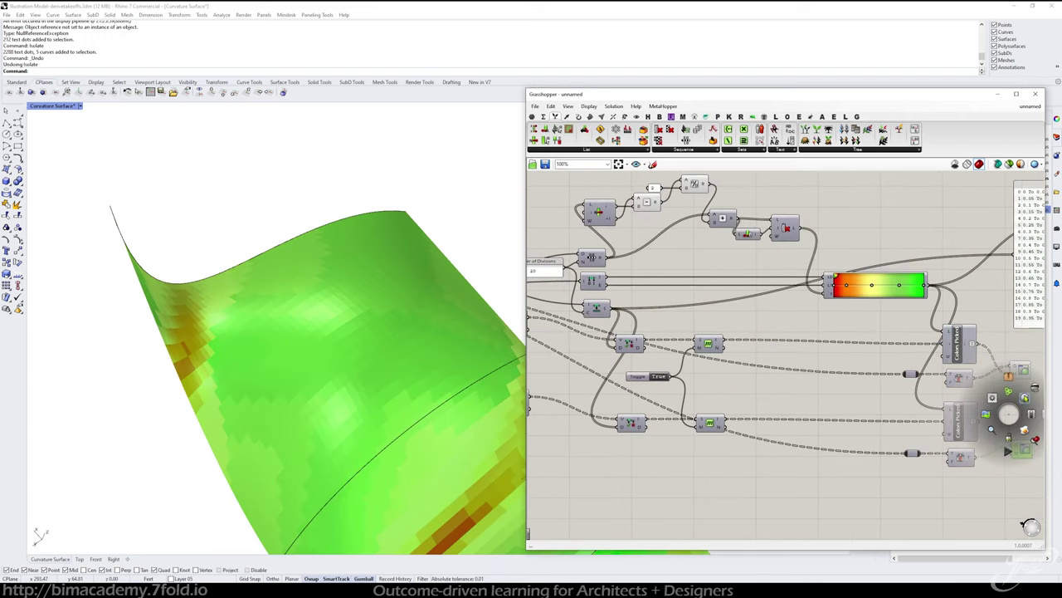
{"action": "left_click", "coordinate": [1013, 391]}
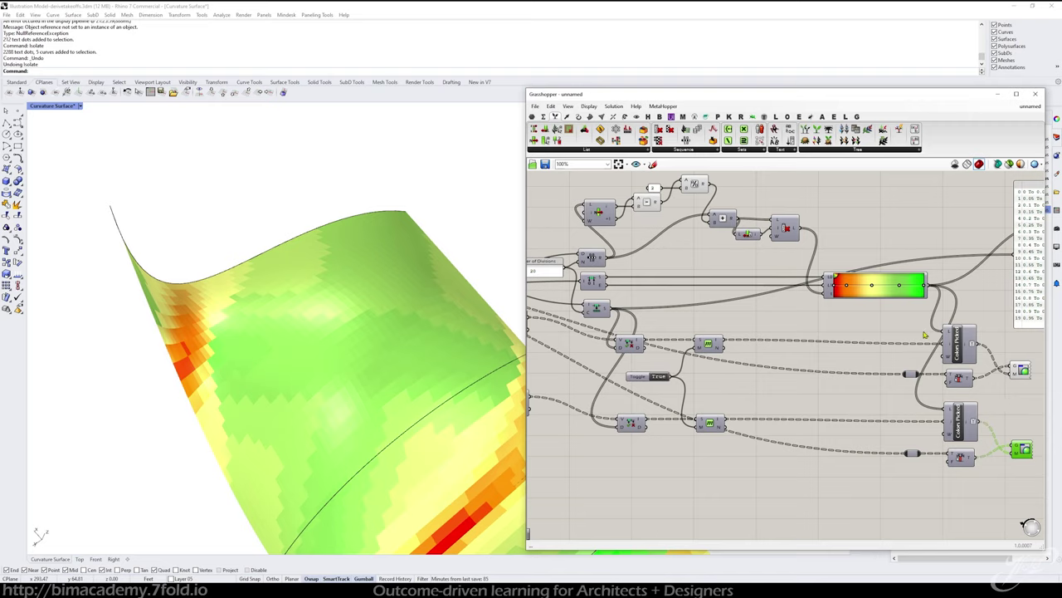
{"action": "left_click", "coordinate": [814, 335]}
{"action": "right_click_drag", "start_coordinate": [842, 352], "coordinate": [903, 408]}
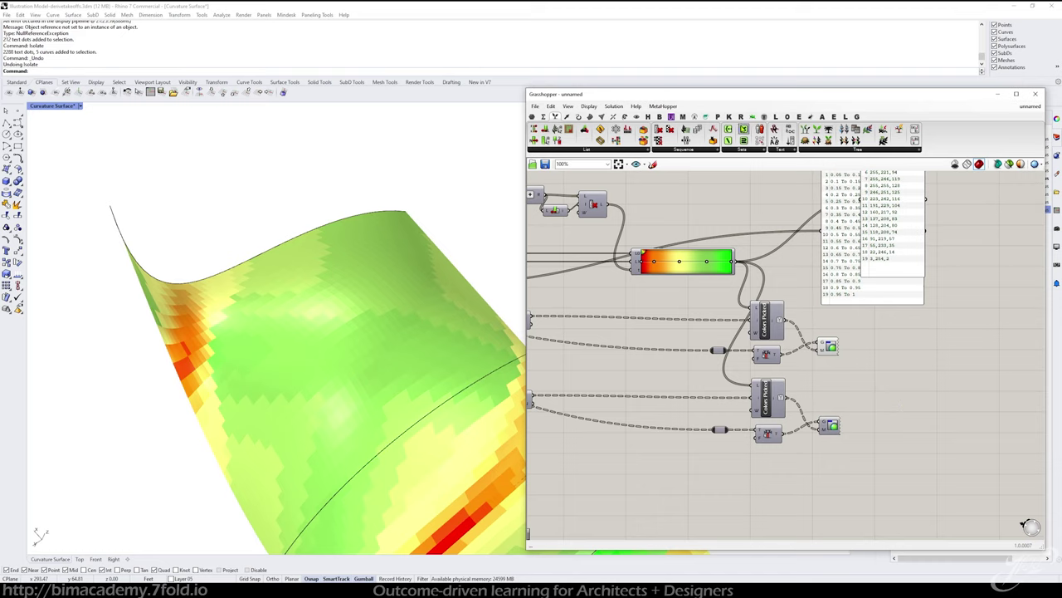
- Add an Elefront bake component fed by a Define Object Attributes component
{"action": "left_click", "coordinate": [799, 117]}
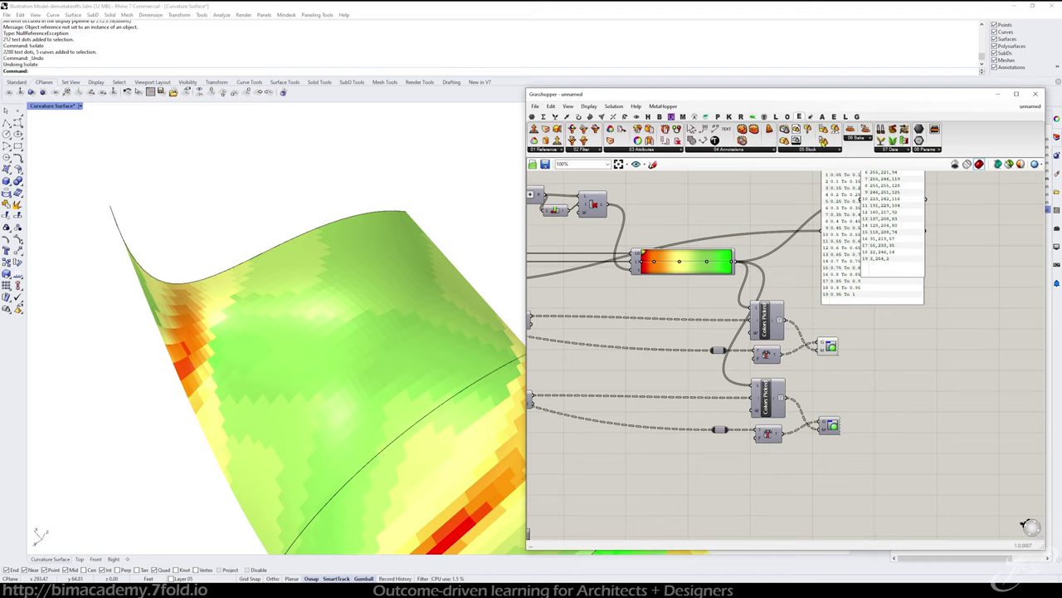
{"action": "left_click_drag", "start_coordinate": [980, 347], "coordinate": [980, 345]}
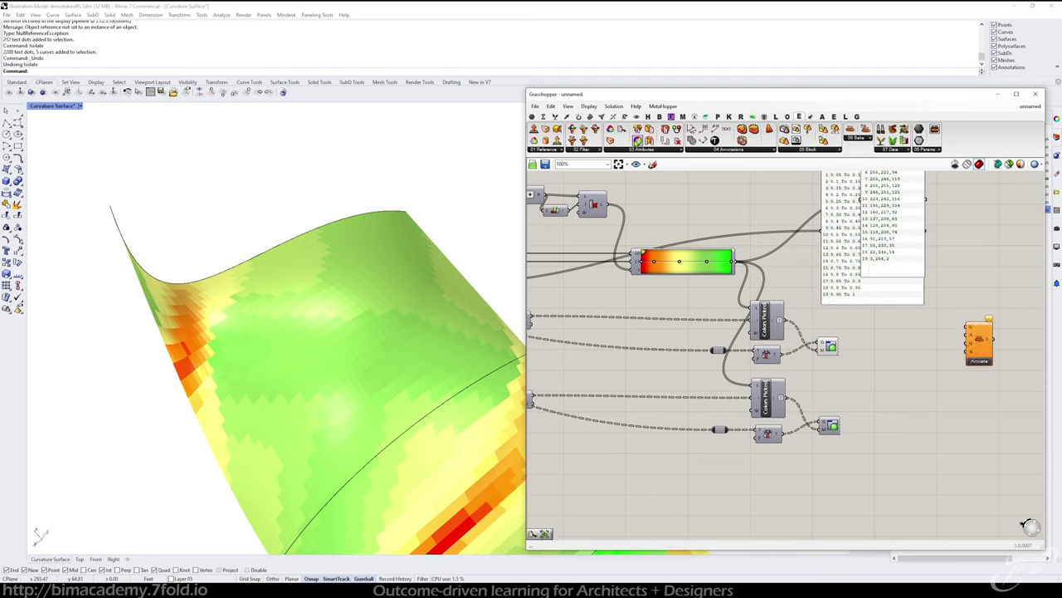
{"action": "left_click_drag", "start_coordinate": [621, 131], "coordinate": [919, 344]}
{"action": "right_click_drag", "start_coordinate": [920, 344], "coordinate": [856, 339]}
{"action": "scroll", "coordinate": [913, 336], "scroll_direction": "up", "scroll_amount": 2}
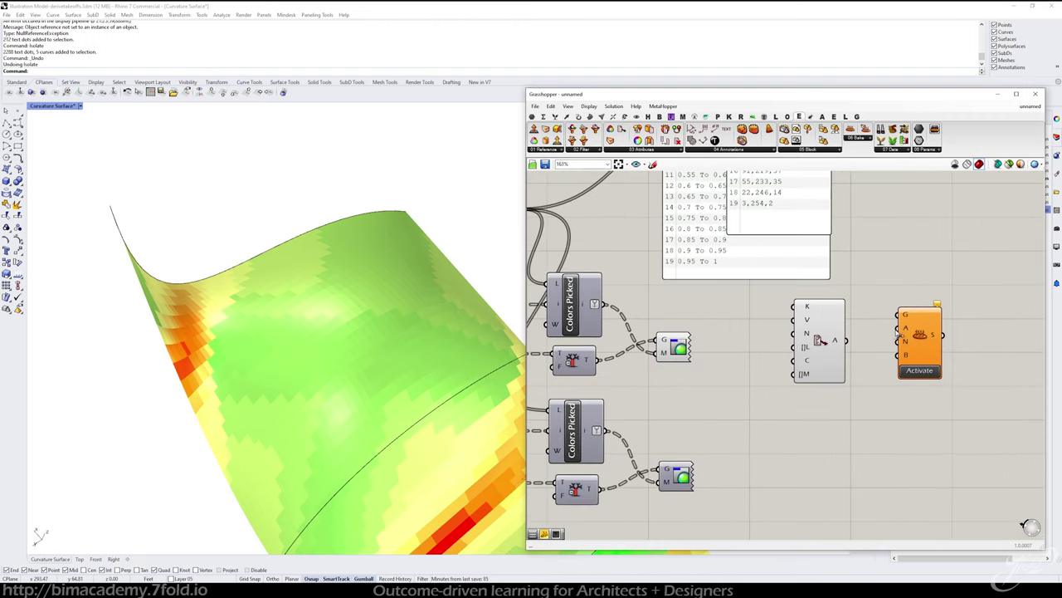
{"action": "left_click_drag", "start_coordinate": [883, 340], "coordinate": [847, 340]}
{"action": "left_click", "coordinate": [913, 340]}
{"action": "left_click_drag", "start_coordinate": [916, 421], "coordinate": [784, 297]}
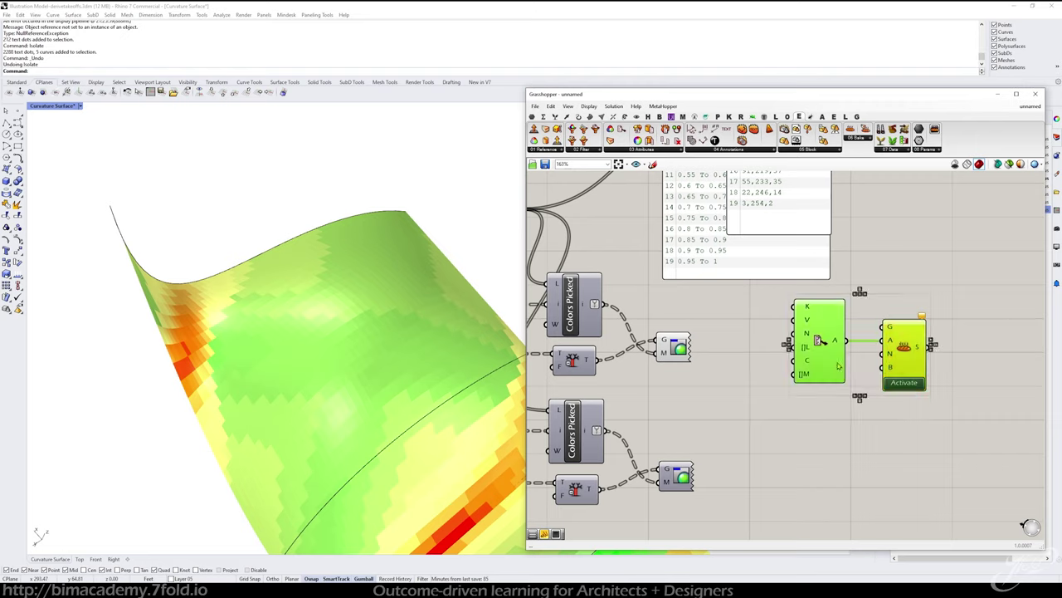
{"action": "left_click_drag", "start_coordinate": [905, 357], "coordinate": [982, 409]}
{"action": "left_click", "coordinate": [930, 298]}
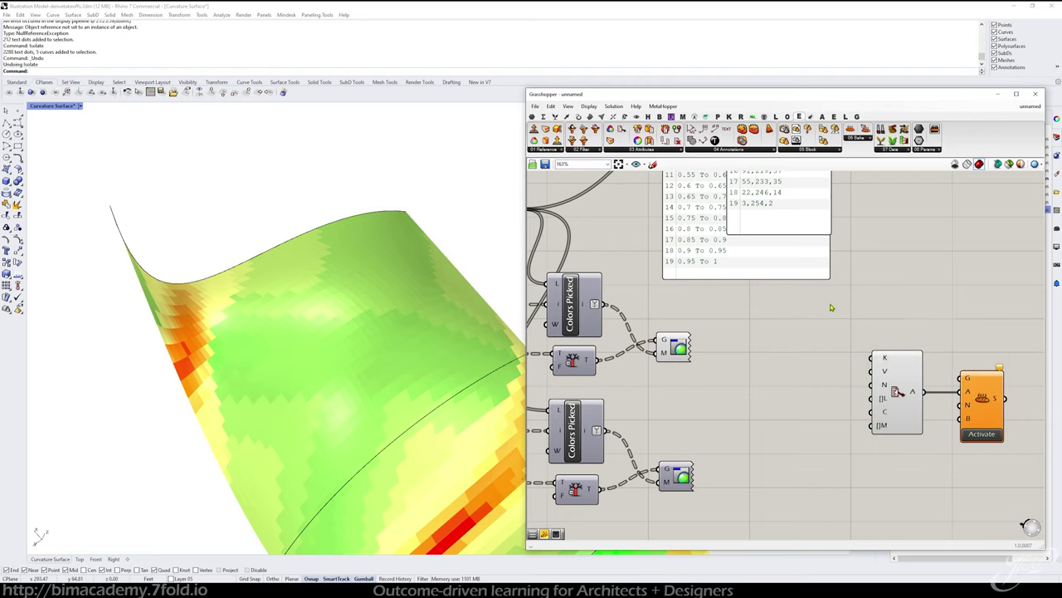
- Place an 'Analysis' text panel and wire it into the layer input
{"action": "double_click", "coordinate": [751, 397]}
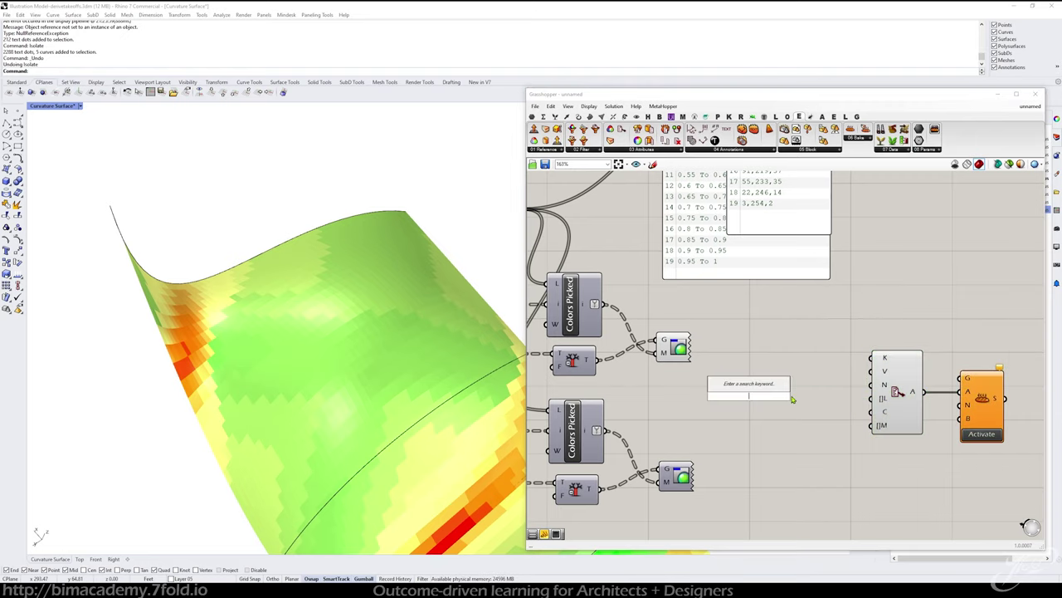
{"action": "type", "text": "\"Analysis"}
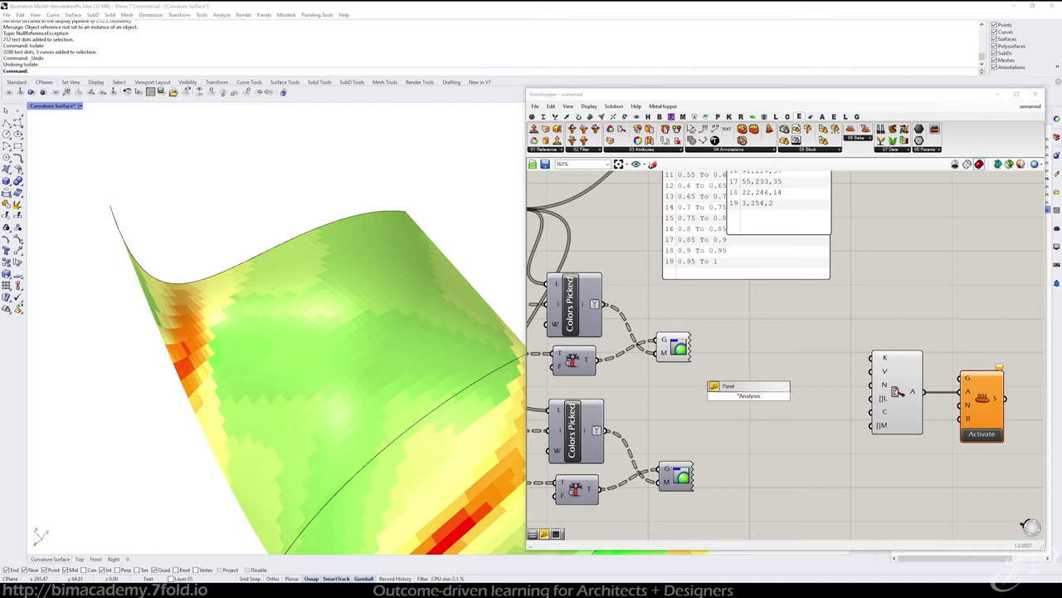
{"action": "key", "text": "Return"}
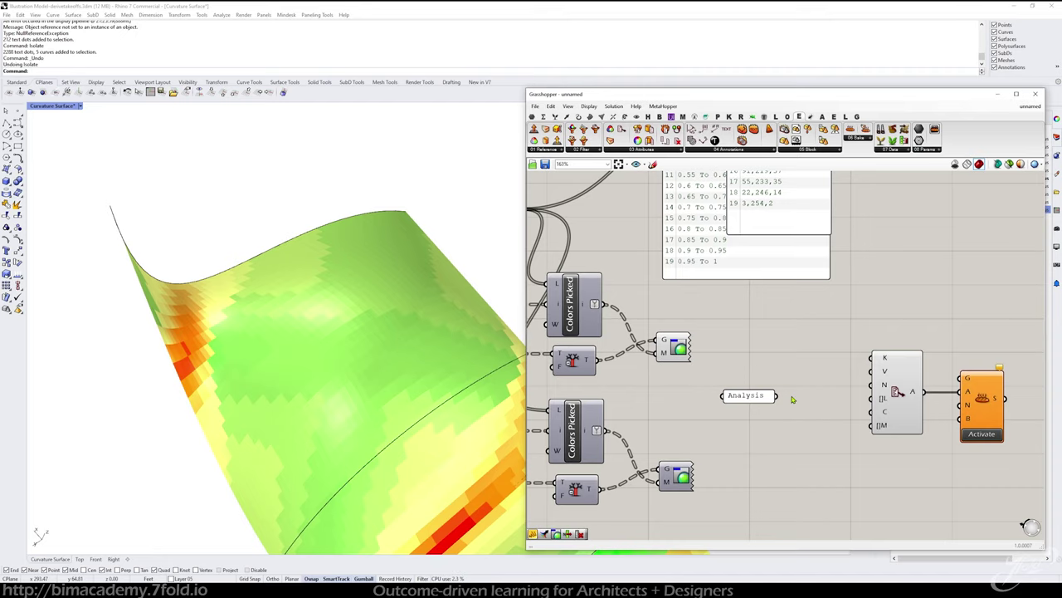
{"action": "left_click_drag", "start_coordinate": [773, 396], "coordinate": [871, 398]}
{"action": "left_click_drag", "start_coordinate": [755, 400], "coordinate": [830, 404]}
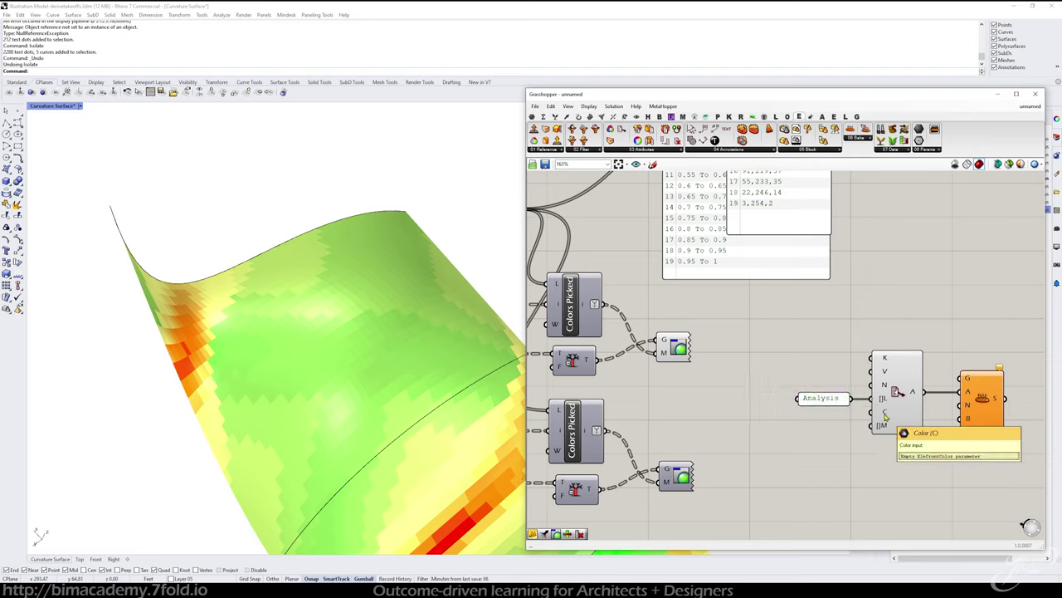
- Wire the colour picker's colours into the bake component and an output into Activate's G input
{"action": "scroll", "coordinate": [742, 375], "scroll_direction": "down", "scroll_amount": 2}
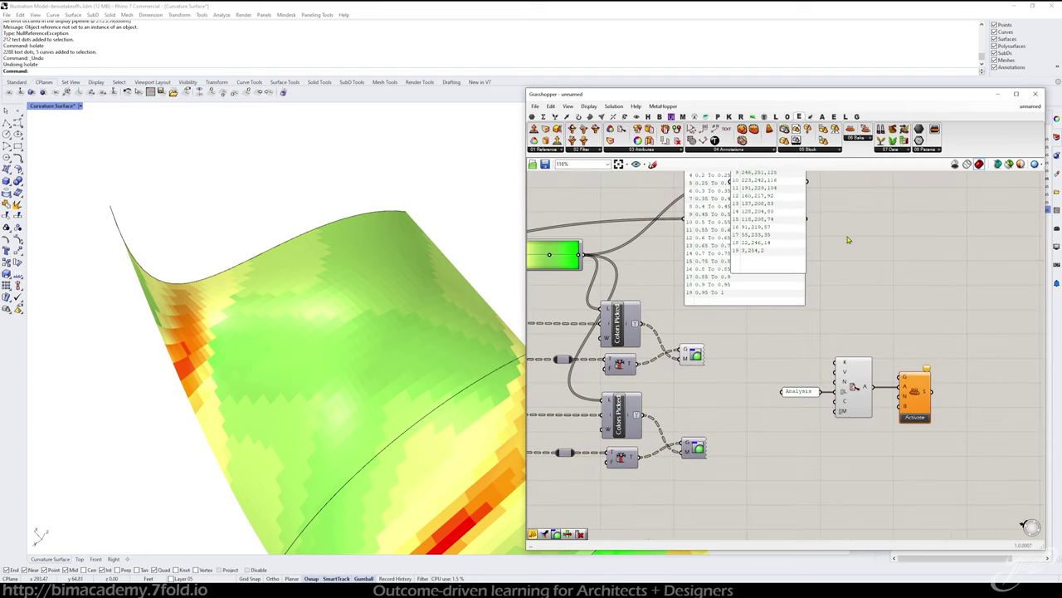
{"action": "scroll", "coordinate": [842, 251], "scroll_direction": "down", "scroll_amount": 1}
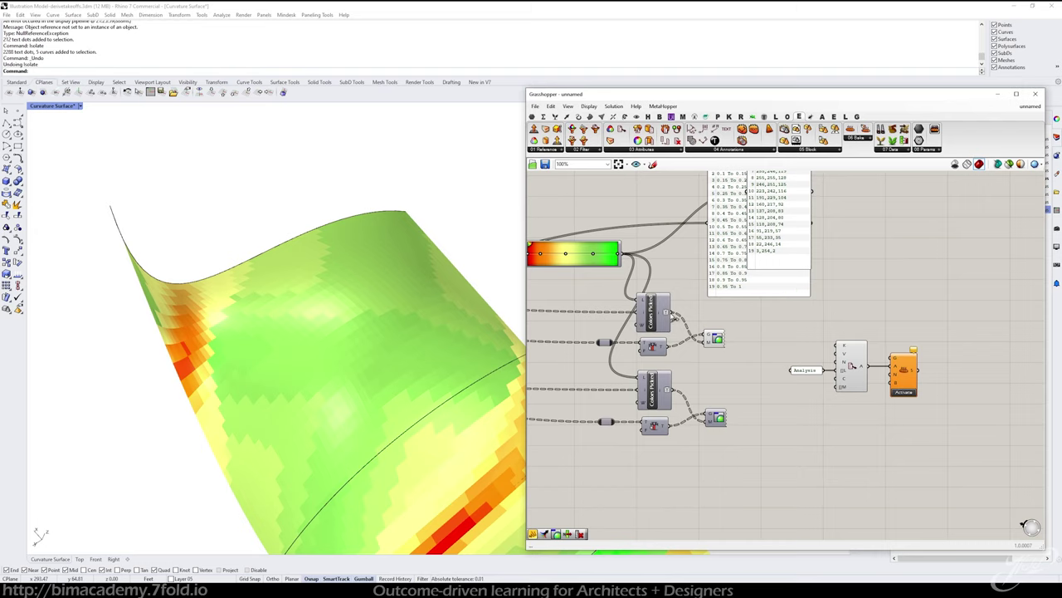
{"action": "left_click_drag", "start_coordinate": [675, 314], "coordinate": [836, 384]}
{"action": "right_click_drag", "start_coordinate": [726, 372], "coordinate": [739, 355]}
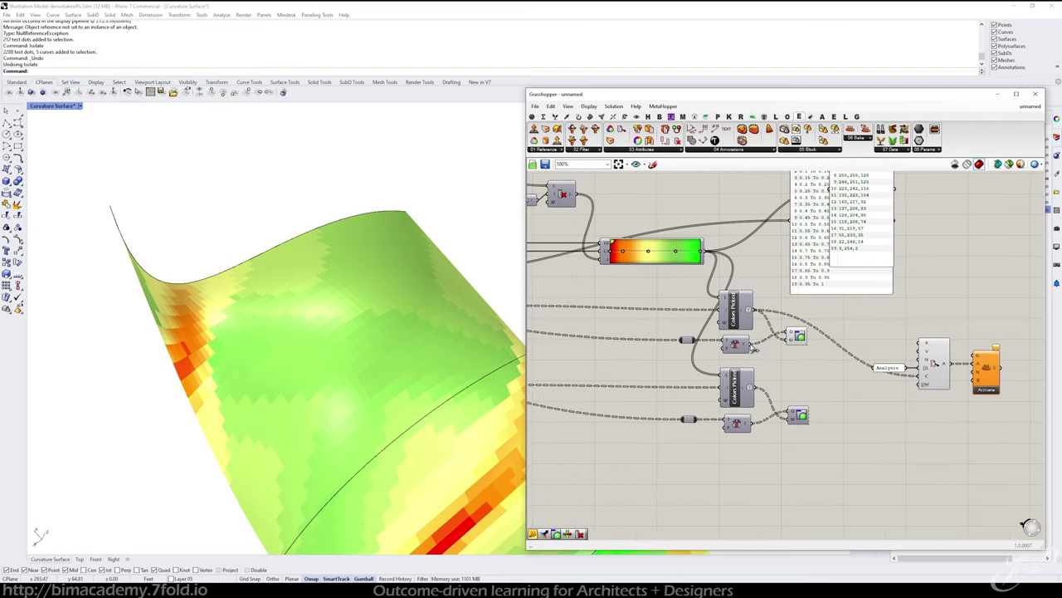
{"action": "left_click_drag", "start_coordinate": [755, 348], "coordinate": [974, 357]}
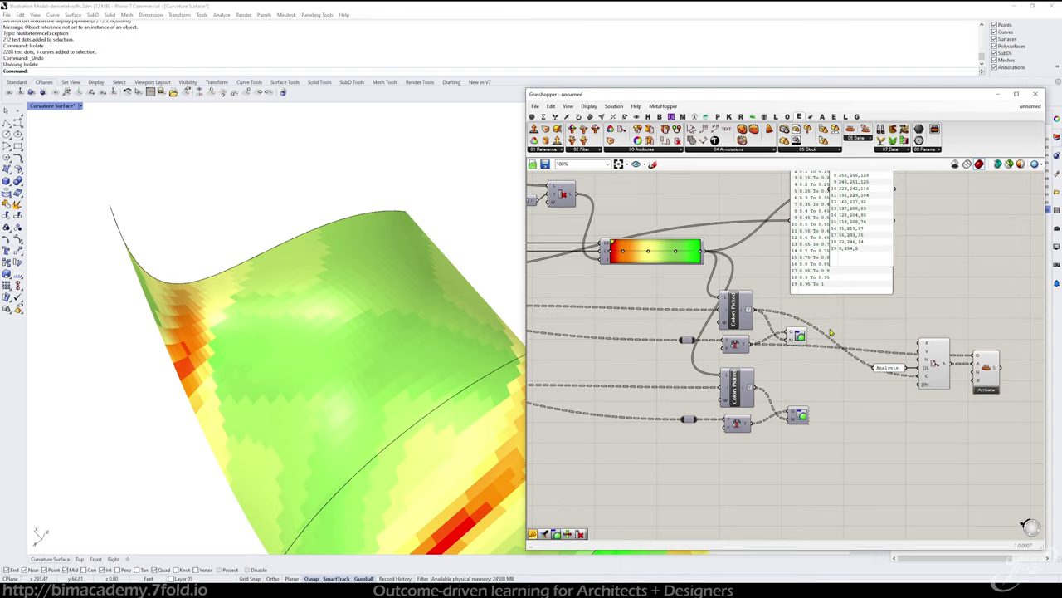
{"action": "right_click_drag", "start_coordinate": [836, 327], "coordinate": [771, 392]}
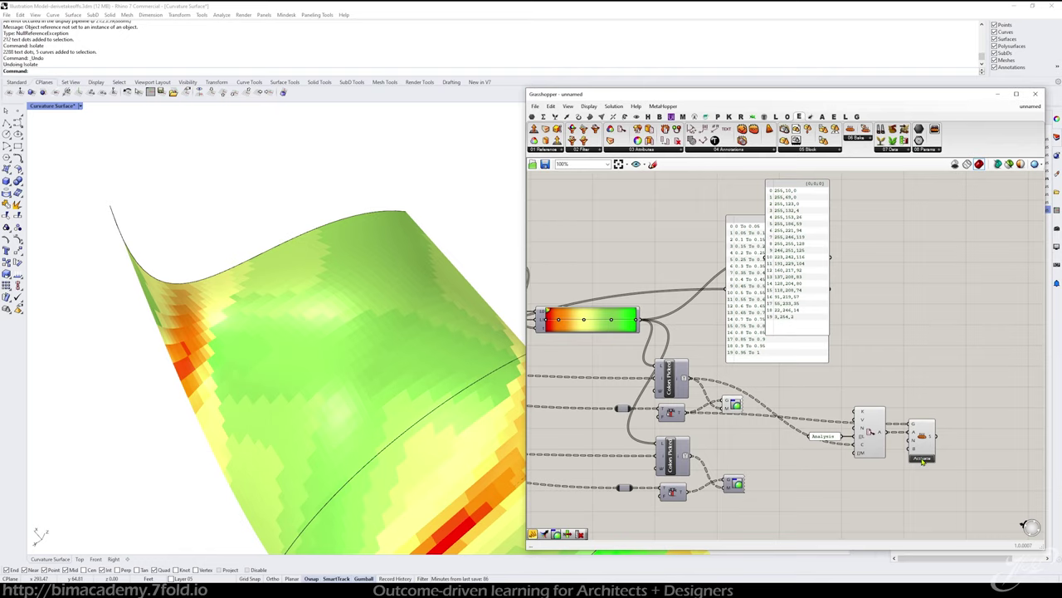
- Minimize Grasshopper and orbit around the baked curvature mesh, selecting and deselecting it
{"action": "left_click", "coordinate": [997, 94]}
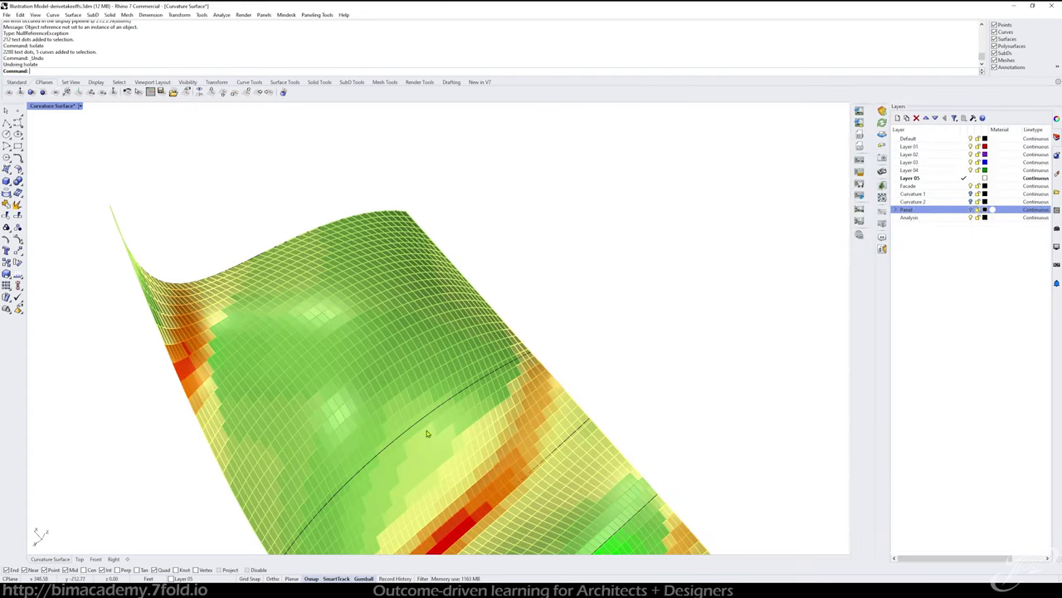
{"action": "right_click_drag", "start_coordinate": [699, 312], "coordinate": [692, 271]}
{"action": "right_click_drag", "start_coordinate": [612, 329], "coordinate": [592, 239]}
{"action": "scroll", "coordinate": [590, 415], "scroll_direction": "up", "scroll_amount": 10}
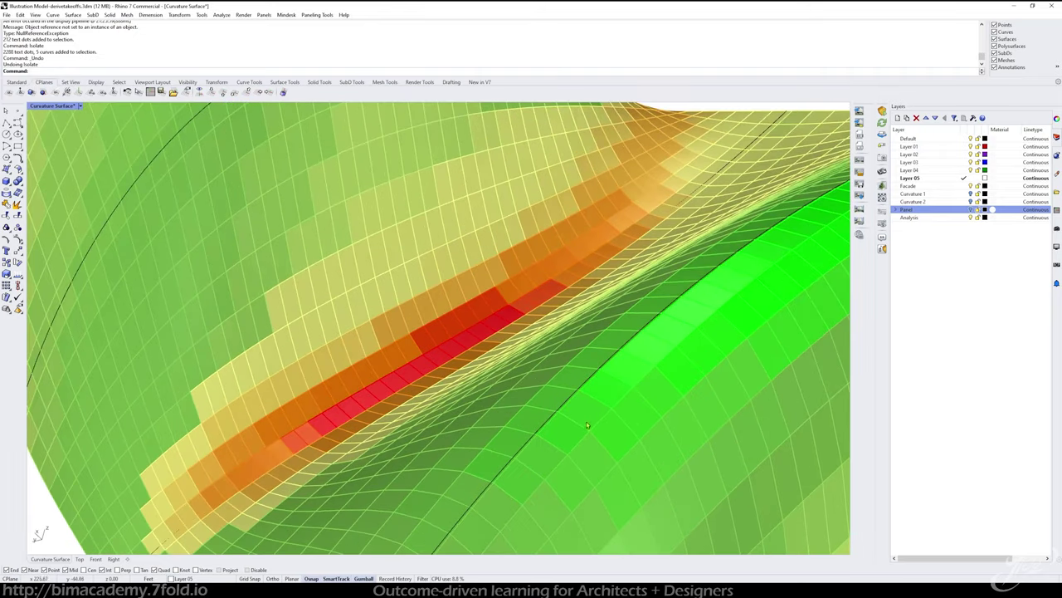
{"action": "left_click", "coordinate": [587, 421]}
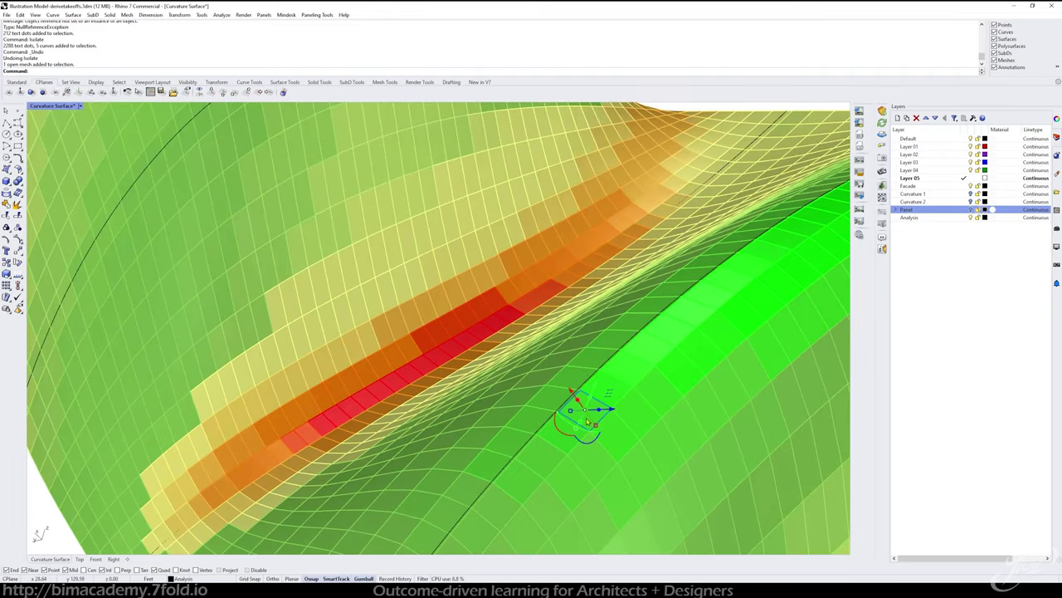
{"action": "scroll", "coordinate": [586, 422], "scroll_direction": "down", "scroll_amount": 10}
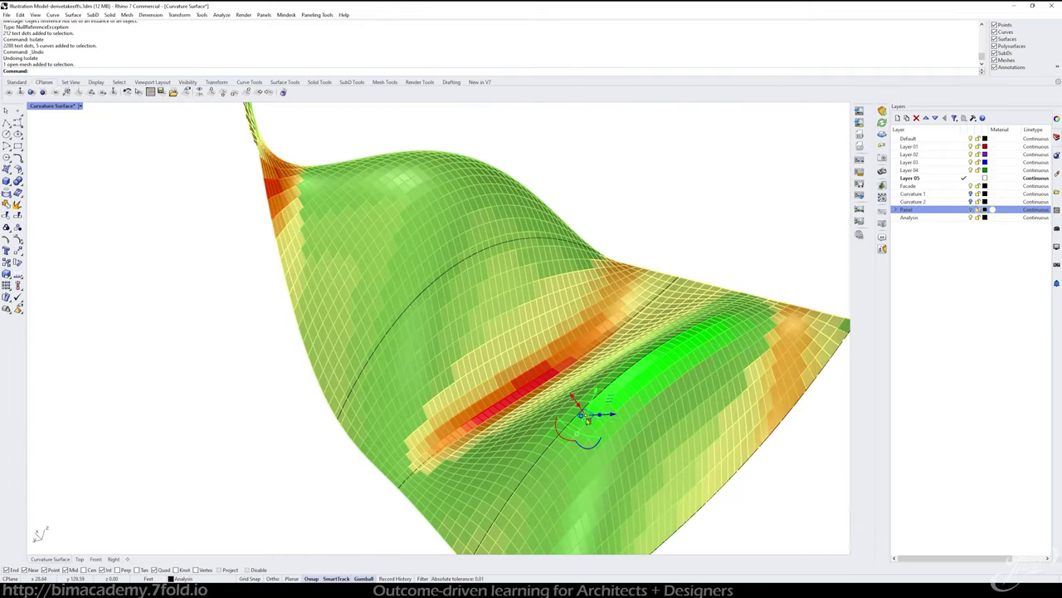
{"action": "right_click_drag", "start_coordinate": [587, 422], "coordinate": [470, 383]}
{"action": "left_click", "coordinate": [589, 220]}
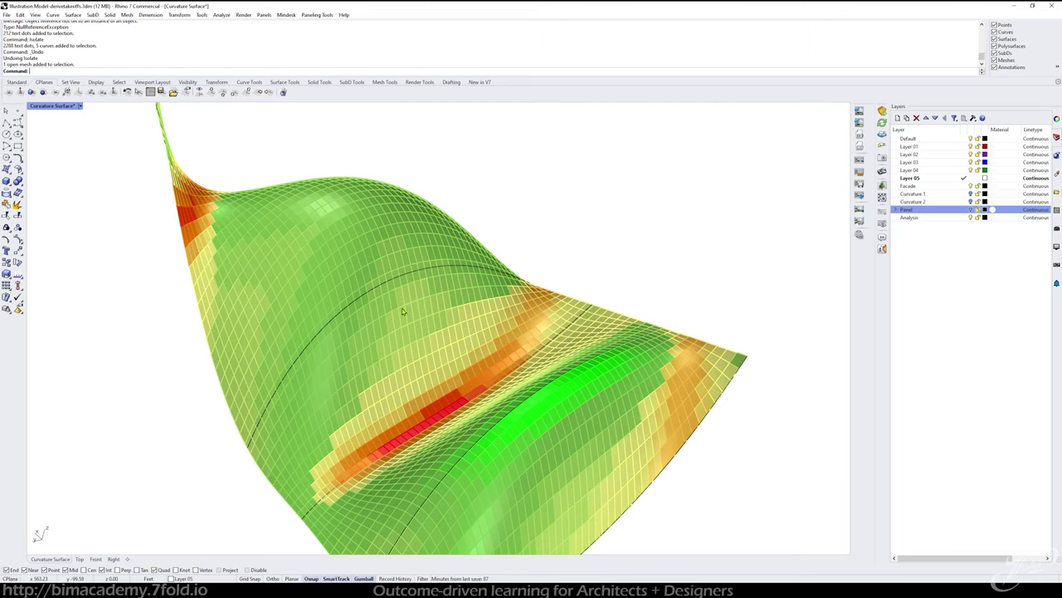
- Orbit and zoom the Perspective view for a close-up of the red curvature band
{"action": "right_click_drag", "start_coordinate": [441, 367], "coordinate": [445, 381]}
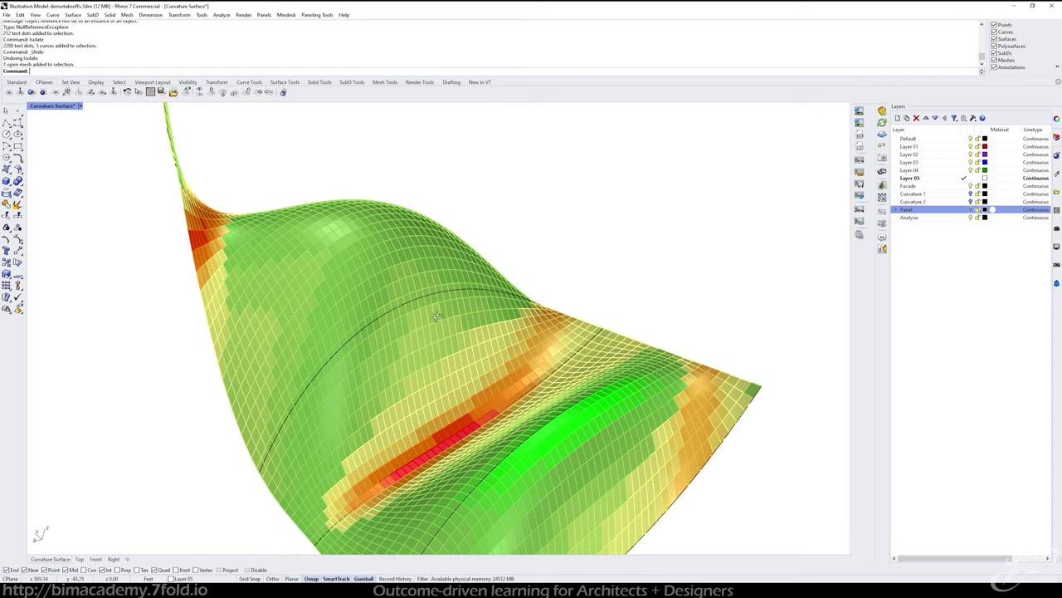
{"action": "right_click_drag", "start_coordinate": [438, 318], "coordinate": [242, 405]}
{"action": "scroll", "coordinate": [370, 415], "scroll_direction": "up", "scroll_amount": 5}
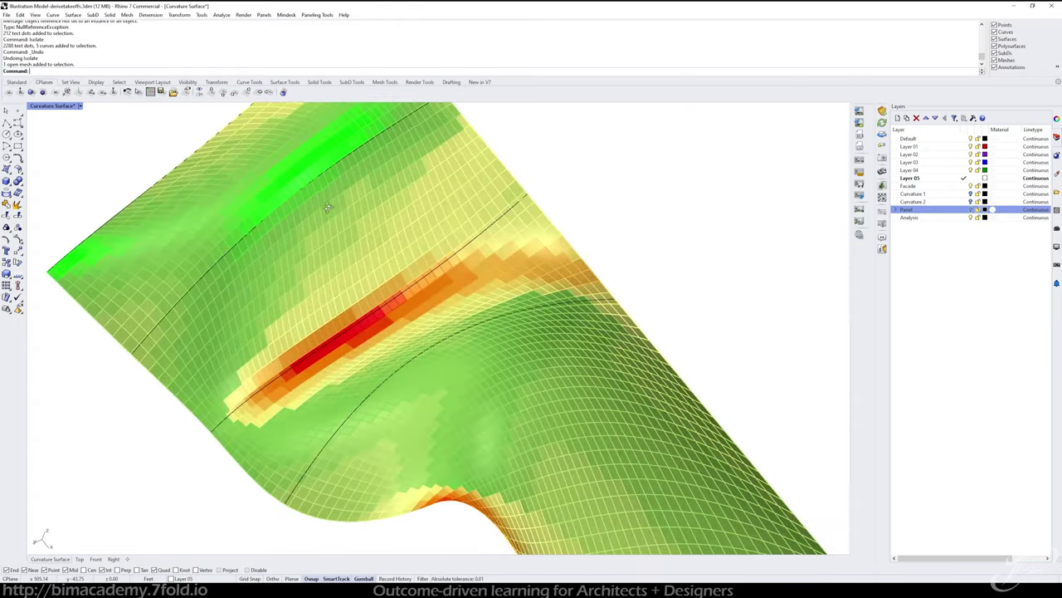
{"action": "right_click_drag", "start_coordinate": [326, 210], "coordinate": [302, 367]}
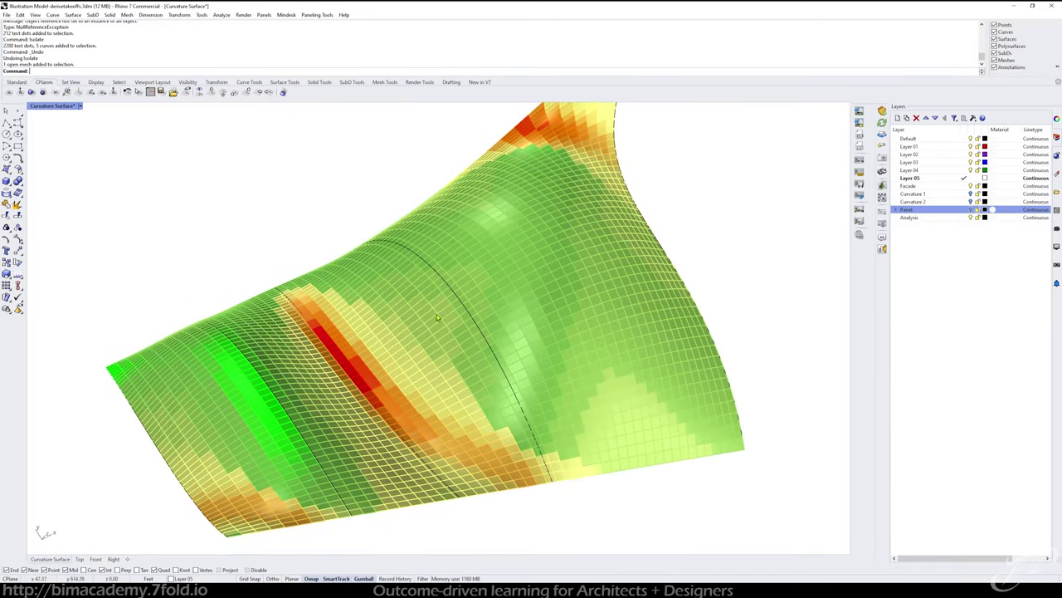
{"action": "right_click_drag", "start_coordinate": [455, 309], "coordinate": [469, 289]}
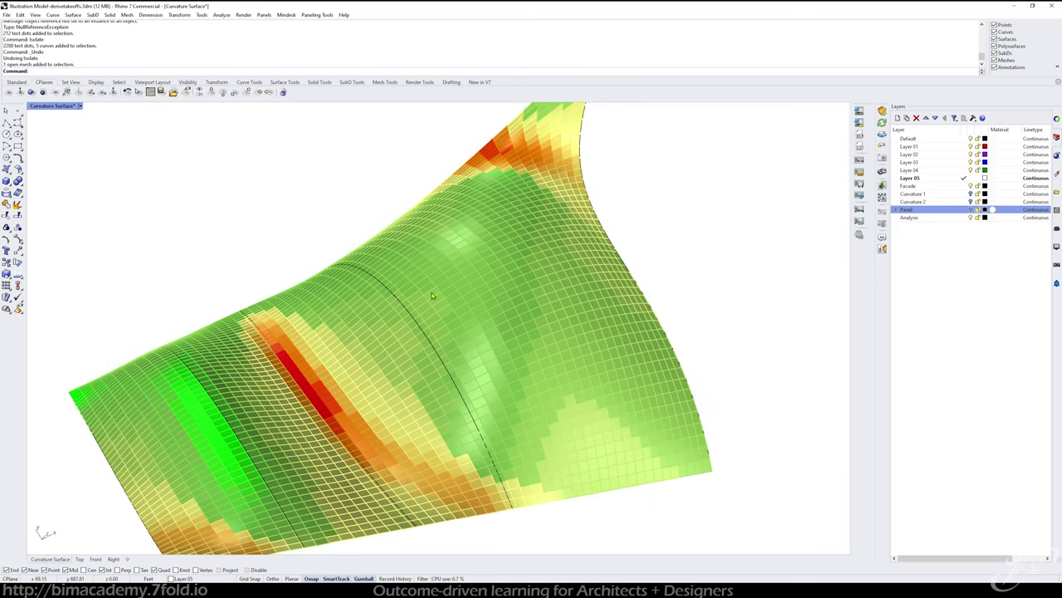
{"action": "right_click_drag", "start_coordinate": [432, 294], "coordinate": [431, 287]}
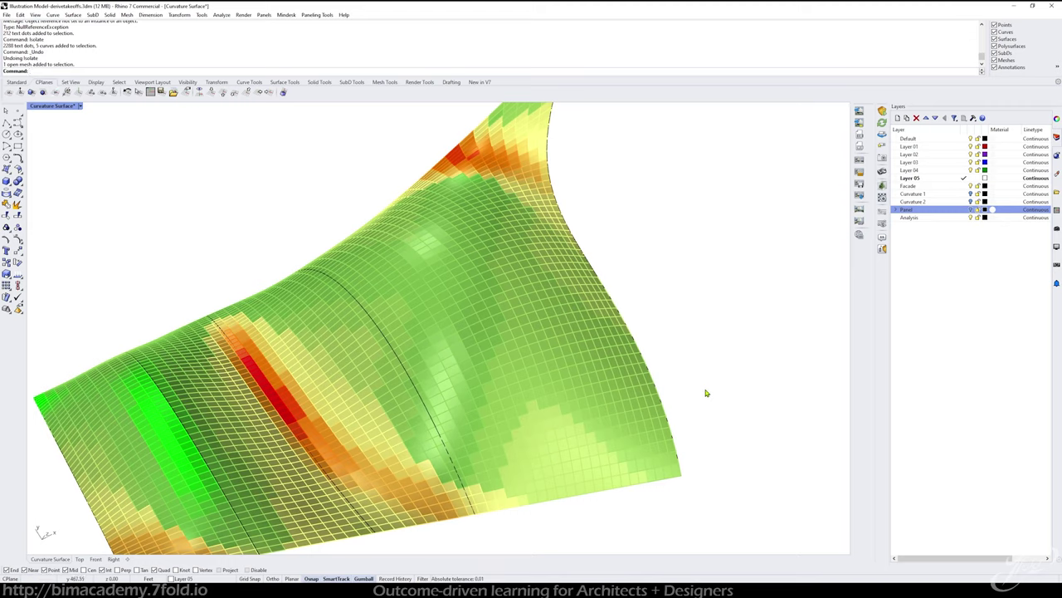
- Relaunch Grasshopper with the Grasshopper command and pan to the start of the definition
{"action": "type", "text": "Grasshopper"}
{"action": "key", "text": "Return"}
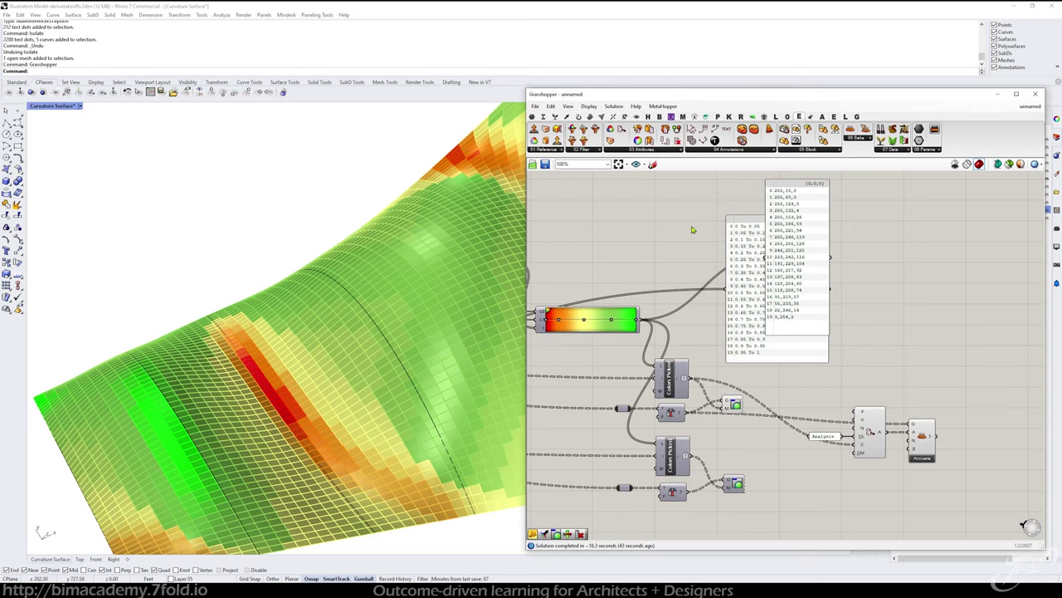
{"action": "scroll", "coordinate": [683, 235], "scroll_direction": "down", "scroll_amount": 1}
{"action": "right_click_drag", "start_coordinate": [673, 240], "coordinate": [794, 242]}
{"action": "right_click_drag", "start_coordinate": [615, 297], "coordinate": [818, 297]}
{"action": "right_click_drag", "start_coordinate": [606, 352], "coordinate": [684, 361]}
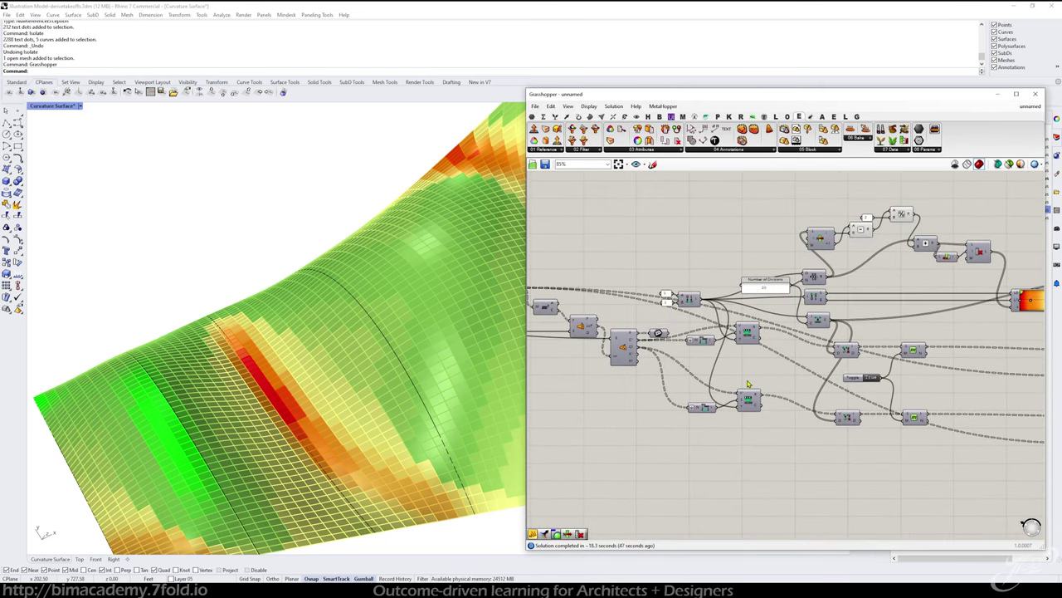
{"action": "scroll", "coordinate": [688, 308], "scroll_direction": "up", "scroll_amount": 2}
- Inspect the Construct Domain component's 0 and 1 panels and the N min-max component
{"action": "left_click_drag", "start_coordinate": [647, 274], "coordinate": [702, 331]}
{"action": "scroll", "coordinate": [770, 377], "scroll_direction": "up", "scroll_amount": 2}
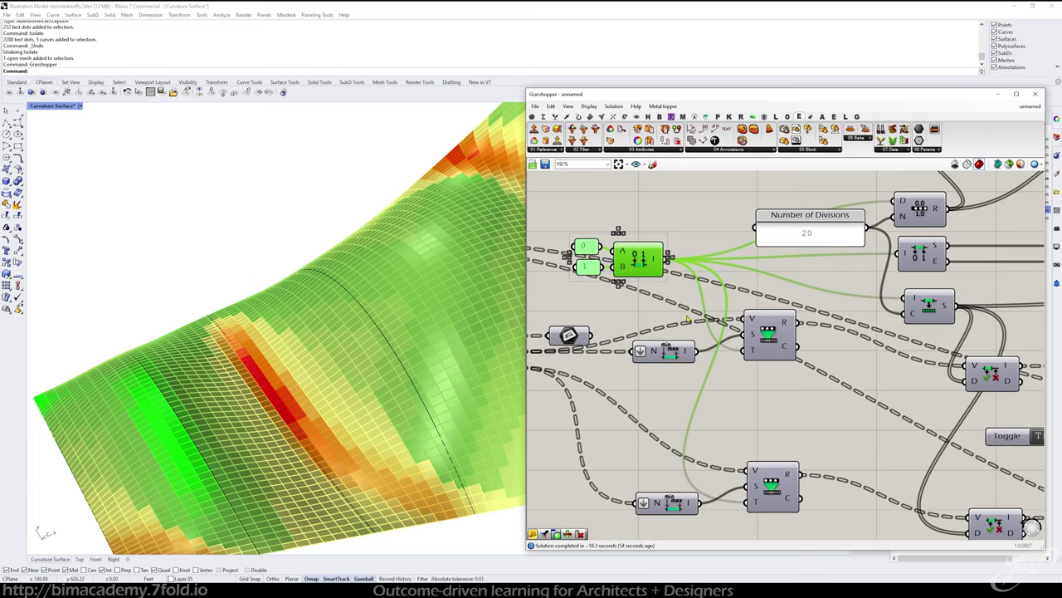
{"action": "left_click", "coordinate": [766, 416]}
{"action": "left_click", "coordinate": [588, 249]}
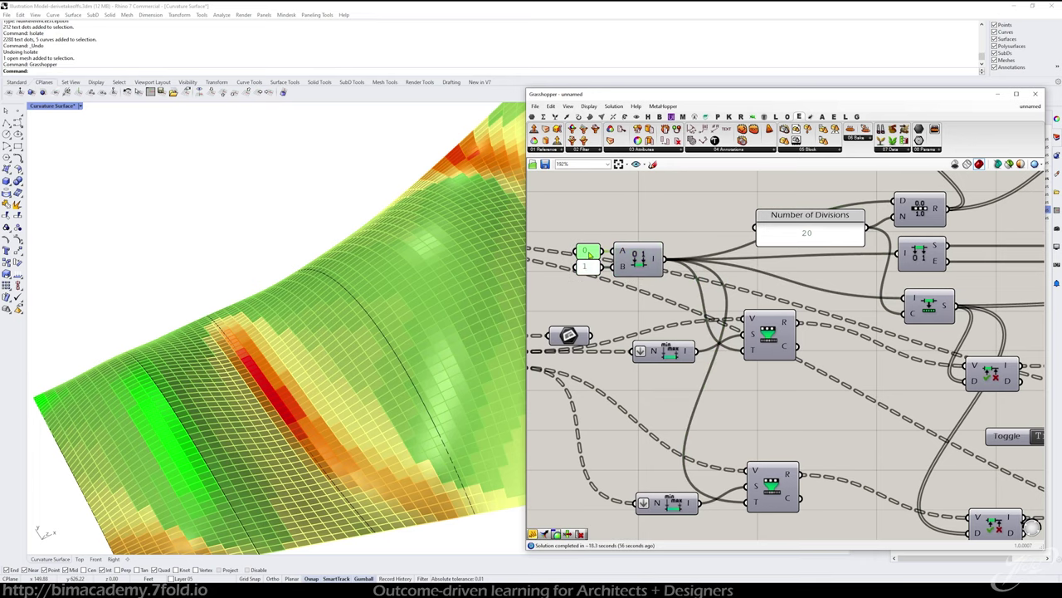
{"action": "left_click", "coordinate": [647, 218]}
{"action": "left_click", "coordinate": [361, 272]}
{"action": "mouse_move", "coordinate": [361, 272]}
{"action": "right_mouse_down"}
{"action": "mouse_move", "coordinate": [290, 315]}
{"action": "mouse_move", "coordinate": [376, 260]}
{"action": "right_mouse_up"}
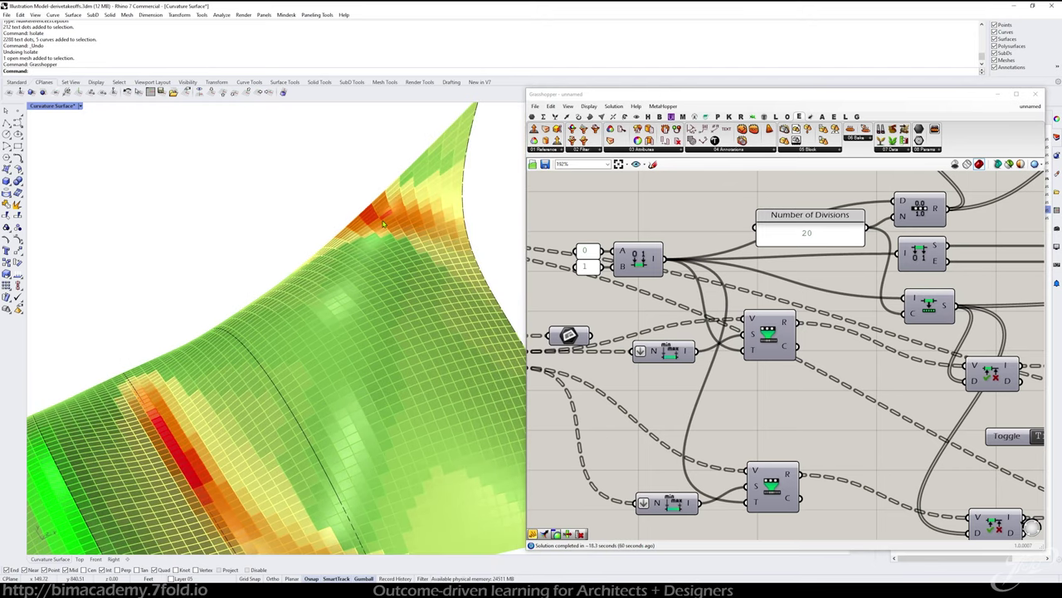
{"action": "left_click_drag", "start_coordinate": [586, 266], "coordinate": [585, 273]}
{"action": "left_click", "coordinate": [664, 352]}
{"action": "scroll", "coordinate": [680, 356], "scroll_direction": "down", "scroll_amount": 2}
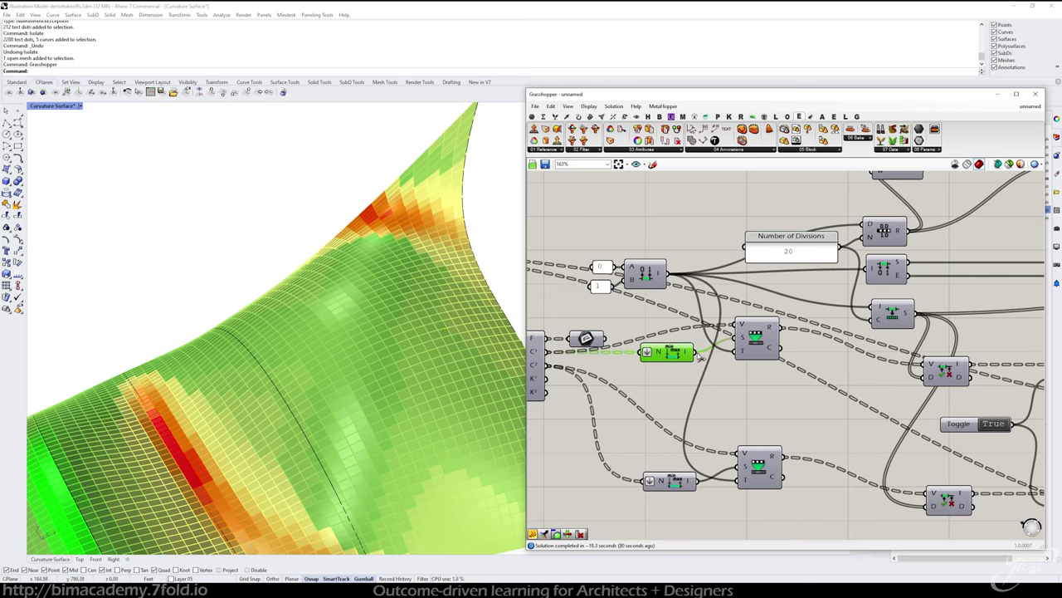
{"action": "mouse_move", "coordinate": [742, 340]}
{"action": "mouse_move", "coordinate": [676, 355]}
{"action": "right_click_drag", "start_coordinate": [383, 238], "coordinate": [361, 226]}
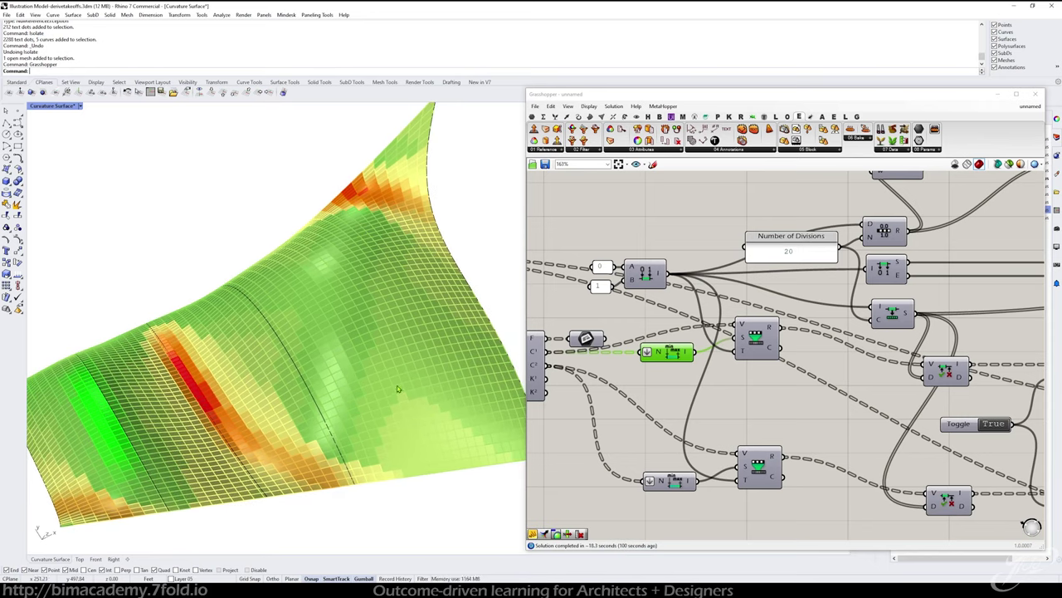
{"action": "mouse_move", "coordinate": [668, 351]}
{"action": "left_mouse_down"}
{"action": "mouse_move", "coordinate": [647, 357]}
{"action": "mouse_move", "coordinate": [660, 354]}
{"action": "left_mouse_up"}
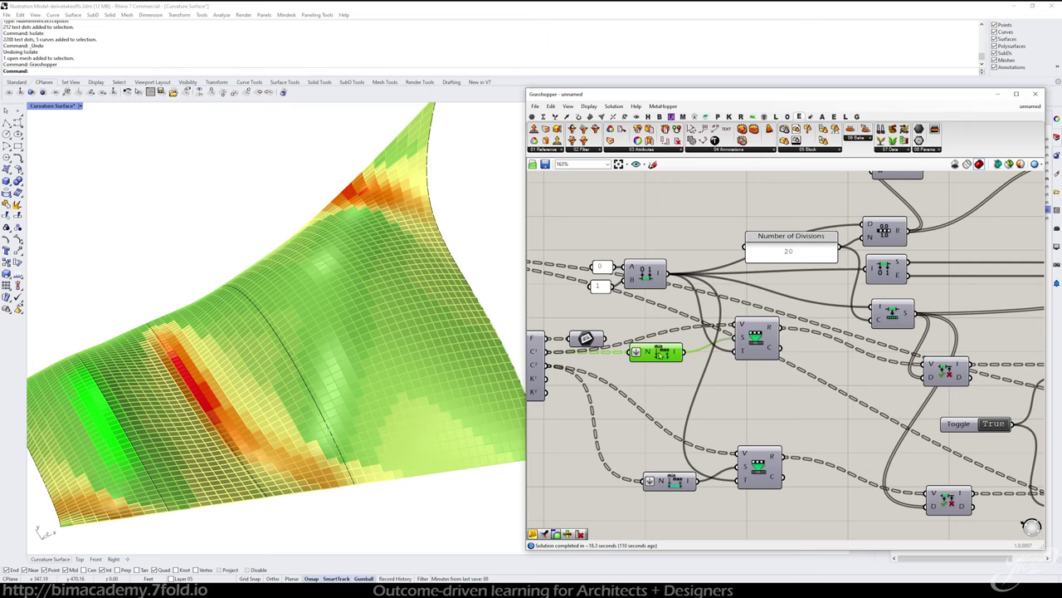
{"action": "right_click_drag", "start_coordinate": [406, 281], "coordinate": [371, 243]}
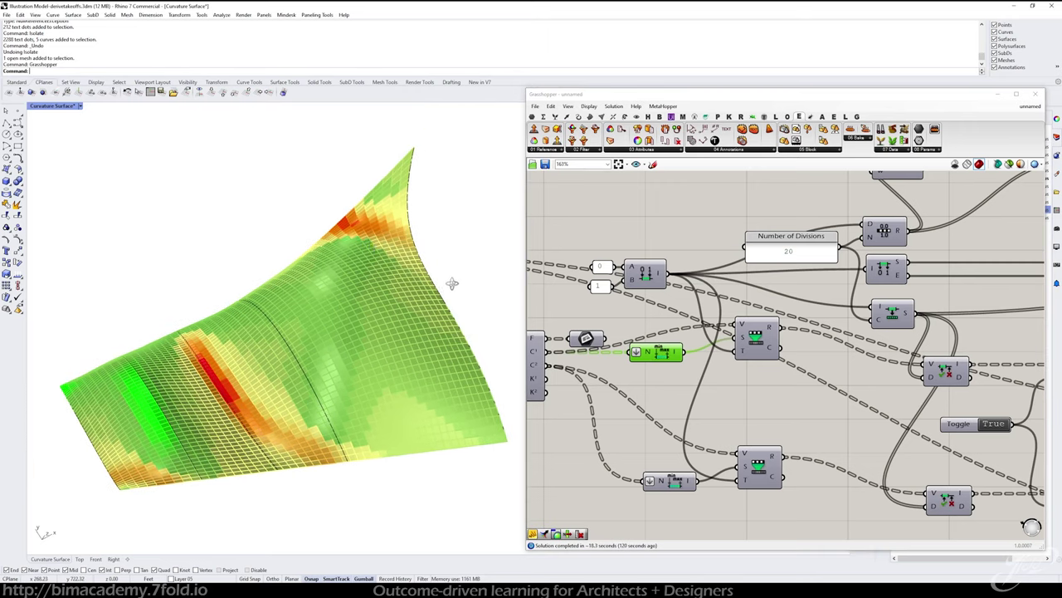
{"action": "right_click_drag", "start_coordinate": [452, 283], "coordinate": [444, 241]}
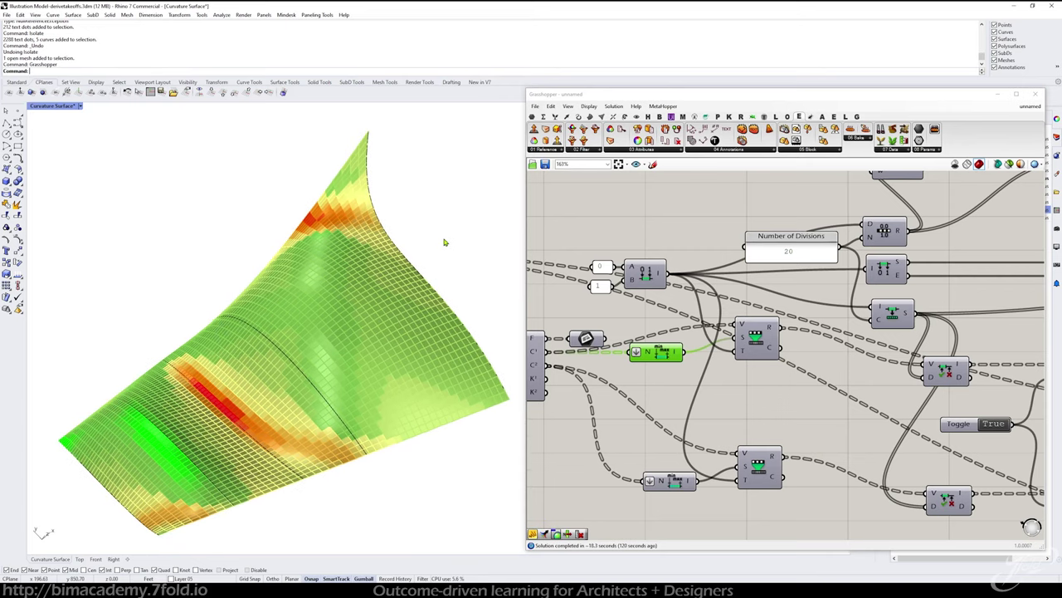